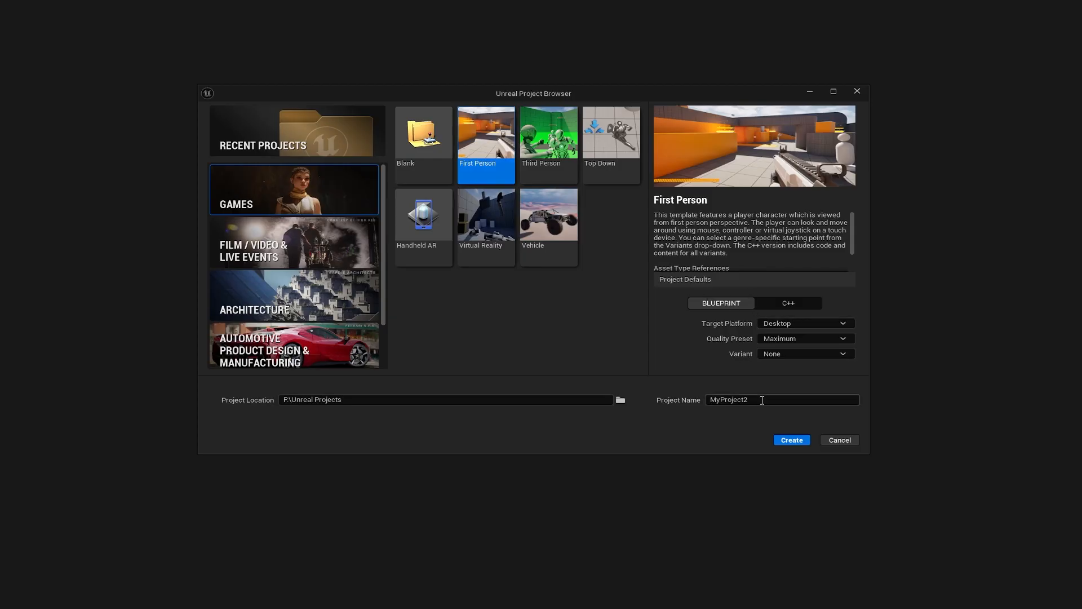
- Name the new First Person project 'Chaos', pick the Arena Shooter variant, and create it
left_click(762, 400)
type("Chaos")
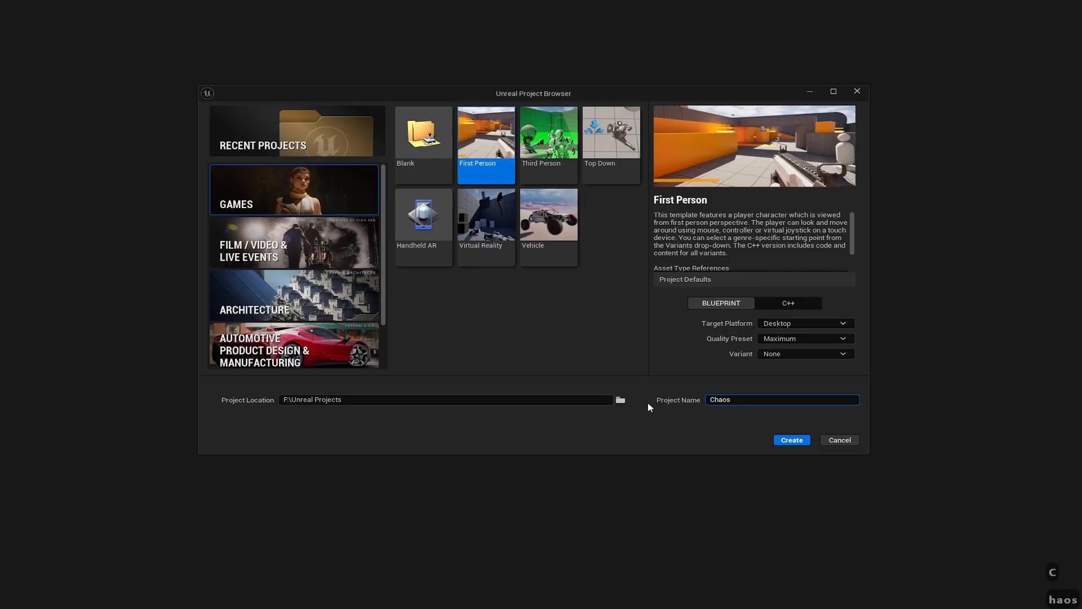
left_click(795, 356)
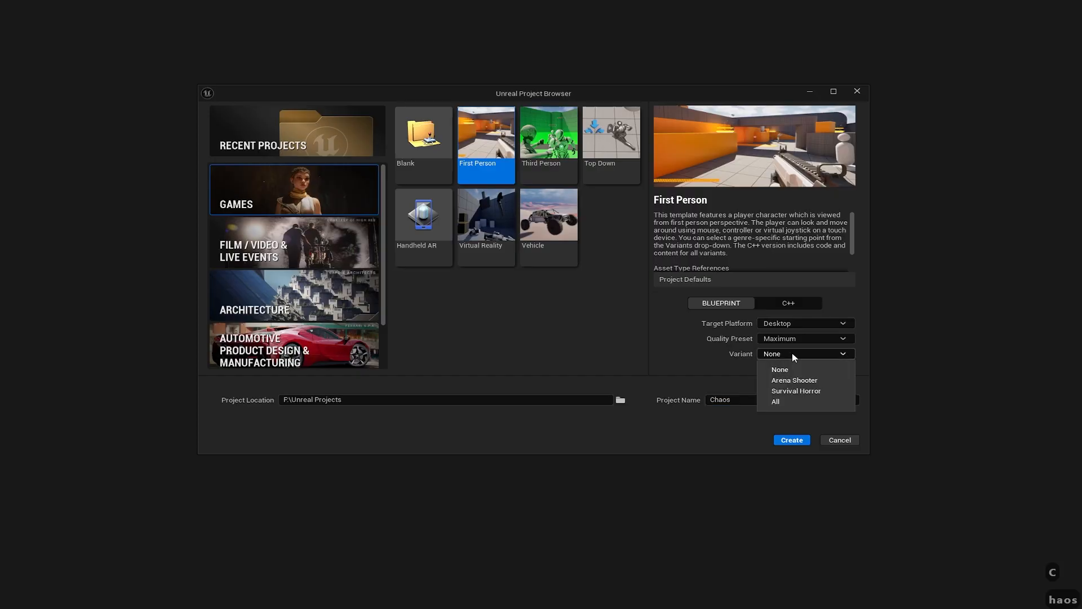
left_click(807, 382)
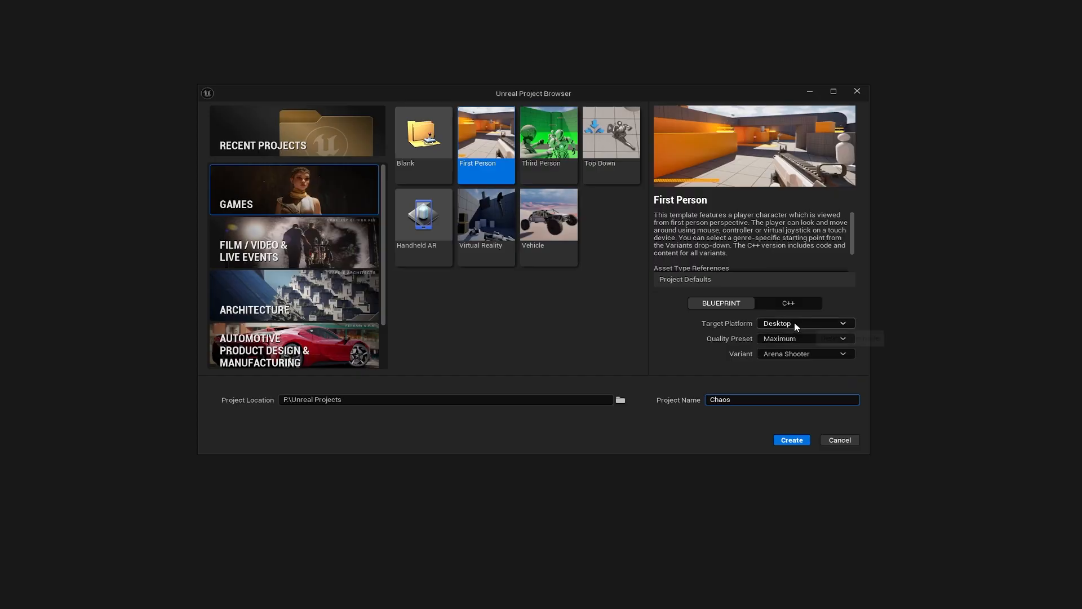
left_click(792, 441)
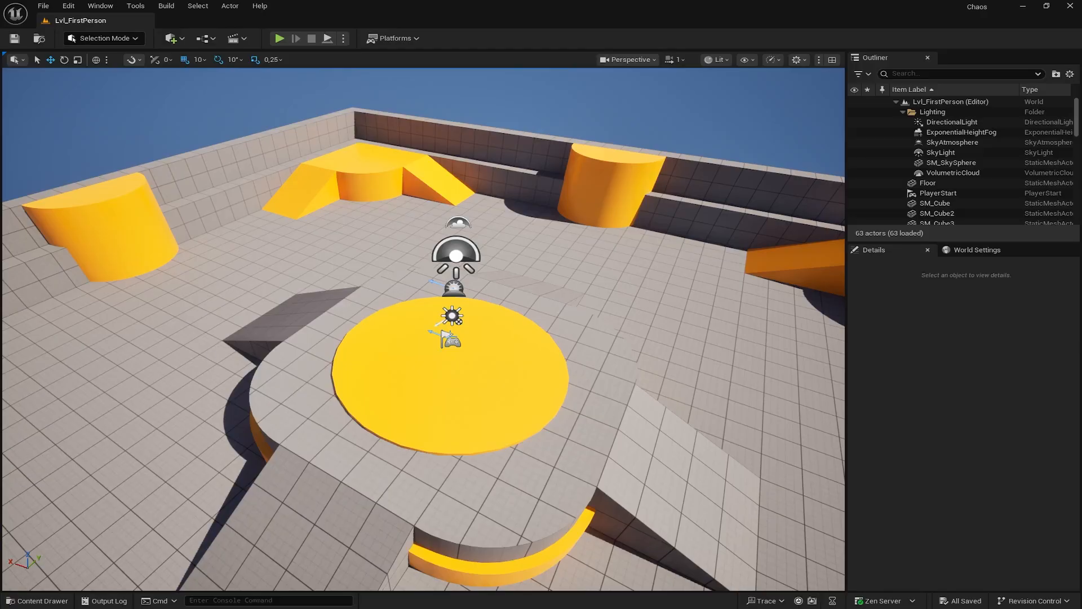
- Shift PlayerStart to the right along X, then launch Quixel Bridge from the Add menu
left_click(443, 342)
left_click_drag(420, 337, 593, 396)
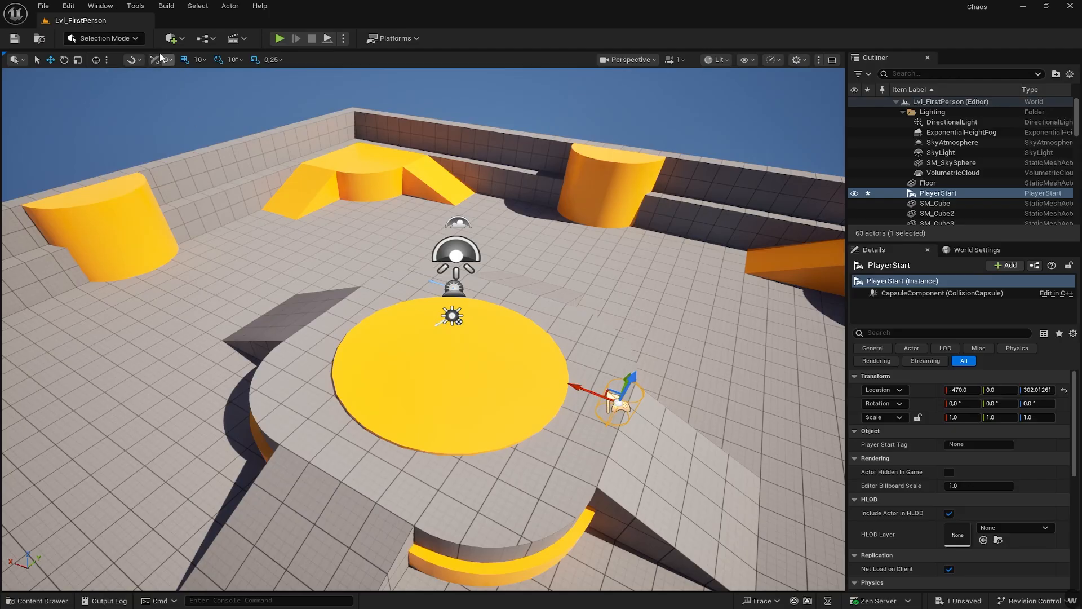
left_click(181, 39)
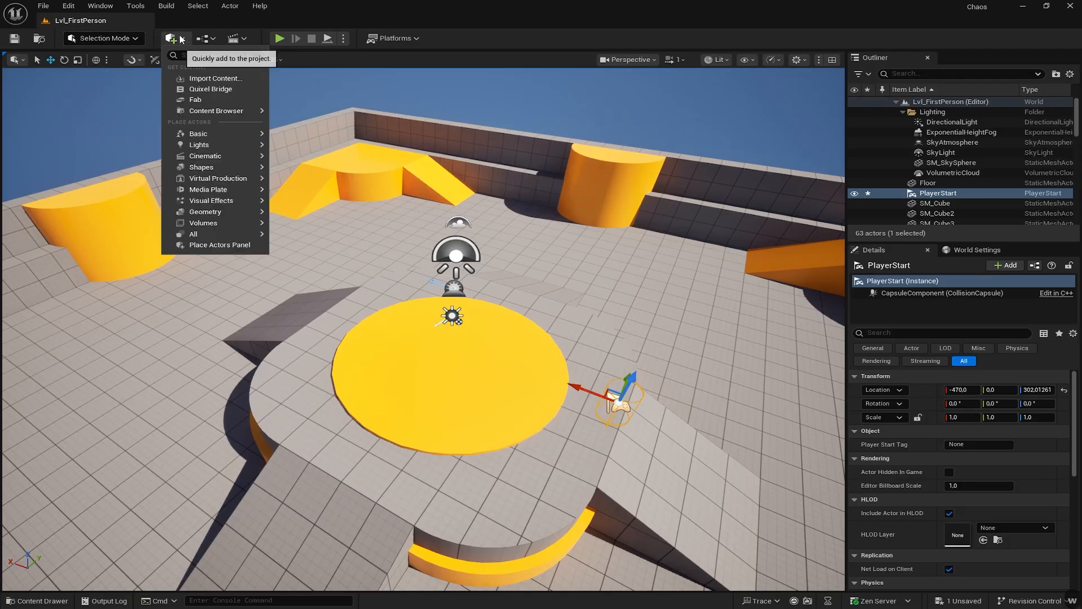
left_click(217, 91)
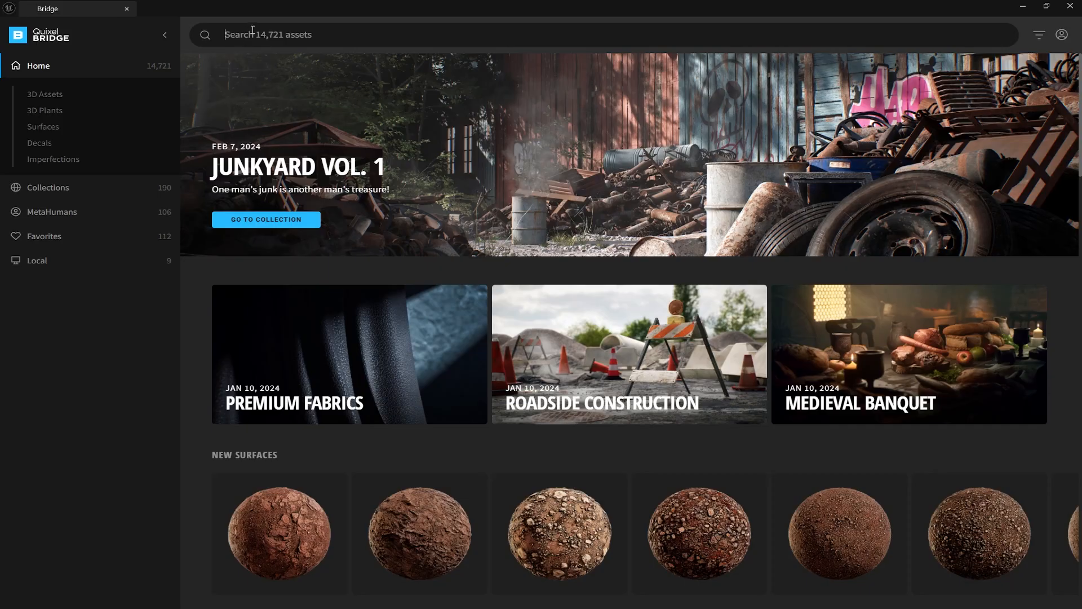
- Search Bridge for 'pillar', browse the results, then switch to the Local Megascans library
type("pil")
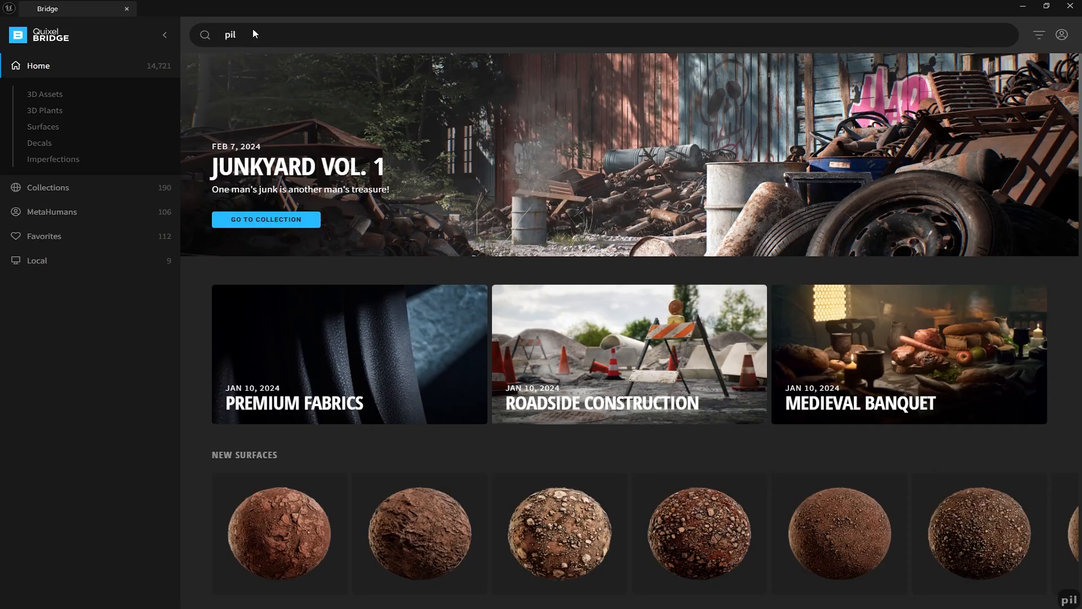
type("lar")
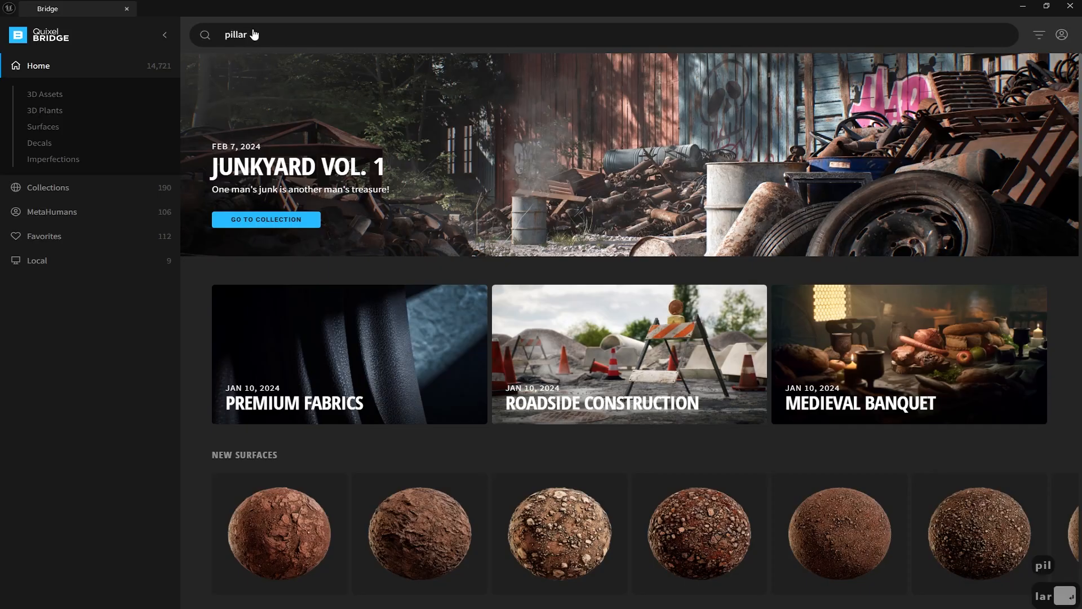
key("Return")
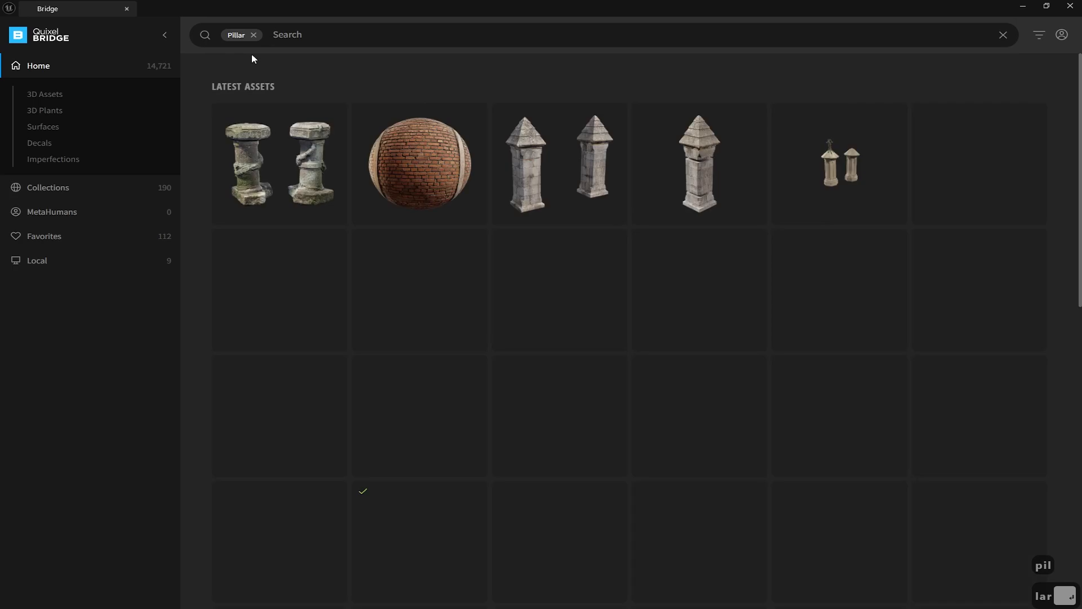
scroll(480, 366, "down", 4)
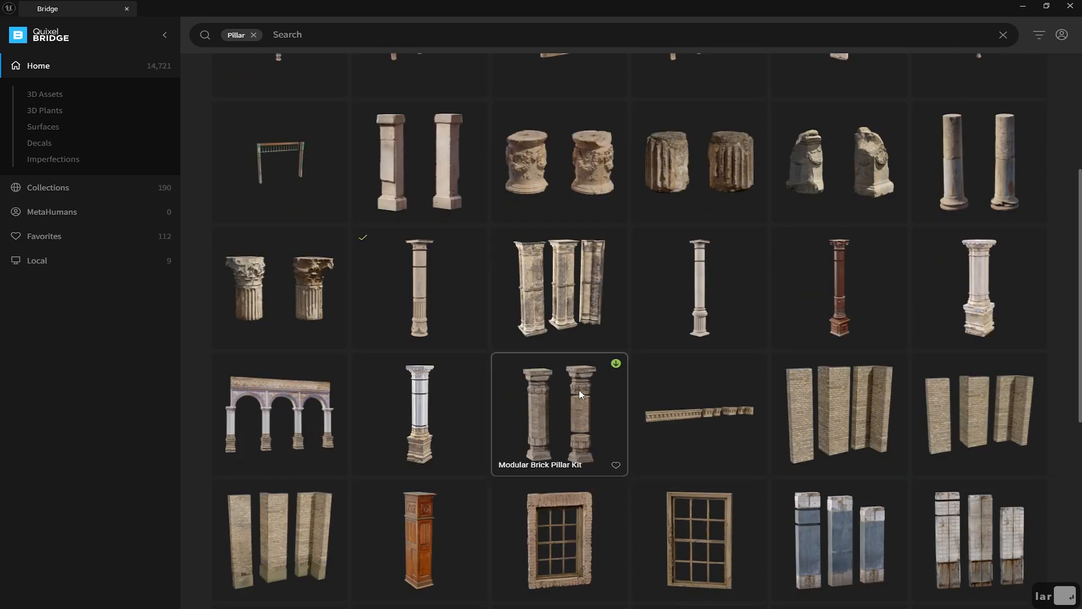
scroll(532, 427, "up", 4)
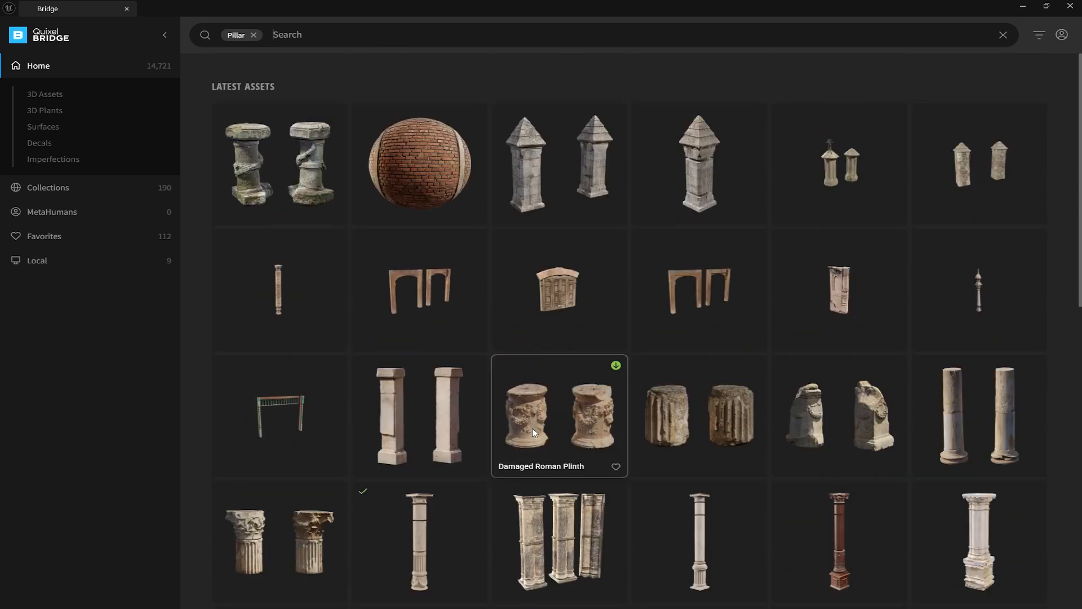
scroll(532, 427, "down", 3)
scroll(532, 423, "down", 2)
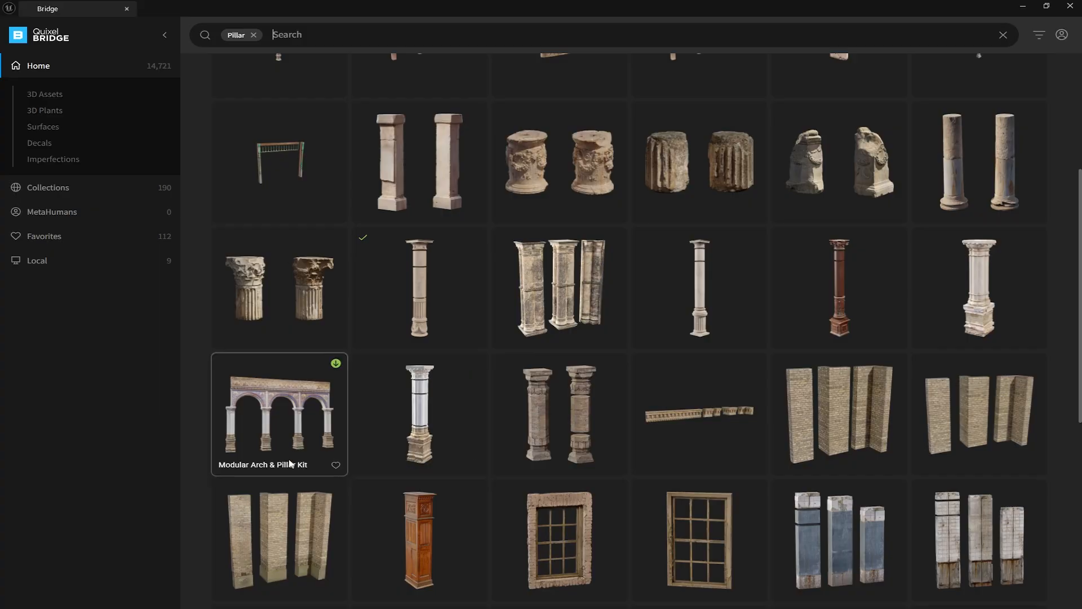
scroll(563, 361, "down", 1)
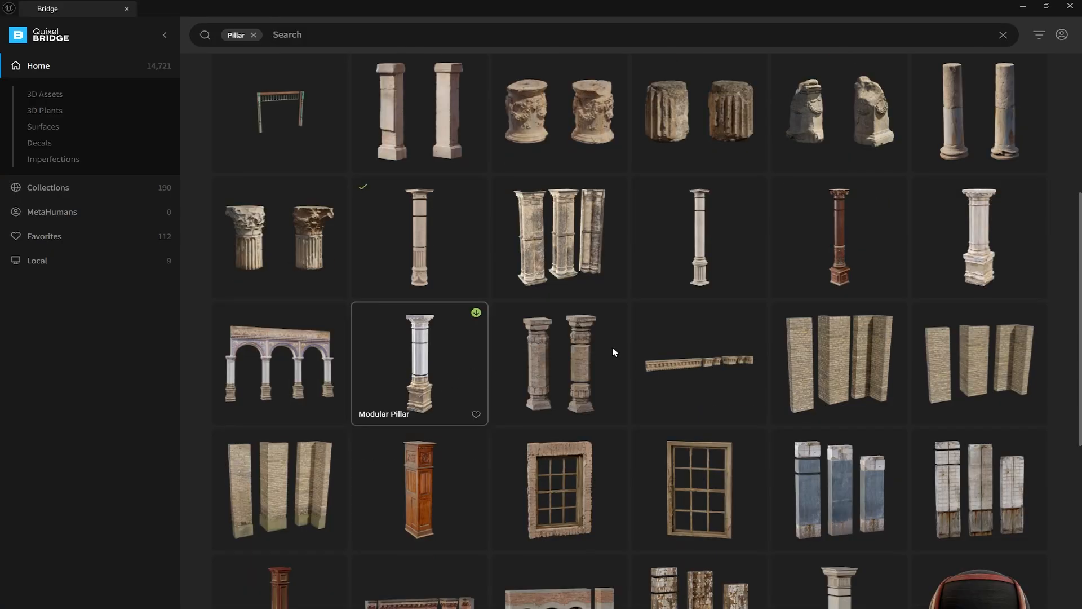
scroll(958, 243, "down", 4)
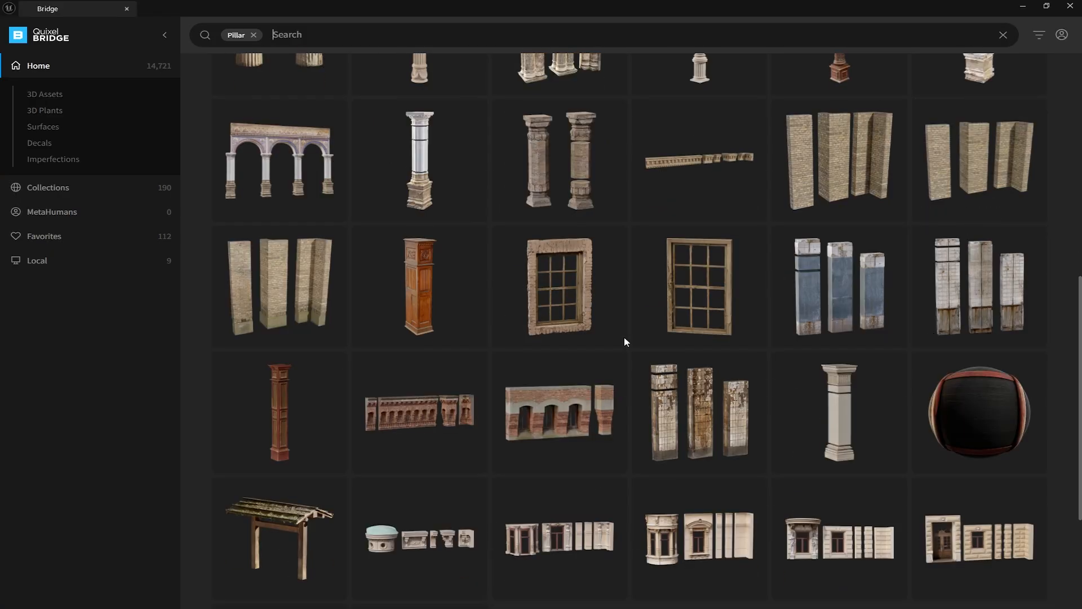
left_click(164, 255)
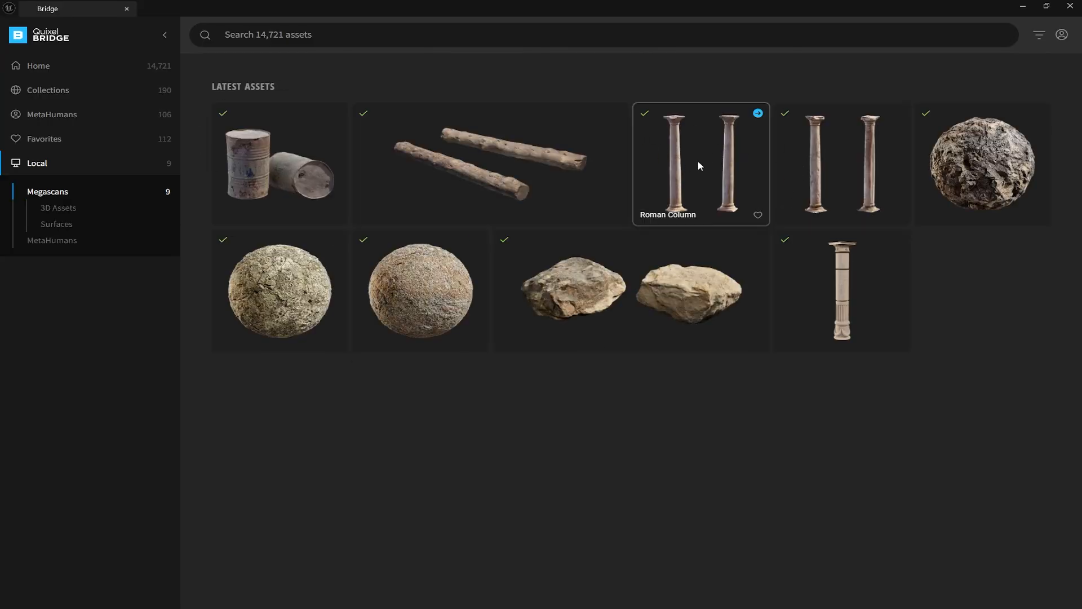
- Go through both Roman Columns, Sandstone Boulder, Old Wooden Log, Rock Cliff and Nordic rock, then hide Bridge
left_click(757, 116)
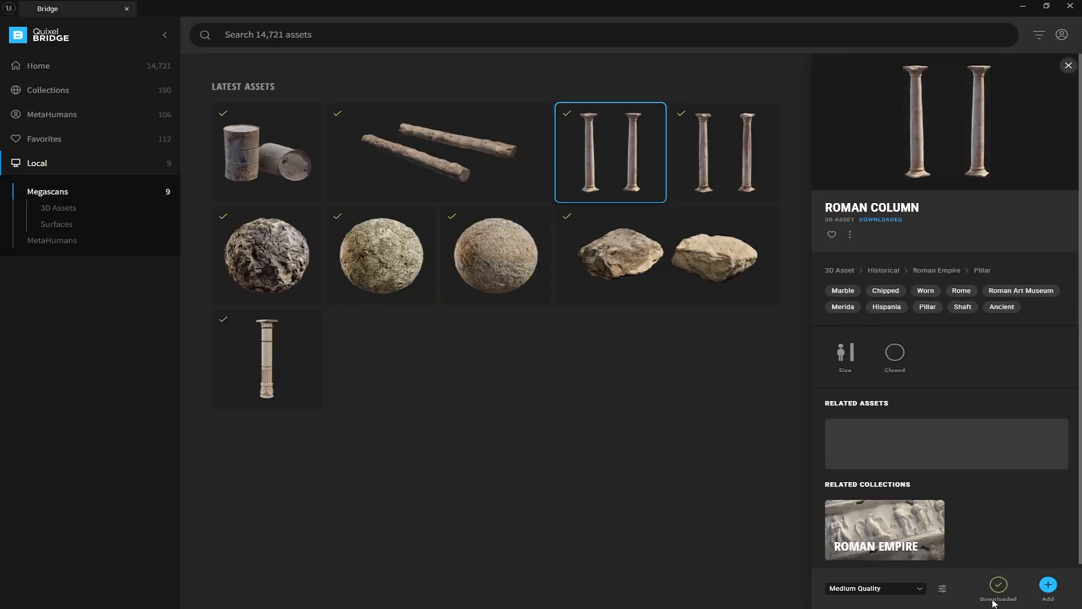
left_click(719, 150)
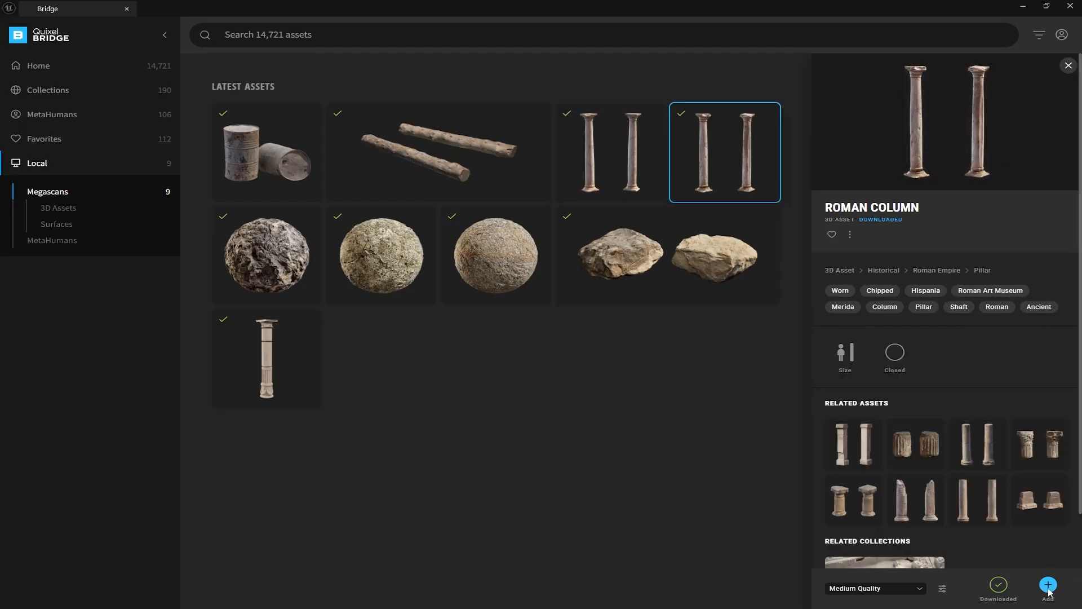
left_click(618, 261)
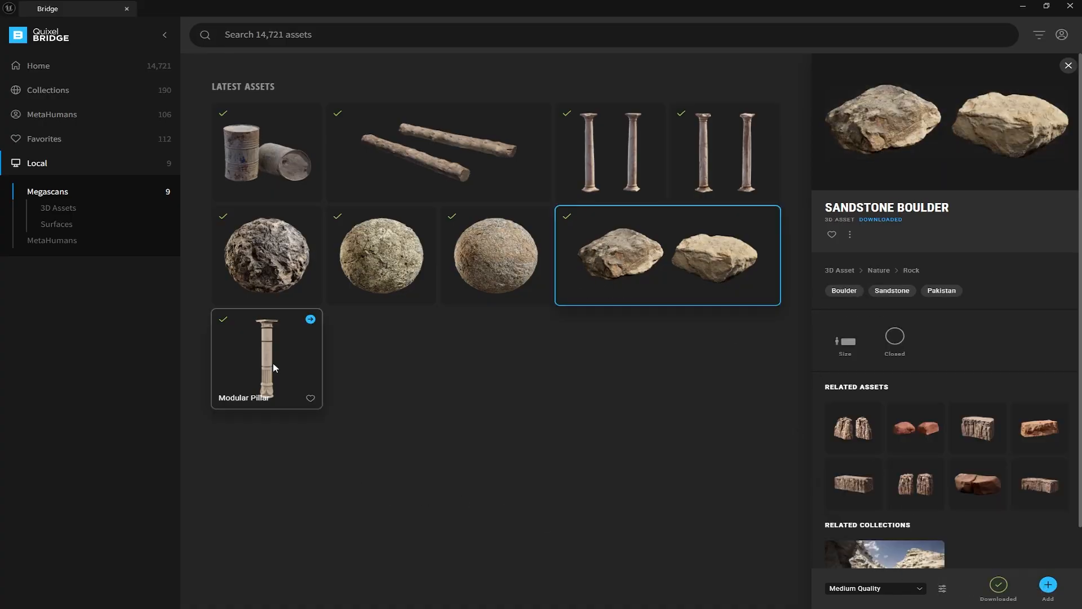
left_click(461, 137)
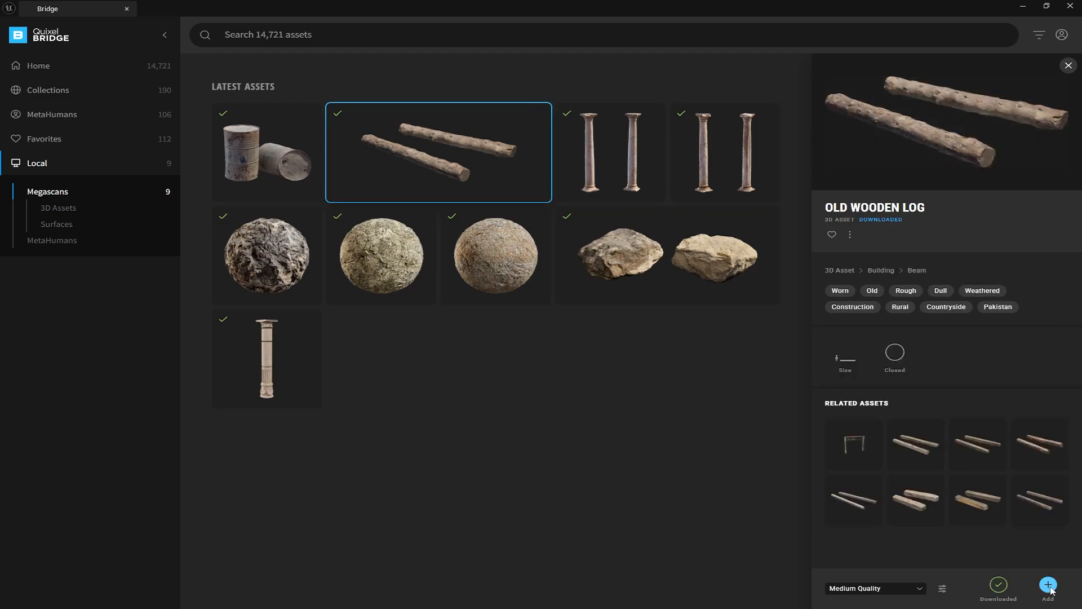
left_click(353, 263)
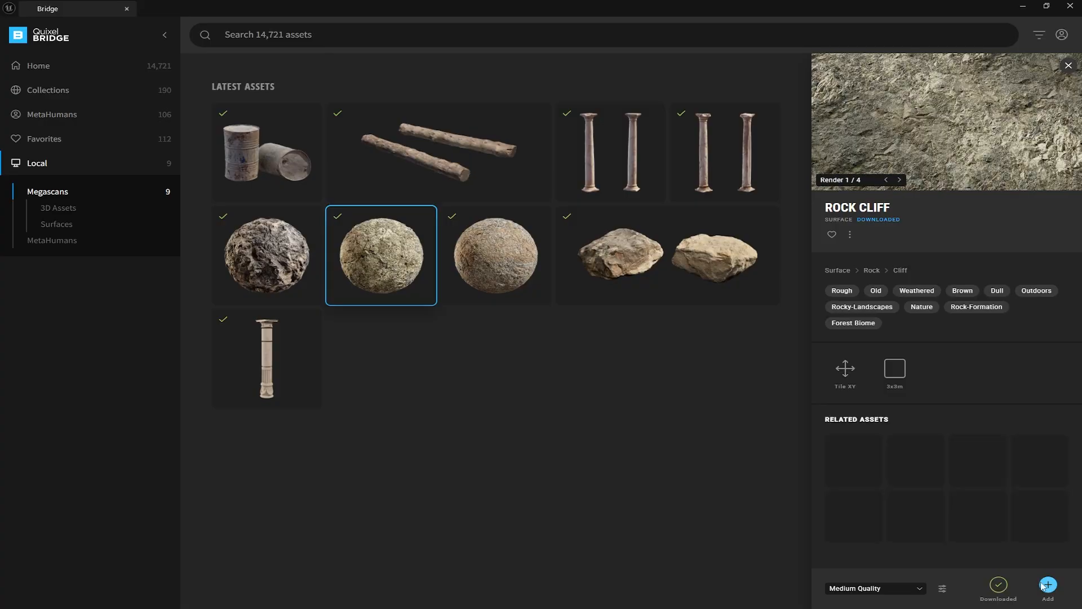
left_click(476, 255)
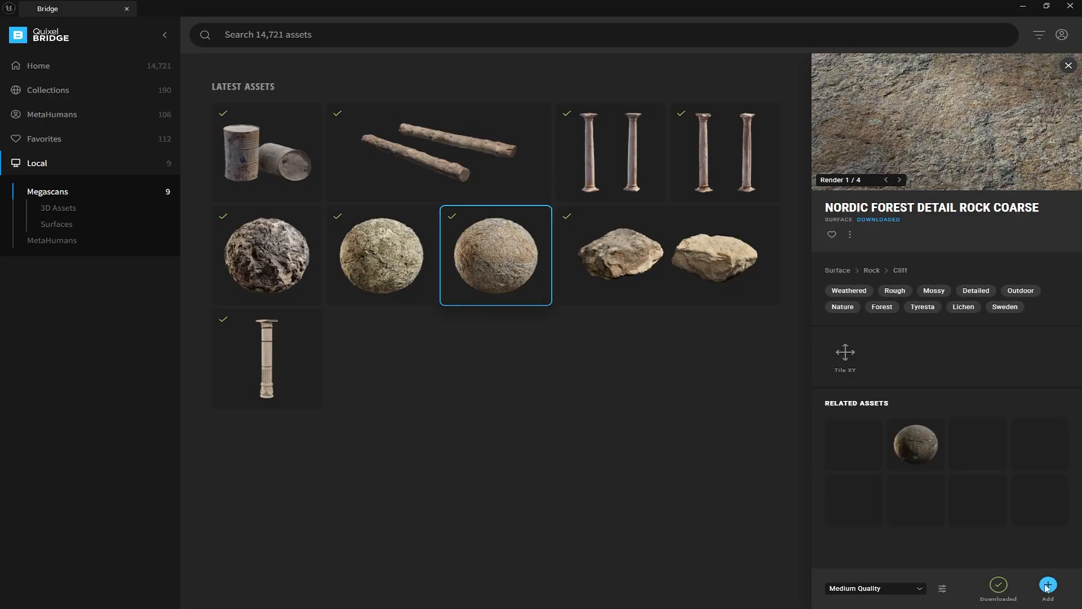
left_click(1023, 6)
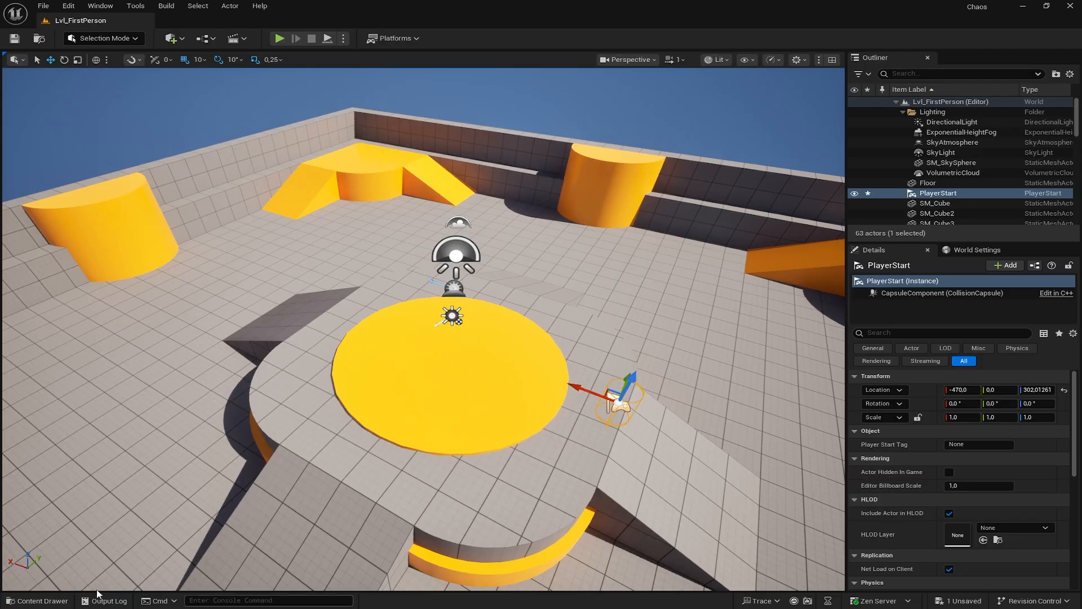
- Expand Megascans > 3D_Assets in the Content Drawer and place the first Roman Column on the platform
left_click(35, 601)
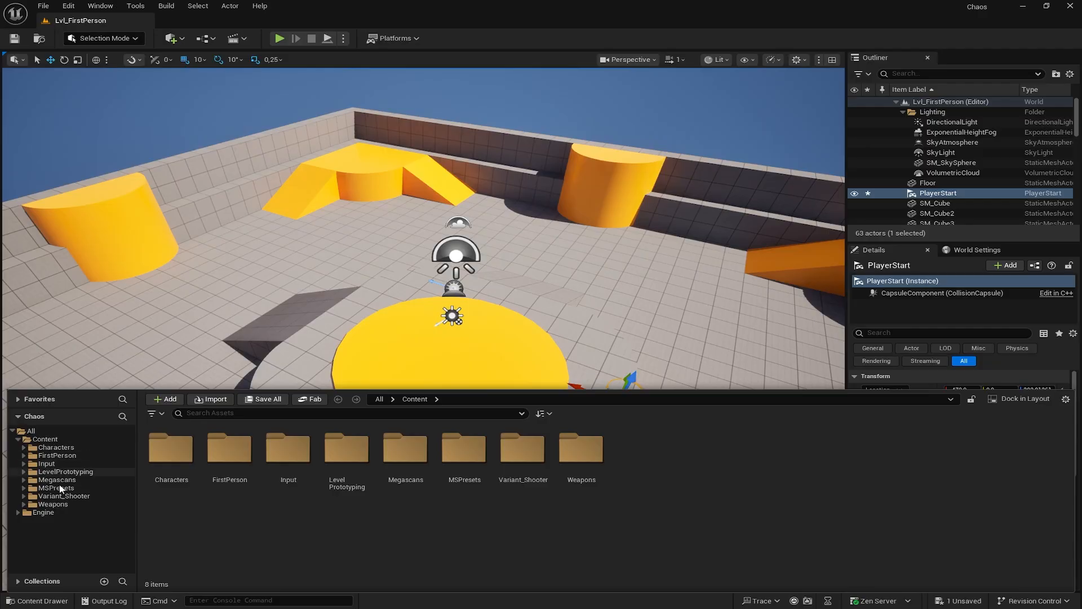
left_click(52, 480)
left_click(23, 480)
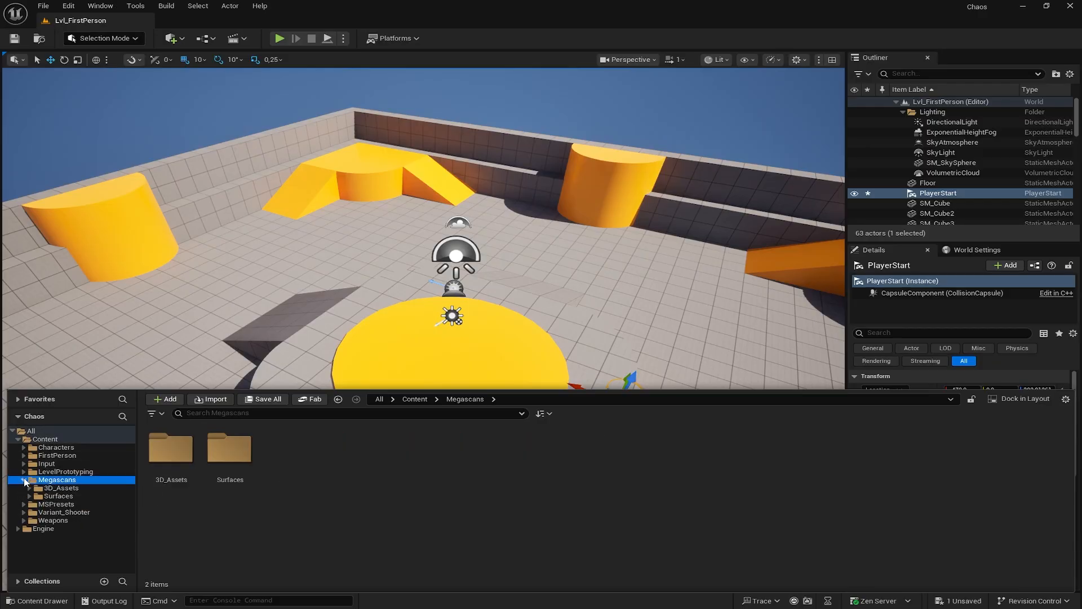
left_click(60, 489)
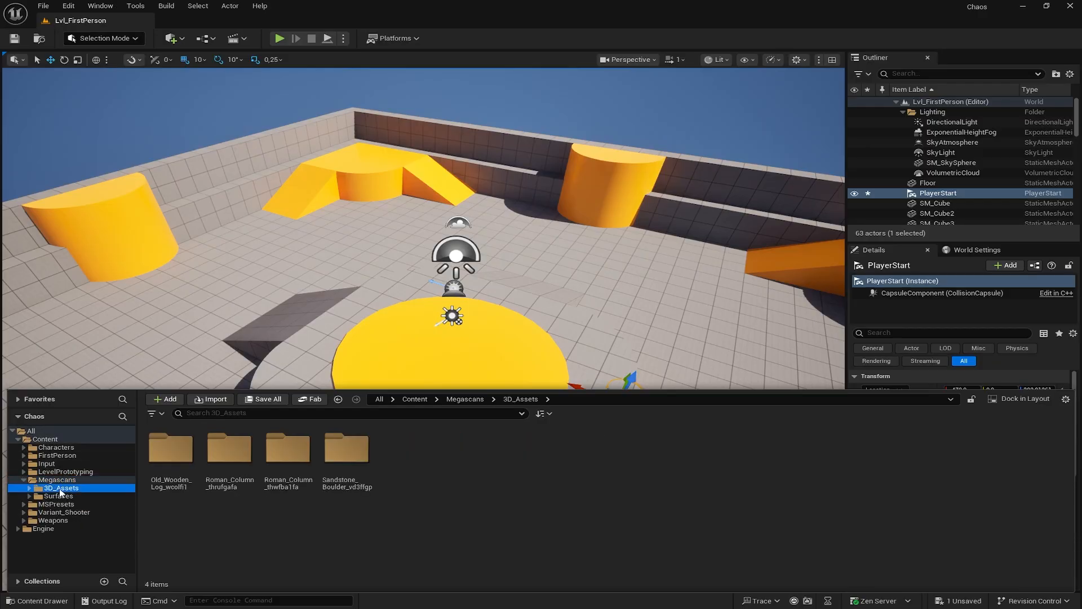
left_click(29, 488)
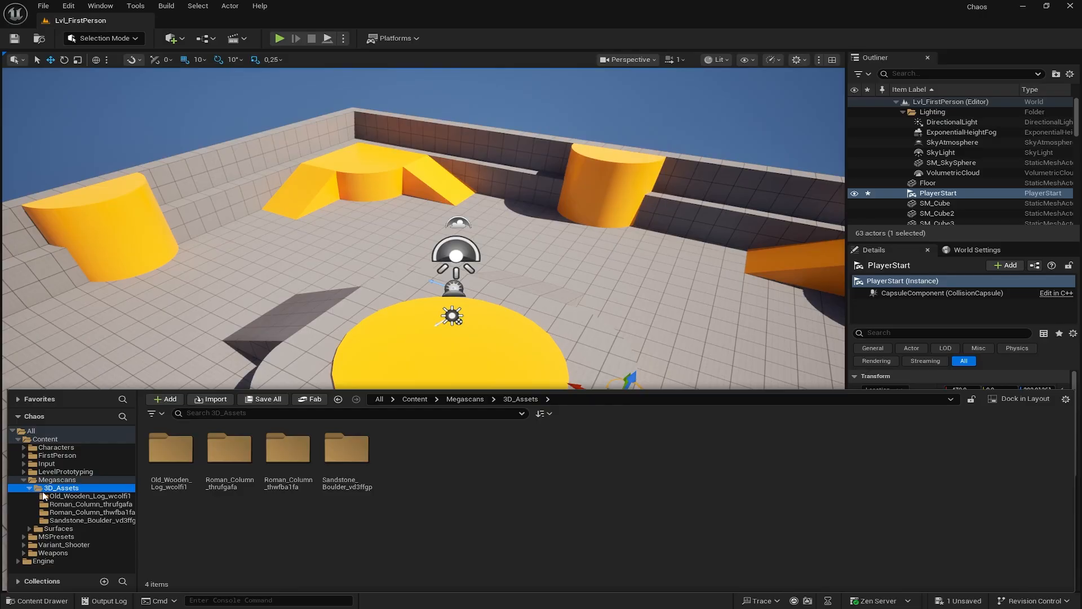
left_click(45, 497)
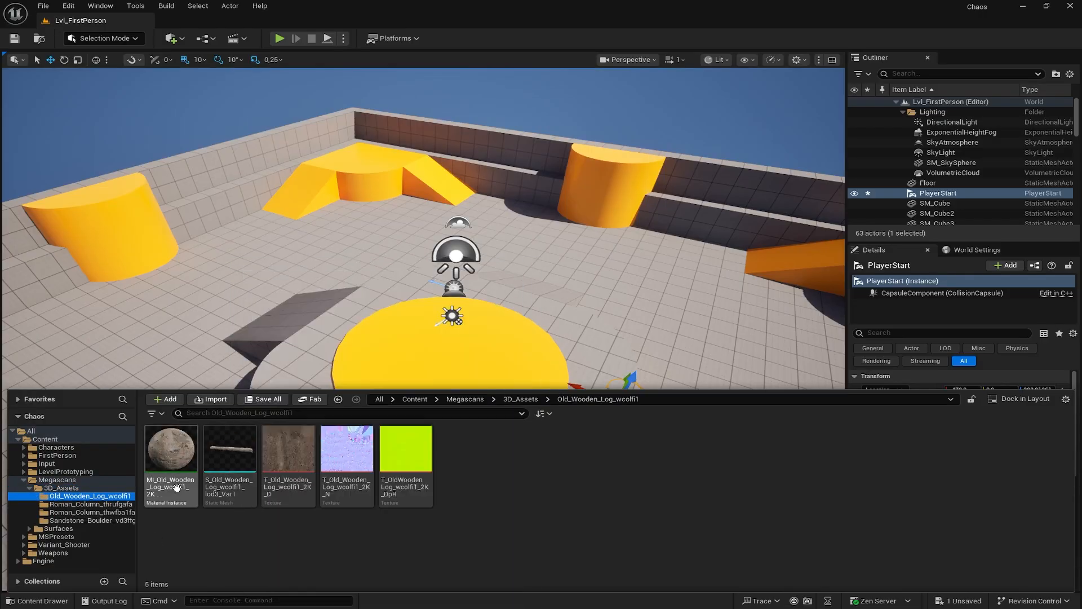
left_click(90, 504)
left_click_drag(230, 451, 467, 343)
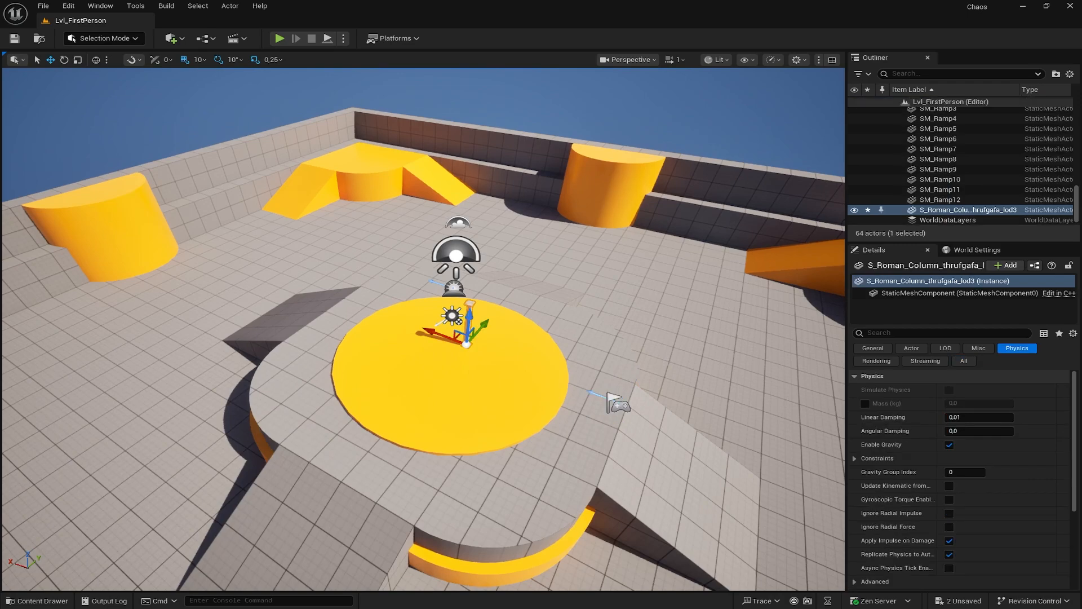
- Place the Roman_Column_thwfba1fa column and the Old_Wooden_Log on the central platform
left_click(36, 601)
left_click(125, 512)
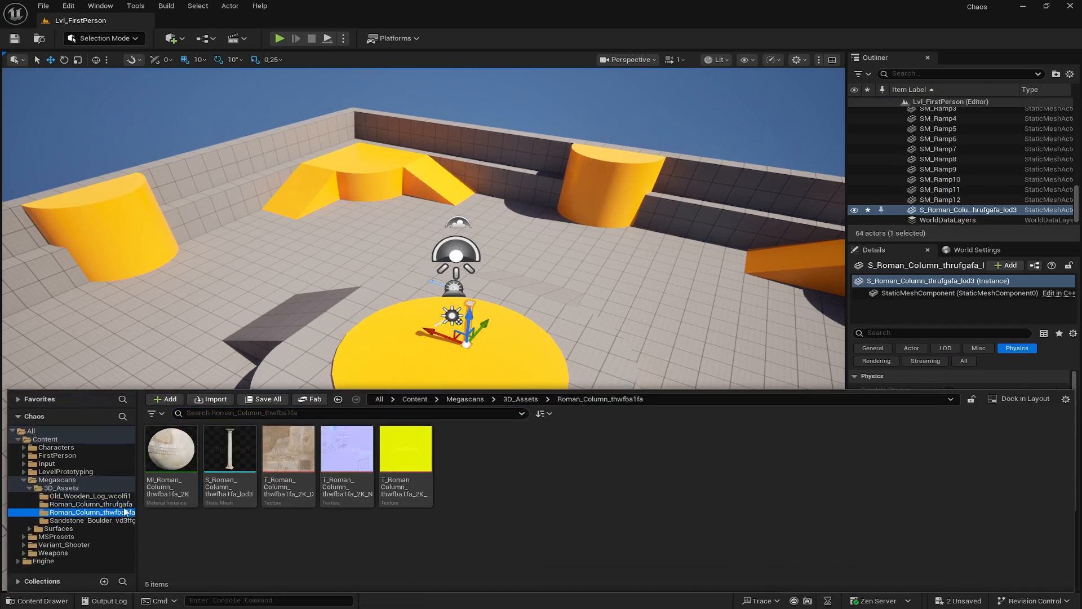
left_click_drag(230, 451, 446, 354)
left_click(36, 601)
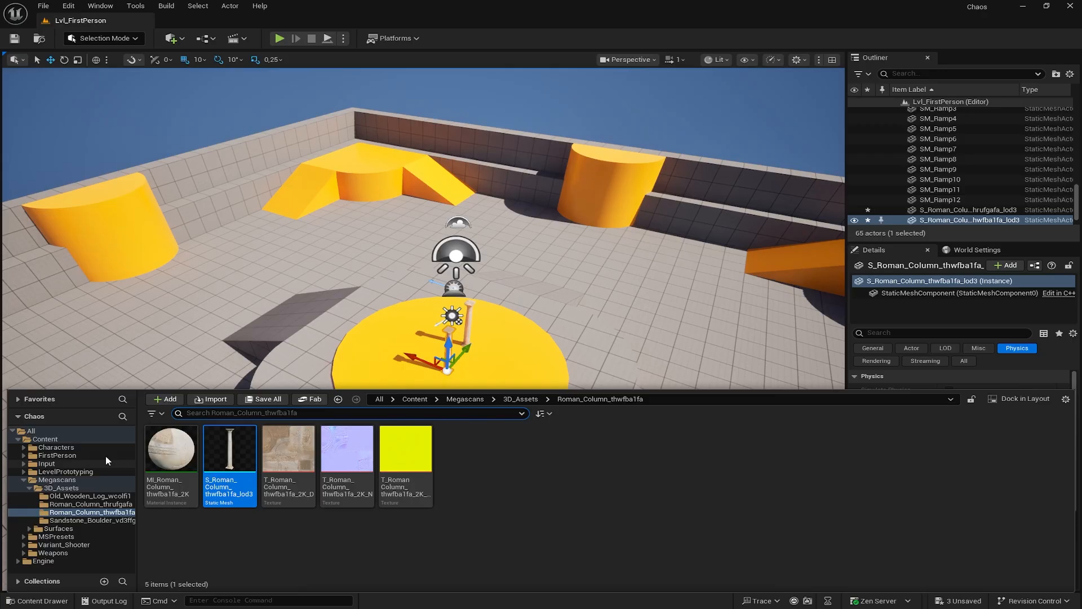
left_click(73, 496)
left_click_drag(230, 451, 412, 354)
- Drop the Sandstone Boulder mesh into the level and move the view closer to it
left_click(37, 601)
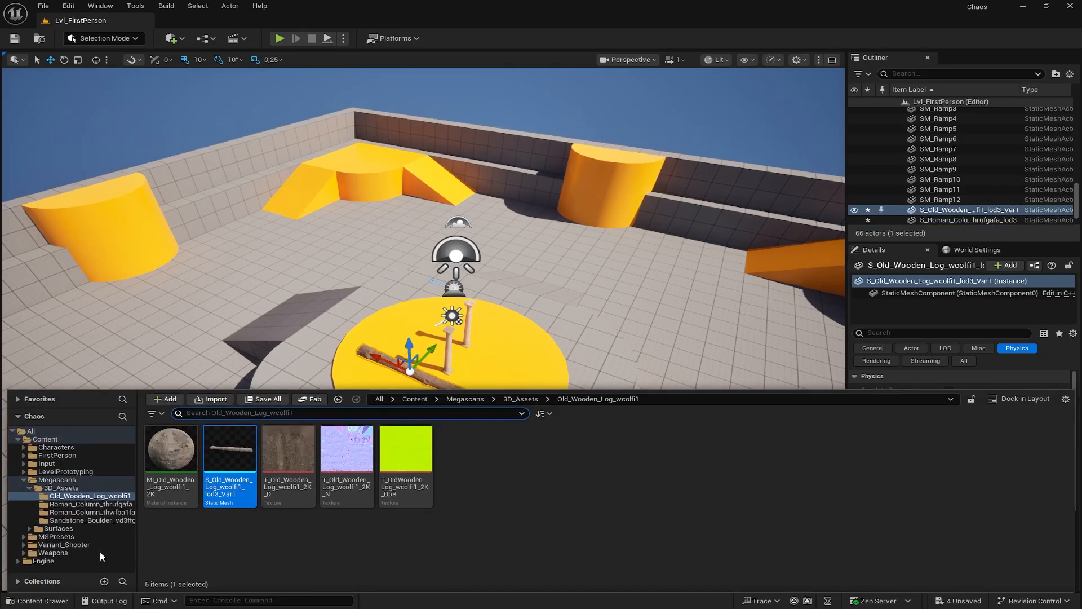
left_click(90, 520)
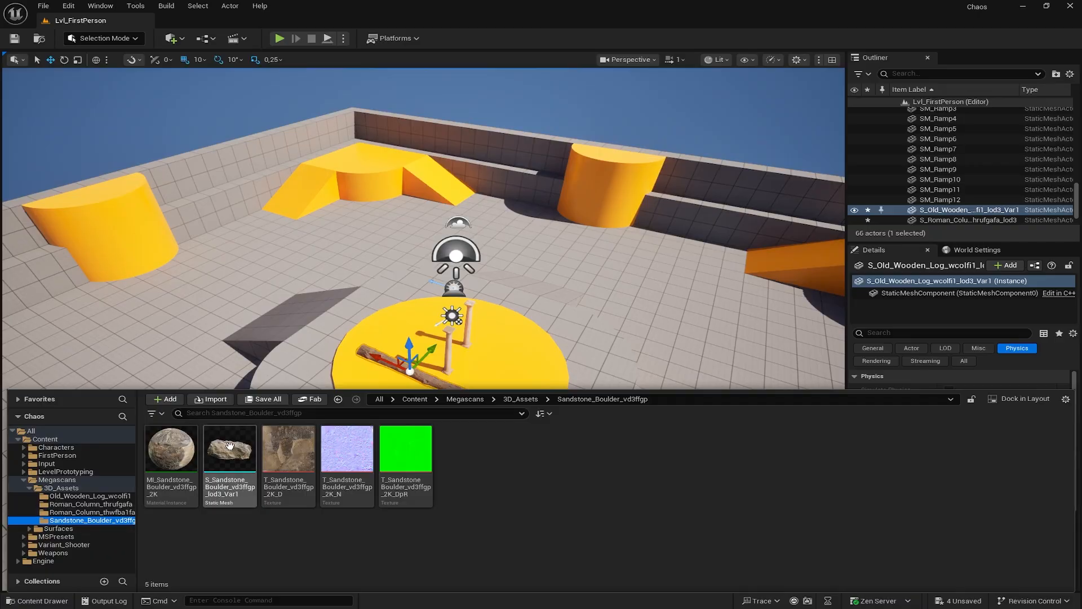
left_click_drag(230, 447, 513, 375)
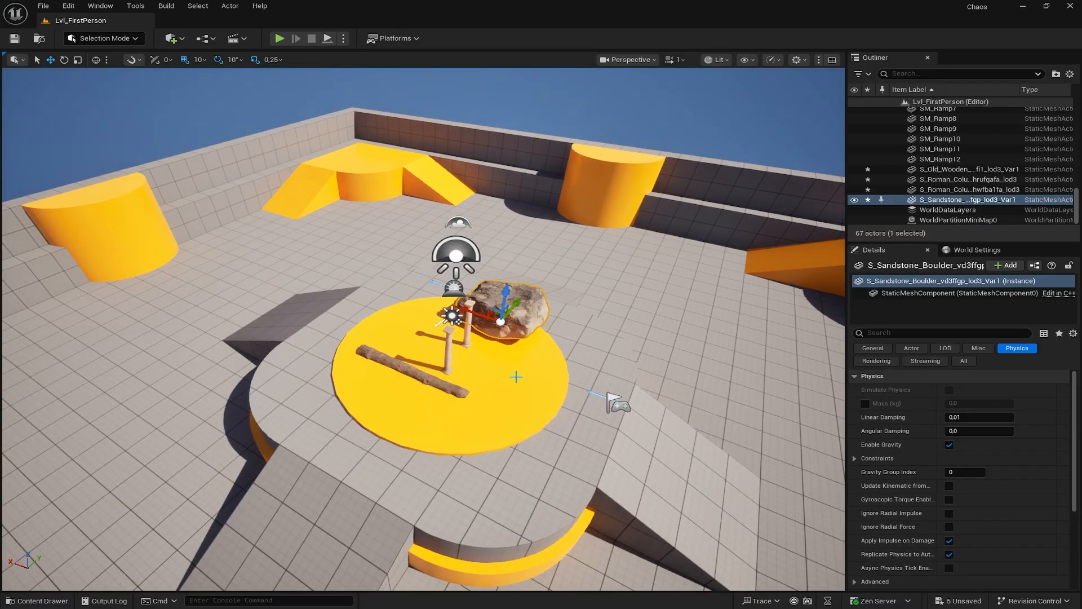
right_click_drag(516, 377, 468, 361)
- Shrink the sandstone boulder with the scale gizmo to a much smaller size
key("w")
key("d")
key("w")
key("d")
key("w")
key("w")
key("r")
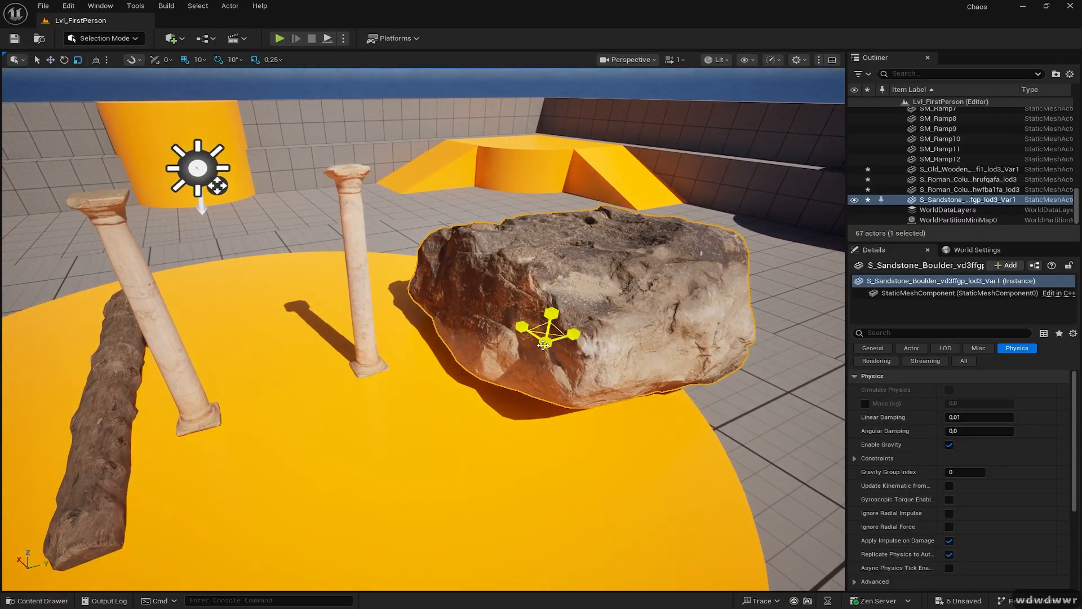
left_click_drag(543, 345, 469, 360)
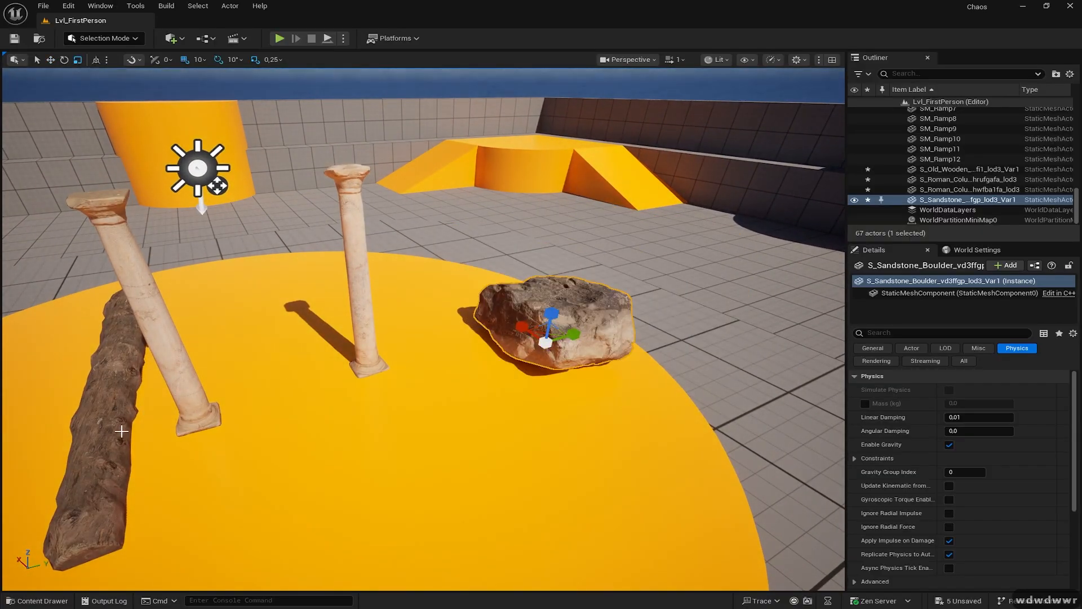
- Select the leaning and middle Roman columns and adjust the view around them
left_click(168, 381)
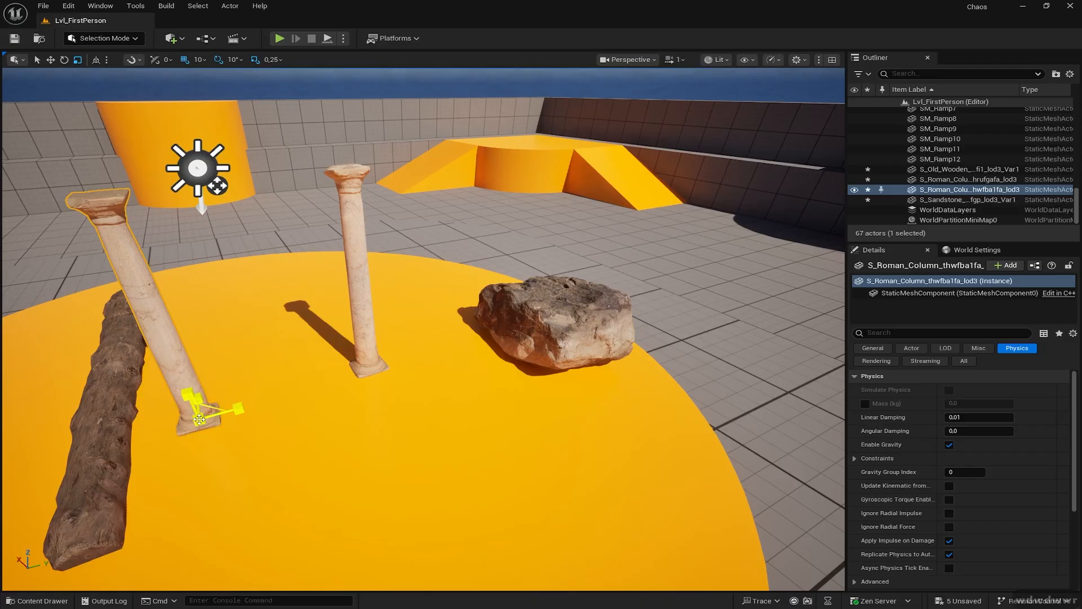
left_click(367, 355)
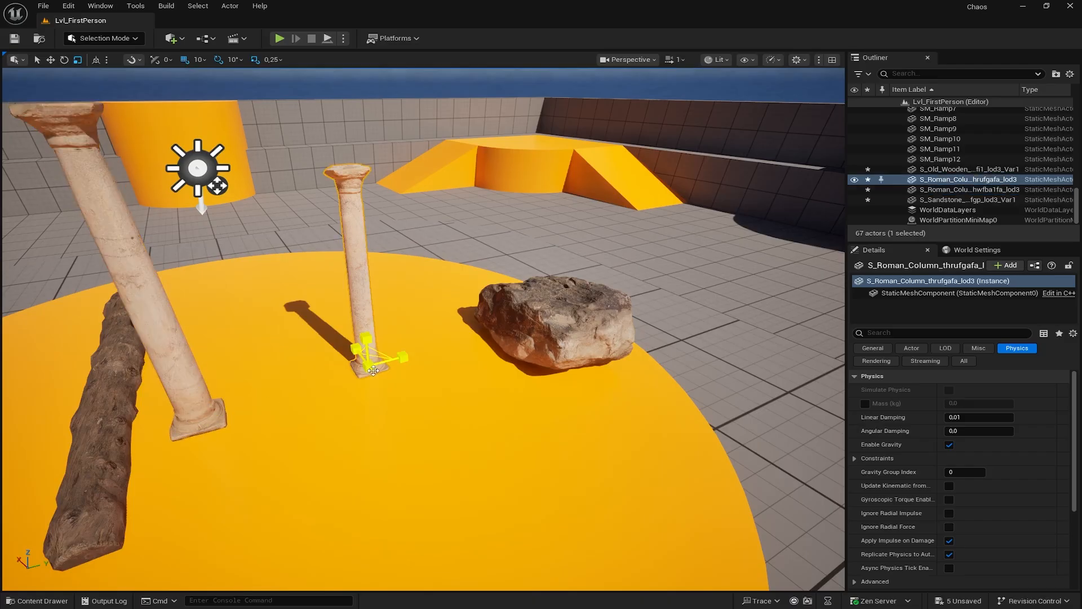
key("w")
mouse_move(359, 369)
right_mouse_down()
mouse_move(361, 321)
mouse_move(372, 347)
mouse_move(349, 354)
right_mouse_up()
key("s")
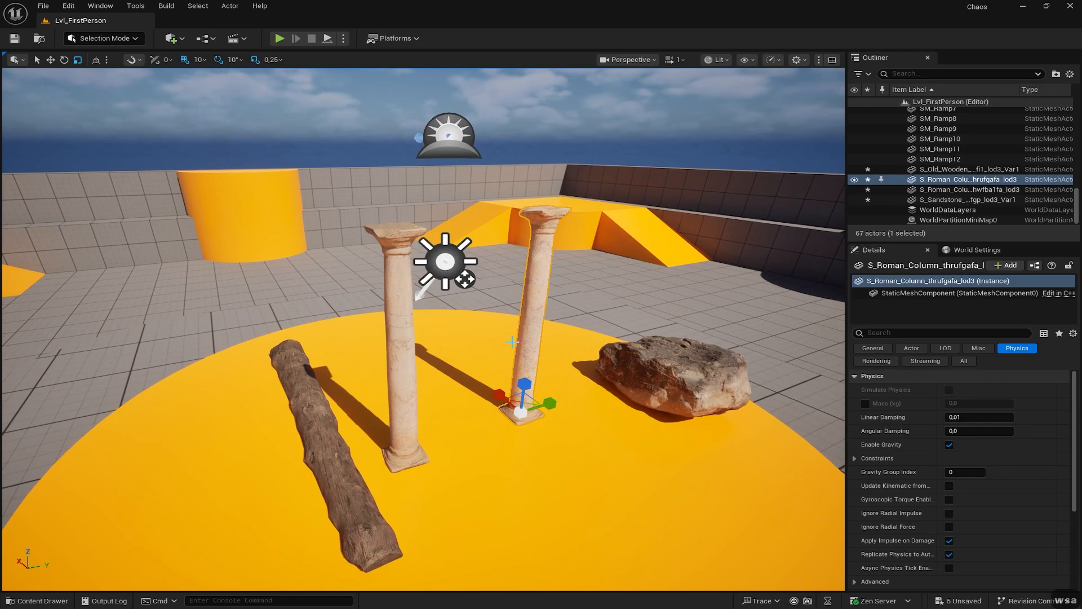
right_click_drag(525, 352, 530, 352)
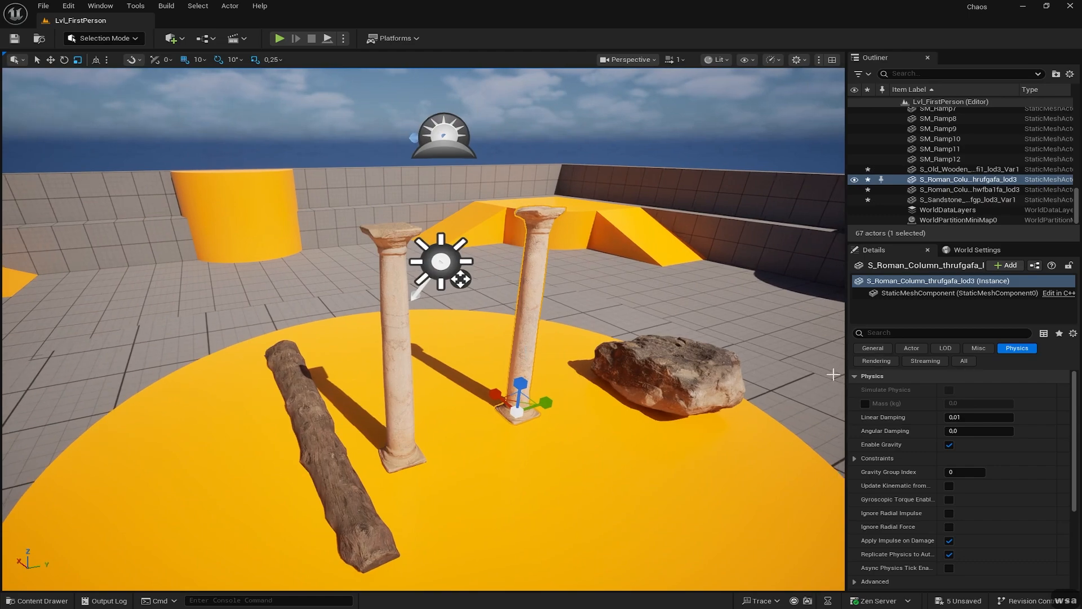
- Inspect the column's collision, general, material and static mesh properties in Details
scroll(879, 445, "down", 3)
left_click(855, 466)
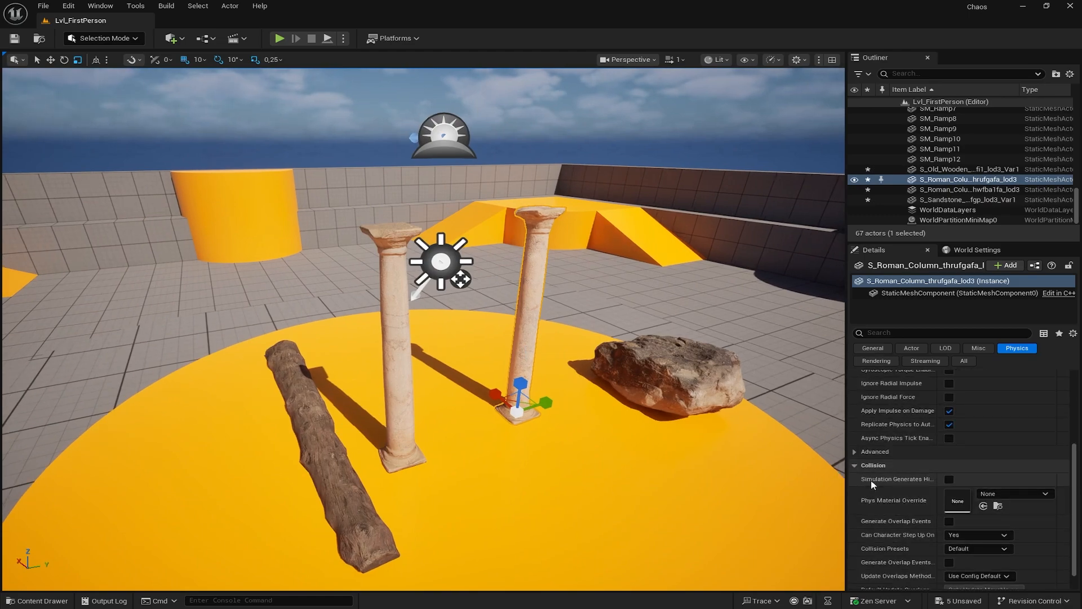
left_click(873, 348)
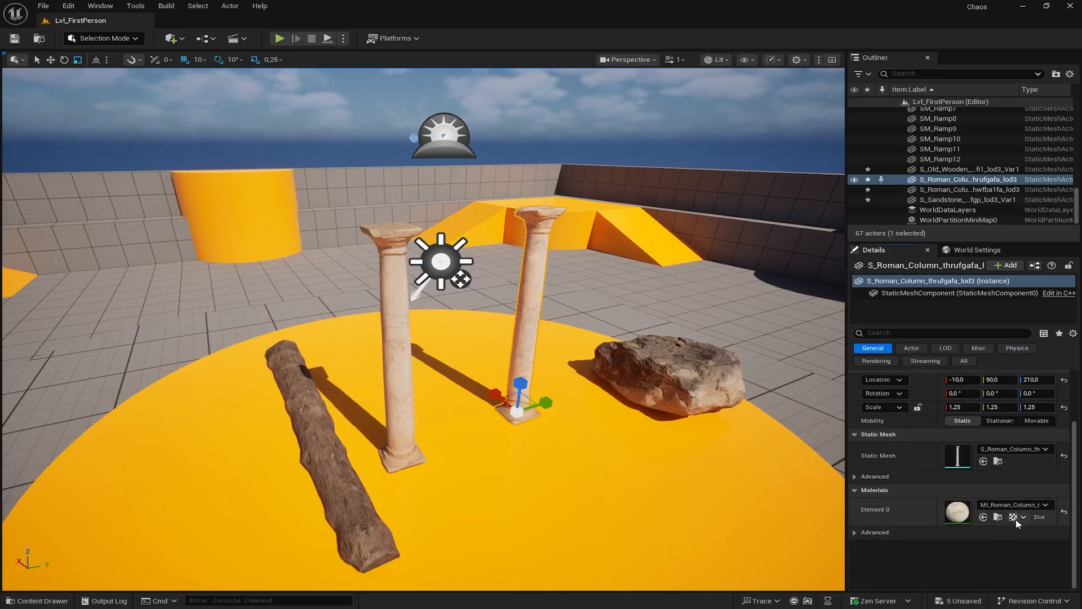
right_click(877, 512)
left_click(859, 545)
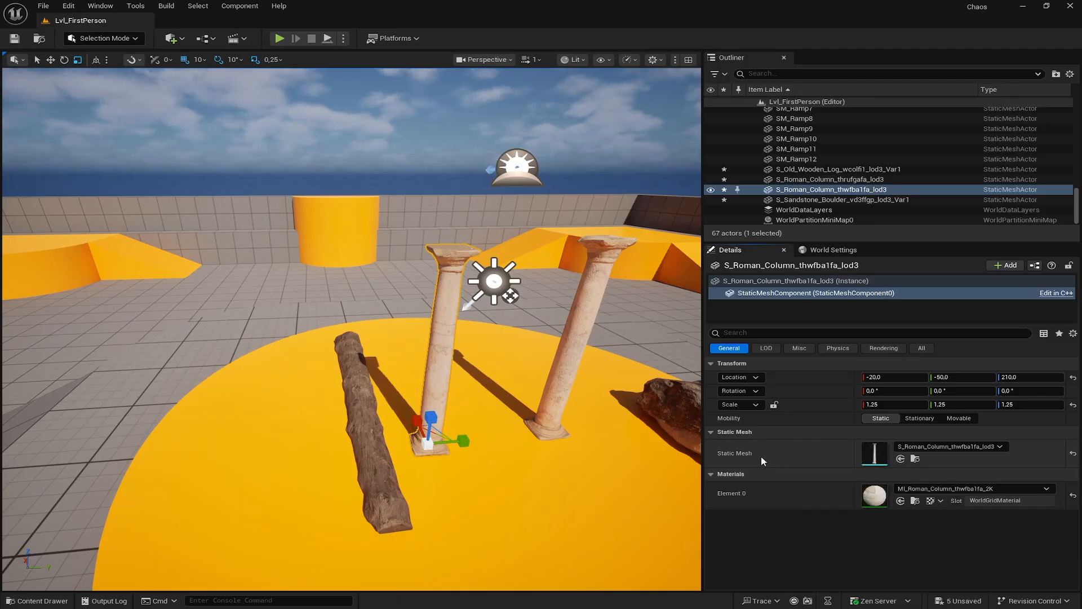
left_click(723, 434)
left_click(723, 434)
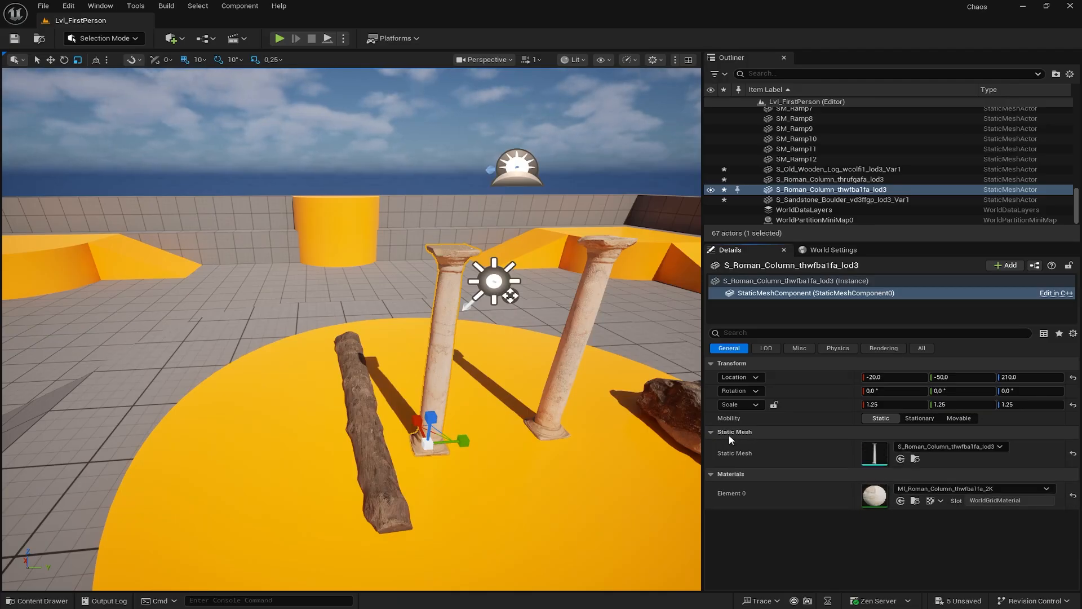
- Add a second material slot to S_Roman_Column_thwfba1fa_lod3, save it, and close the mesh editor
double_click(880, 456)
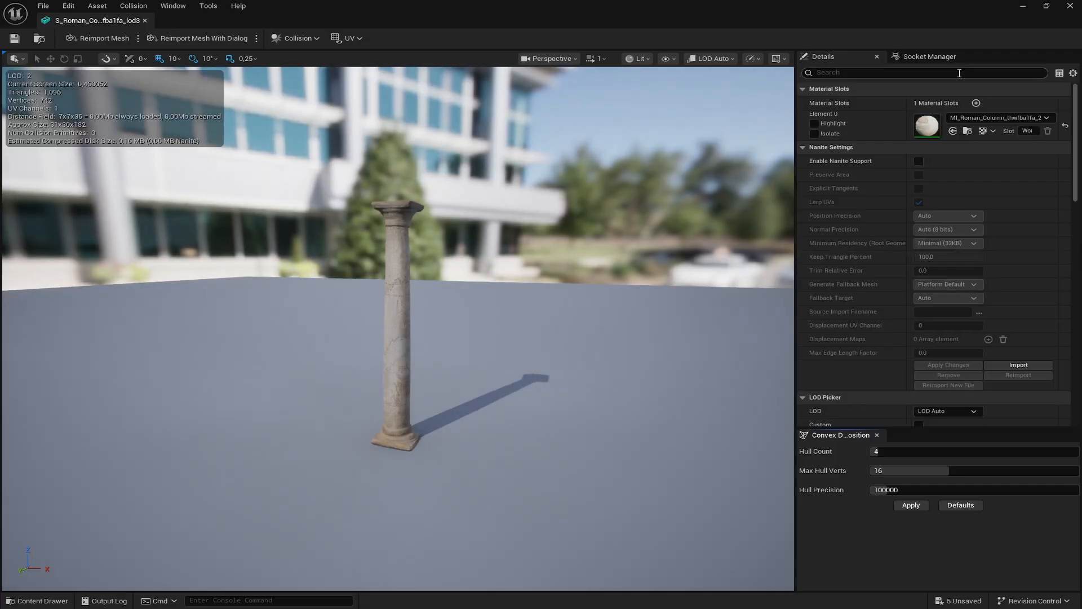
left_click(976, 103)
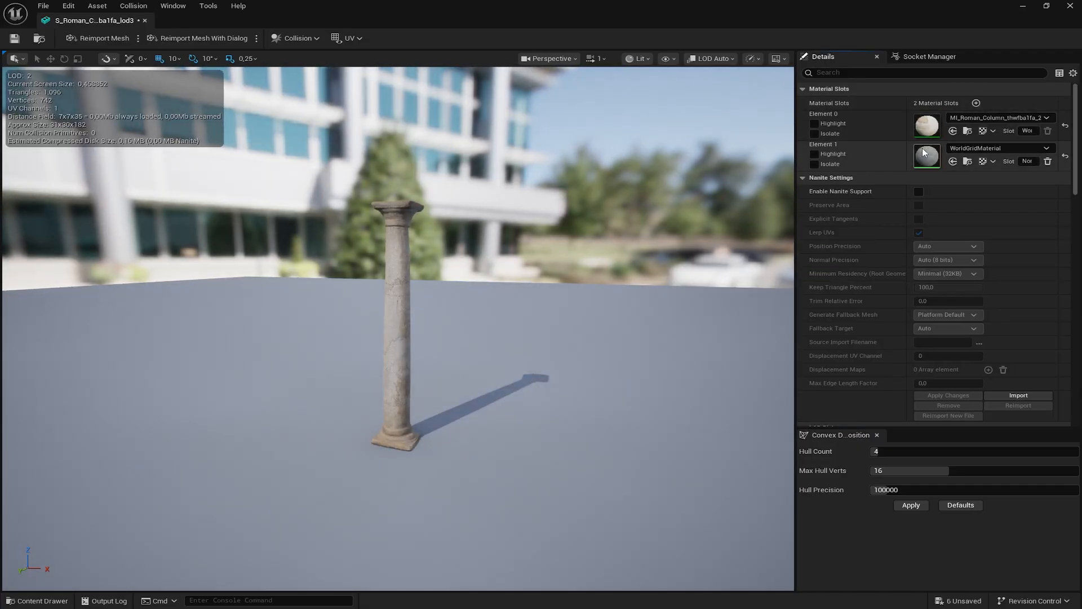
left_click(14, 37)
left_click(1069, 5)
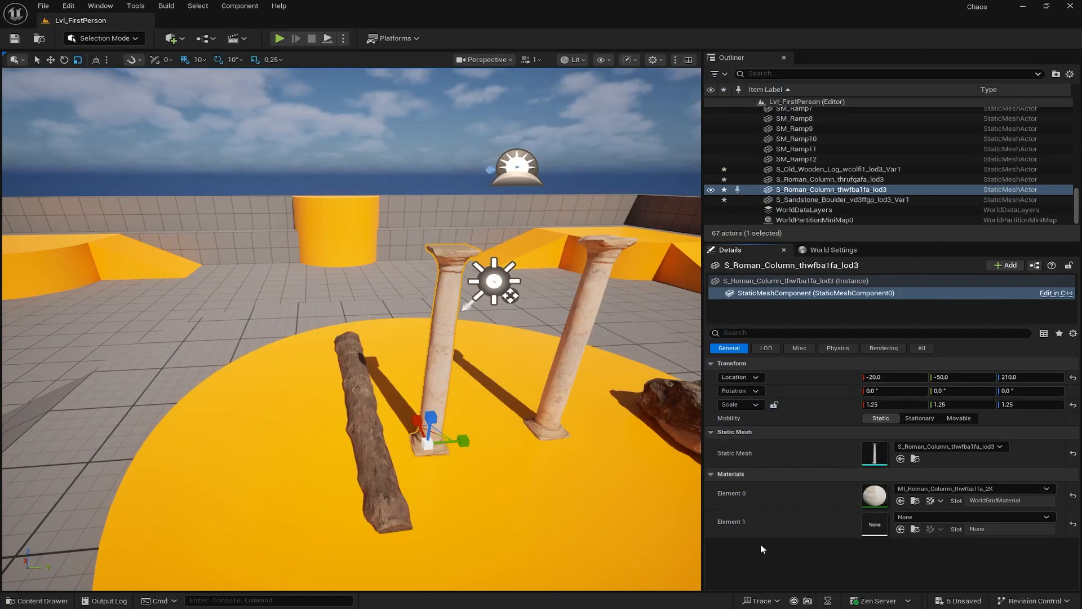
- Assign MI_Rock_Cliff_vmgkdbdg_2K from Megascans Surfaces to the column's Element 1 material slot
left_click(38, 601)
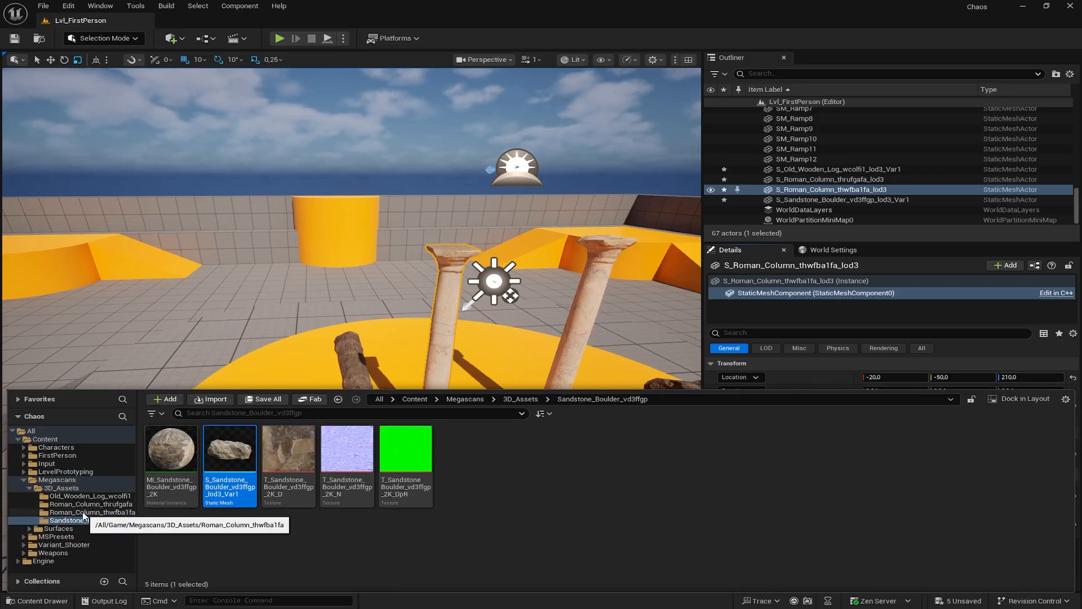
mouse_move(171, 464)
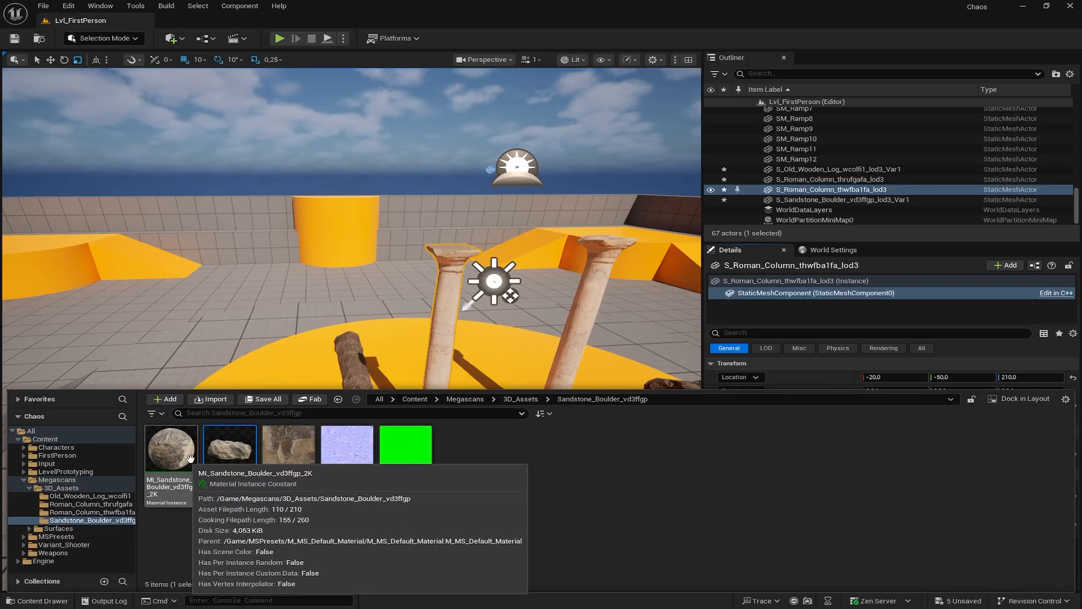
left_click(63, 512)
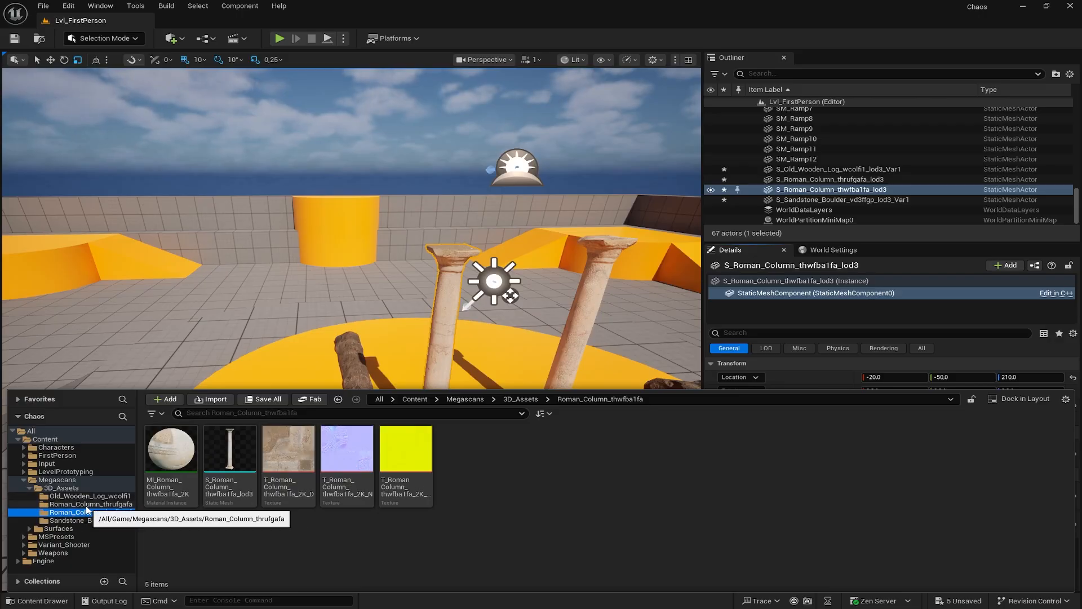
left_click(29, 529)
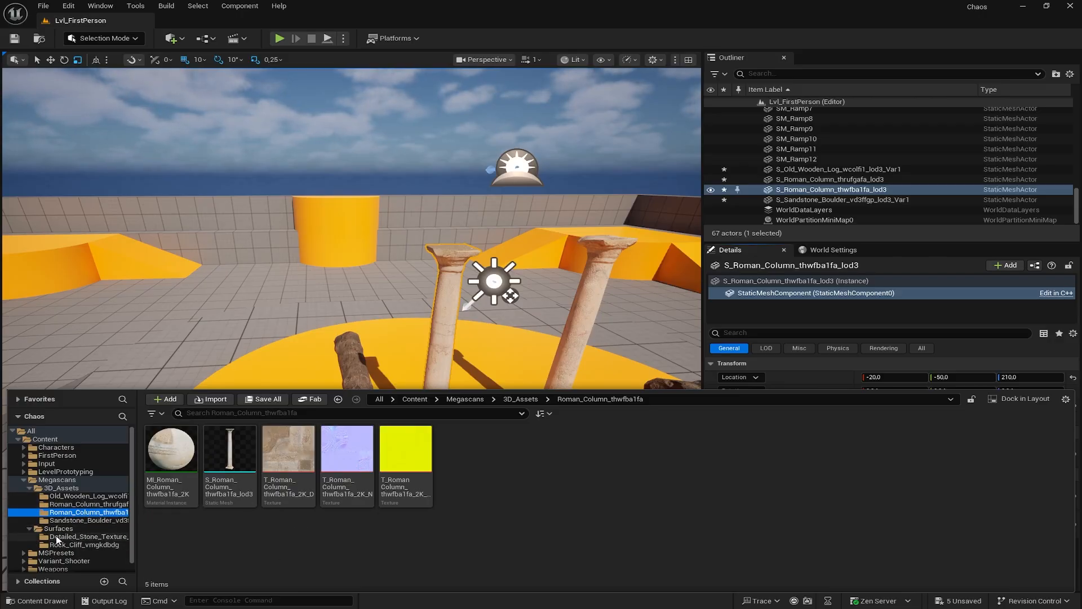
left_click(62, 537)
left_click(79, 544)
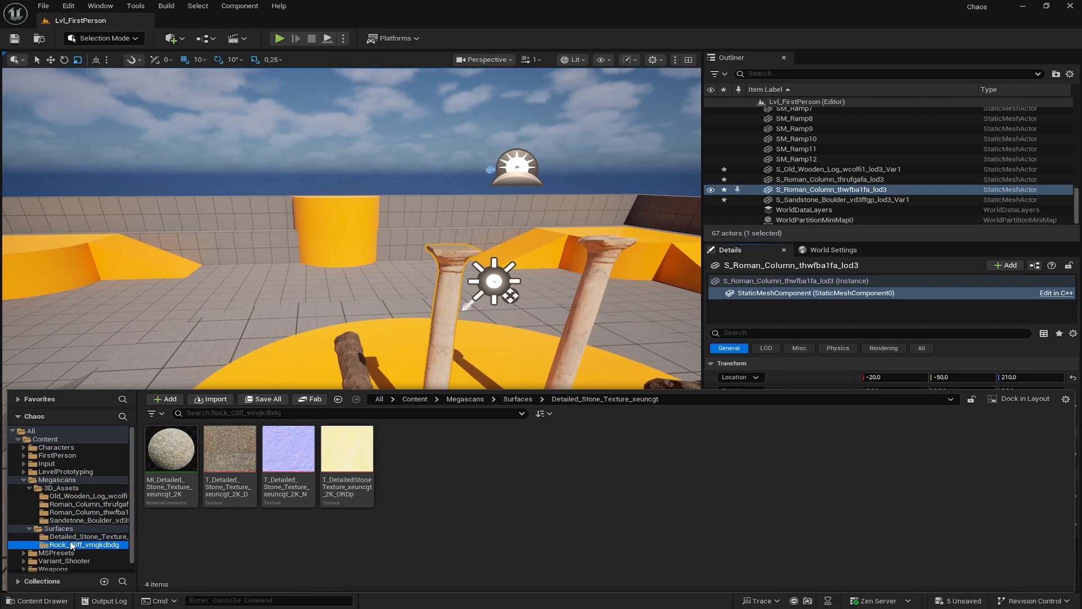
left_click_drag(165, 468, 875, 521)
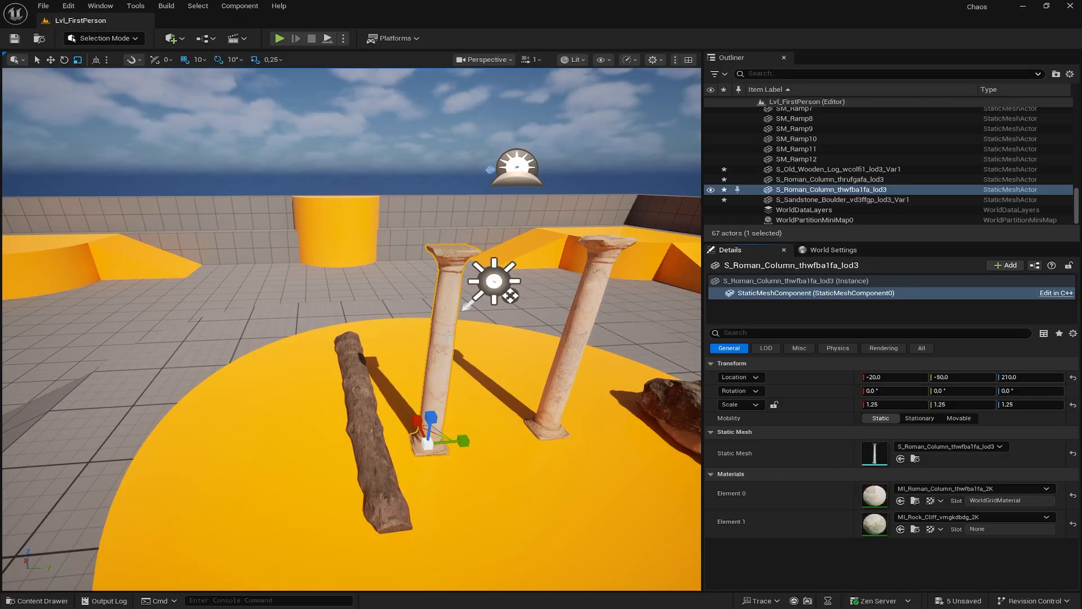
right_click_drag(670, 424, 676, 424)
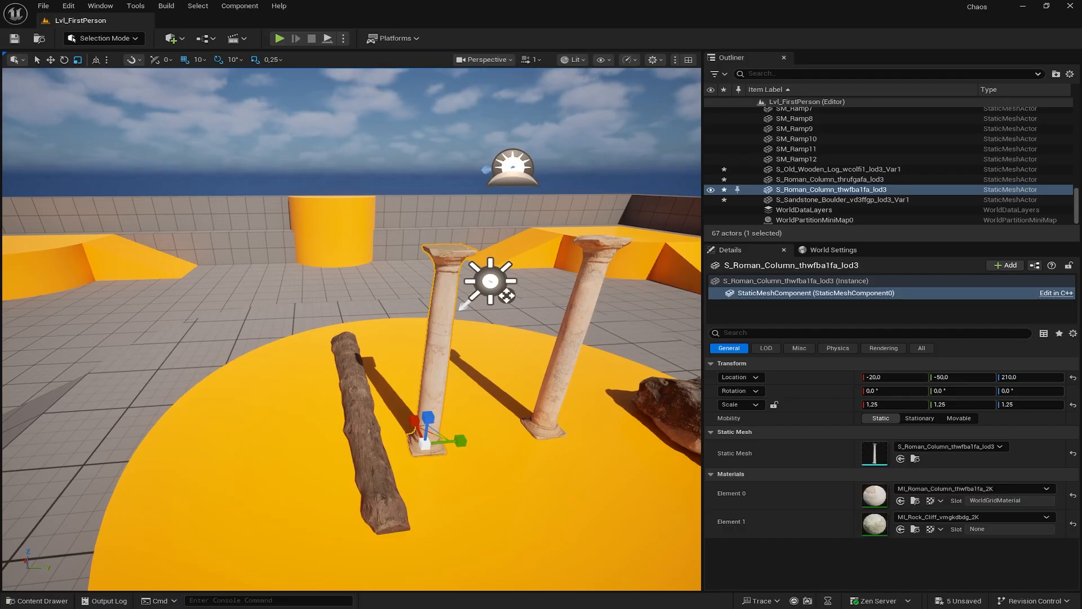
- Select the thrufgafa Roman column and switch the editor to Fracture mode
left_click(564, 373)
right_click_drag(586, 372, 614, 384)
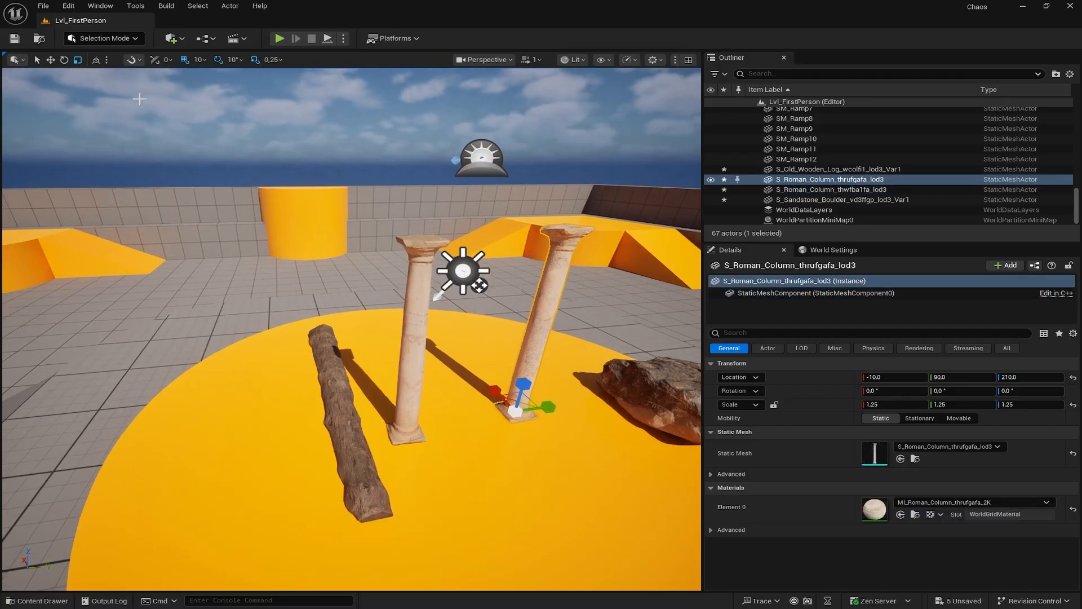
right_click_drag(611, 367, 605, 341)
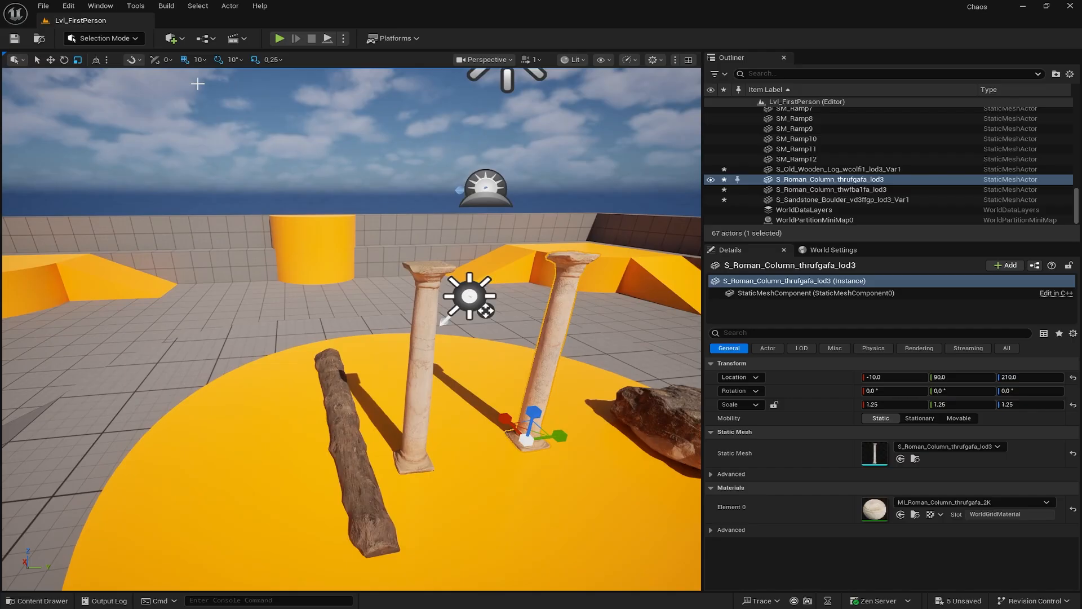
left_click(119, 40)
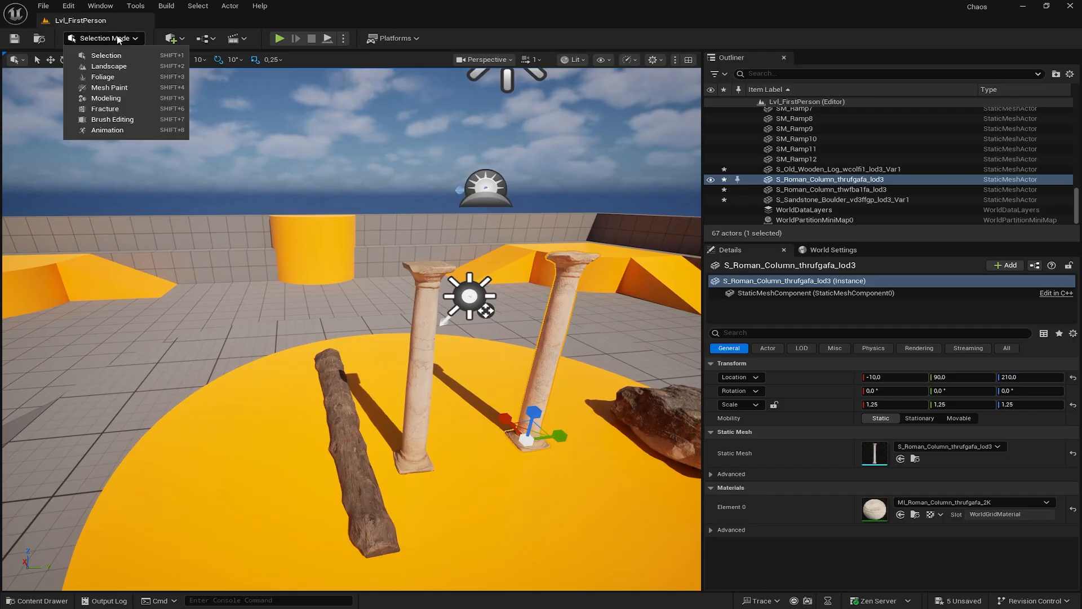
left_click(104, 110)
- Move the view closer to the column and widen the fracture tool palette and settings panel
mouse_move(496, 295)
right_mouse_down()
mouse_move(529, 304)
mouse_move(505, 301)
right_mouse_up()
key("w")
key("d")
key("d")
key("w")
key("w")
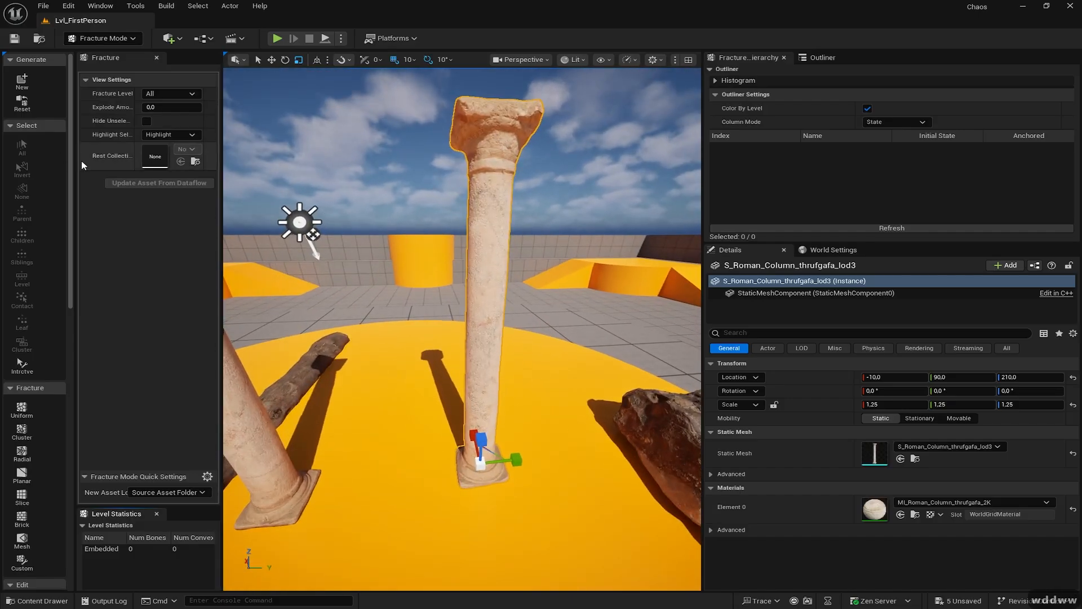
left_click_drag(74, 155, 120, 156)
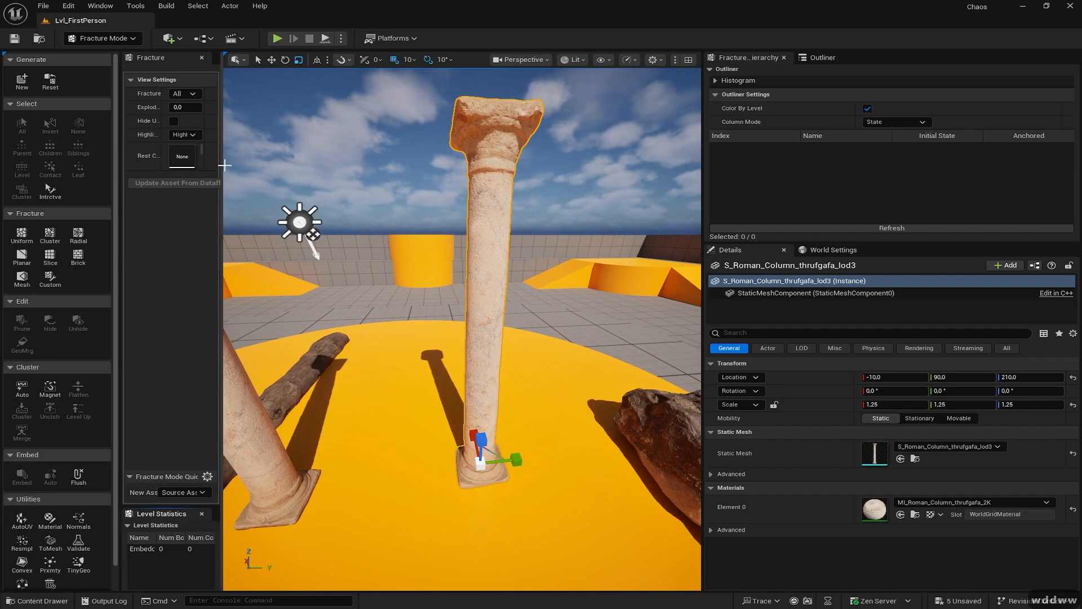
left_click_drag(221, 161, 353, 170)
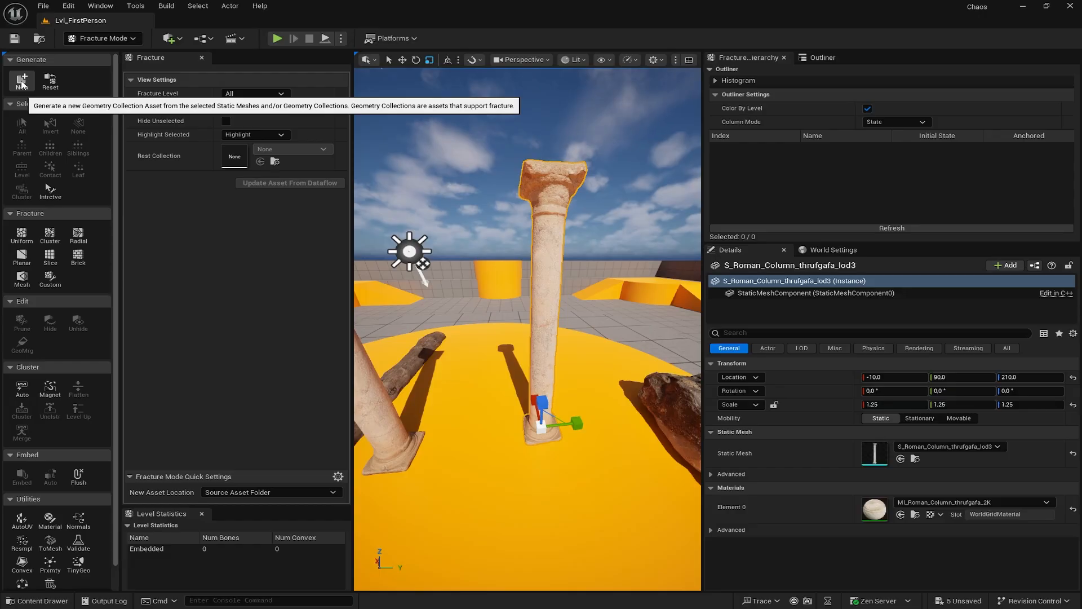
- Start a geometry collection from the column and create a 'Chaos' folder under Content
left_click(22, 82)
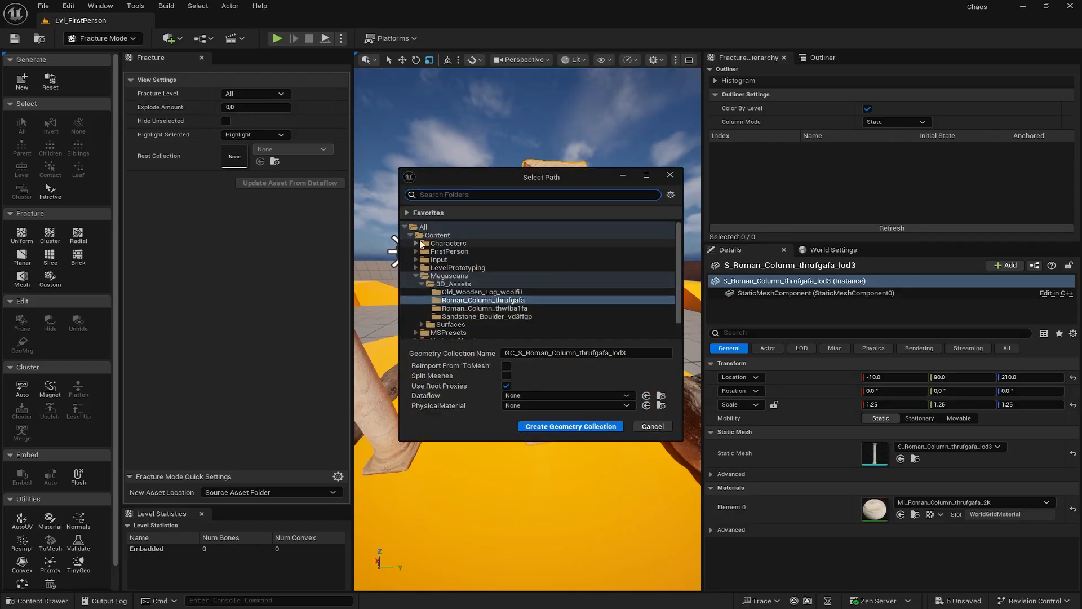
left_click(429, 236)
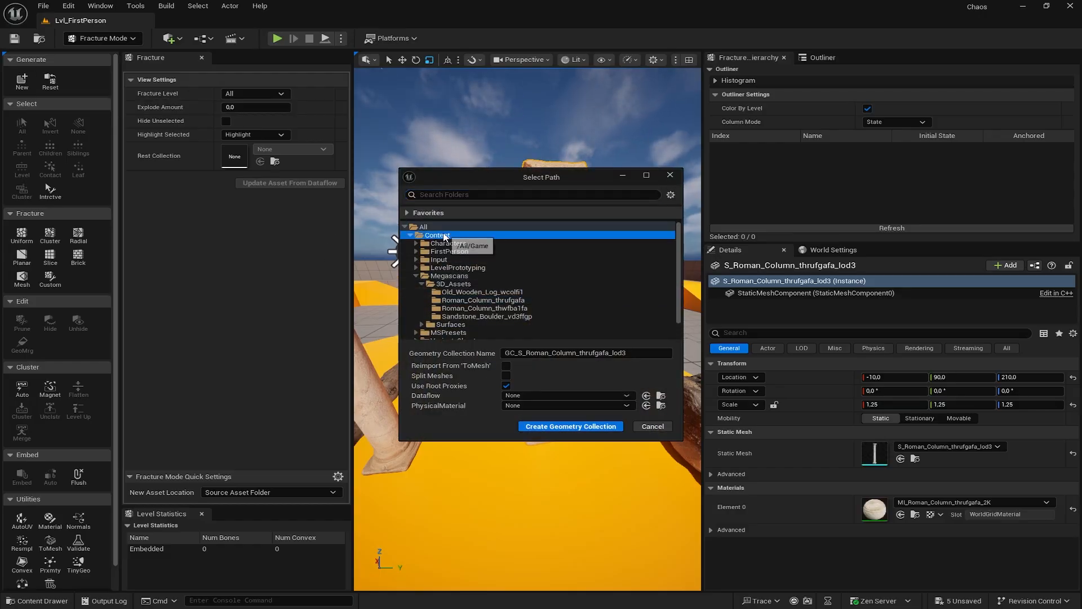
right_click(443, 234)
left_click(472, 243)
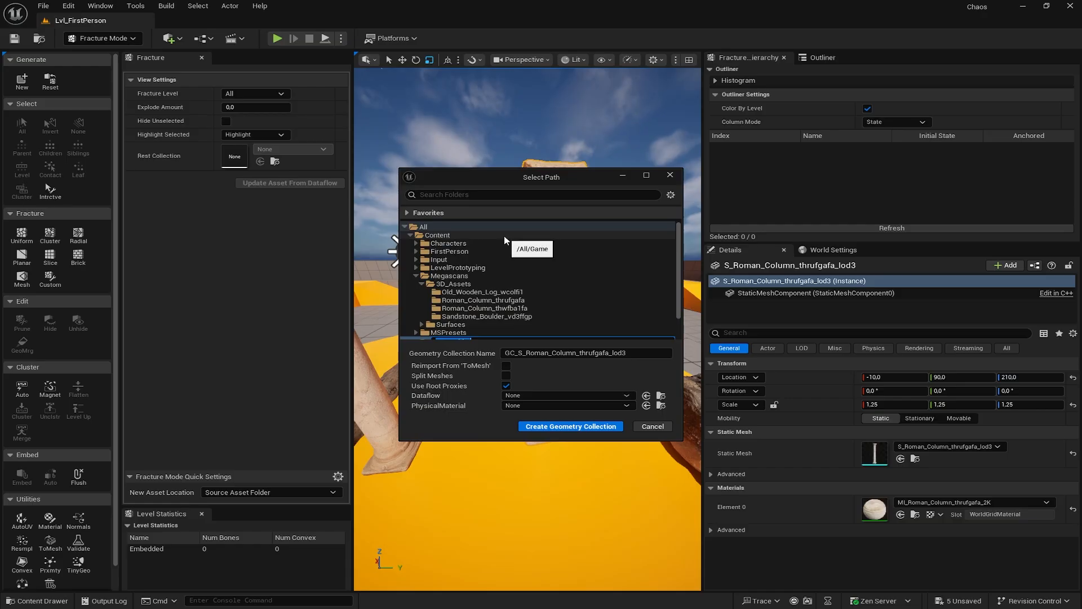
type("Chaos")
key("Return")
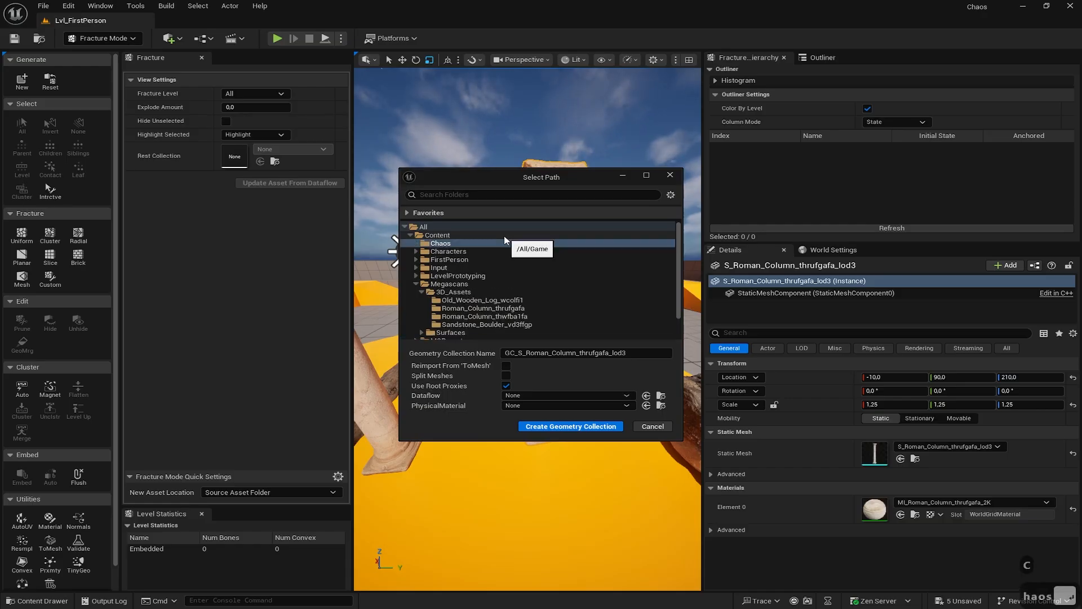
- Add a 'Meshes' subfolder inside Chaos and create the geometry collection there
right_click(435, 243)
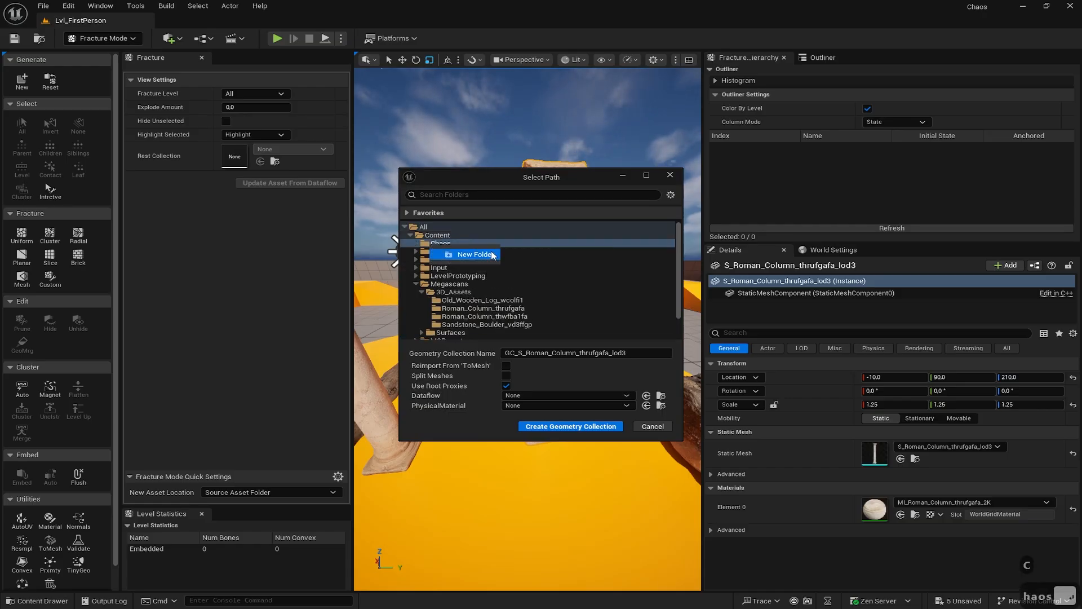
left_click(462, 254)
type("Meshe")
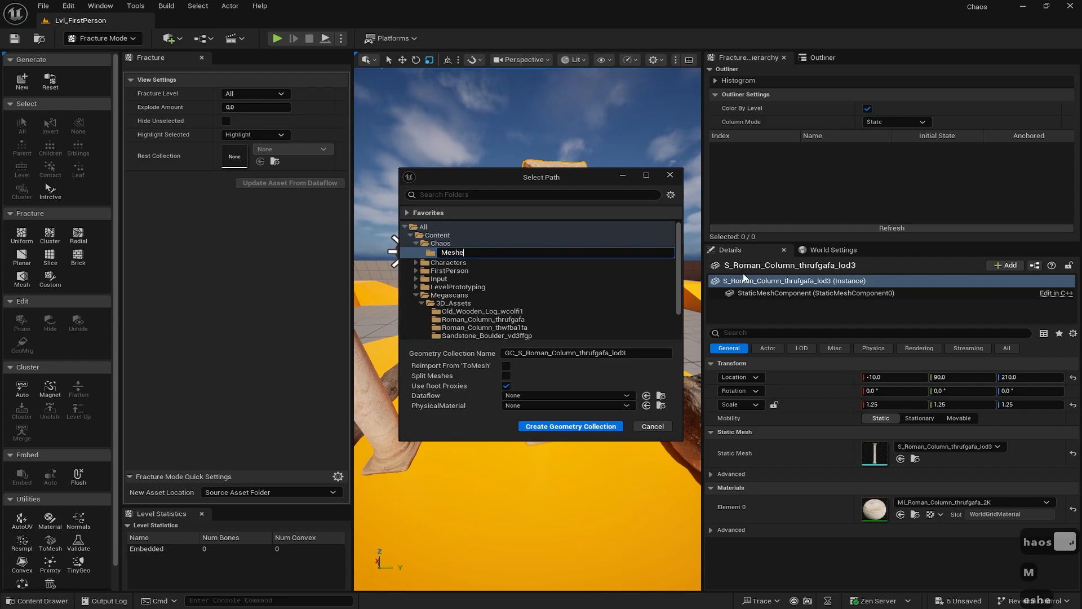
type("s")
key("Return")
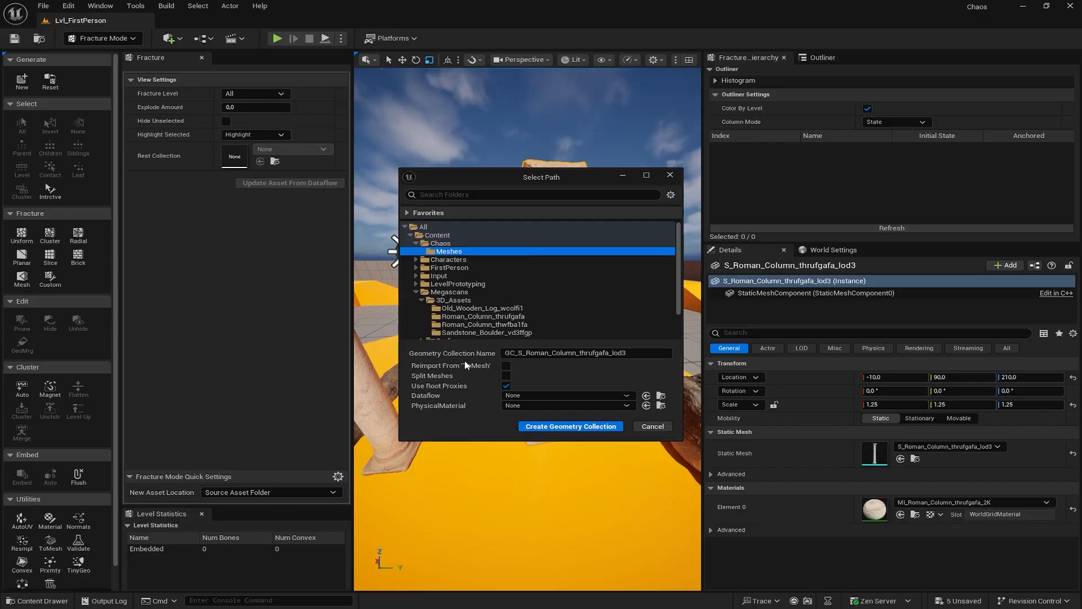
left_click(564, 428)
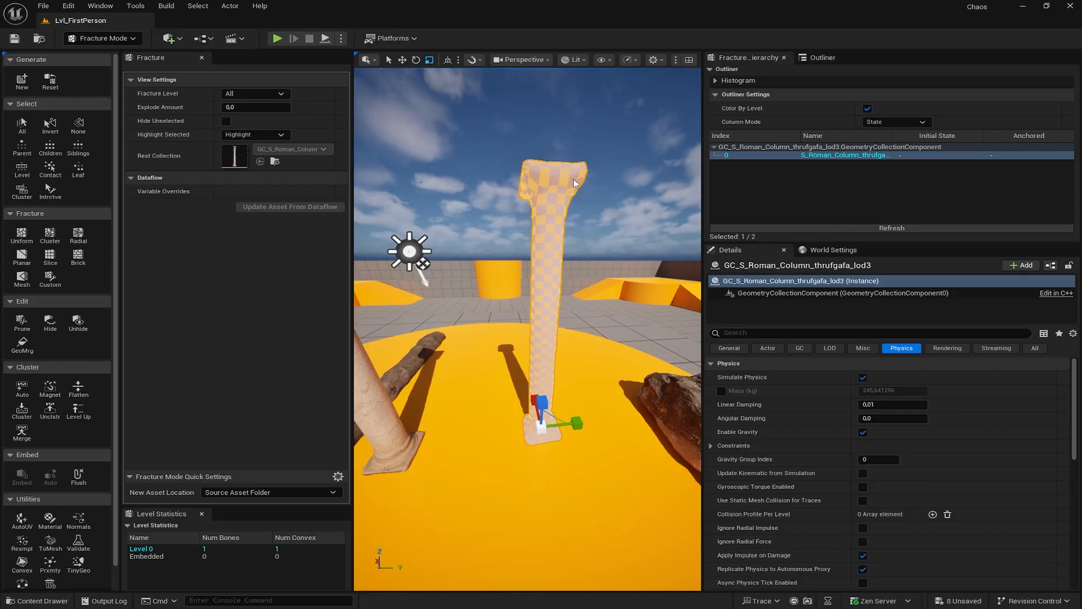
- Select the Roman column geometry collection and turn off Show Bone Colors via a 'colo' search
left_click(593, 199)
left_click(544, 396)
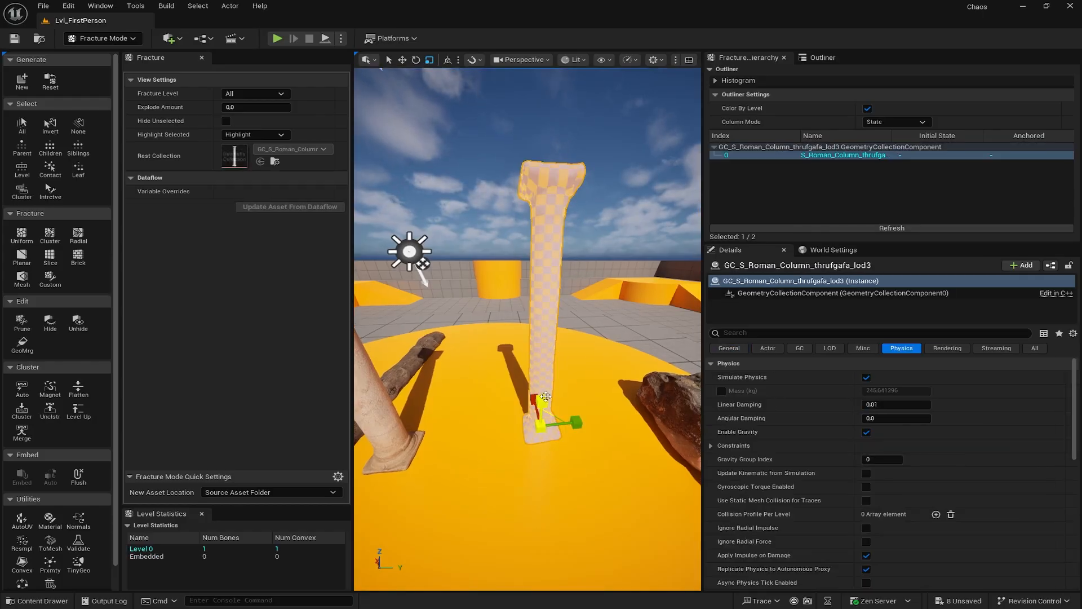
left_click(575, 364)
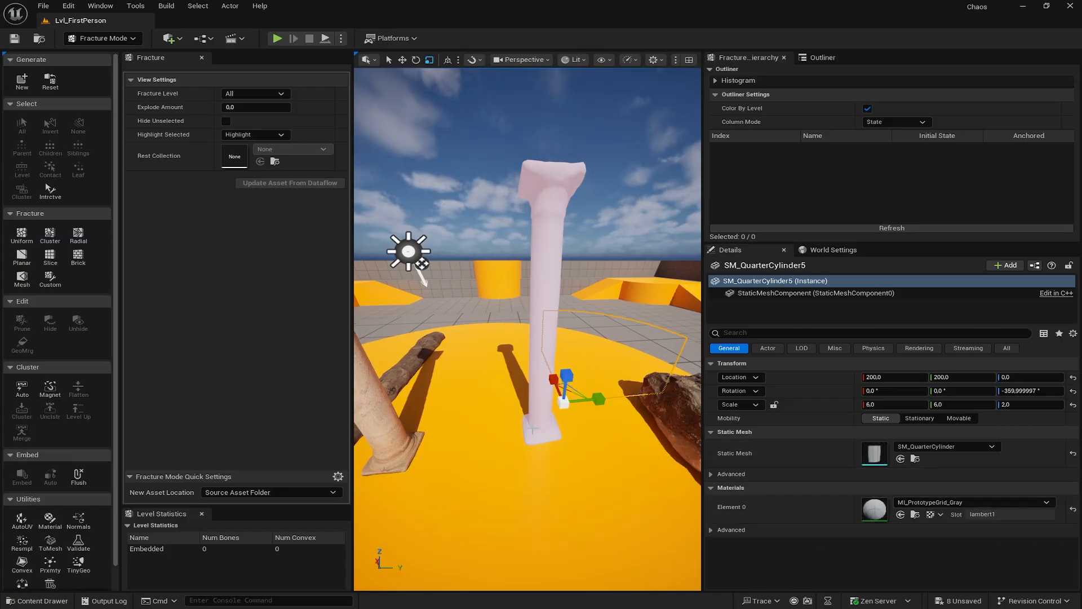
left_click(541, 422)
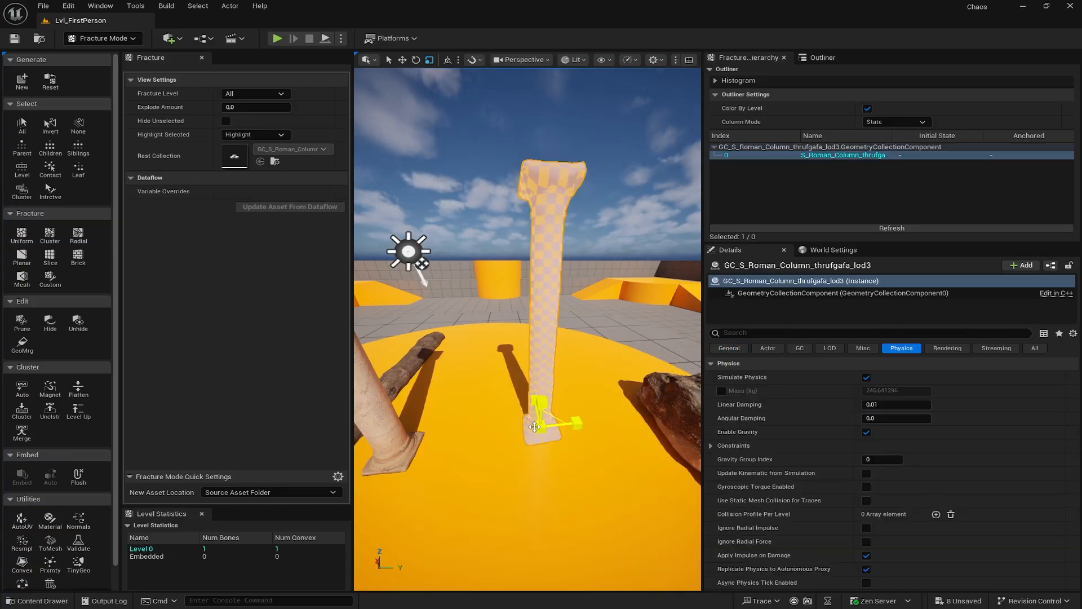
left_click(728, 348)
left_click(755, 332)
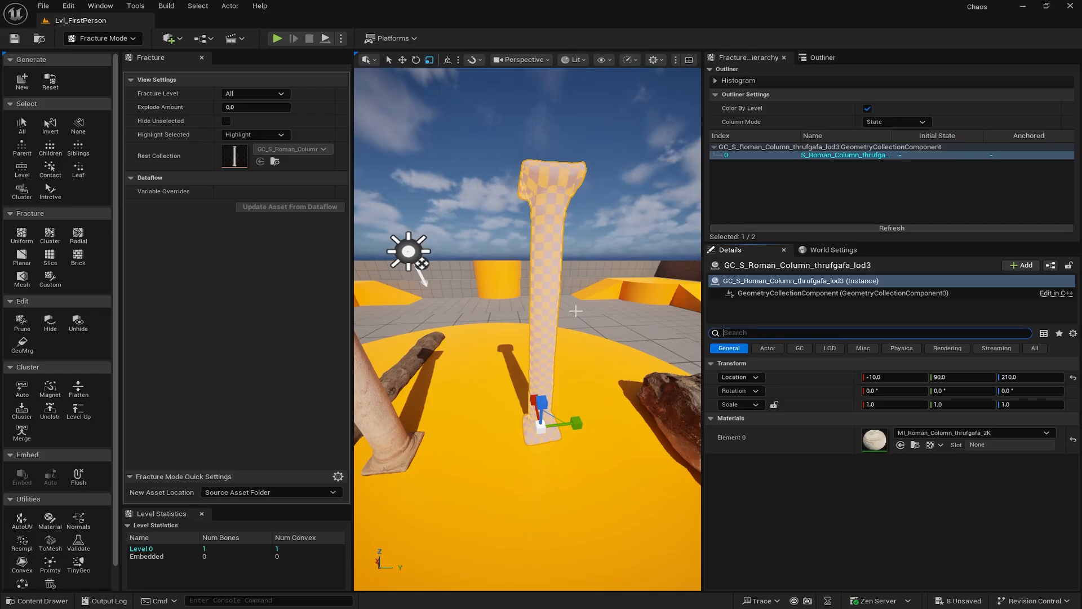
type("colo")
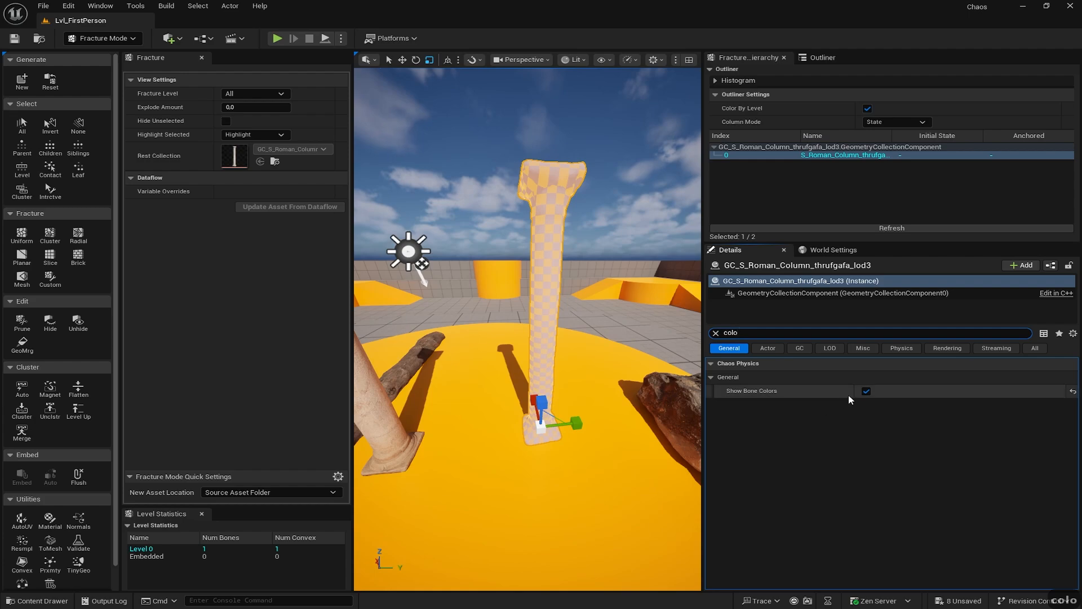
left_click(867, 392)
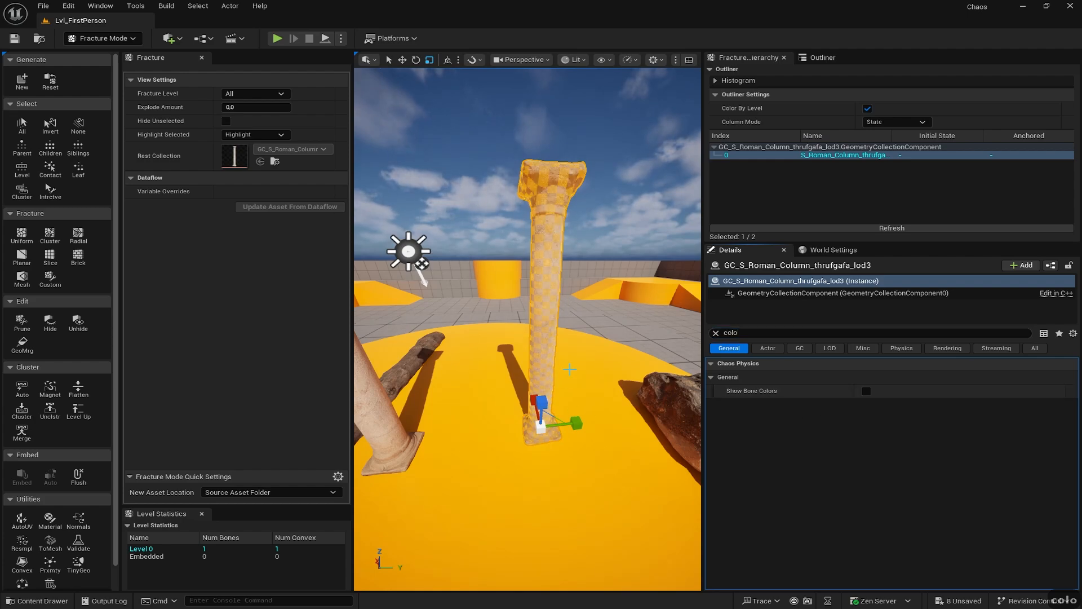
- Reselect the column and set its Fracture Level to Root
left_click(541, 403)
left_click(541, 403)
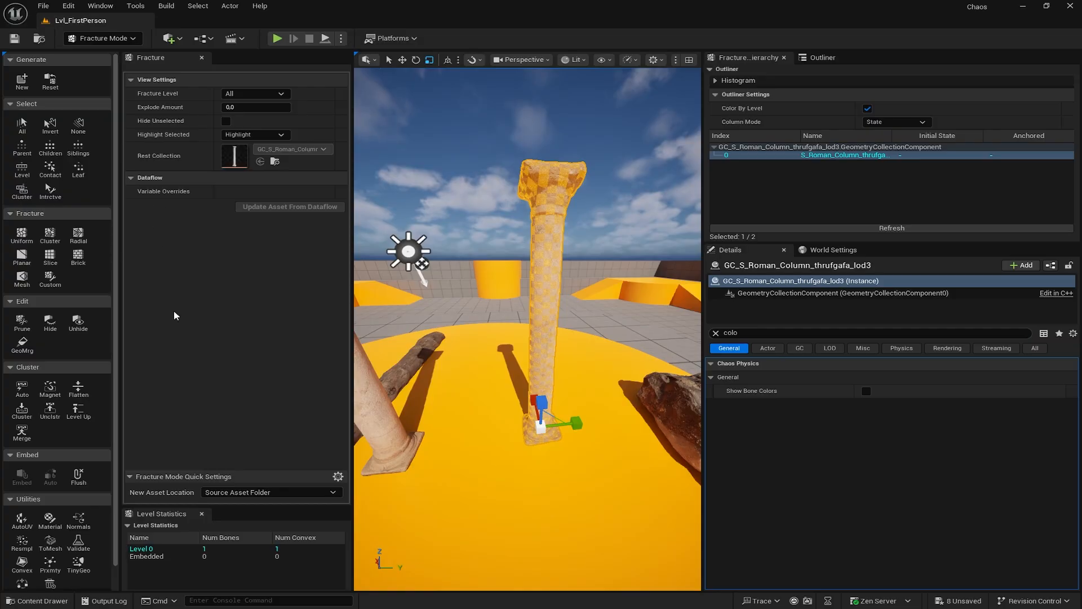
left_click(265, 94)
left_click(268, 97)
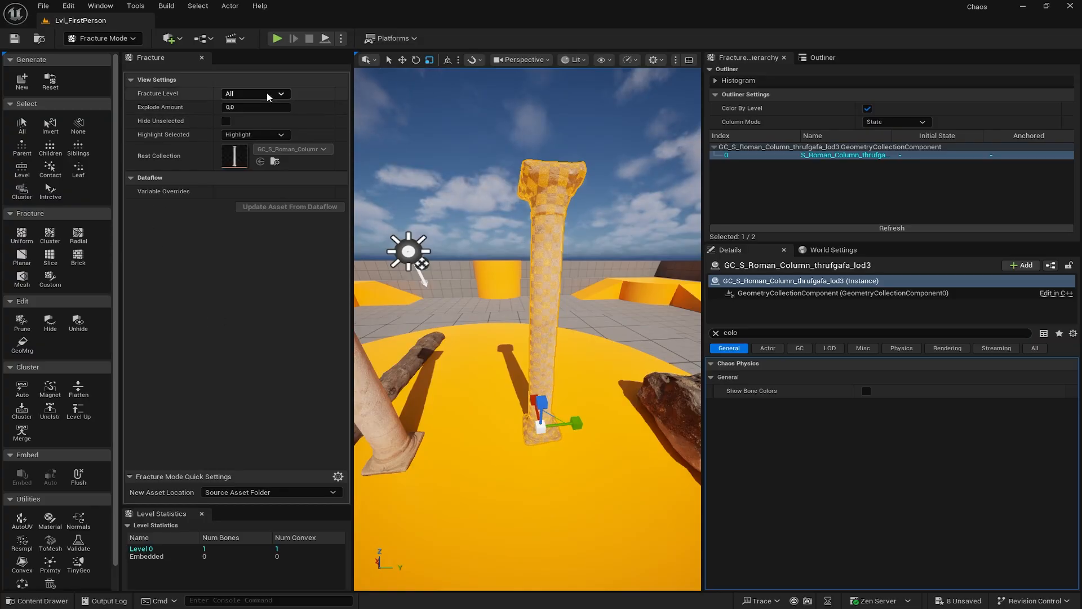
left_click(268, 94)
left_click(243, 115)
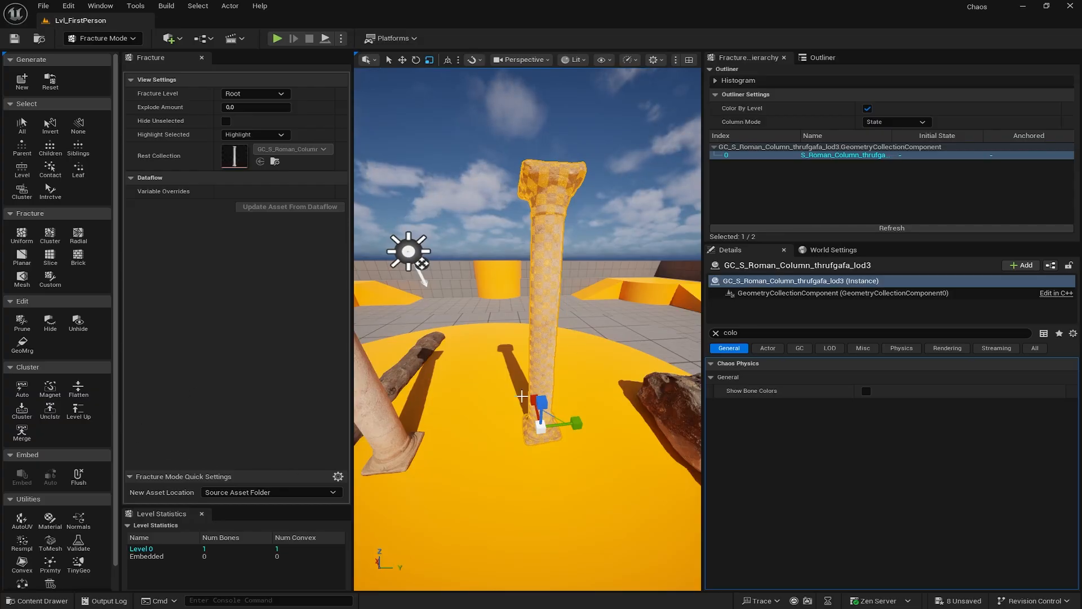
- Make the sandstone boulder a geometry collection saved in the Chaos/Meshes folder
right_click(650, 418)
key("Escape")
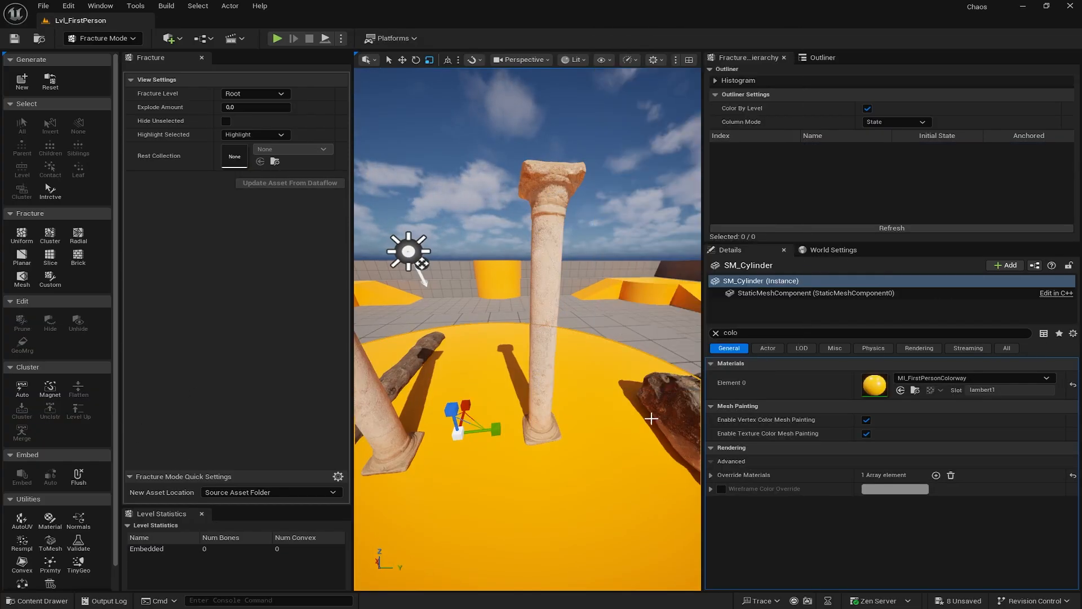
right_click_drag(677, 432, 738, 436)
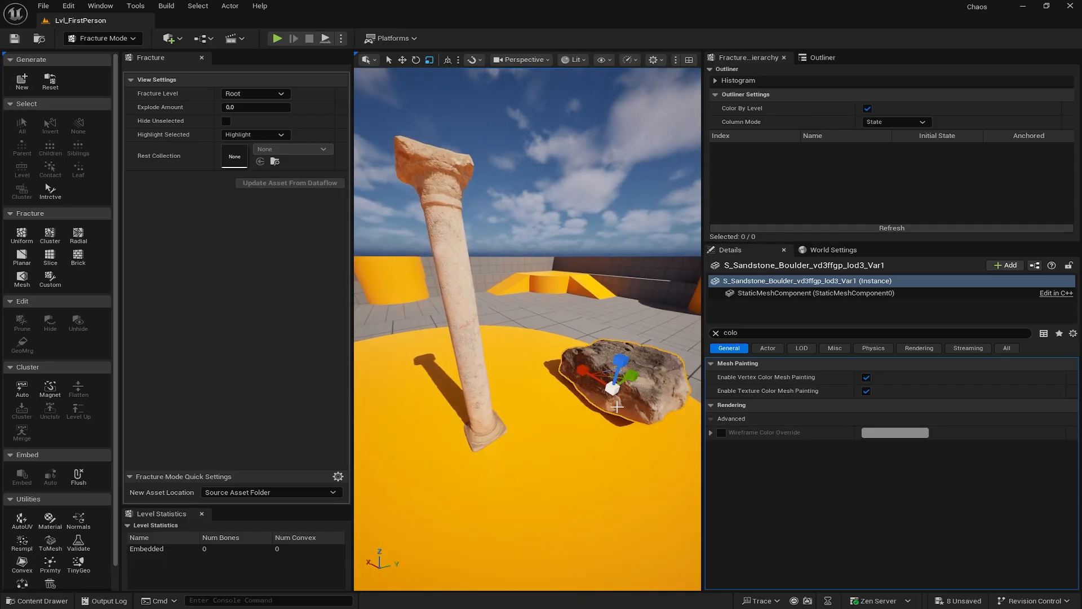
left_click(23, 82)
left_click(416, 243)
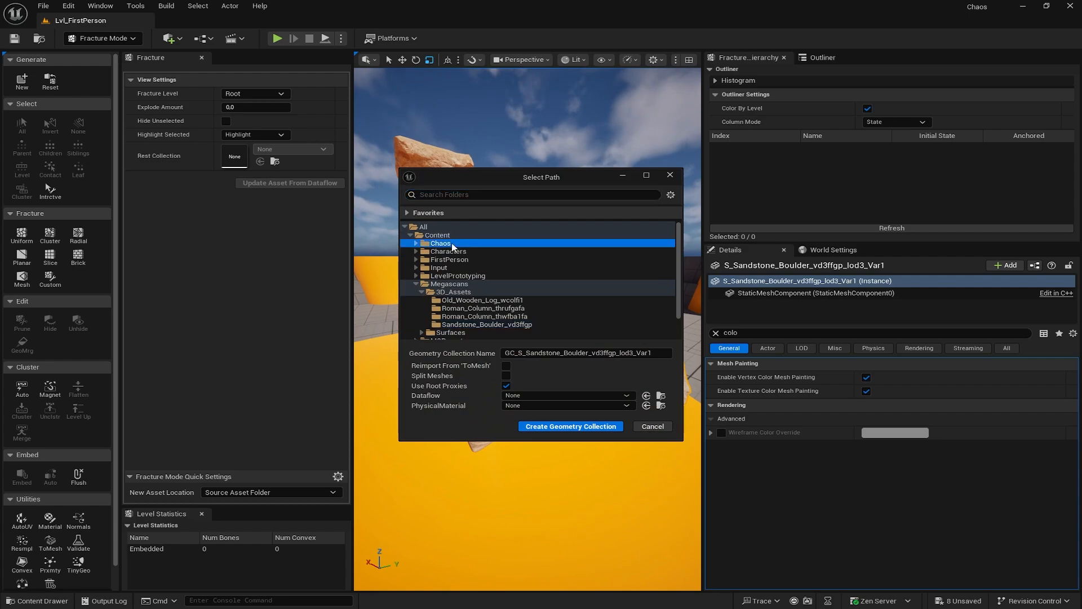
left_click(416, 244)
left_click(443, 252)
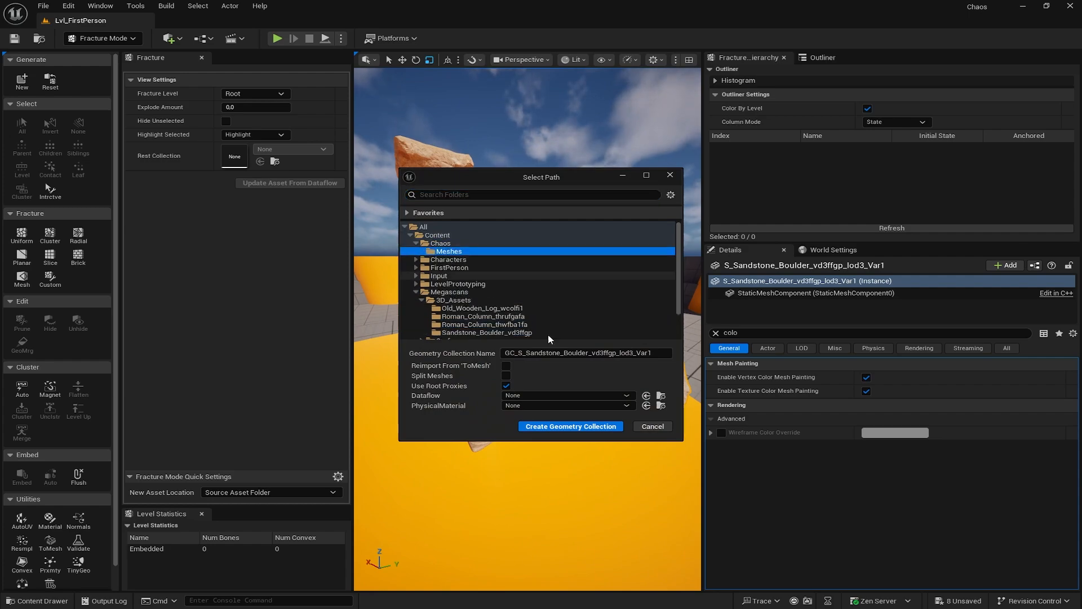
left_click(569, 428)
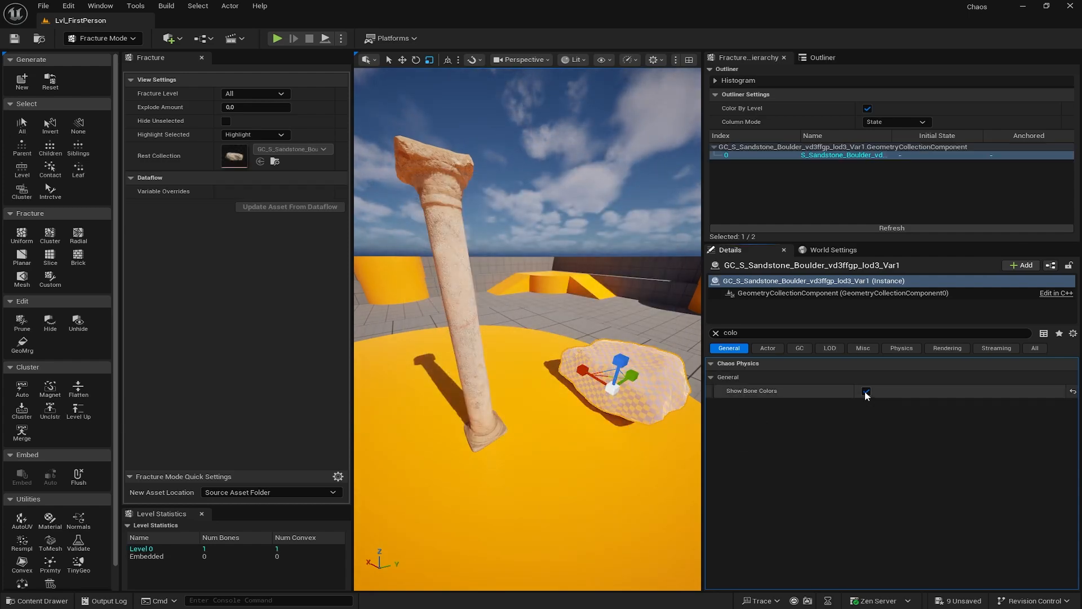
- Lift the boulder geometry collection up beside the column with the move gizmo
right_click_drag(638, 414, 618, 402)
key("e")
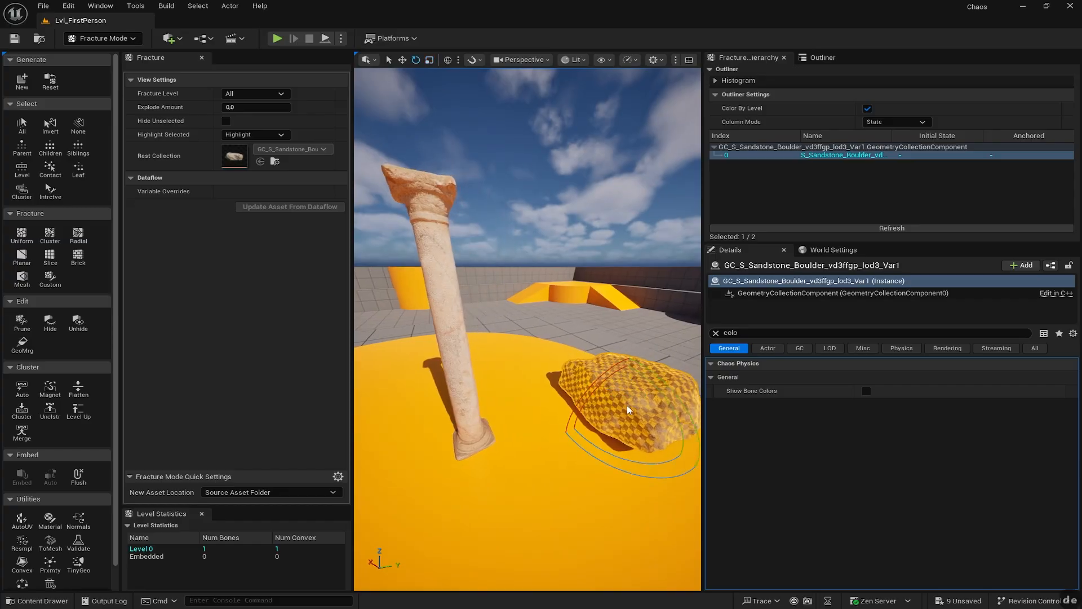
key("w")
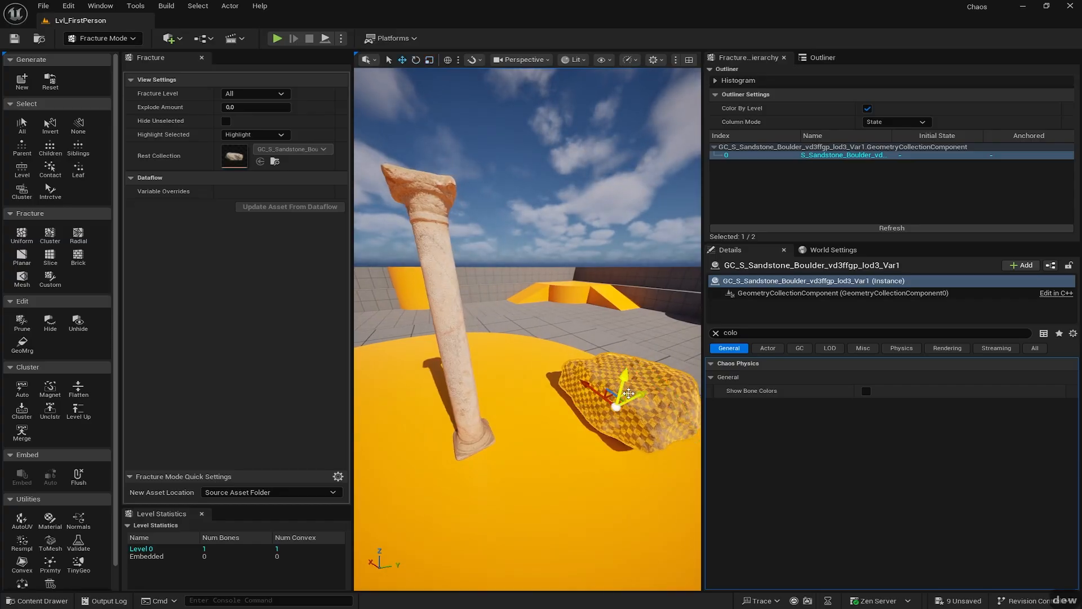
left_click_drag(629, 393, 592, 295)
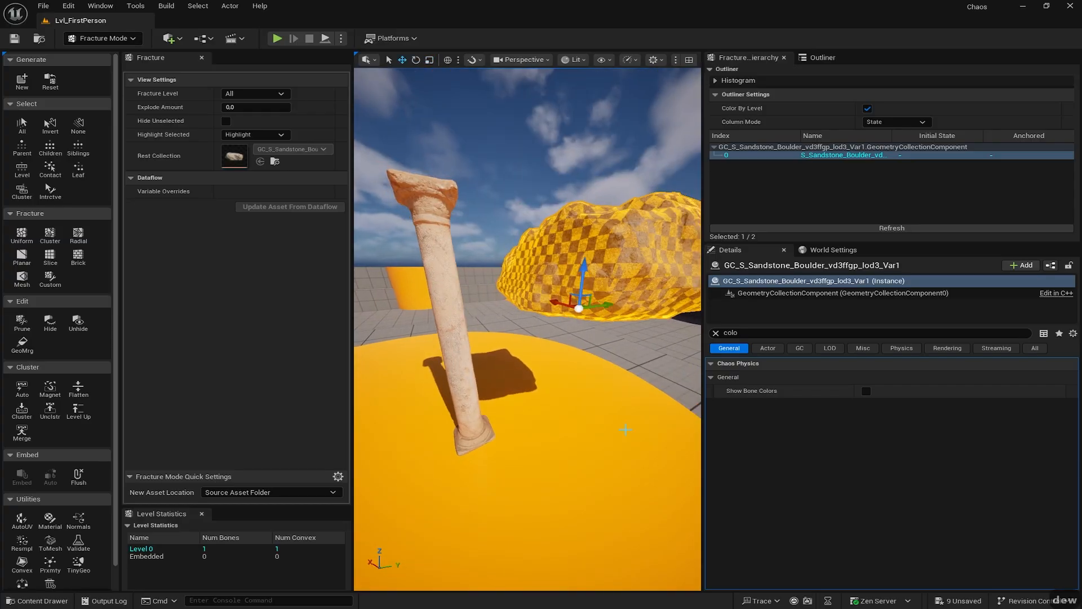
key("s")
mouse_move(642, 414)
right_mouse_down()
mouse_move(643, 437)
mouse_move(642, 414)
right_mouse_up()
key("d")
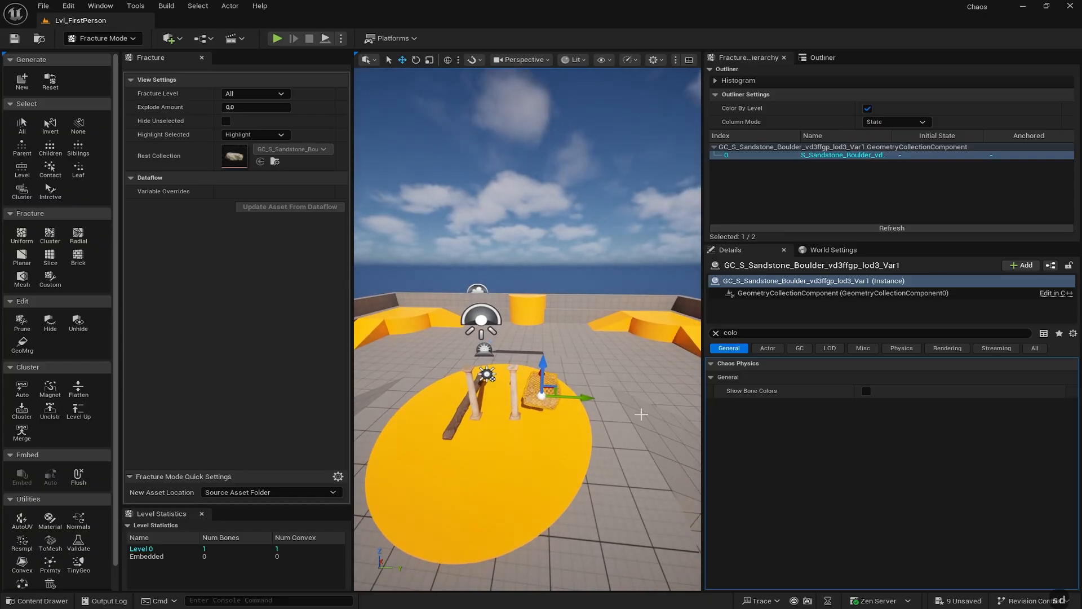
left_click_drag(555, 388, 524, 330)
- Nudge the boulder slightly lower so it hangs above the columns and yellow disc
key("d")
right_click_drag(524, 330, 427, 357)
key("w")
key("d")
key("w")
key("d")
key("s")
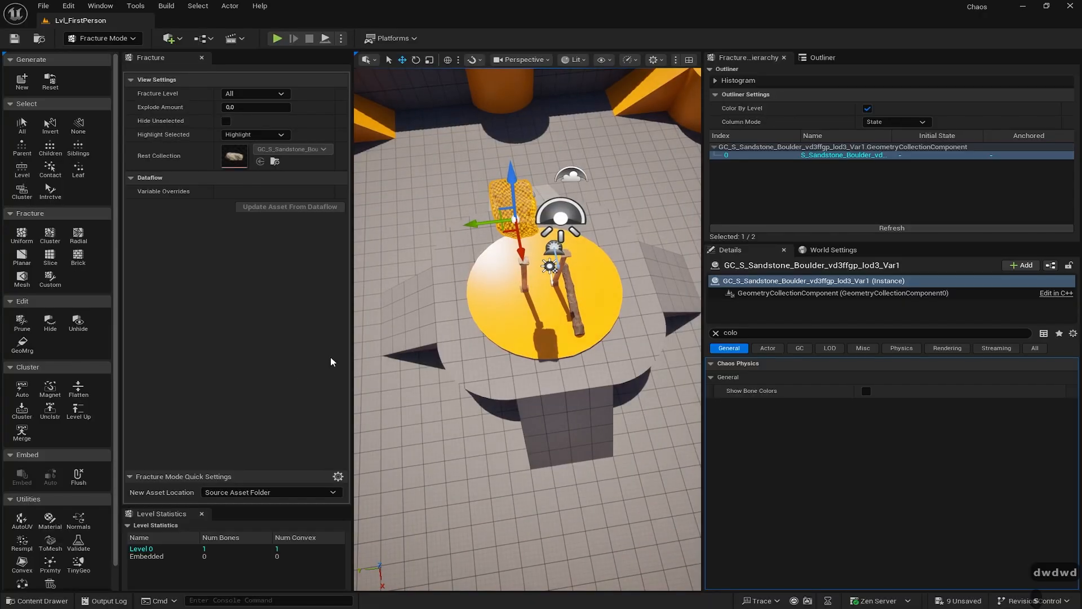
left_click_drag(505, 229, 497, 270)
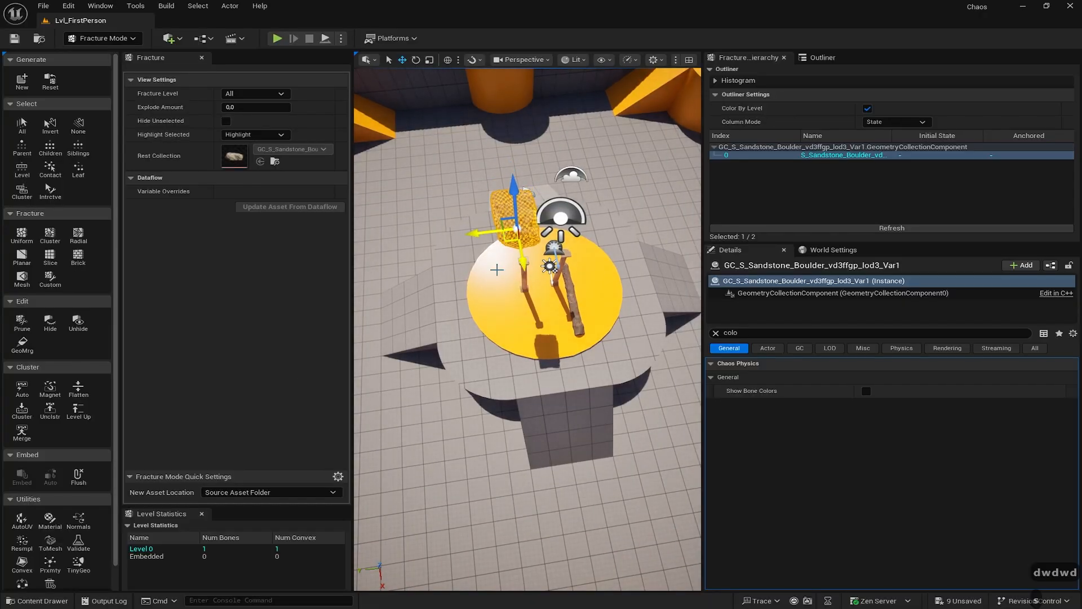
key("a")
key("w")
key("a")
key("w")
right_click_drag(497, 270, 612, 217)
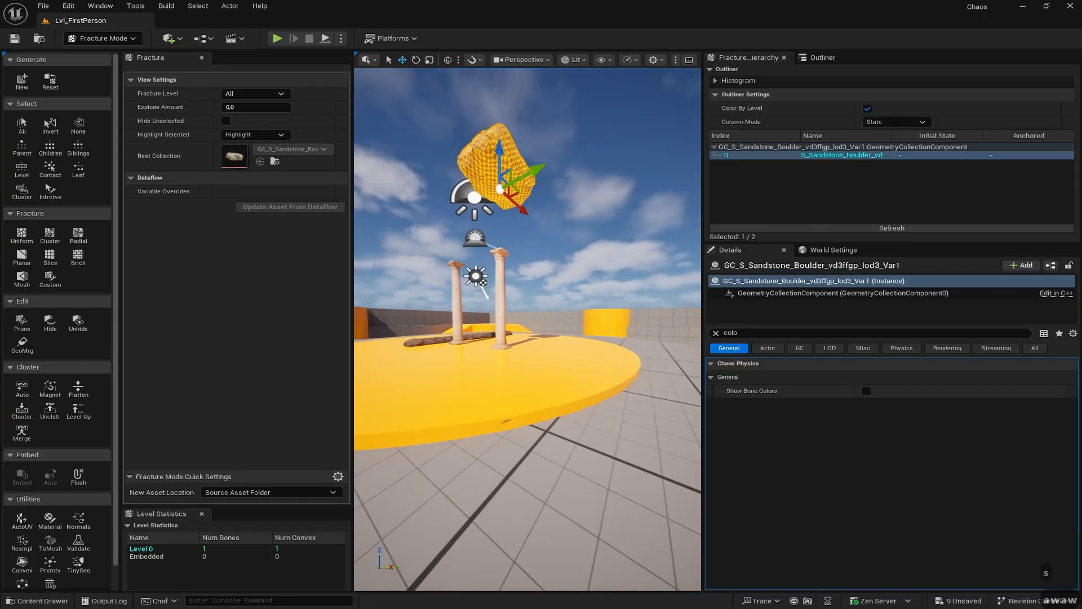
left_click(341, 38)
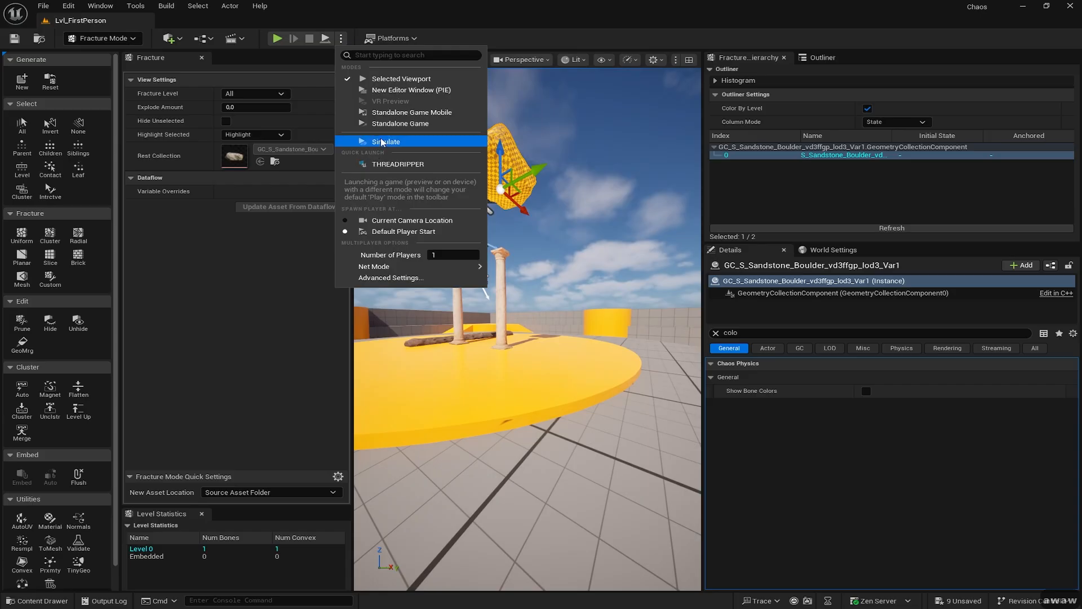
- Simulate the scene physics to watch the boulder fall, then stop and reset
left_click(382, 142)
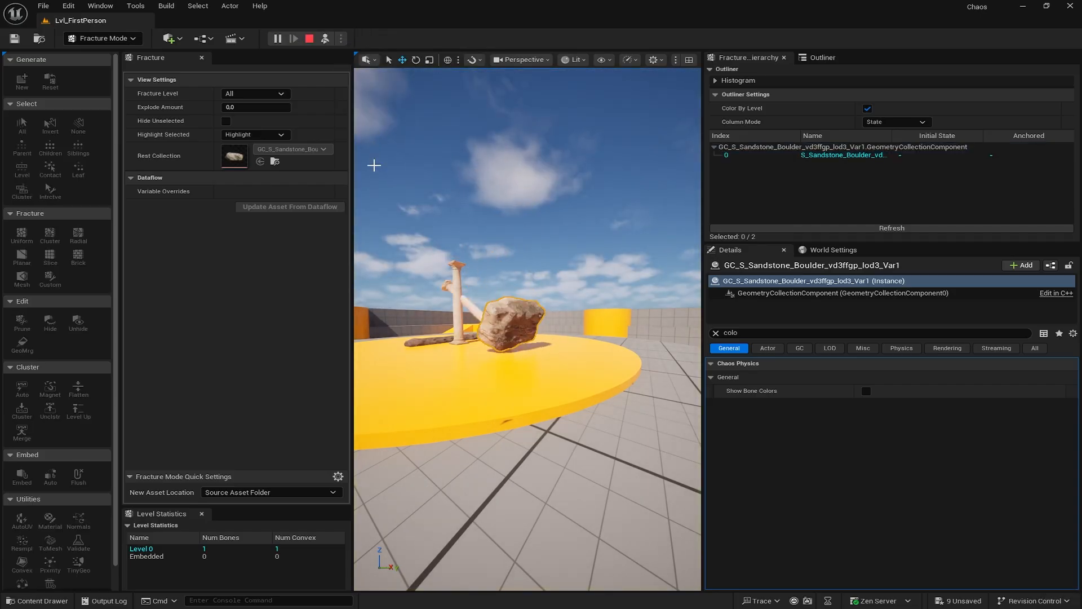
key("w")
right_click_drag(473, 362, 481, 408)
key("s")
key("a")
key("w")
key("s")
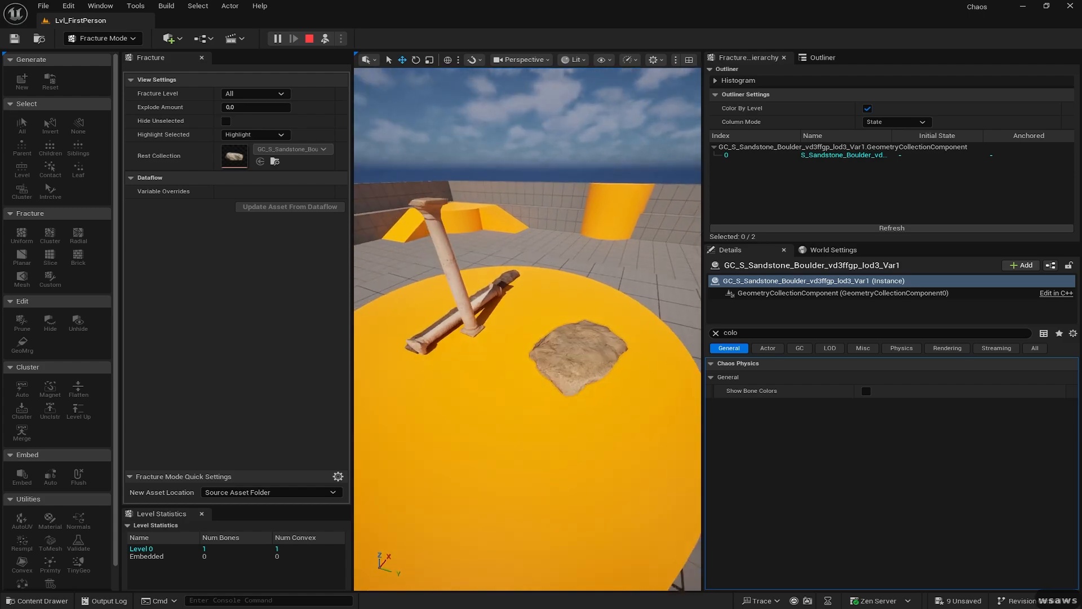
left_click(310, 39)
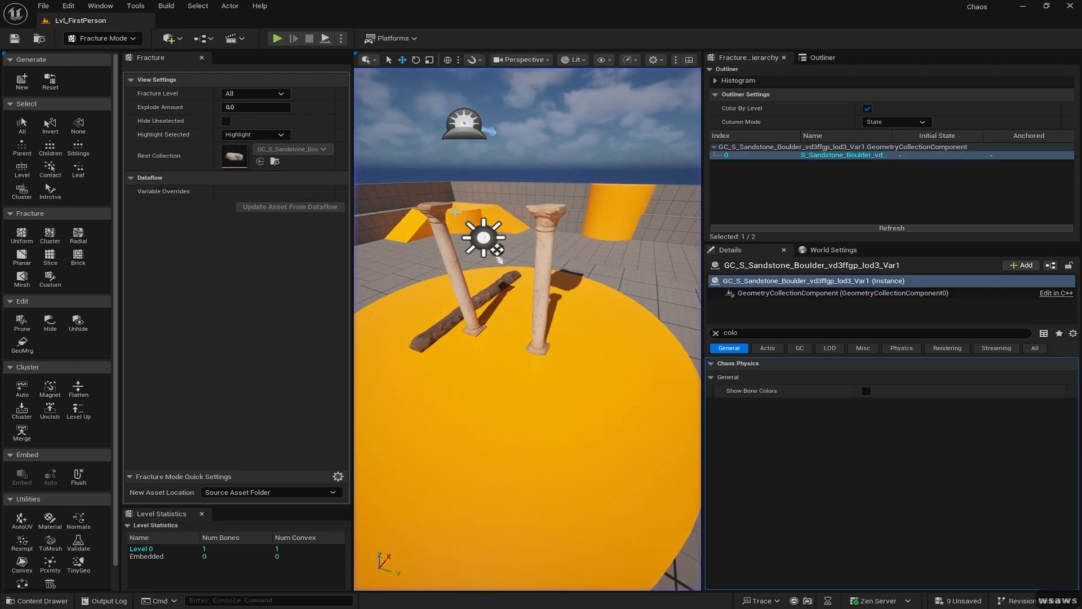
- Turn the view toward the pillars and select the right Roman column
right_click_drag(565, 180, 508, 178)
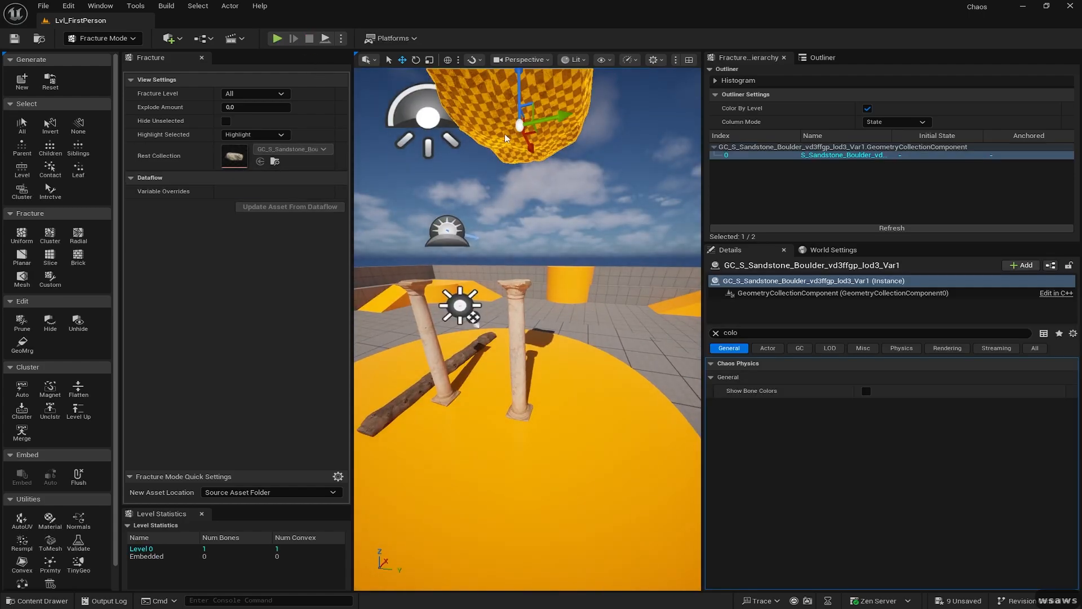
right_click_drag(506, 139, 526, 196)
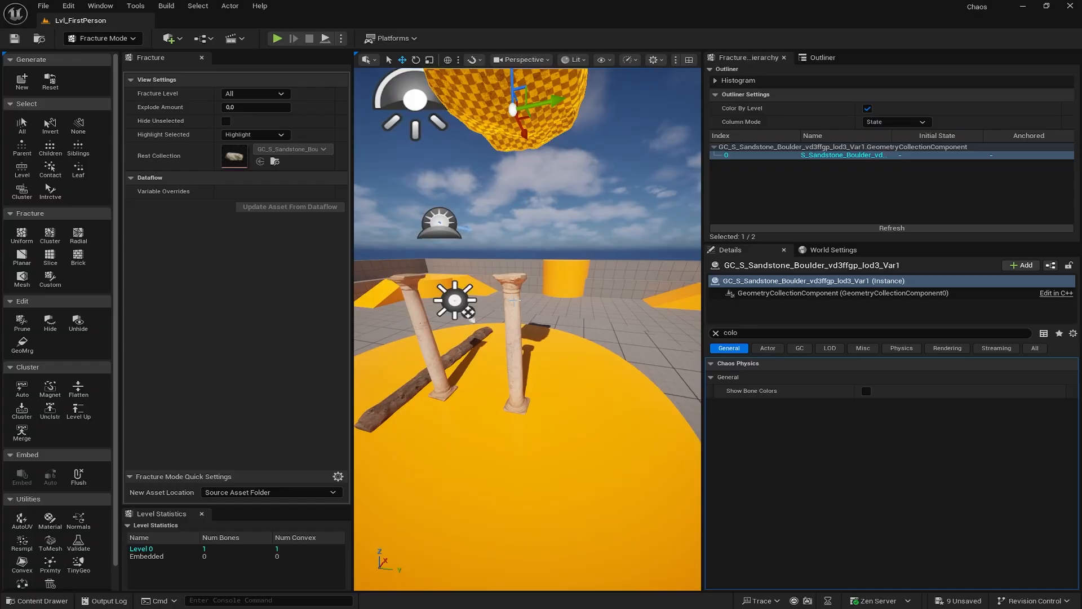
right_click_drag(529, 235, 571, 231)
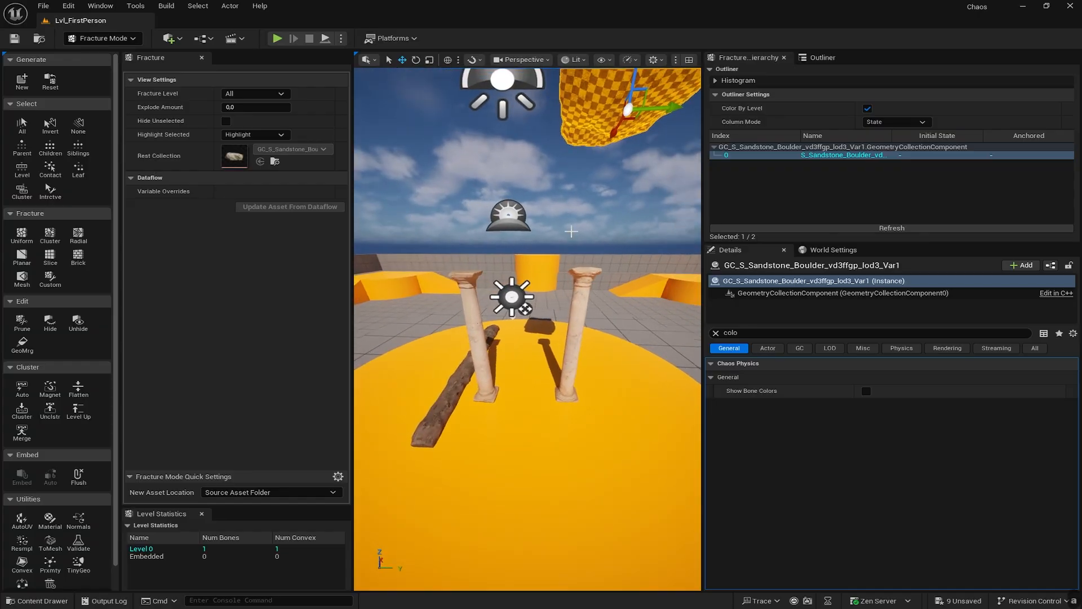
left_click(577, 295)
key("d")
key("d")
mouse_move(596, 313)
right_mouse_down()
mouse_move(586, 282)
mouse_move(405, 282)
mouse_move(375, 296)
mouse_move(626, 312)
mouse_move(595, 311)
right_mouse_up()
key("w")
key("d")
key("d")
key("w")
key("w")
key("a")
key("a")
- Shrink the floating sandstone boulder with the uniform scale handle, then select the right column
left_click(495, 146)
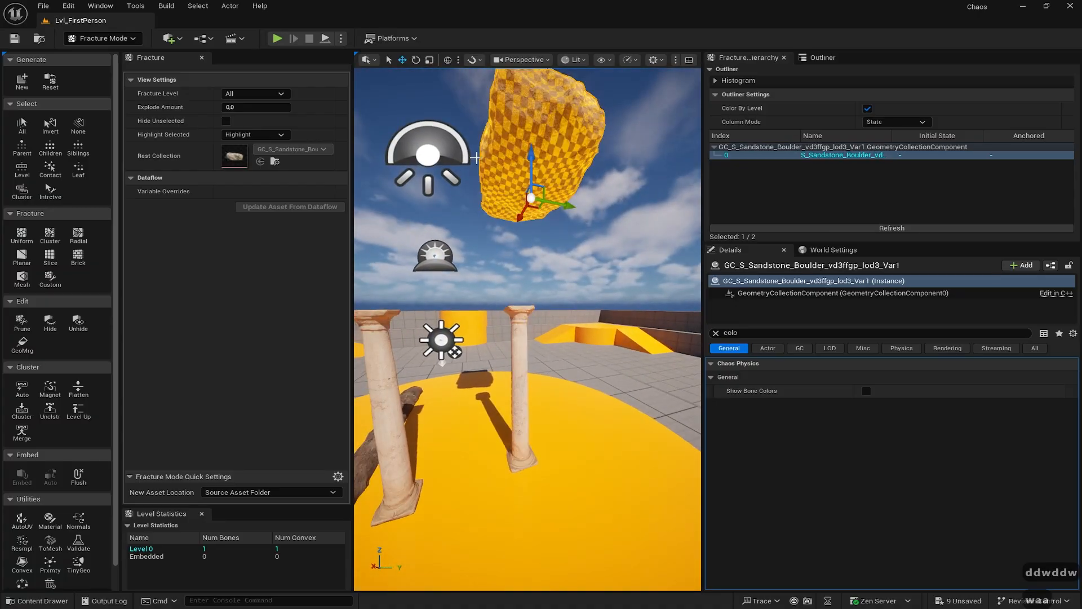
key("r")
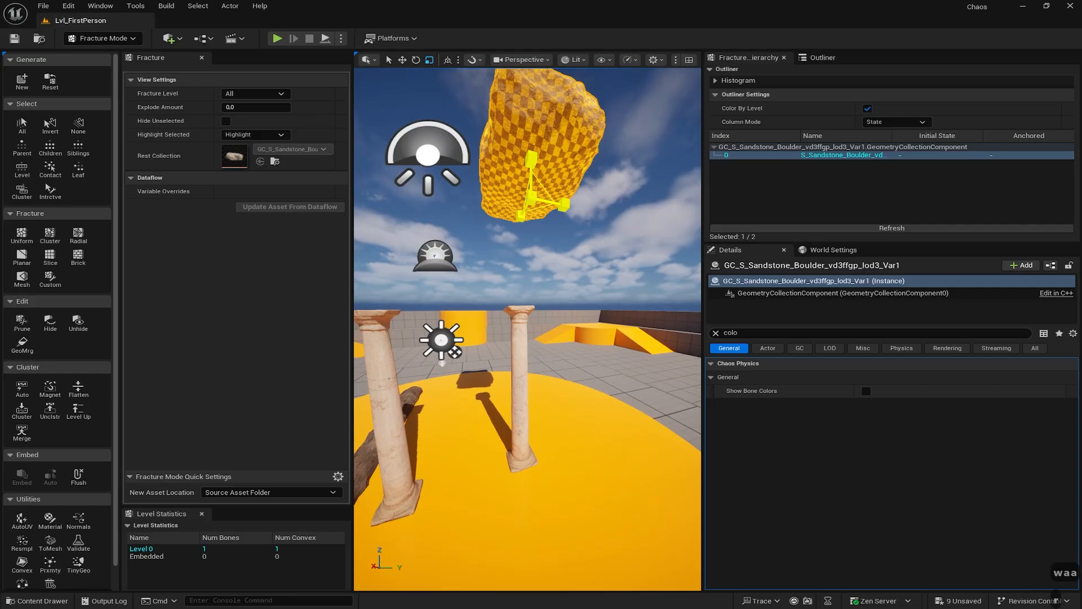
mouse_move(533, 198)
left_mouse_down()
mouse_move(554, 189)
mouse_move(514, 205)
mouse_move(544, 186)
mouse_move(529, 204)
left_mouse_up()
key("w")
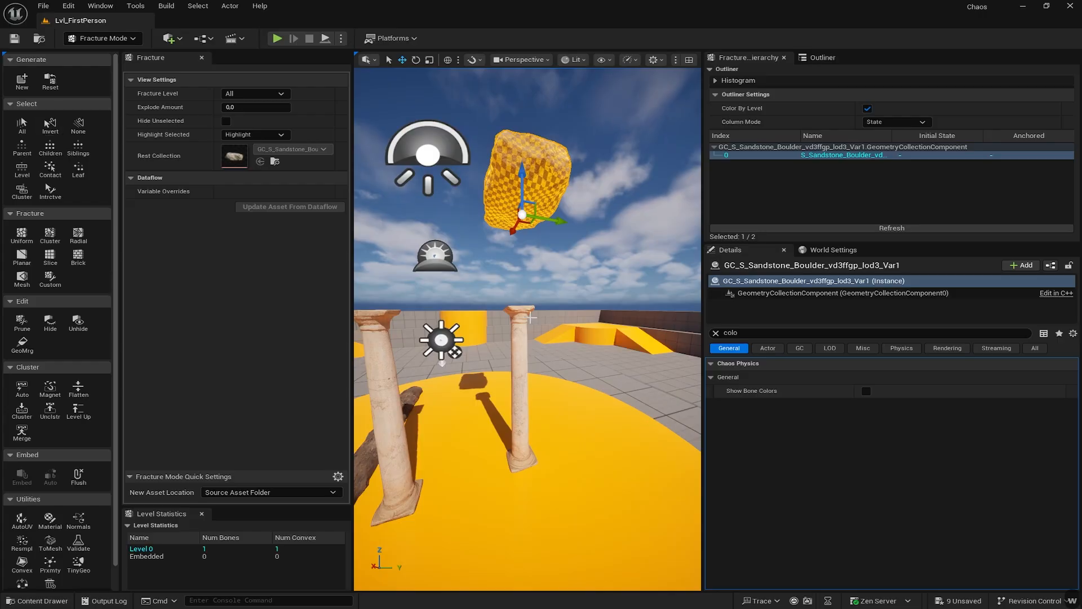
left_click(523, 337)
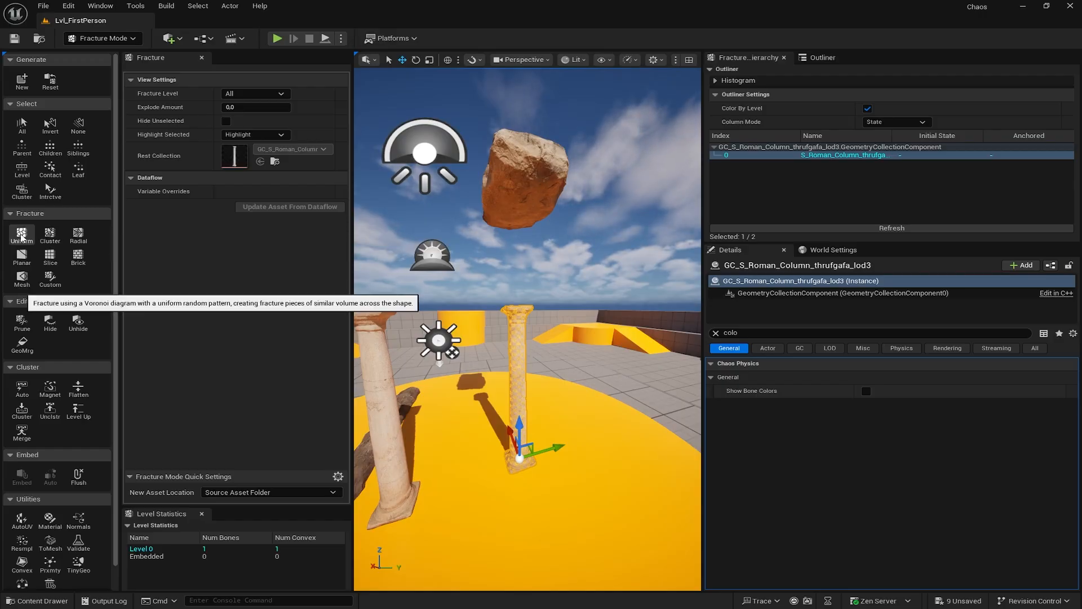
- Start a Uniform Voronoi fracture and set Min and Max Voronoi Sites to 500
left_click(21, 236)
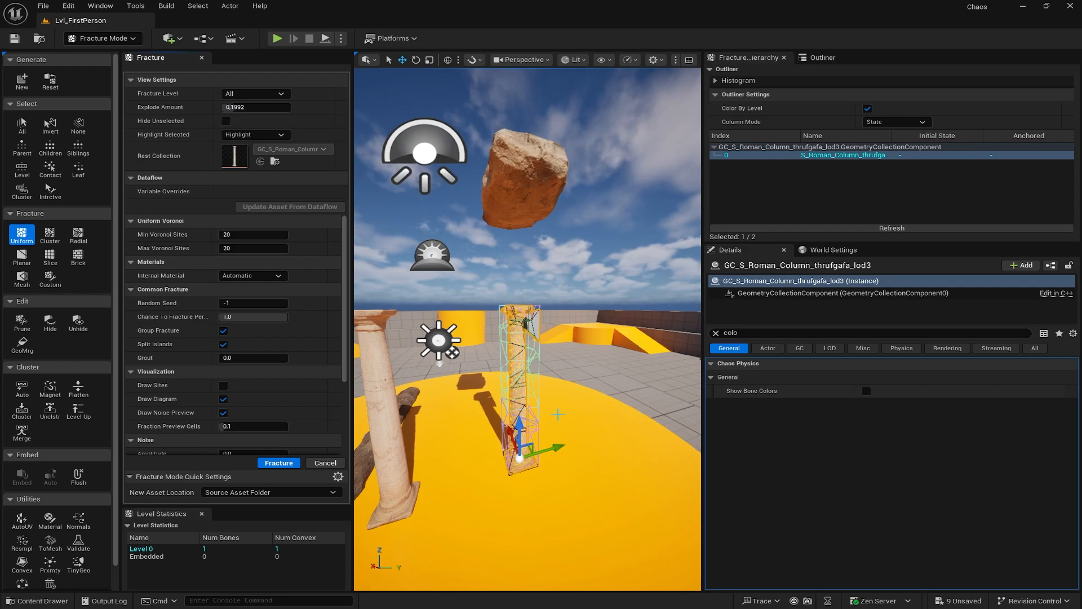
scroll(558, 414, "up", 10)
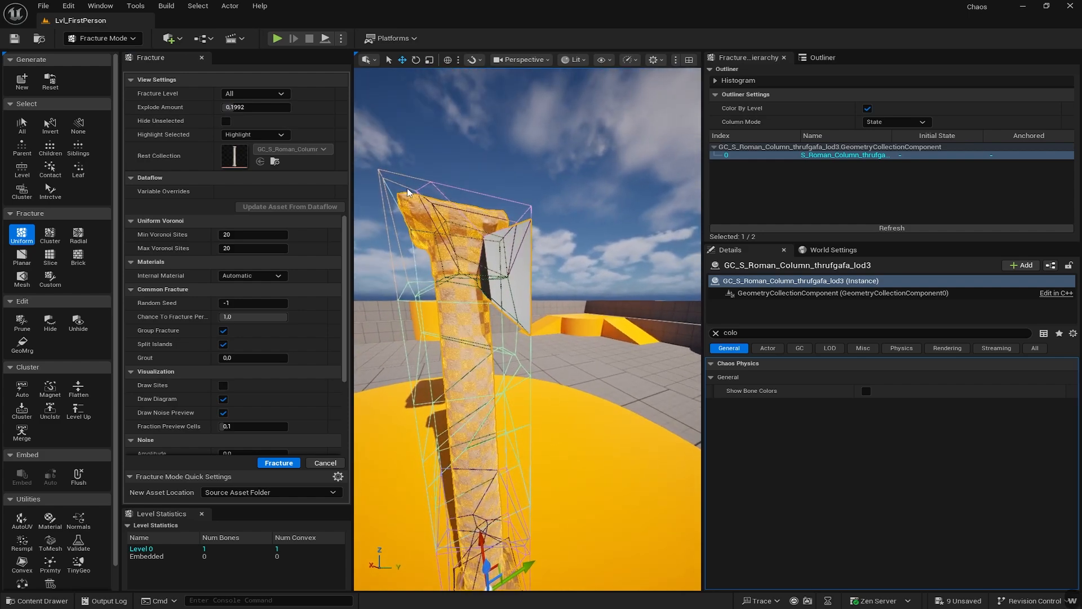
right_click_drag(426, 296, 413, 300)
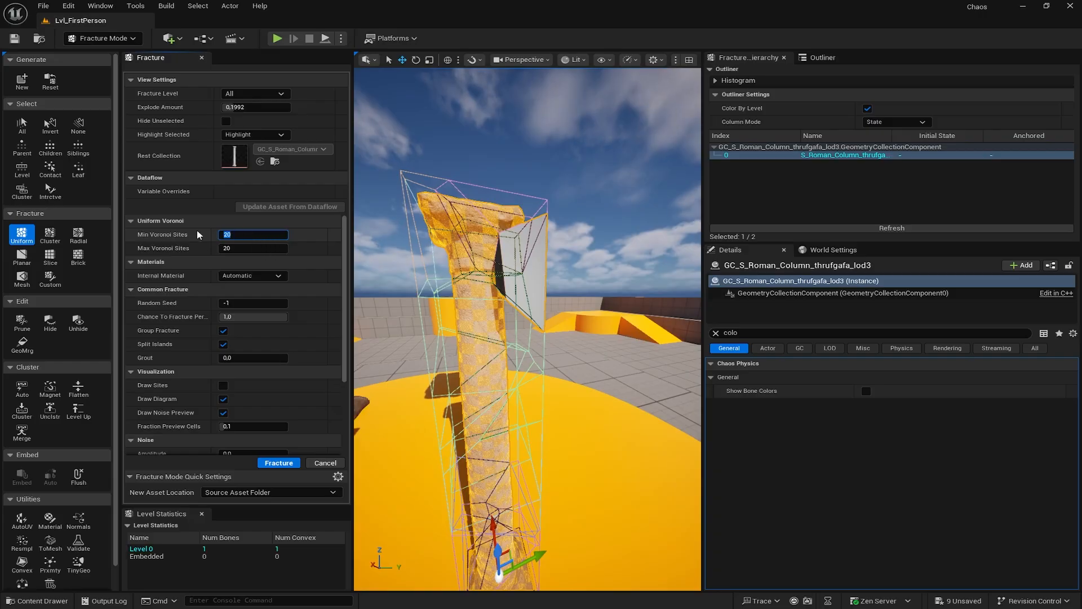
right_click_drag(420, 296, 394, 294)
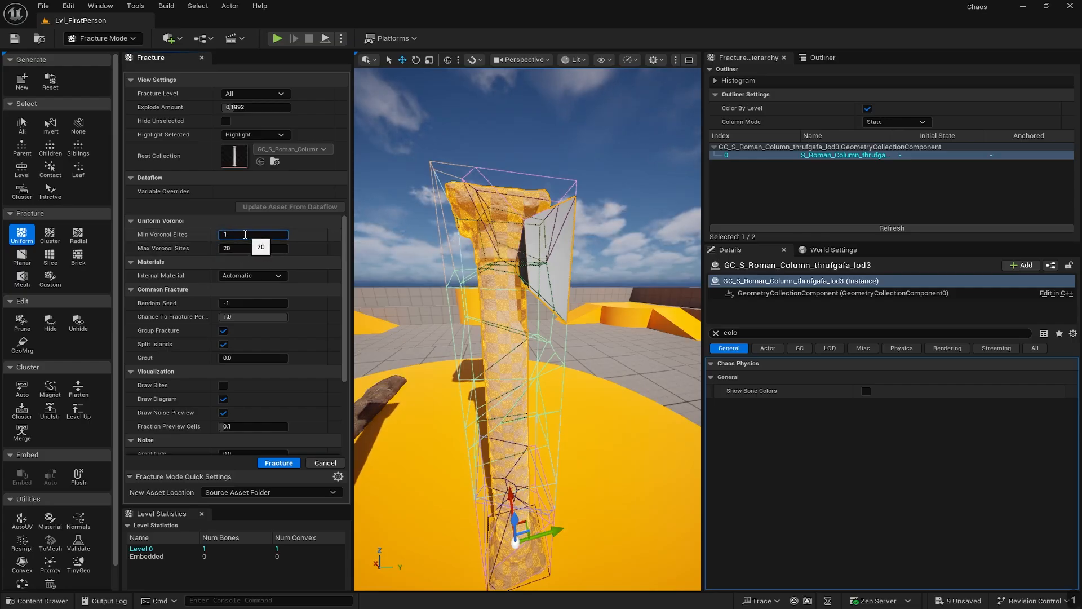
type("500")
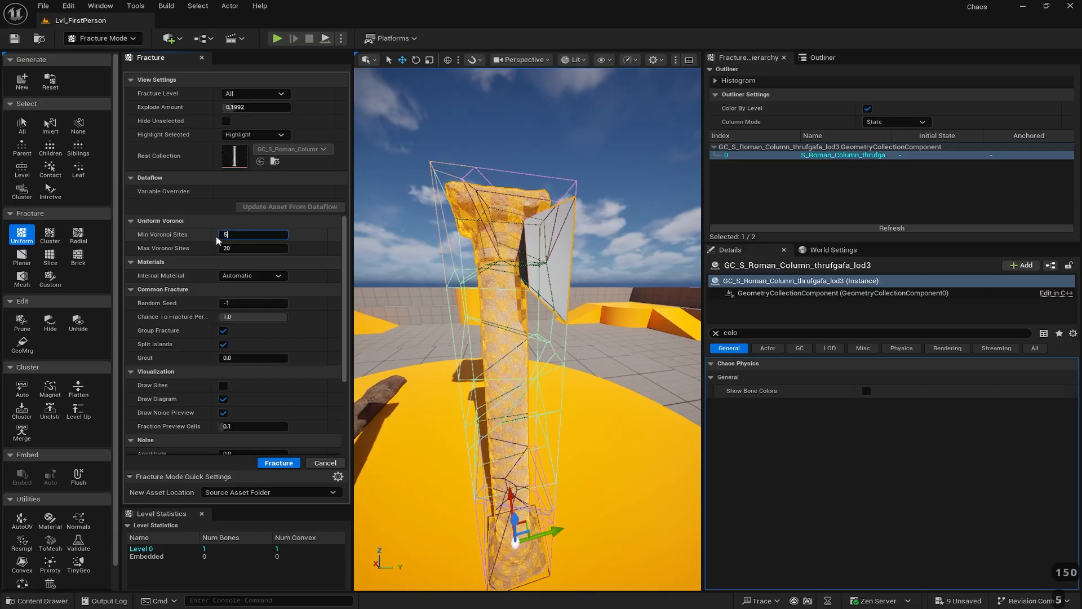
left_click(241, 249)
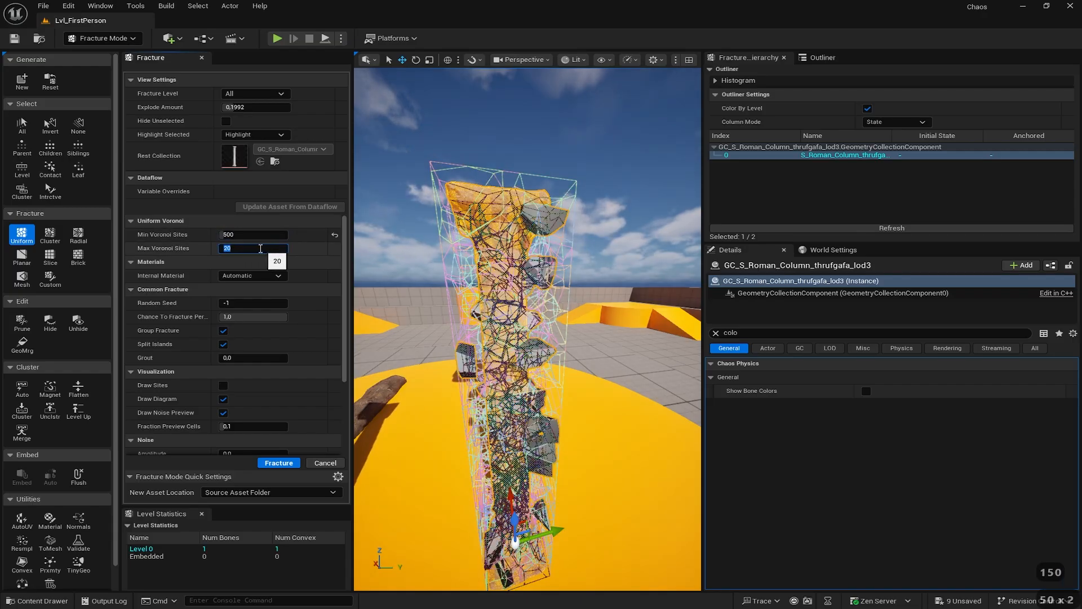
type("500")
key("Return")
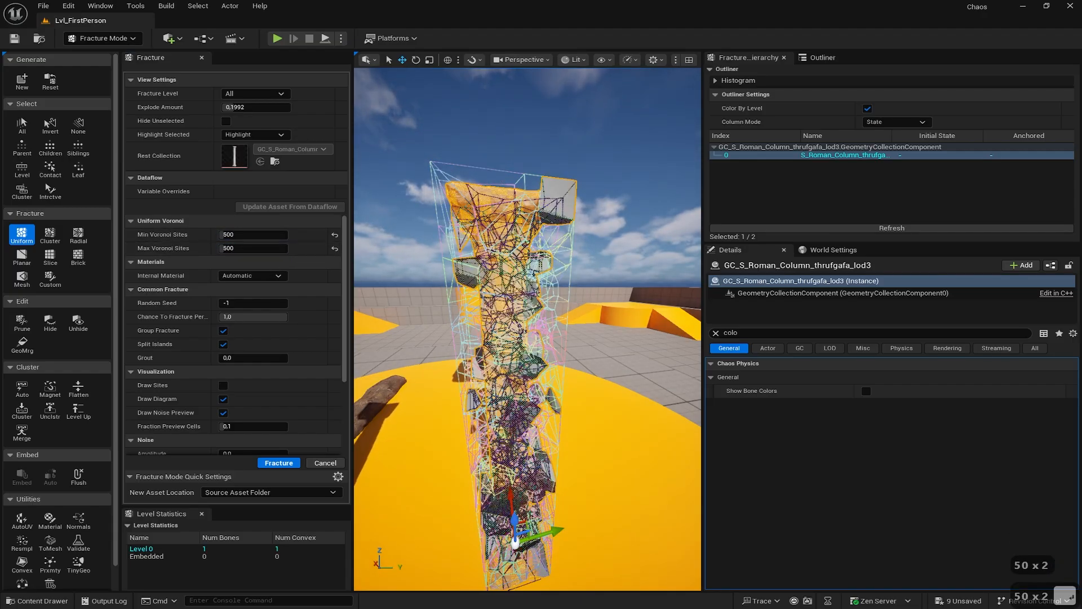
- Fly around the column to inspect the dense 500-site fracture preview
right_click_drag(528, 329, 547, 75)
key("d")
key("w")
key("w")
key("s")
key("w")
key("w")
key("w")
key("w")
key("s")
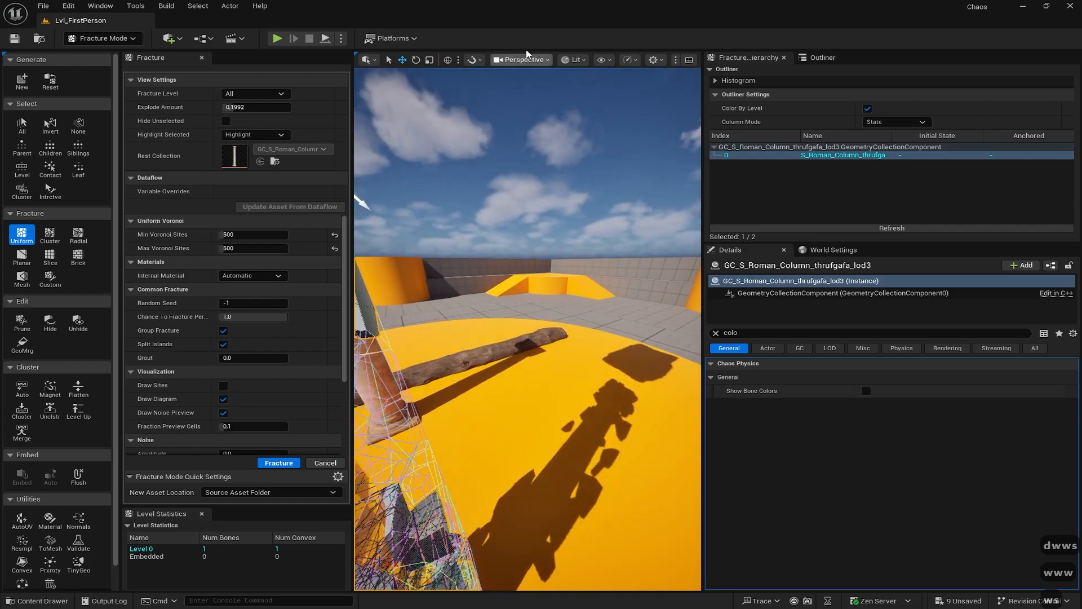
- Widen the 3D viewport by dragging the fracture panel splitters
left_click(636, 58)
left_click(608, 59)
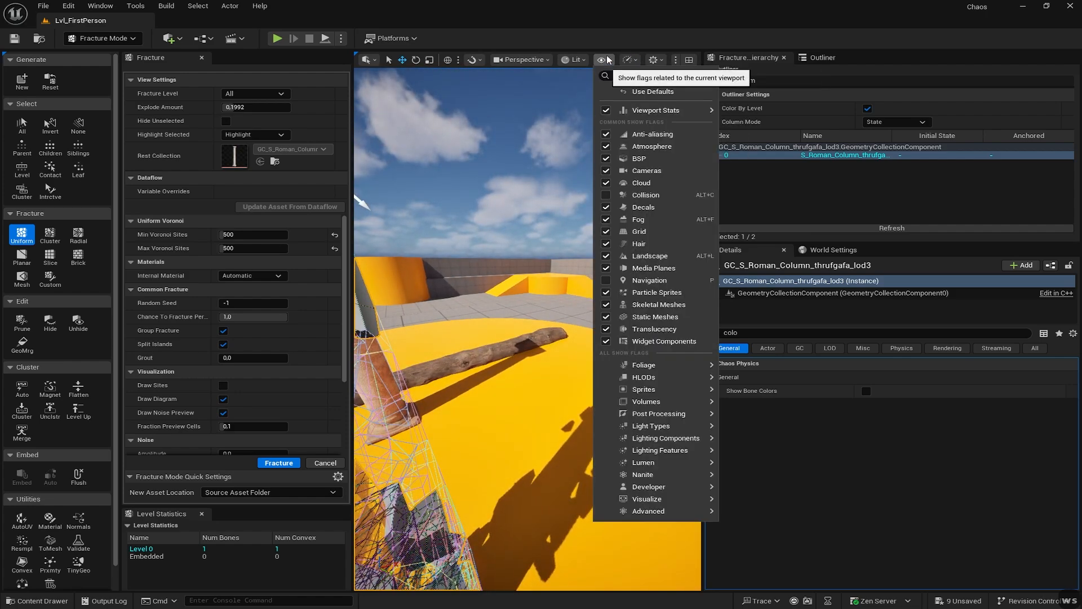
left_click(713, 124)
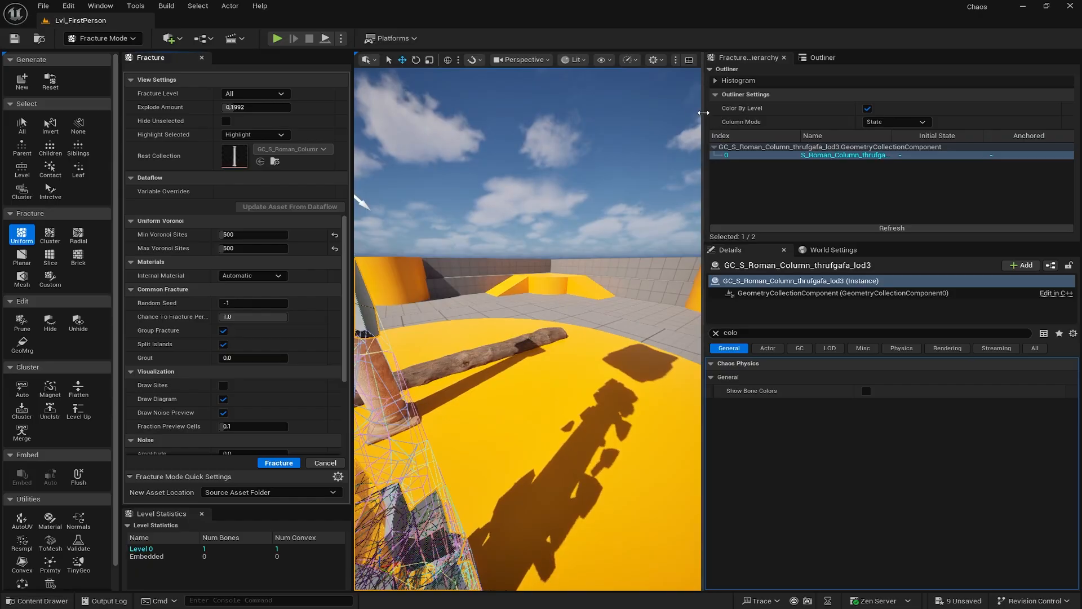
left_click_drag(704, 111, 875, 101)
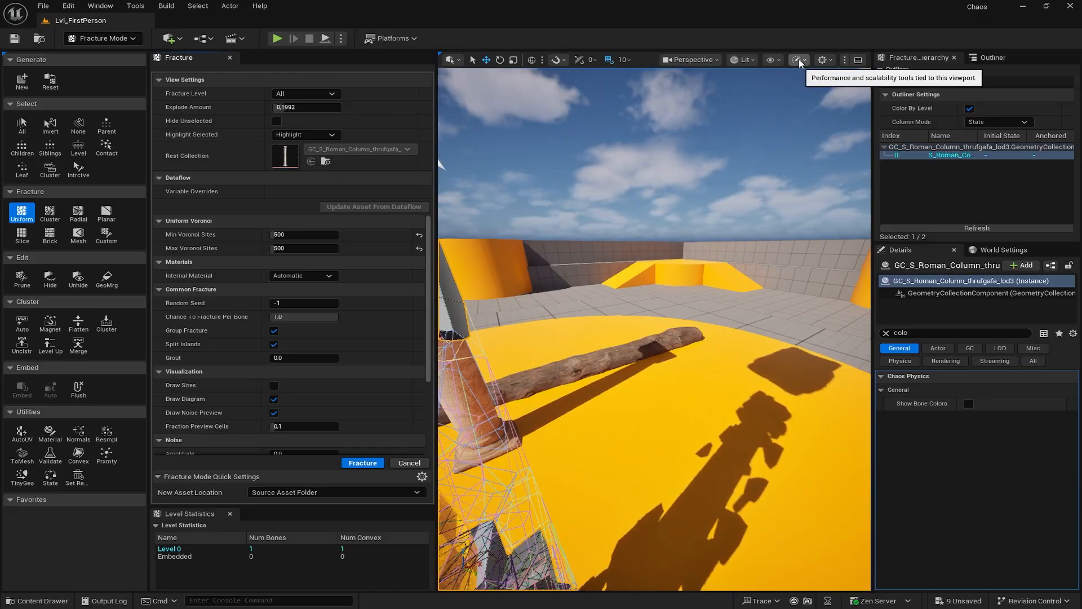
left_click(845, 62)
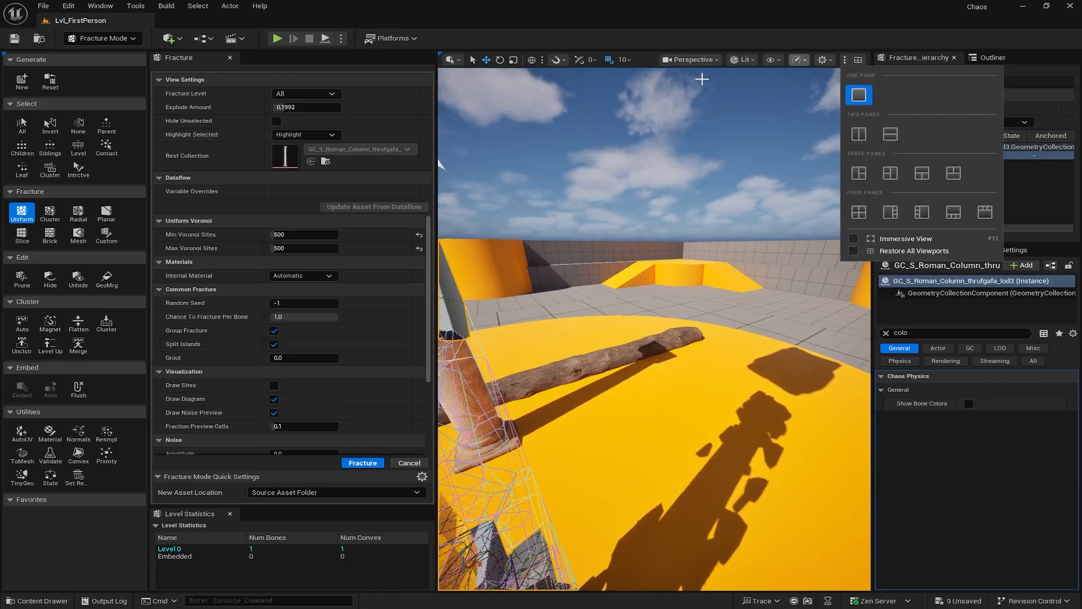
left_click(635, 62)
left_click(622, 63)
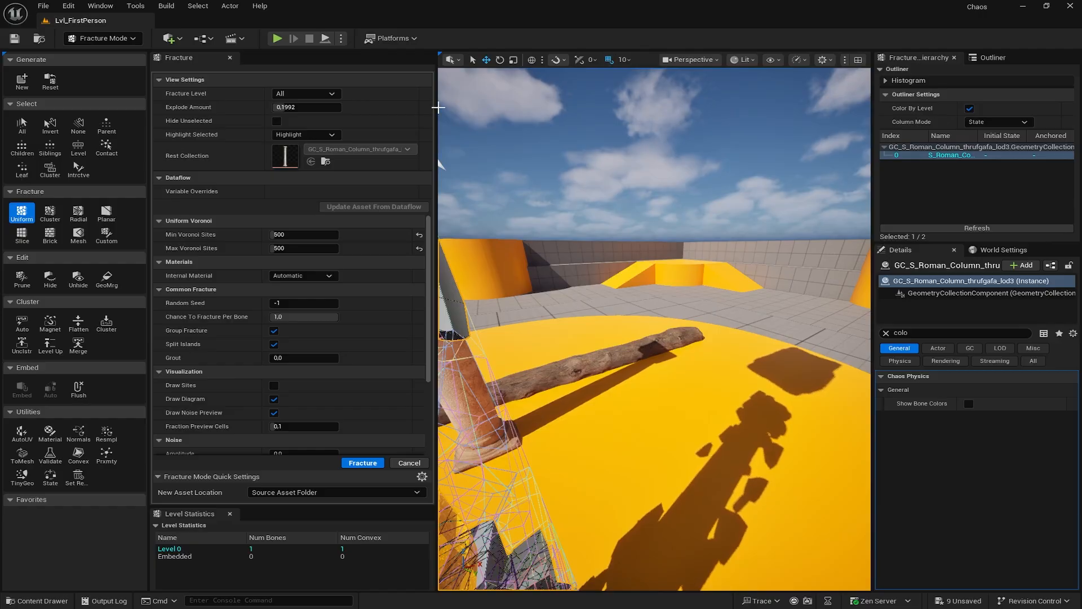
left_click(442, 107)
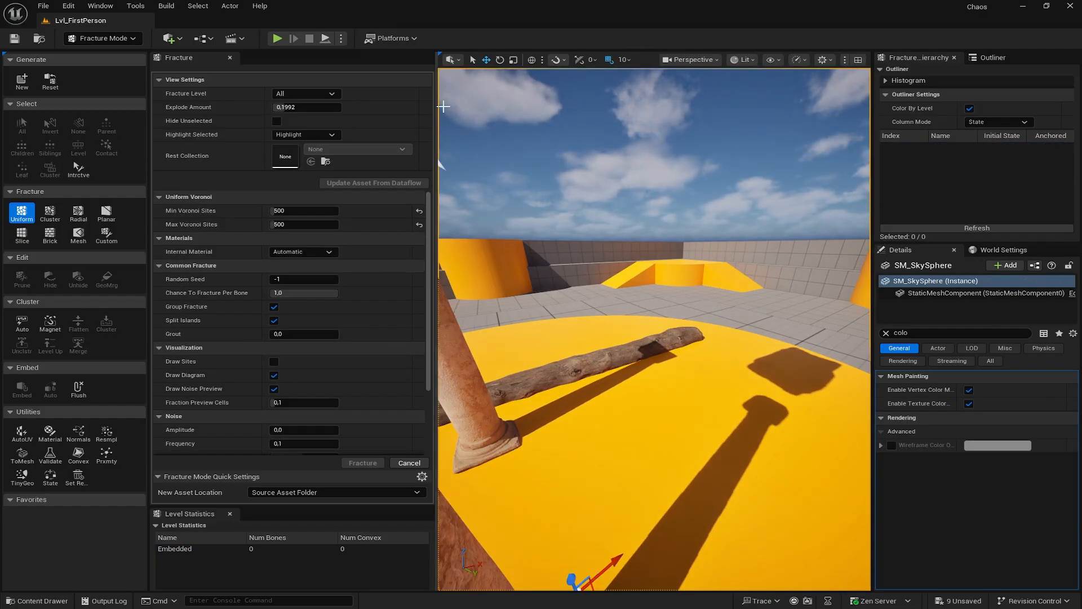
left_click_drag(427, 106, 237, 114)
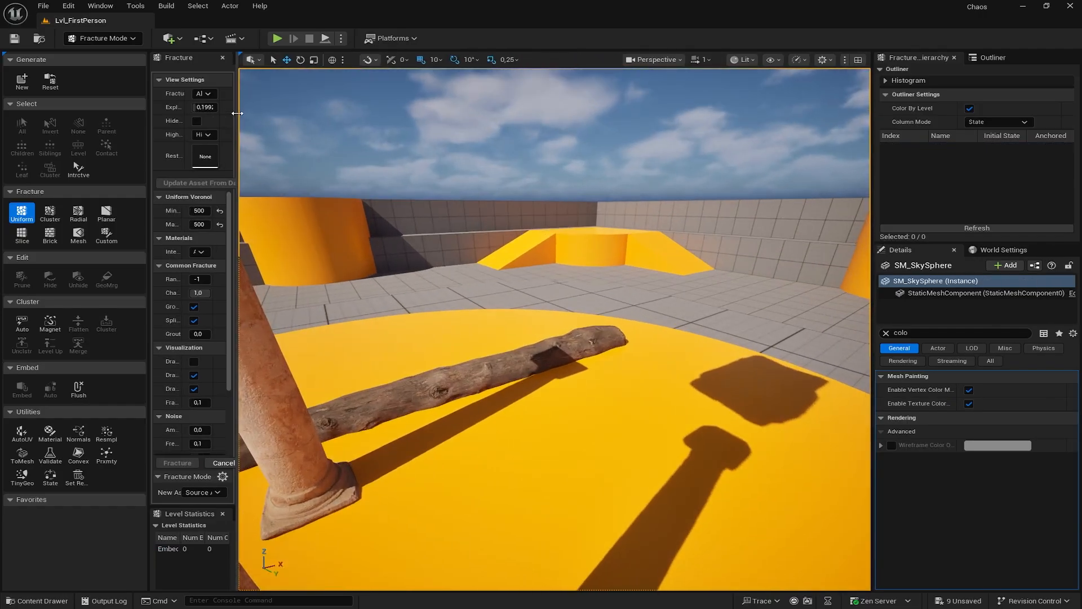
- Lower the viewport camera speed from 1 to 0.1 and back away to show both columns
left_click(709, 62)
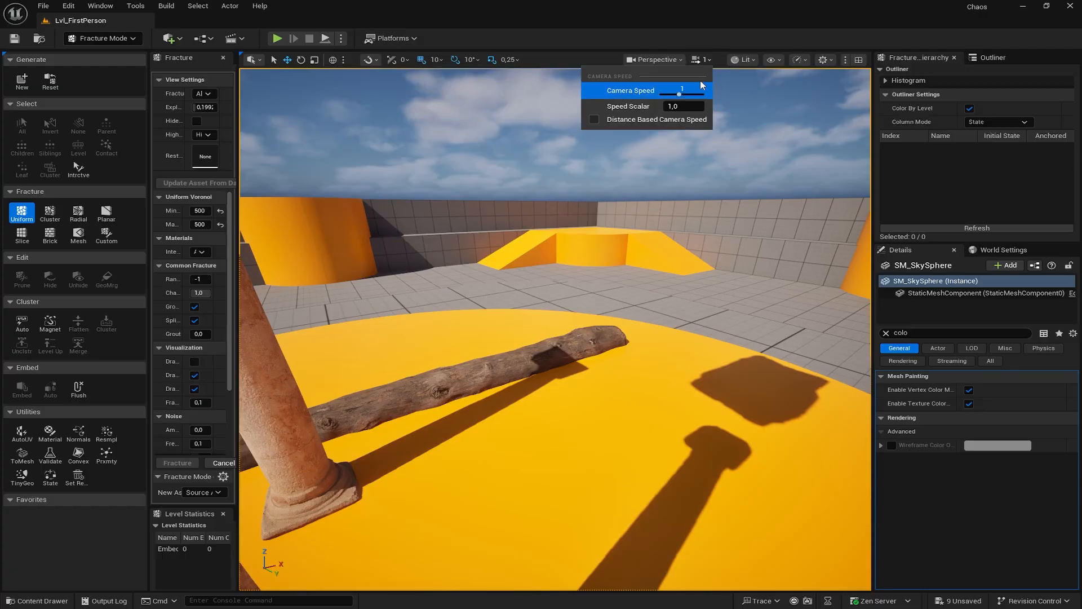
left_click_drag(678, 93, 674, 94)
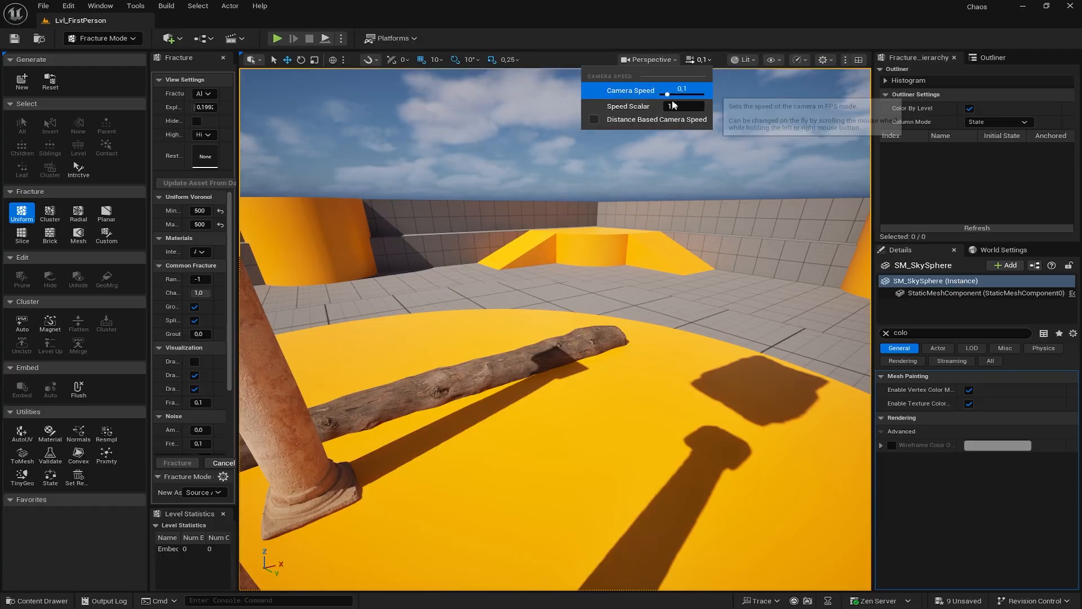
right_click_drag(609, 242, 451, 242)
key("d")
key("s")
right_click_drag(555, 330, 586, 389)
key("w")
key("d")
key("a")
right_click_drag(572, 282, 795, 157)
key("a")
key("s")
key("d")
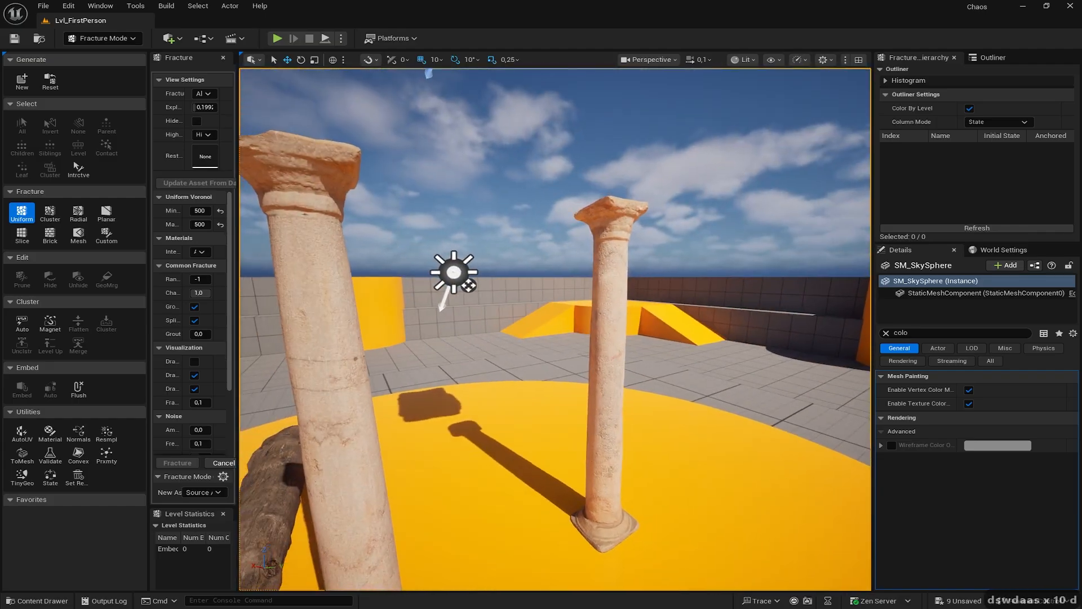
- Reselect the right Roman column and fly closer to its fracture preview
left_click(596, 291)
key("d")
right_click_drag(596, 291, 496, 260)
key("w")
key("w")
key("w")
key("w")
key("d")
key("w")
key("d")
key("w")
key("w")
key("d")
key("d")
key("d")
key("w")
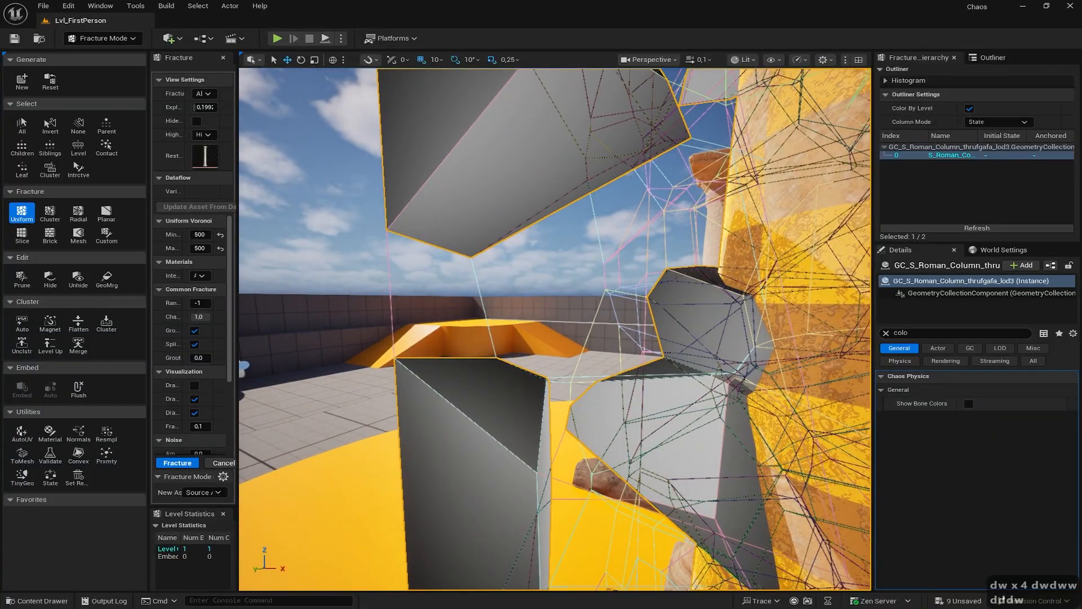
- Raise the fracture noise amplitude to about 3.12 in the widened settings panel
right_click_drag(632, 304, 652, 310)
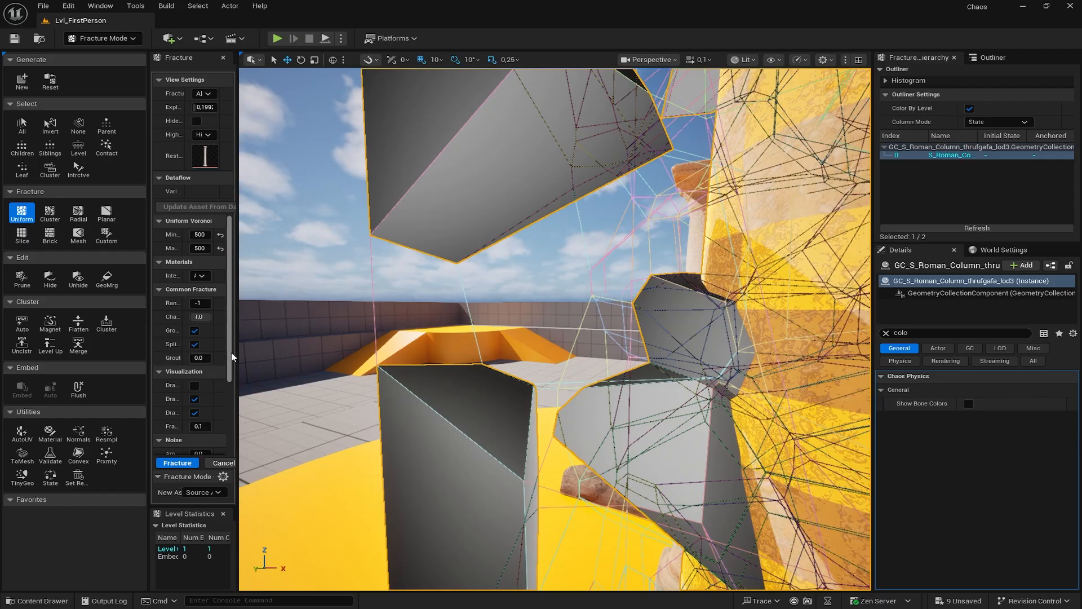
left_click_drag(286, 344, 370, 383)
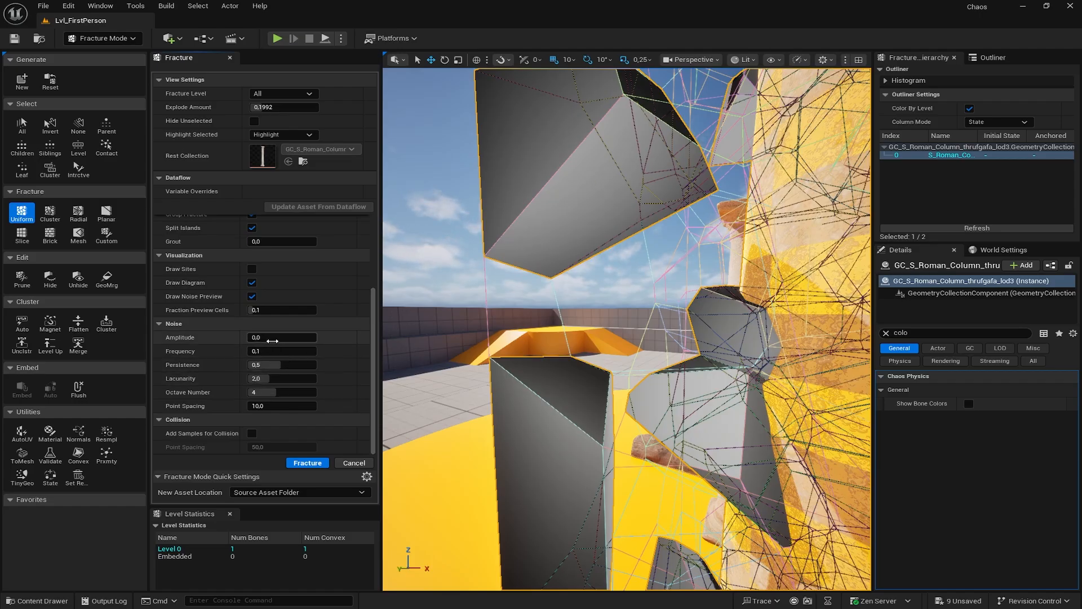
left_click_drag(273, 338, 311, 338)
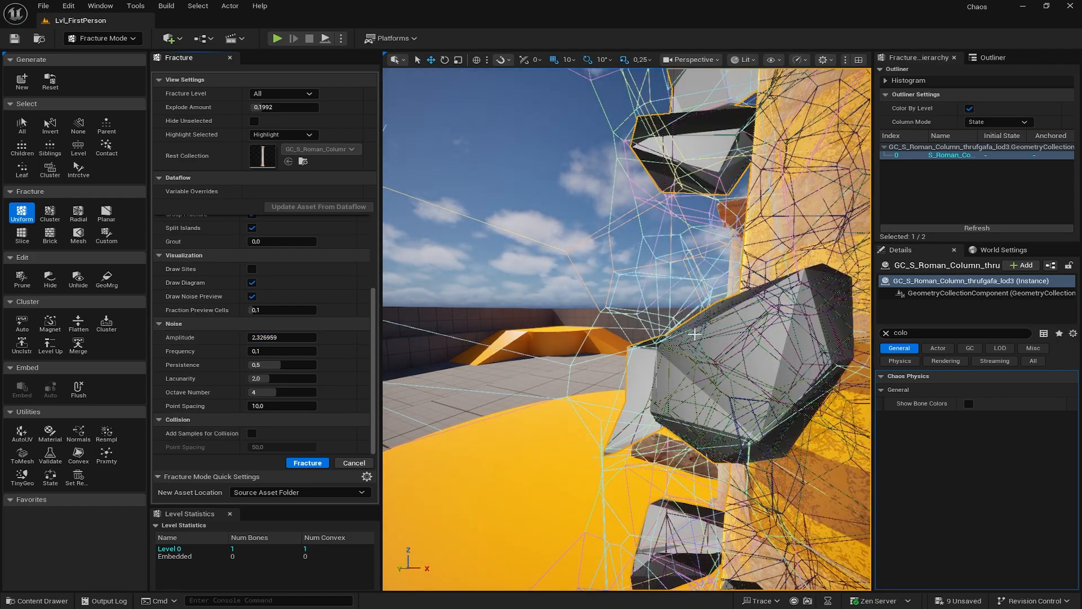
right_click_drag(725, 425, 832, 468)
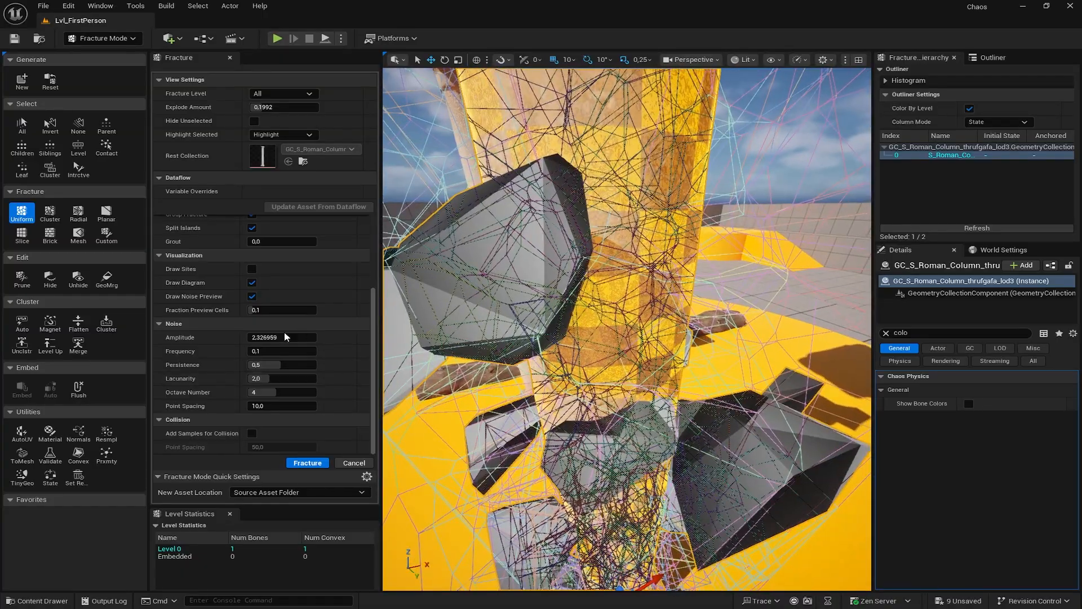
left_click_drag(265, 337, 280, 337)
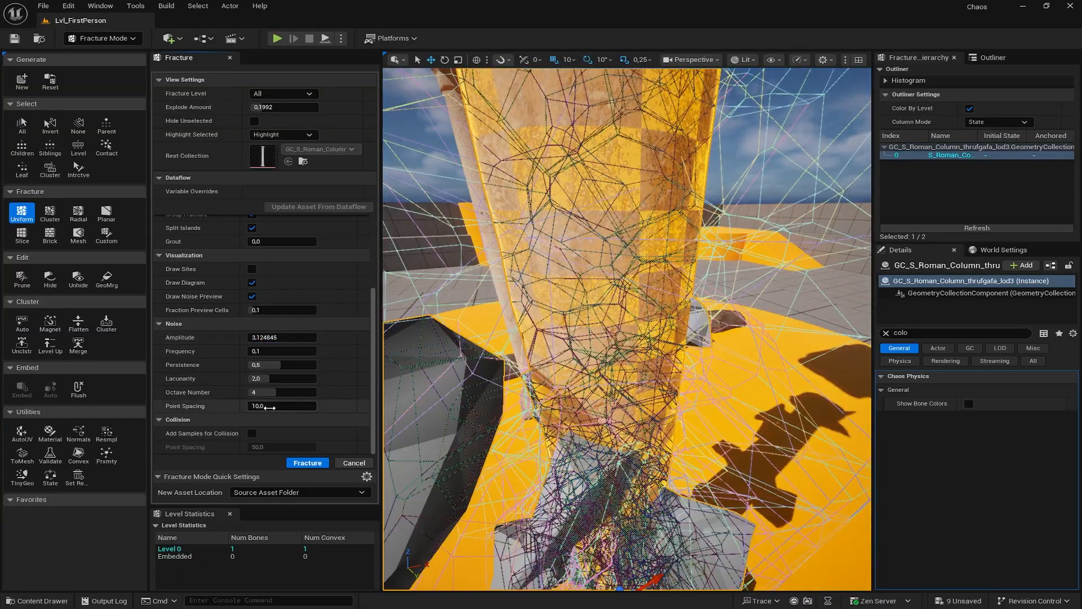
right_click_drag(541, 383, 445, 377)
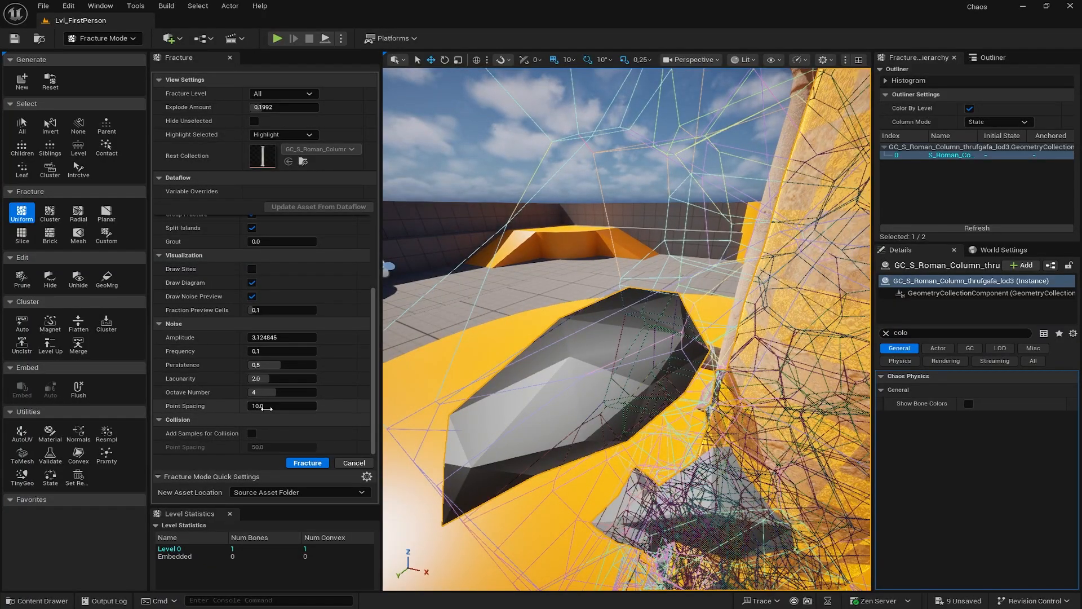
- Set noise Point Spacing to 5, then 3, checking the preview around the column
left_click(272, 407)
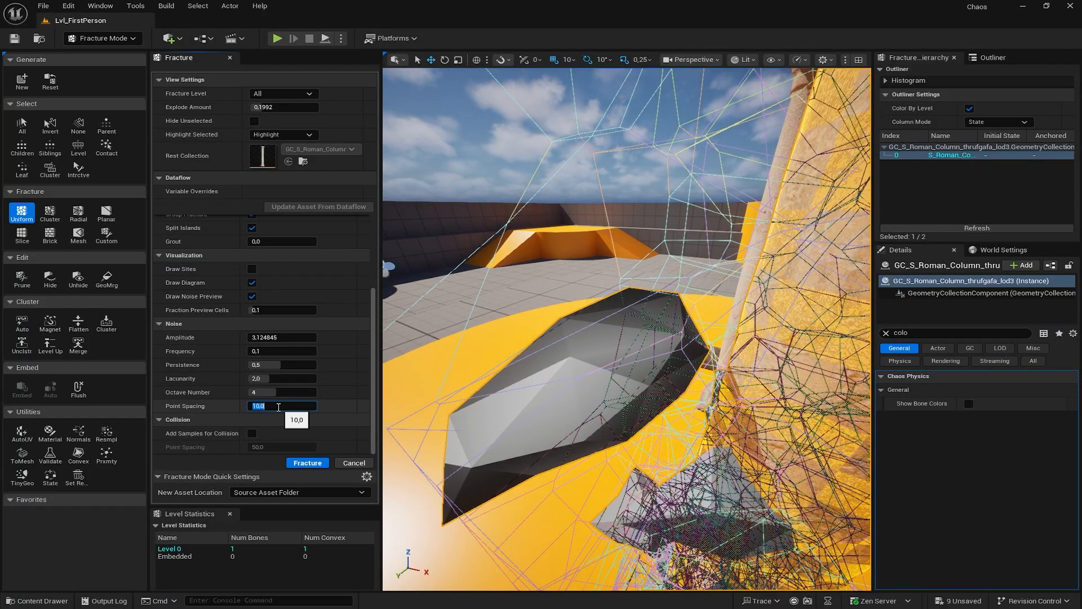
type("5")
key("Return")
right_click_drag(508, 366, 651, 316)
key("d")
key("d")
key("w")
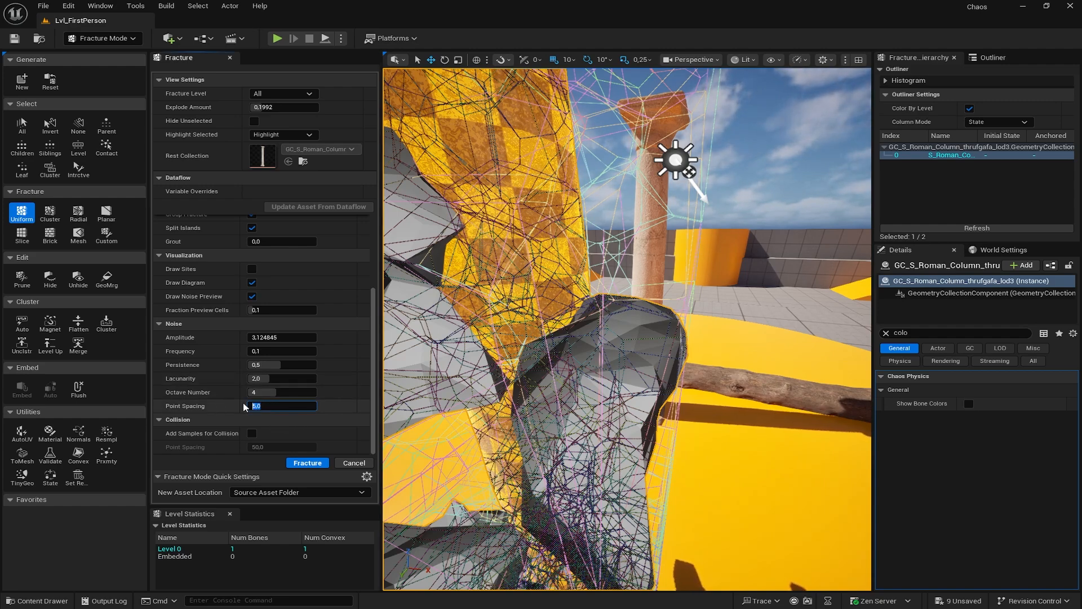
type("3")
key("Return")
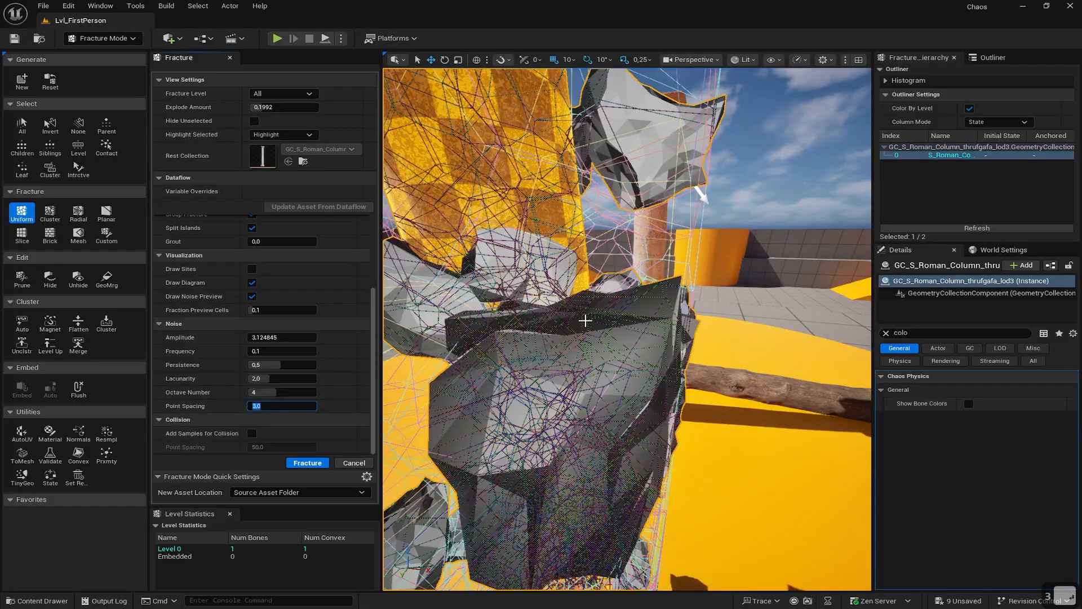
right_click_drag(584, 321, 374, 287)
key("a")
key("a")
key("a")
key("s")
key("a")
key("s")
key("d")
key("w")
key("d")
key("d")
key("w")
key("d")
key("d")
key("d")
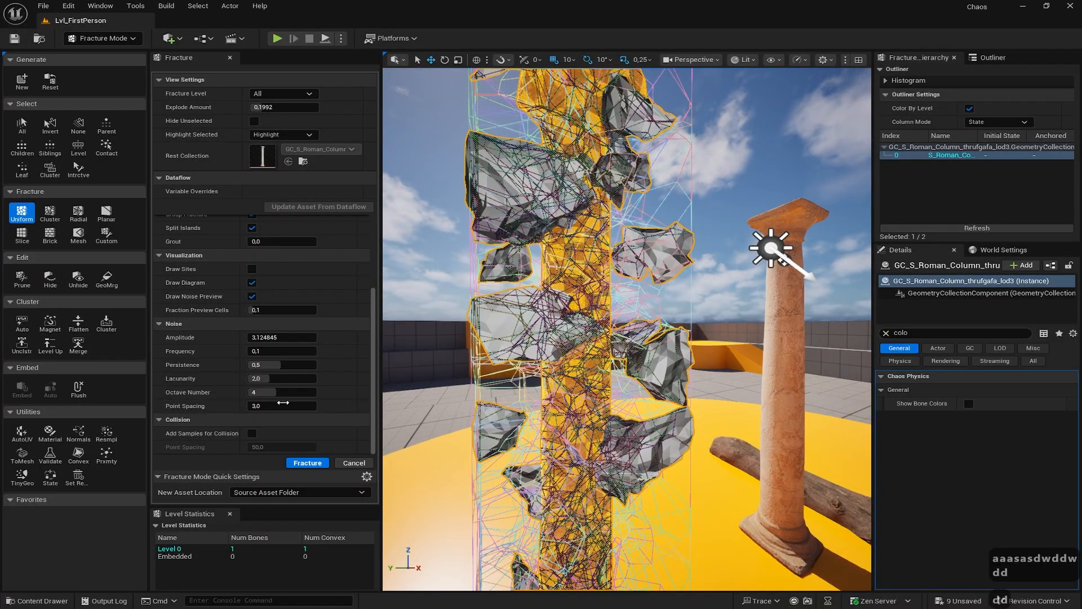
- Set Point Spacing to 2 and circle the column to inspect the finer noise
left_click(283, 402)
type("2")
key("Return")
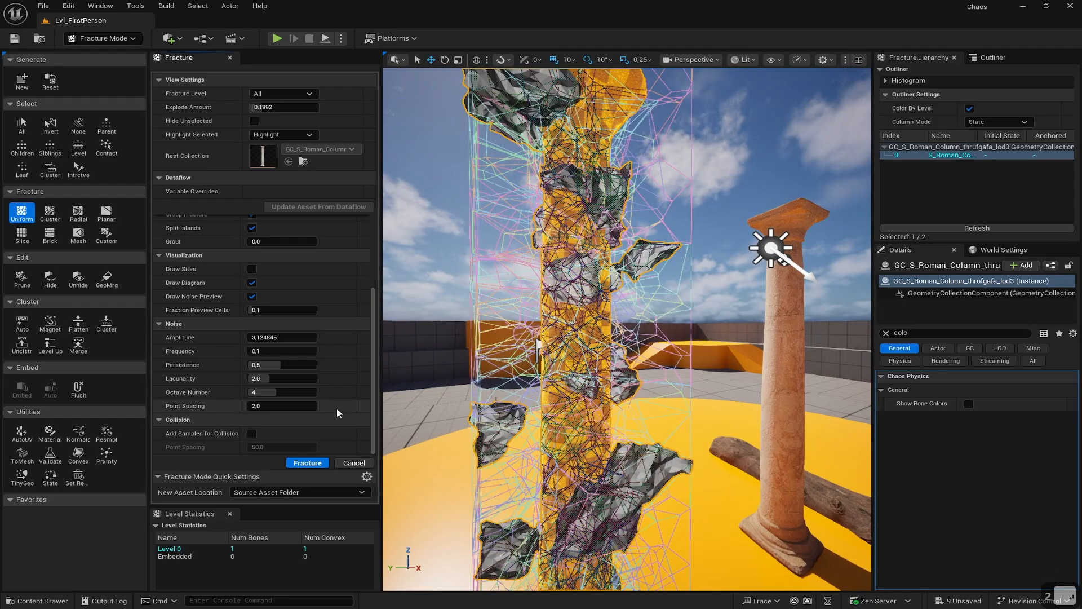
right_click_drag(437, 337, 522, 361)
key("w")
key("a")
key("a")
key("a")
key("w")
key("a")
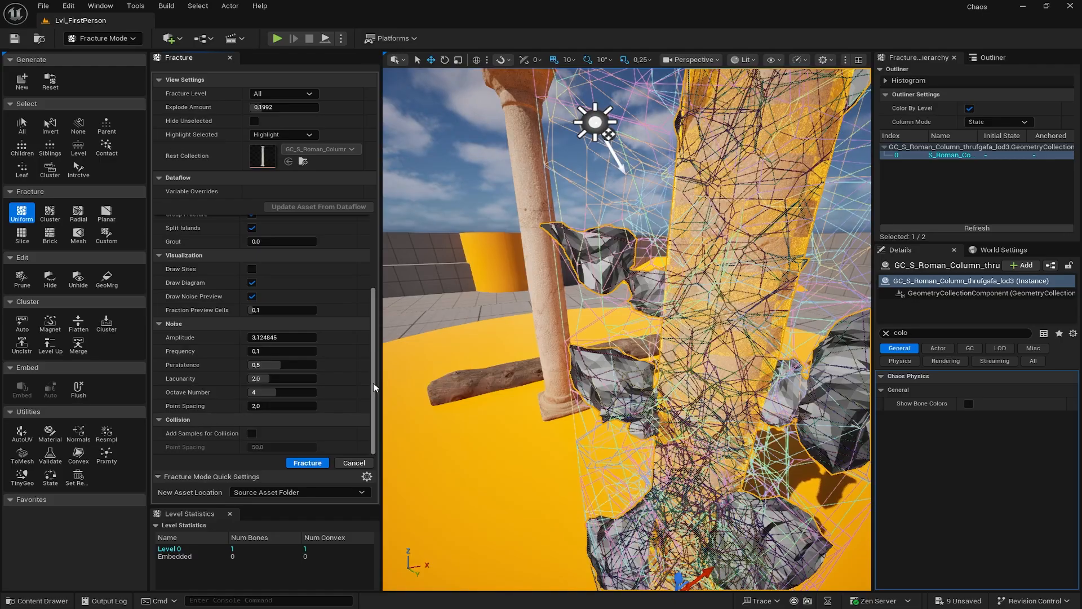
- Leave the internal material on Automatic and review the Uniform fracture settings
left_click_drag(373, 388, 379, 252)
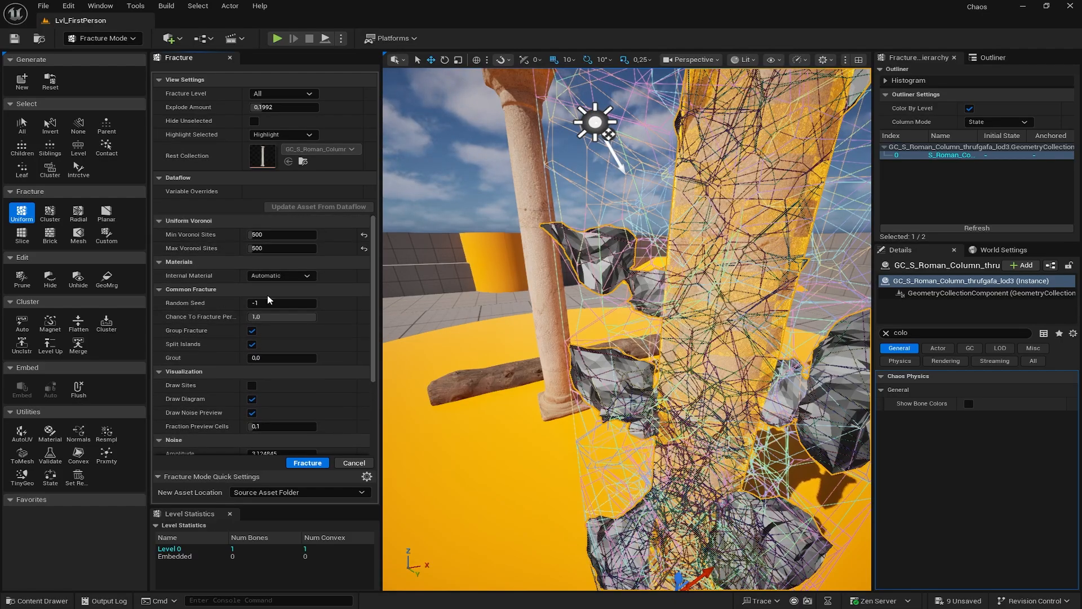
left_click(282, 276)
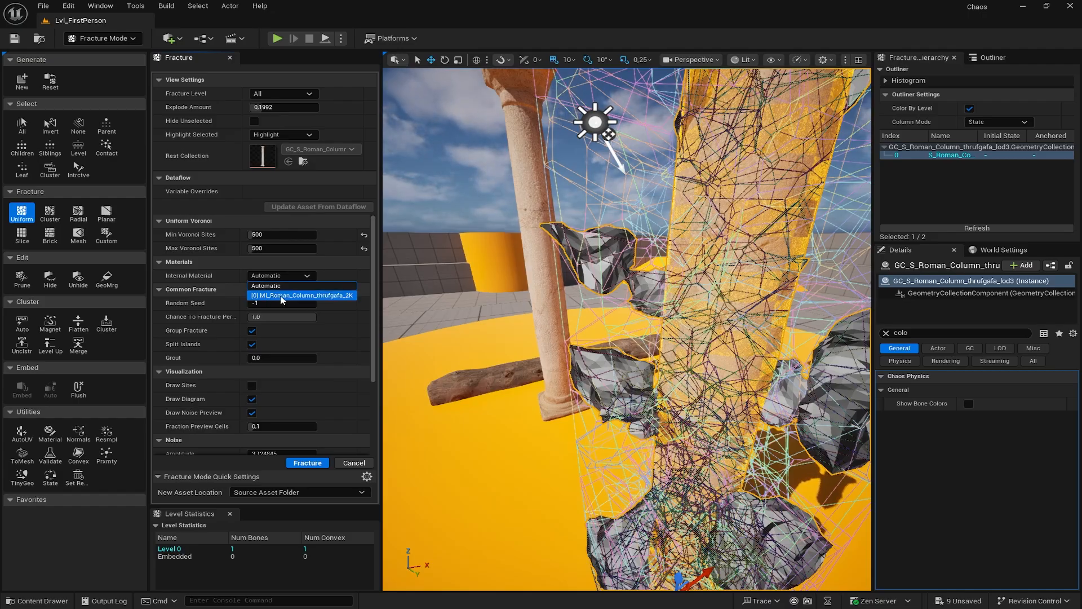
left_click(331, 280)
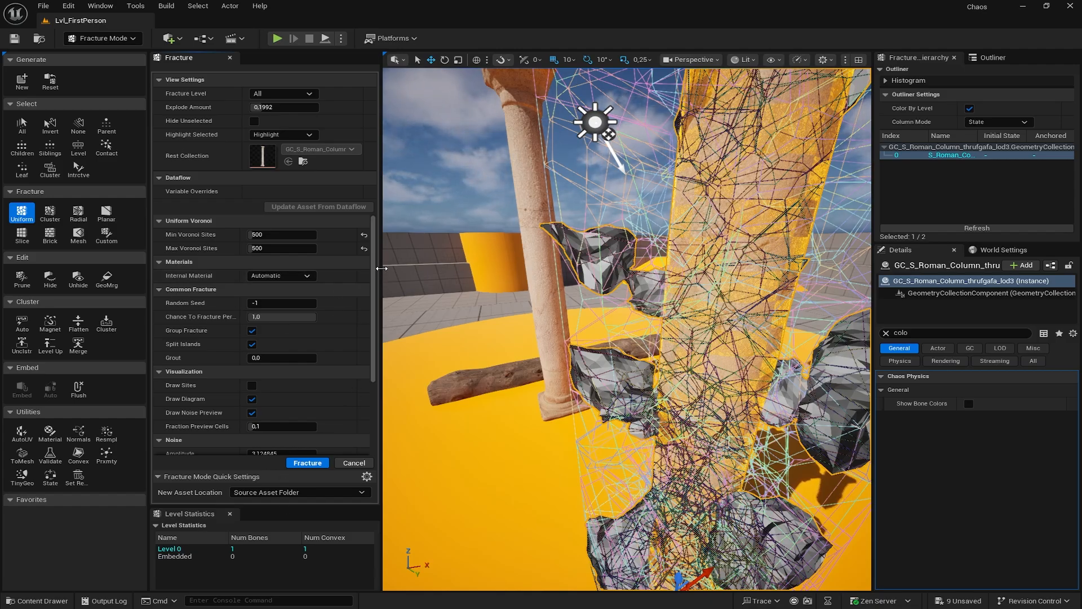
scroll(373, 339, "down", 4)
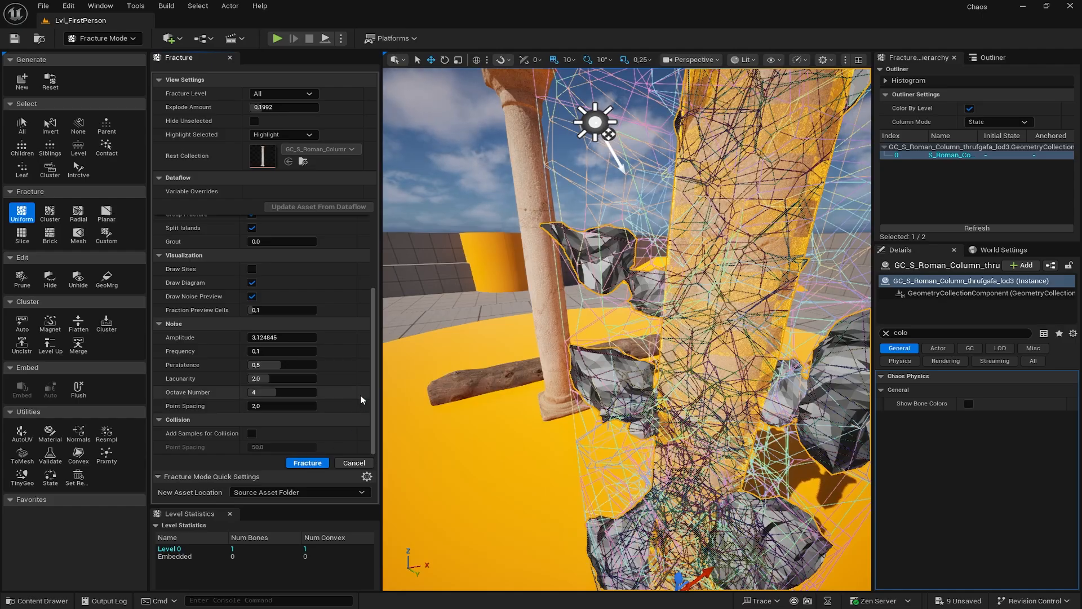
scroll(299, 436, "up", 4)
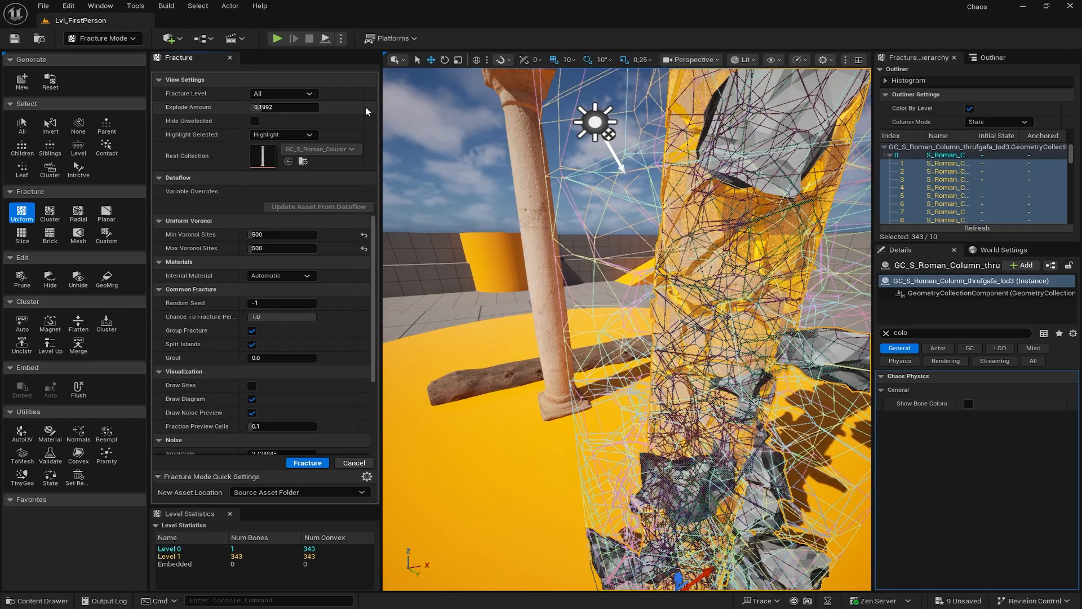
- Switch to the Intrctve selection tool and set Highlight Selected to Bounding Box
right_click_drag(590, 201, 646, 159)
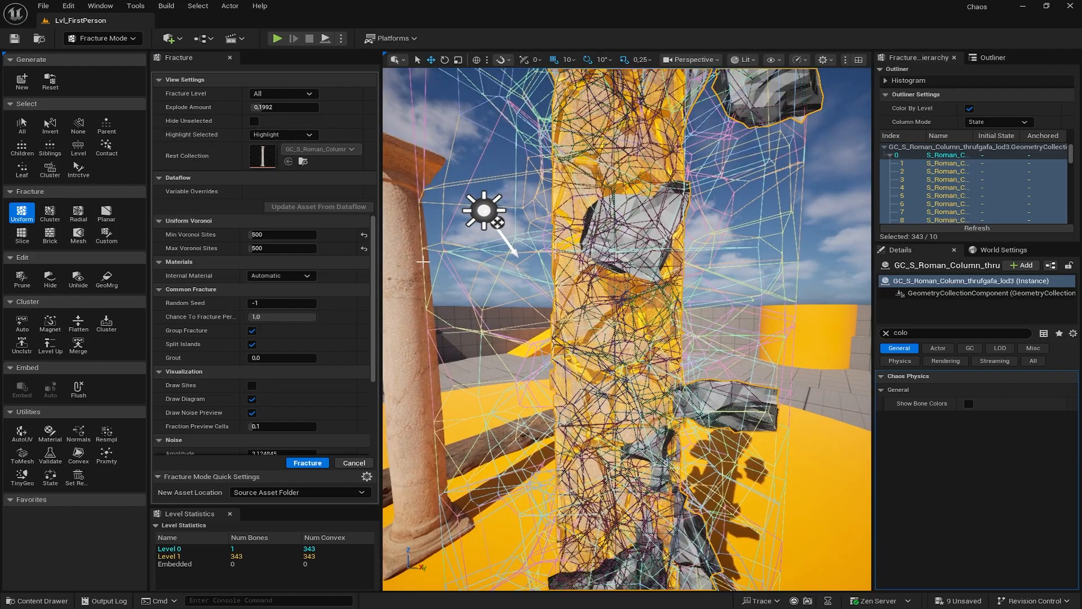
left_click(470, 273)
left_click(577, 295)
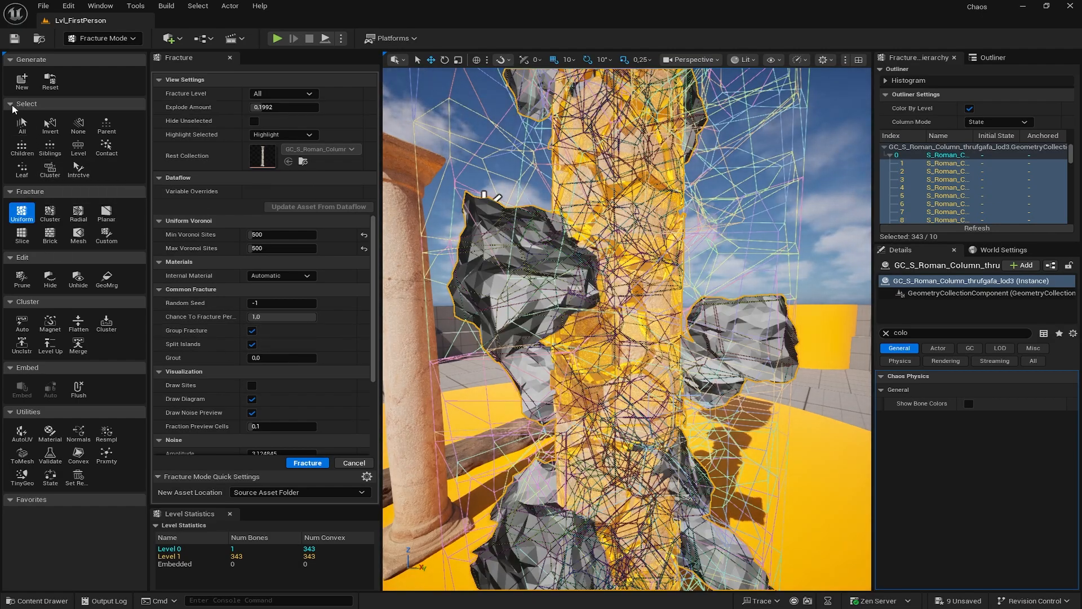
left_click(79, 169)
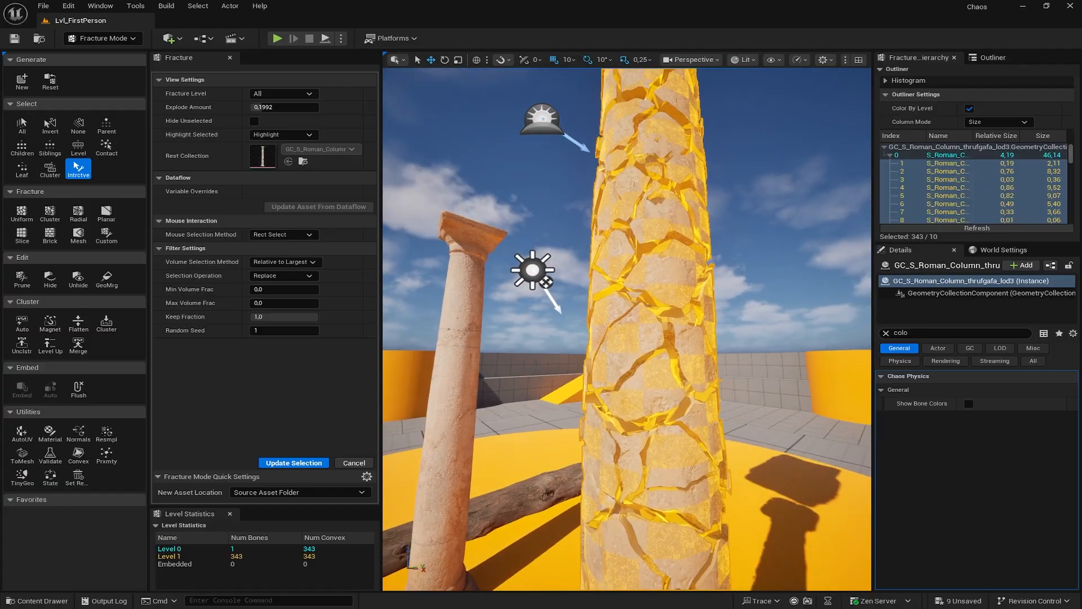
right_click_drag(628, 330, 463, 120)
key("d")
key("w")
key("d")
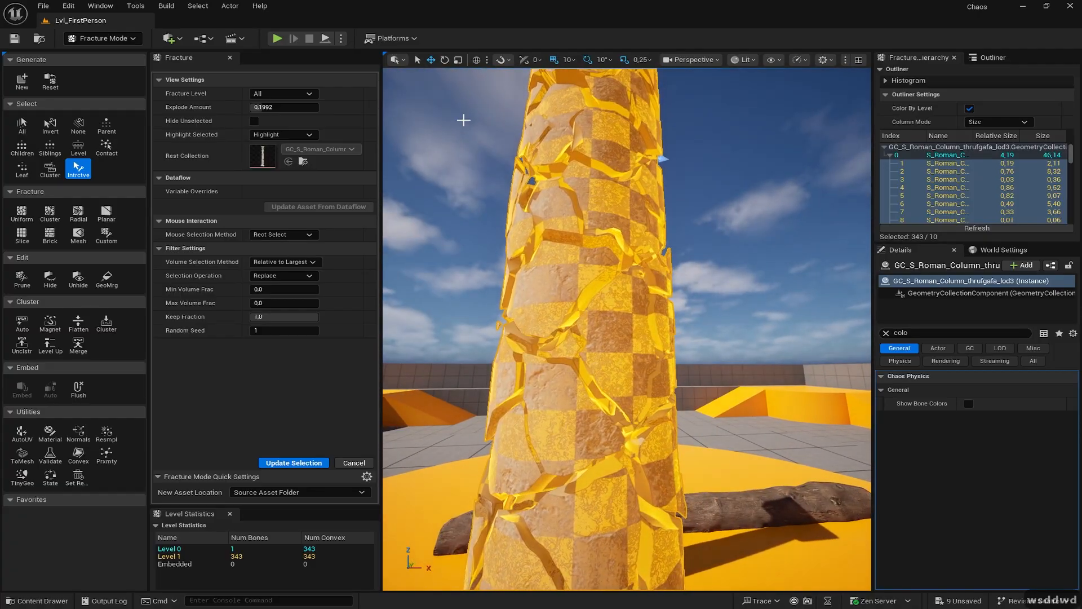
left_click(281, 134)
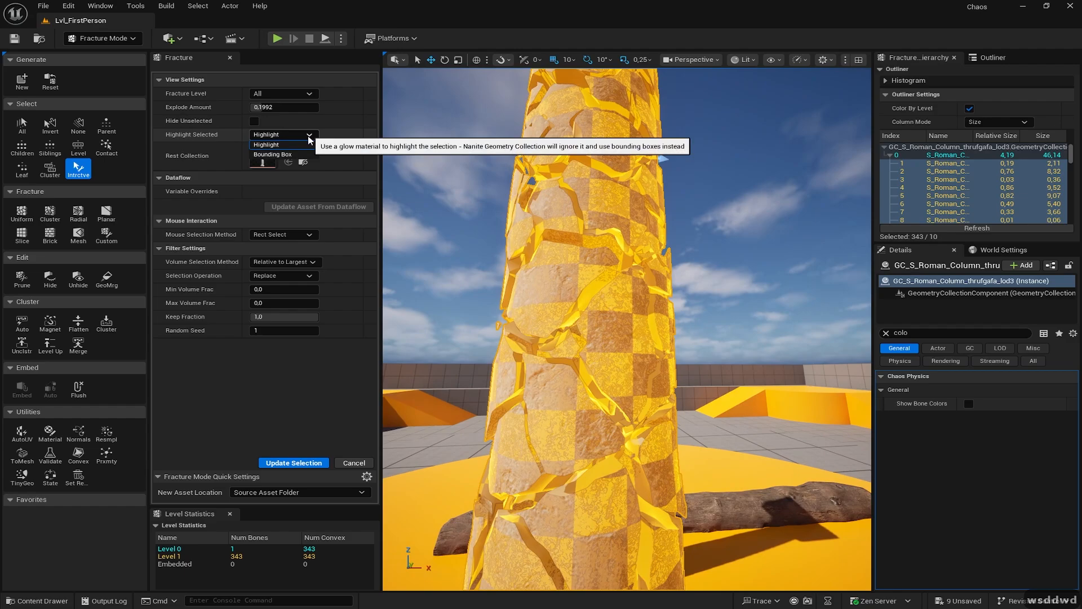
left_click(270, 151)
- Select fracture piece 320 of the column
key("w")
right_click_drag(485, 265, 620, 271)
key("a")
key("a")
key("s")
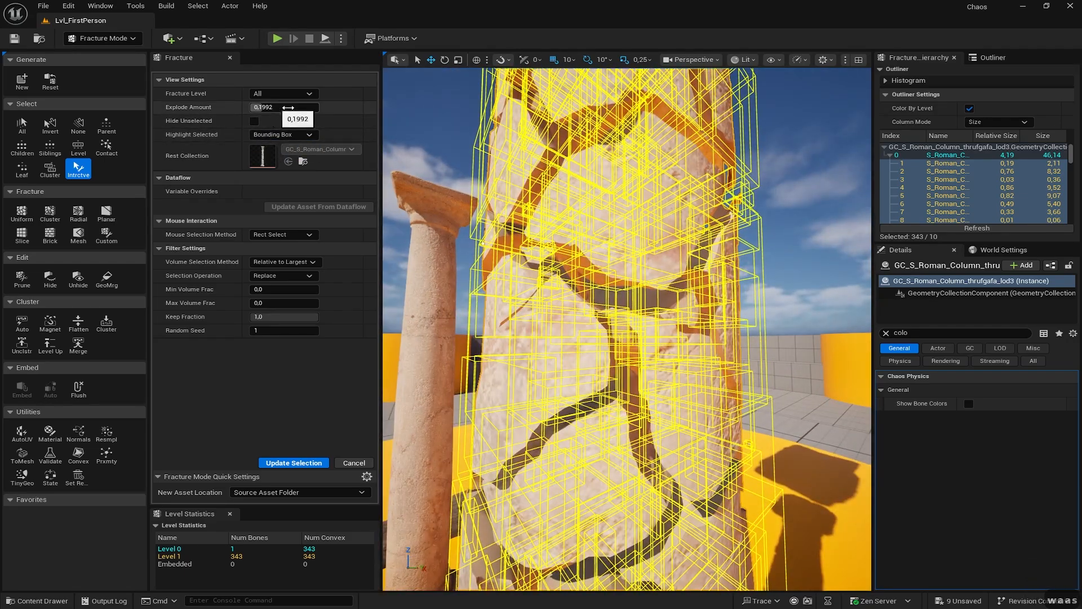
left_click(531, 252)
left_click(638, 220)
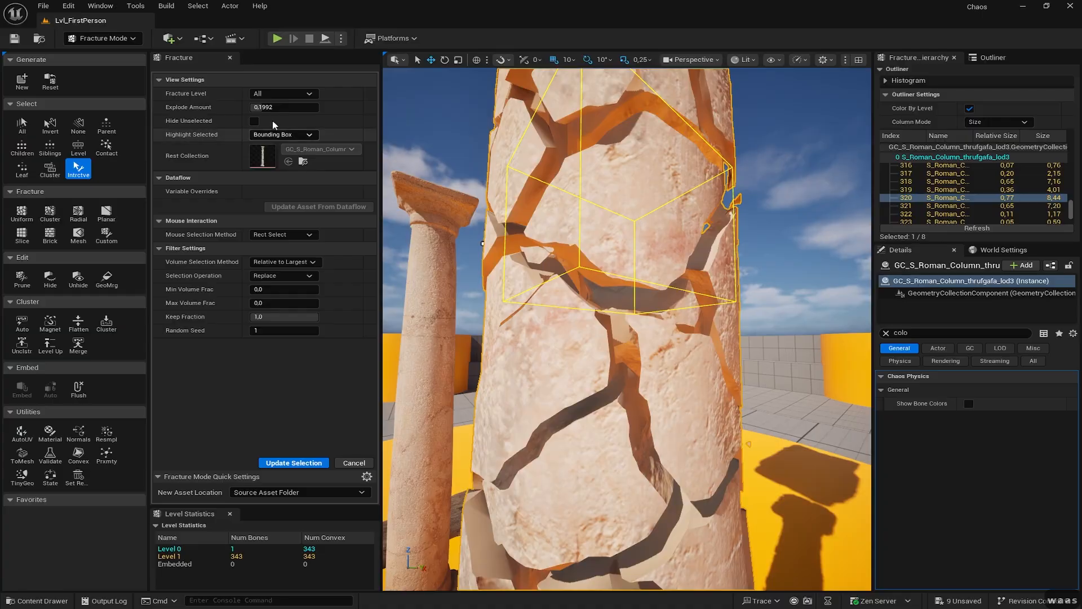
- Turn on Hide Unselected and inspect piece 320 on its own
left_click(255, 122)
key("a")
key("a")
right_click_drag(484, 225, 589, 367)
key("a")
key("s")
key("w")
key("s")
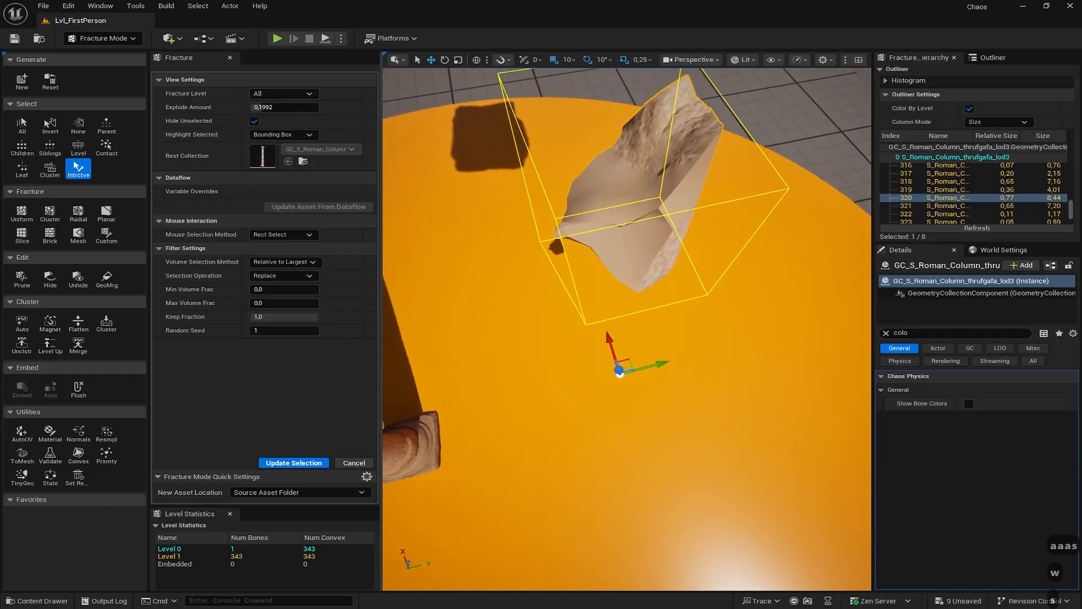
right_click_drag(629, 191, 629, 181)
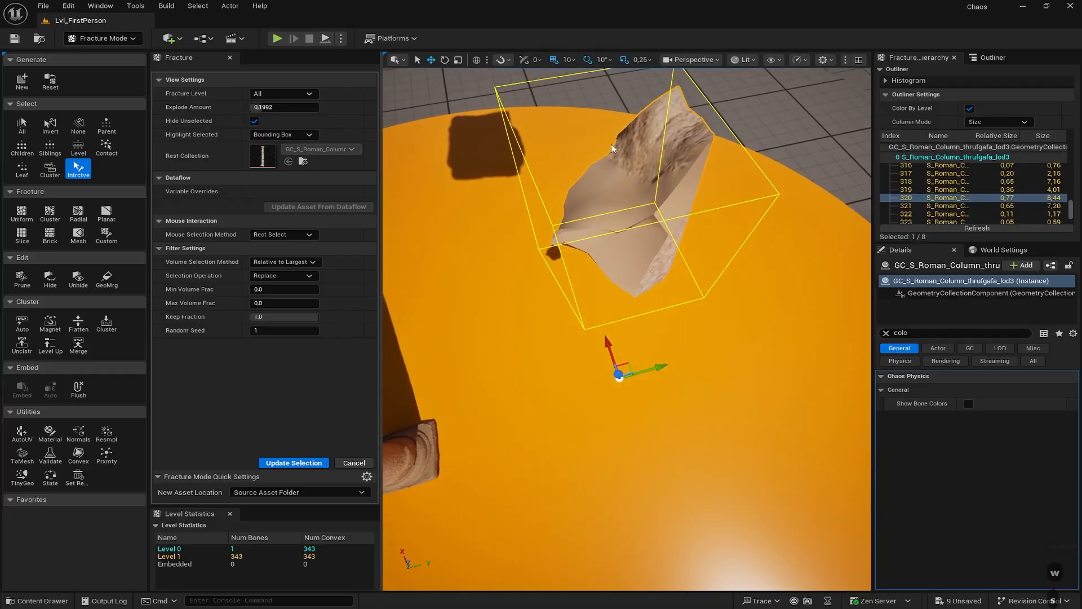
right_click_drag(614, 191, 483, 151)
key("d")
key("d")
key("a")
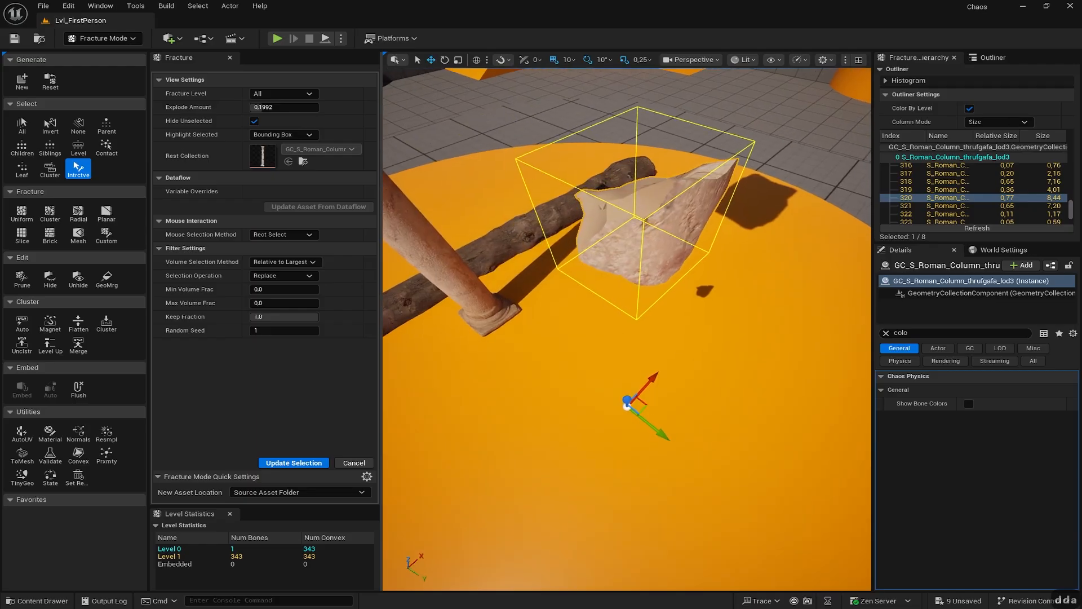
- Untick Hide Unselected and back away to view the whole column
left_click(255, 122)
right_click_drag(545, 377, 545, 275)
key("s")
key("s")
key("s")
key("s")
key("s")
right_click_drag(491, 193, 503, 198)
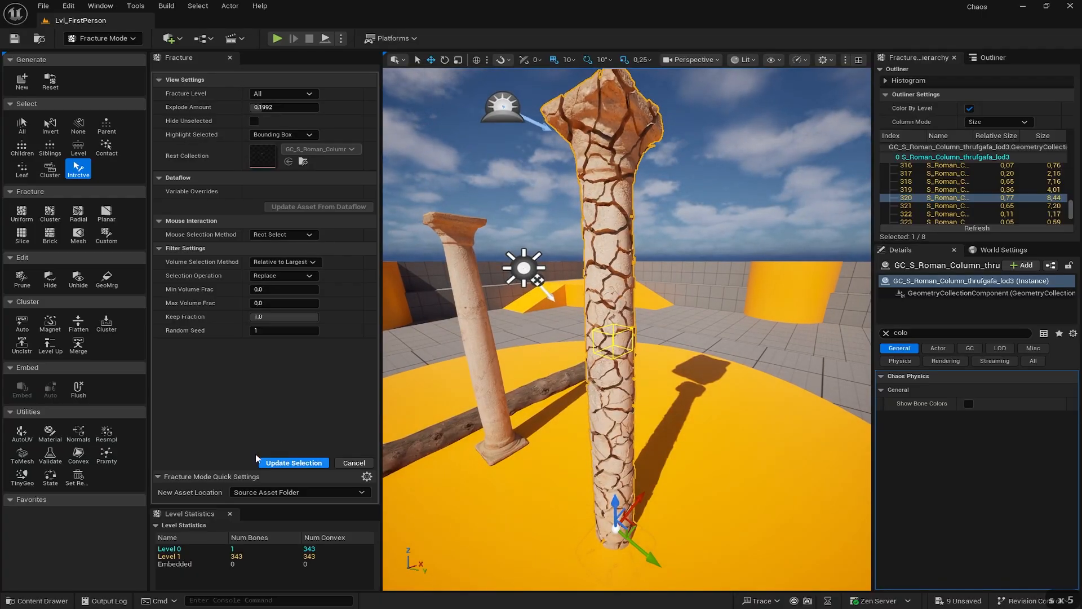
- Switch the editor from Fracture Mode to Selection Mode
left_click(121, 39)
left_click(93, 53)
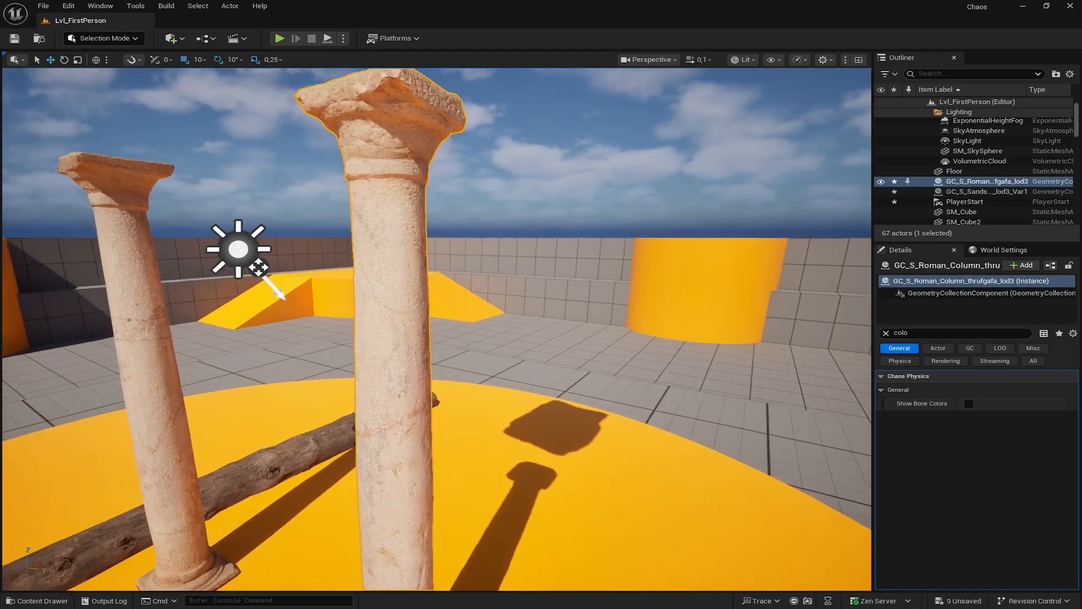
key("s")
key("s")
key("a")
key("s")
key("s")
right_click_drag(437, 330, 409, 220)
- Simulate the scene, watch the rock topple the column, then stop
left_click(344, 38)
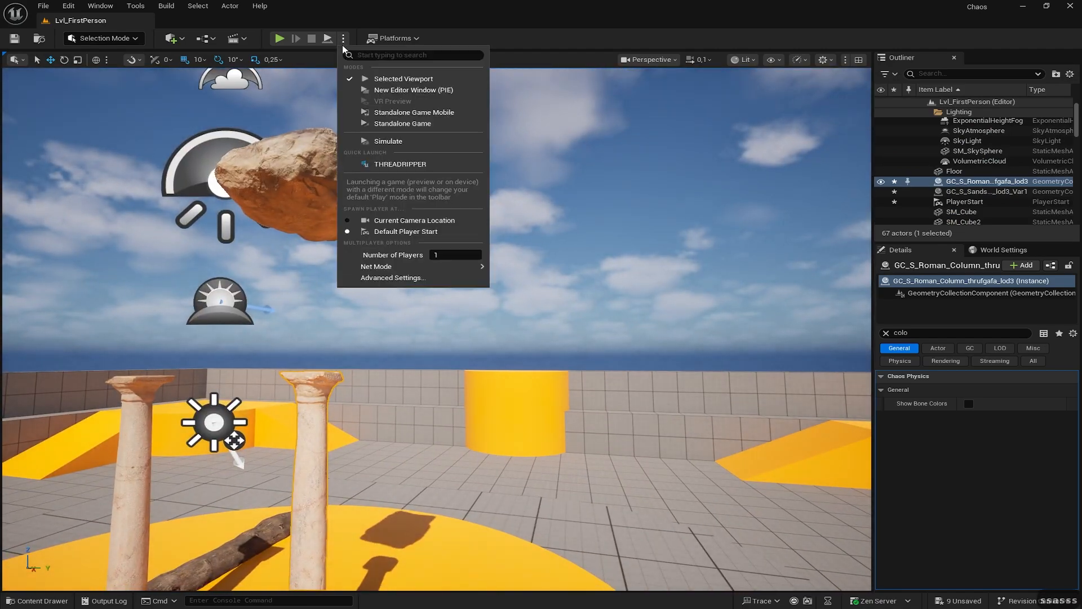
left_click(389, 142)
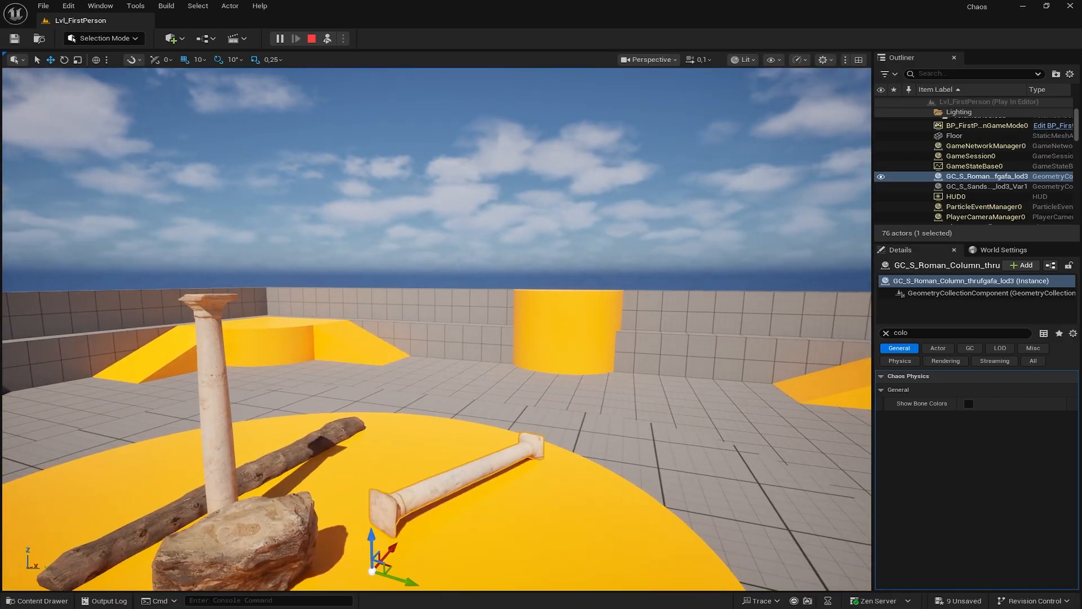
right_click_drag(395, 374, 425, 403)
key("w")
key("d")
key("d")
key("w")
key("a")
key("w")
key("w")
key("w")
key("s")
left_click(311, 38)
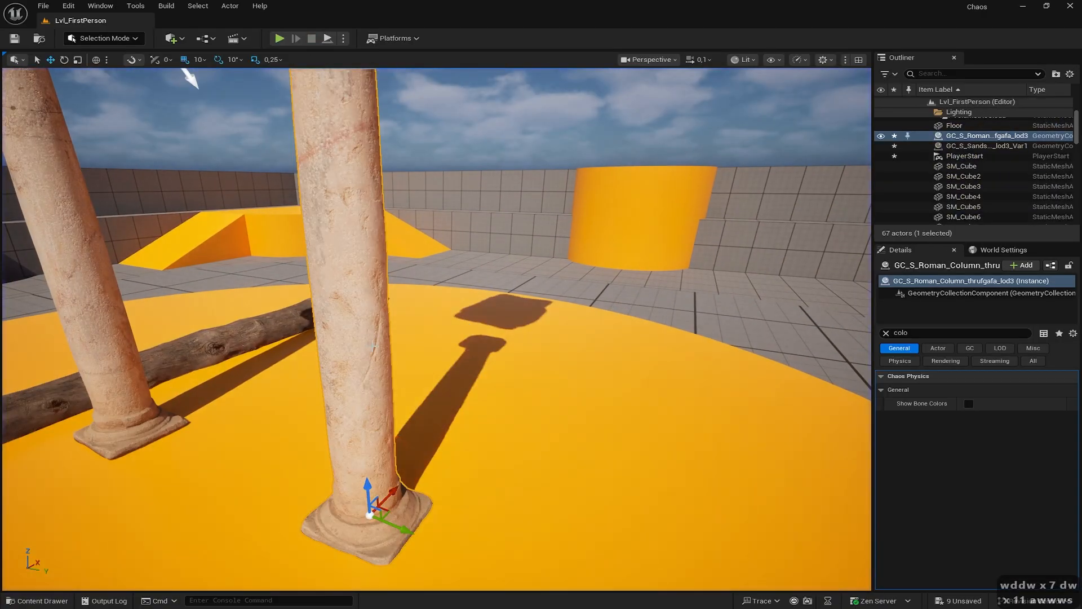
- Clear the Details search filter to show all the column's properties
right_click_drag(365, 301, 384, 225)
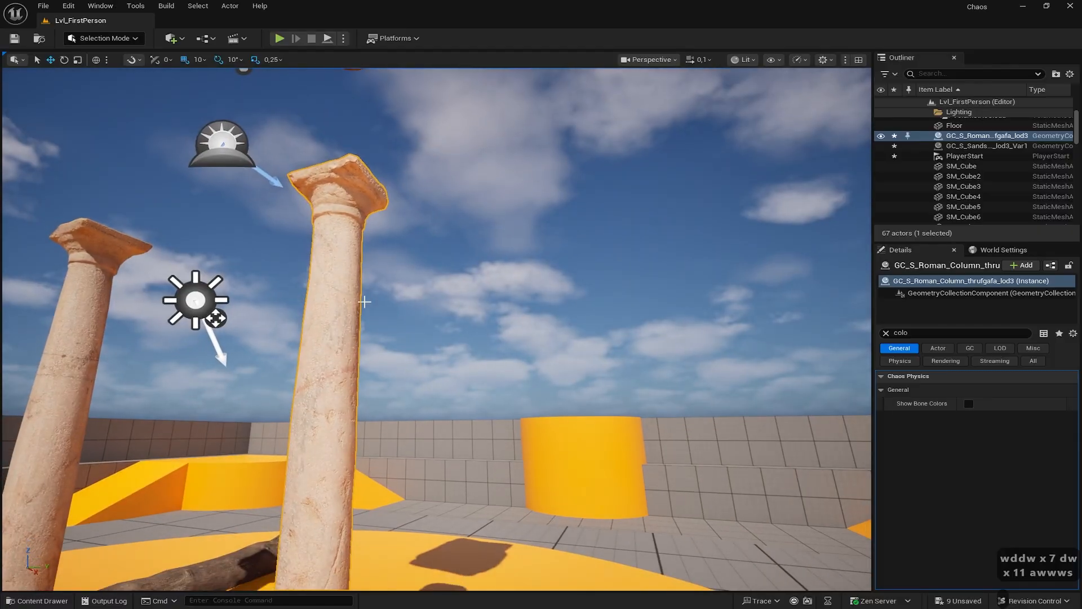
left_click(885, 333)
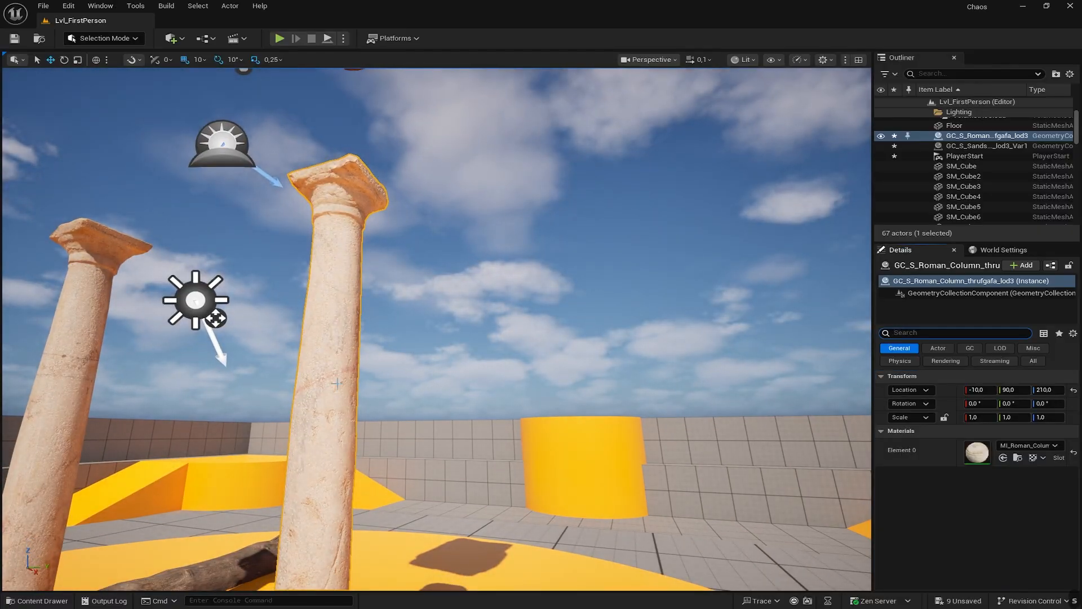
right_click_drag(293, 383, 312, 462)
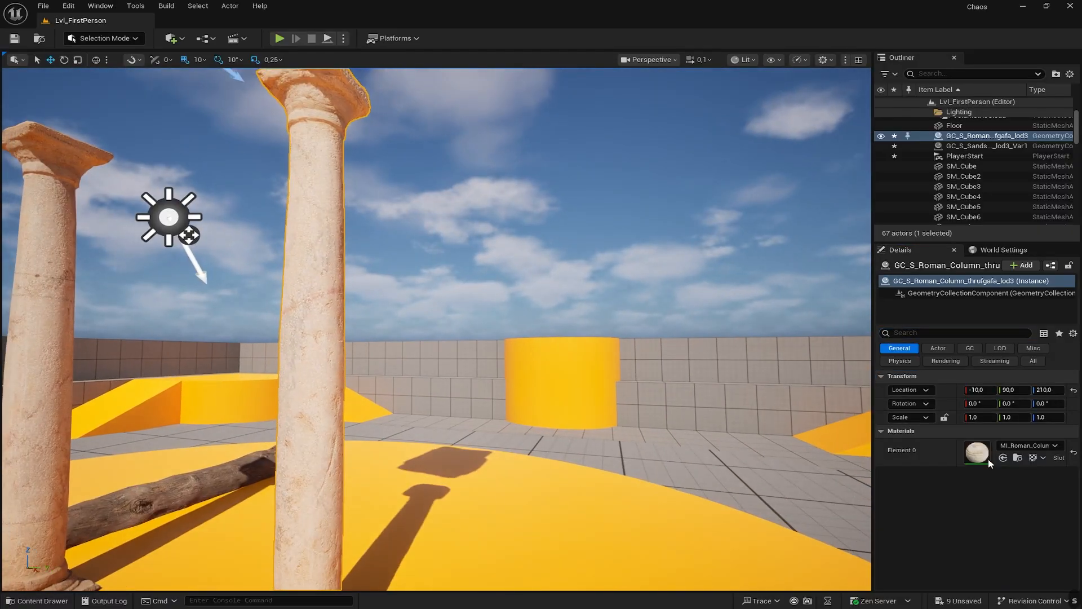
- Lower the column's physics damage thresholds to 50000, 5000 and 500
left_click(911, 363)
scroll(974, 492, "down", 8)
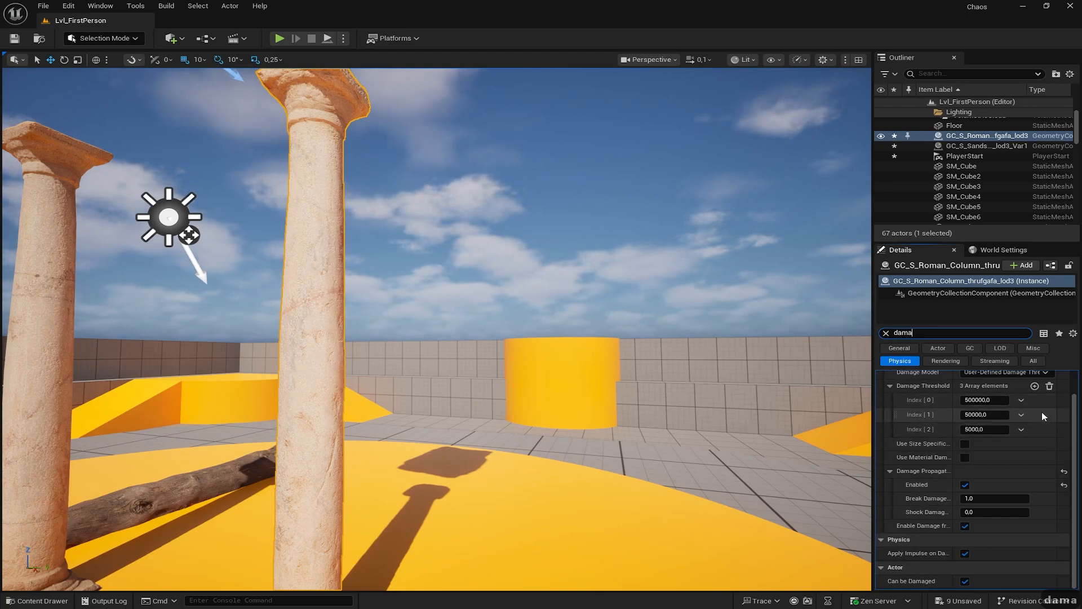
scroll(1074, 417, "up", 1)
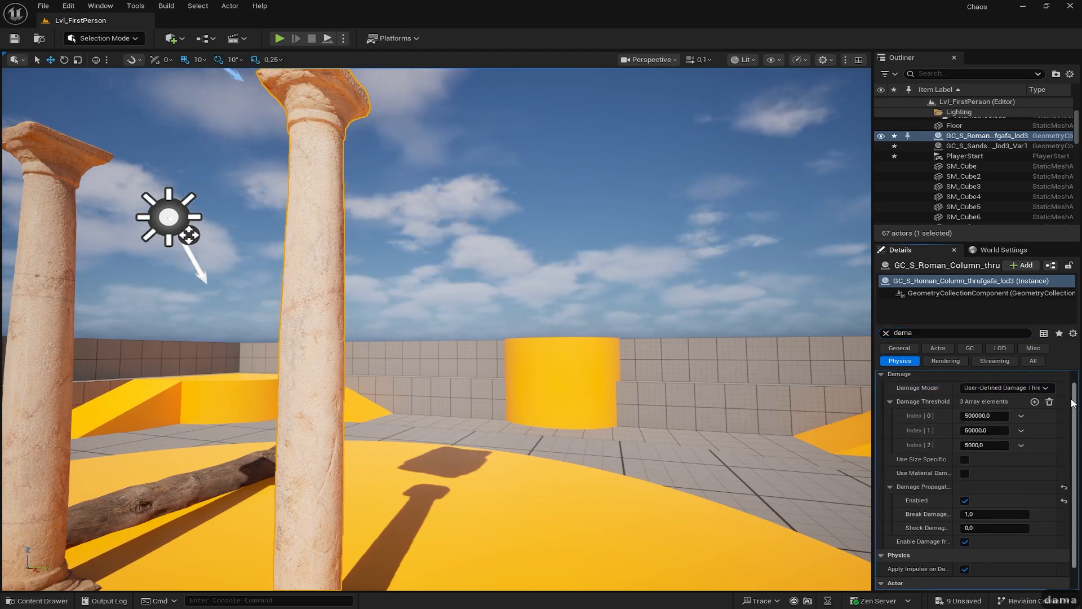
left_click(981, 420)
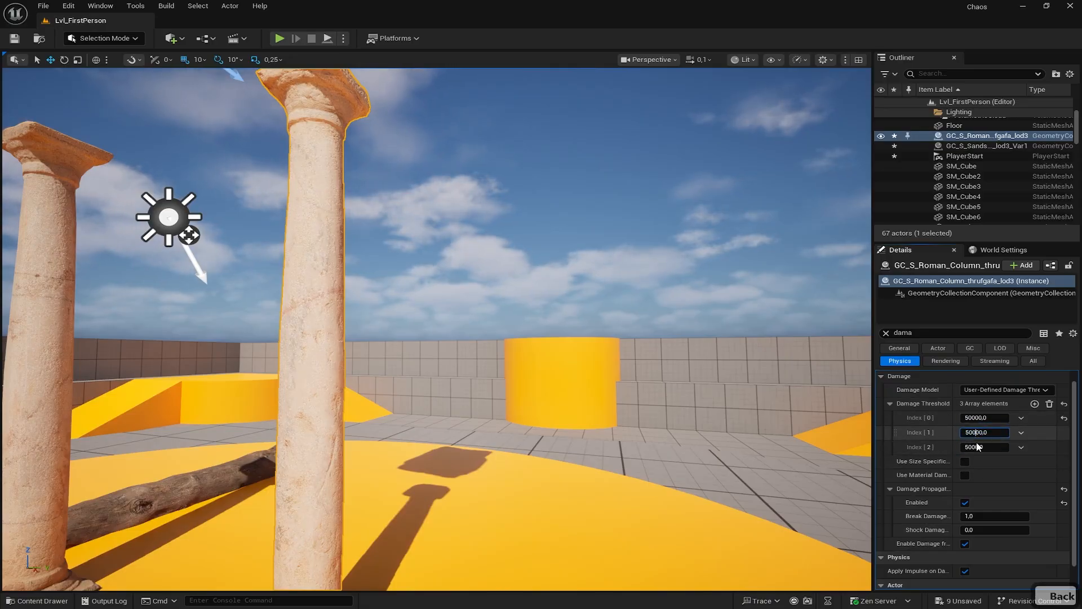
key("BackSpace")
left_click(976, 447)
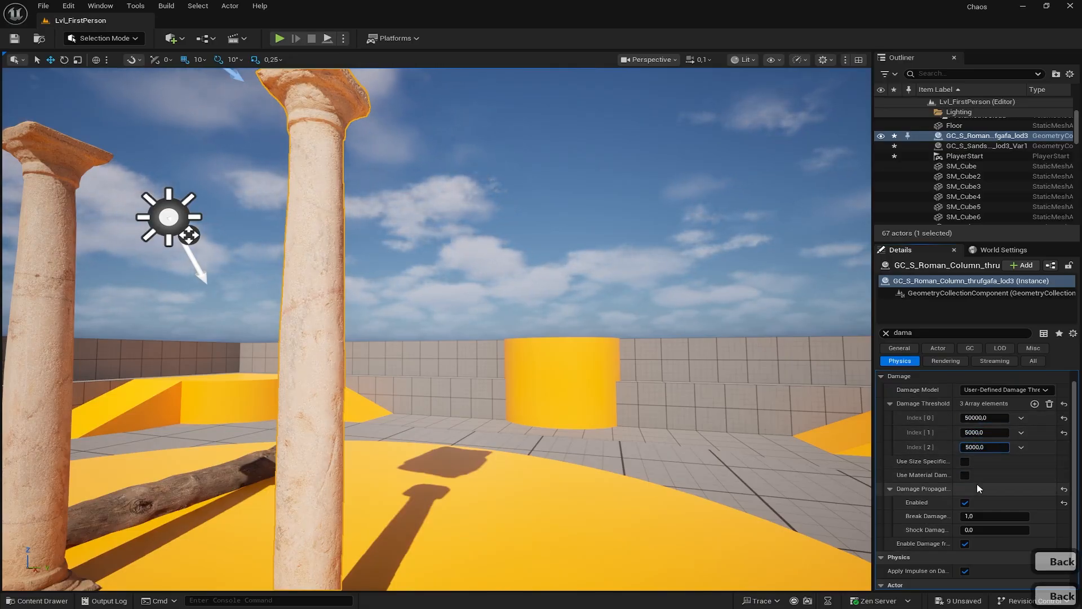
key("BackSpace")
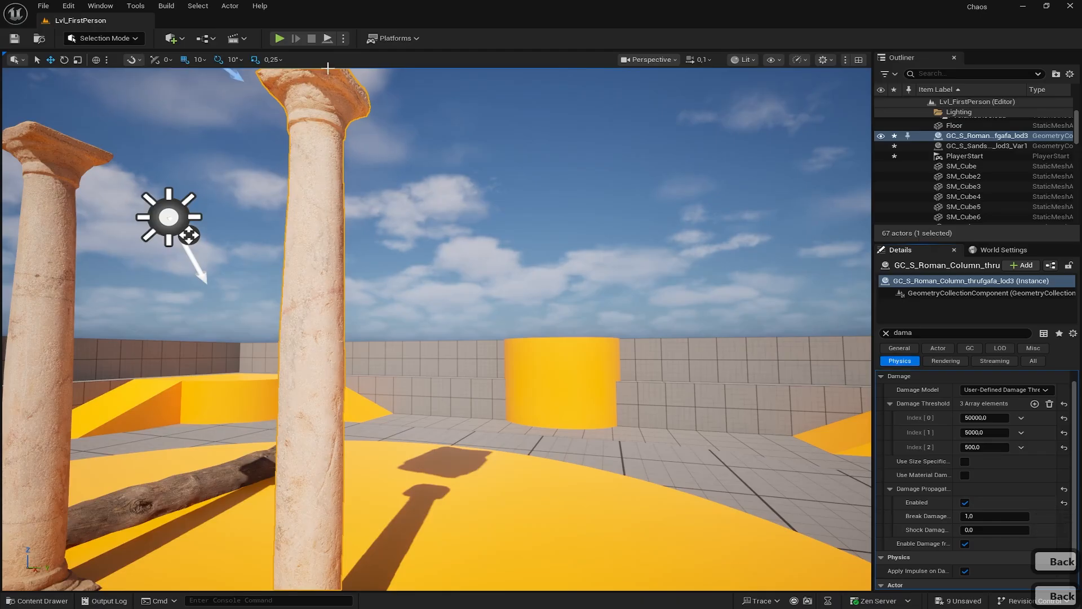
- Play the level in the selected viewport to watch the boulder hit the column
left_click(343, 38)
left_click(383, 140)
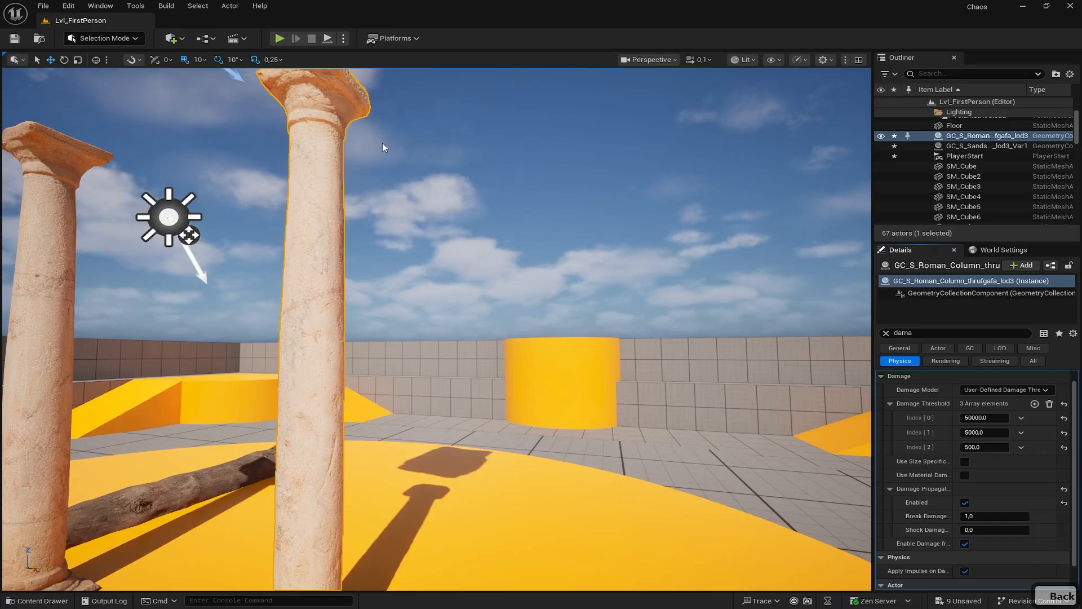
left_click(383, 150)
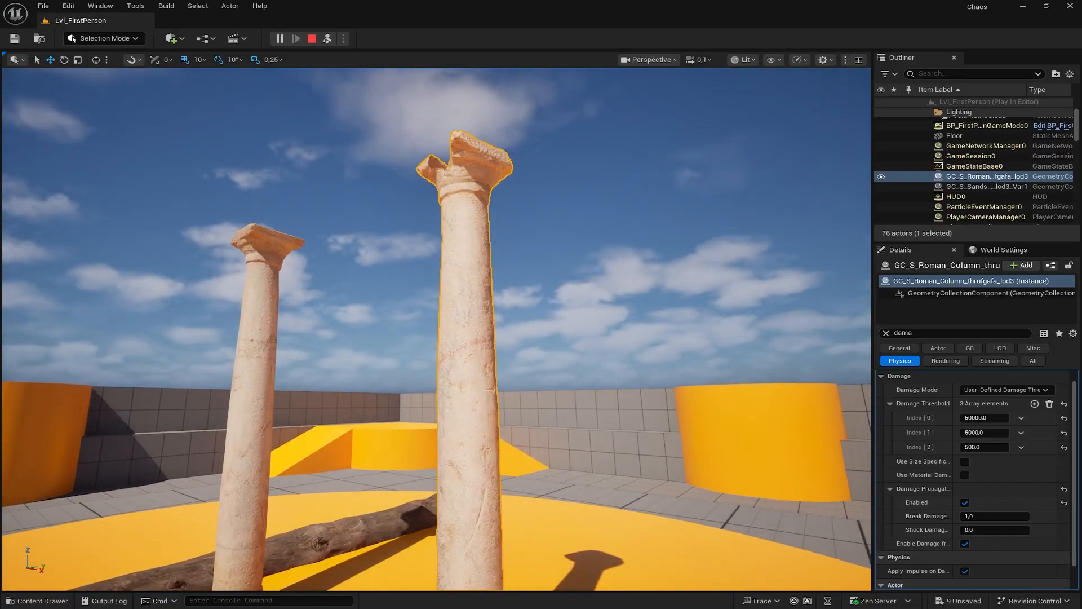
- Reduce the column's damage thresholds to 5000, 500 and 50
right_click_drag(396, 122, 403, 148)
key("s")
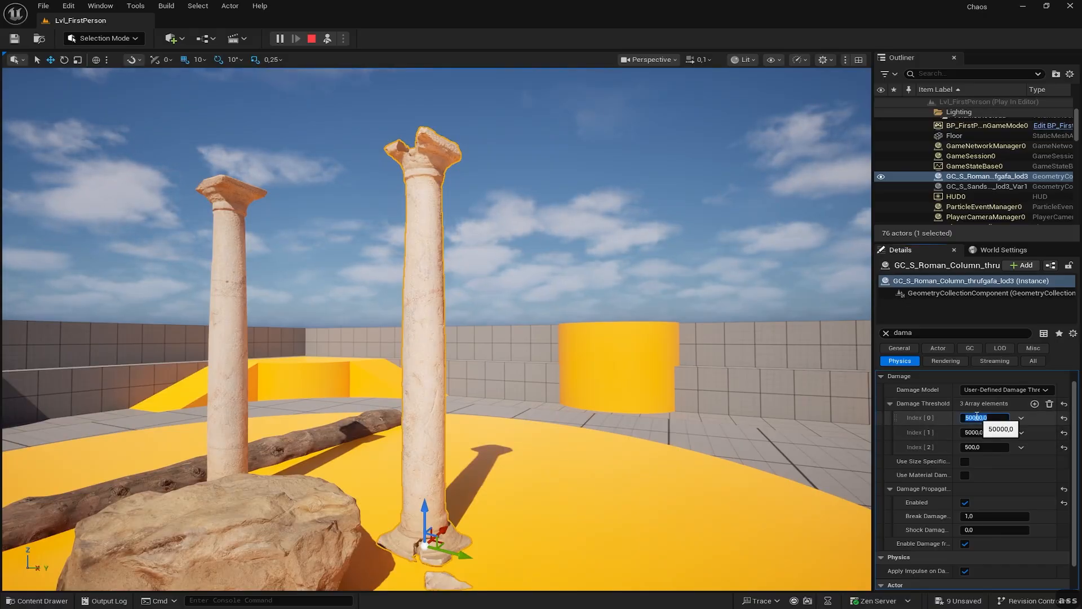
left_click(977, 417)
key("BackSpace")
left_click(973, 433)
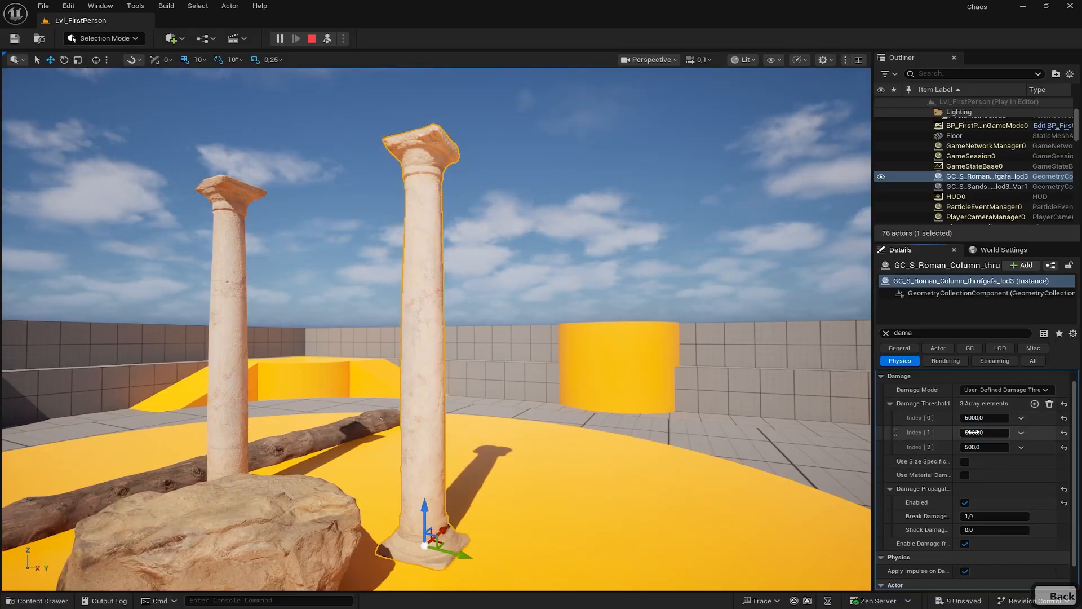
left_click(974, 432)
key("BackSpace")
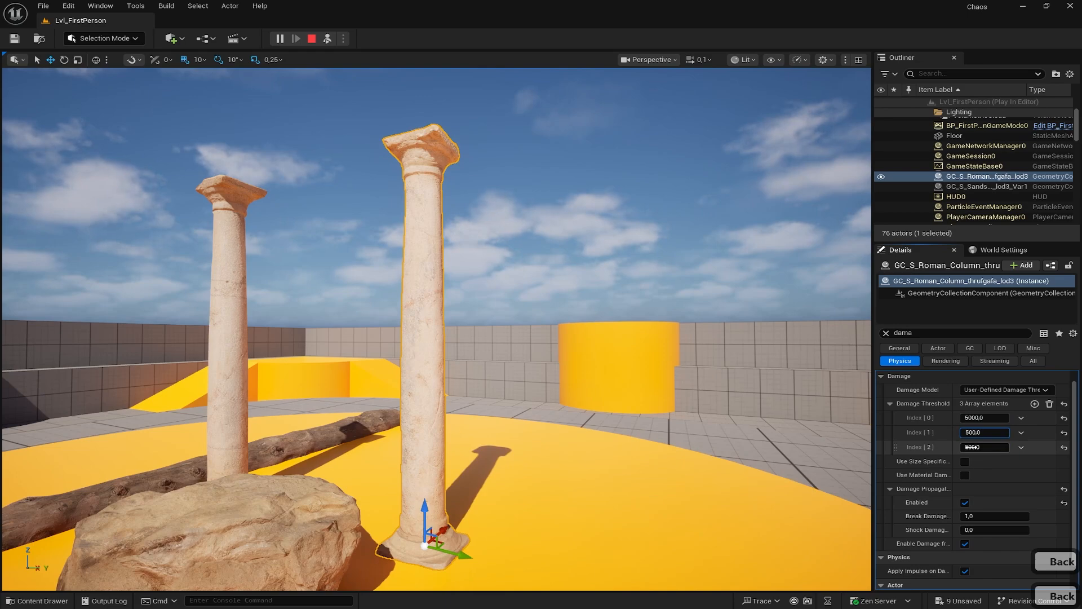
left_click(971, 447)
key("BackSpace")
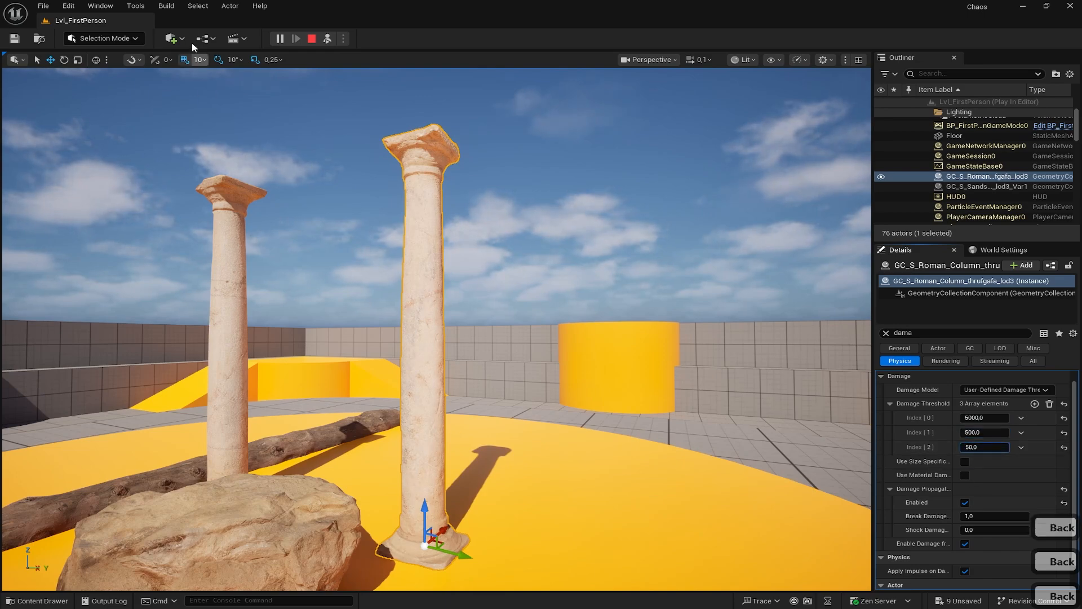
- Stop play and run a Simulate test of the column breaking
left_click(326, 39)
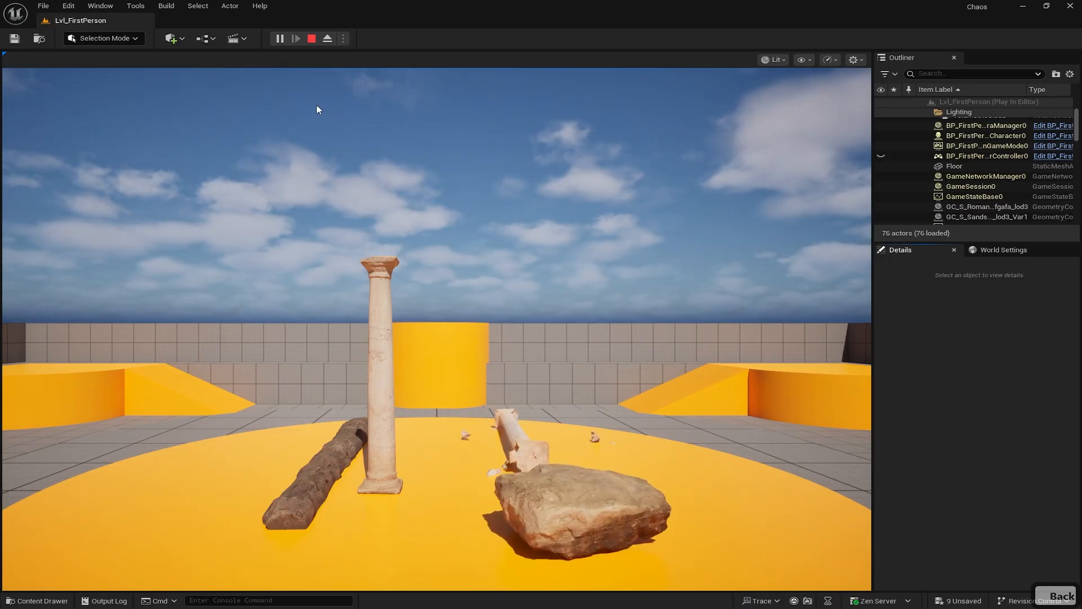
left_click(314, 39)
left_click(344, 39)
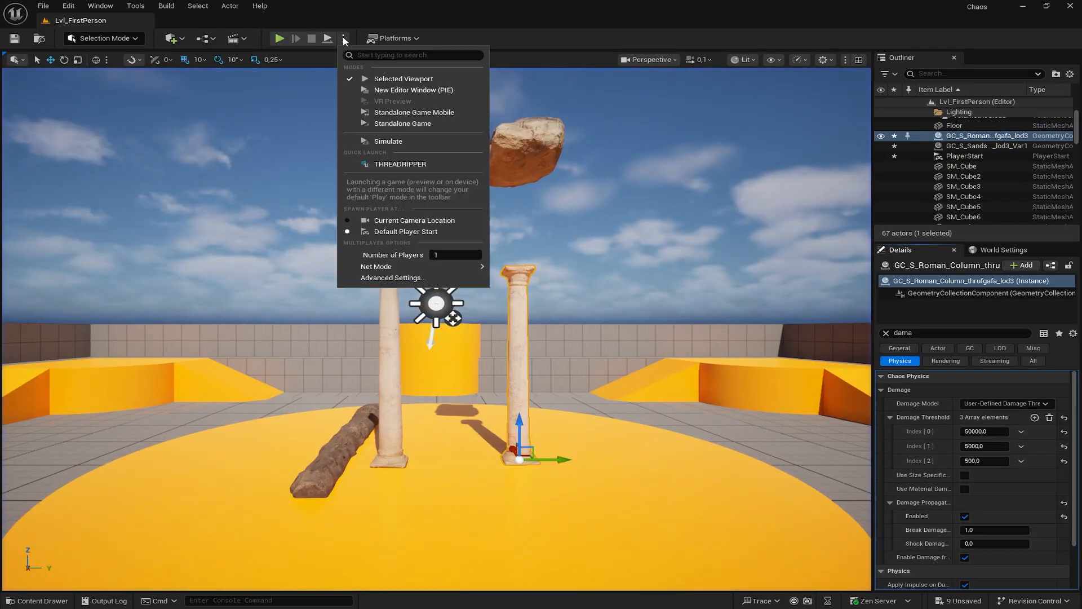
left_click(389, 142)
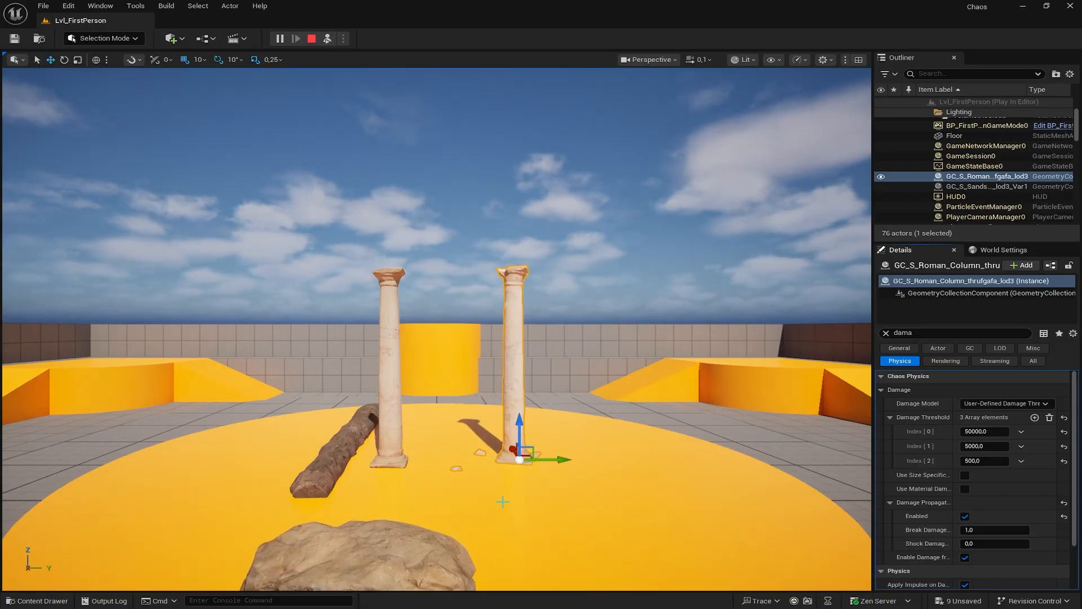
left_click(555, 485)
left_click(312, 39)
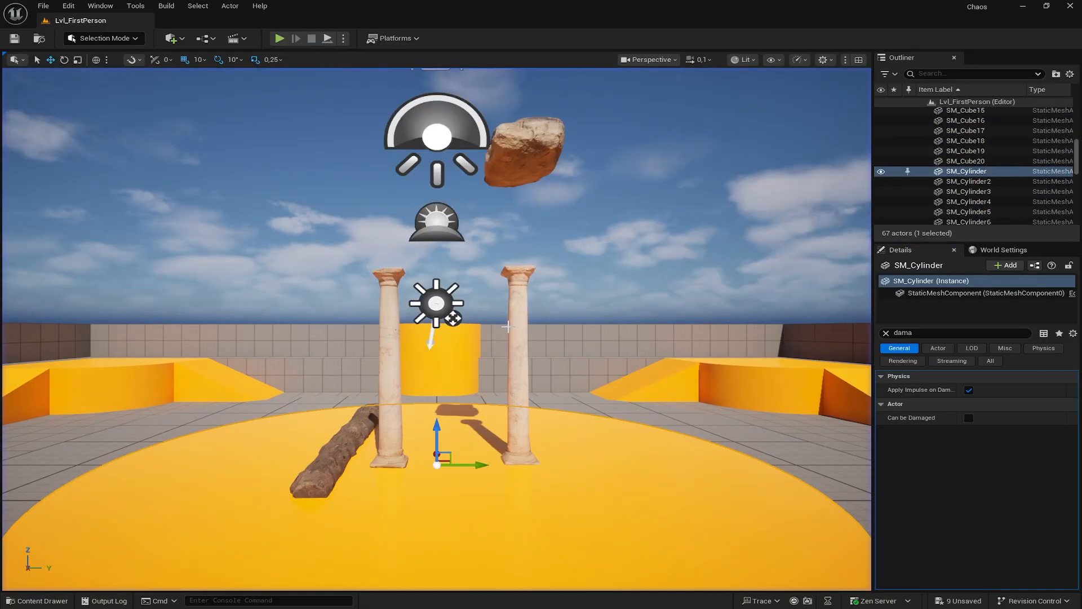
- Reselect the right column, re-enter thresholds 5000, 500, 50 and simulate the break
left_click(519, 361)
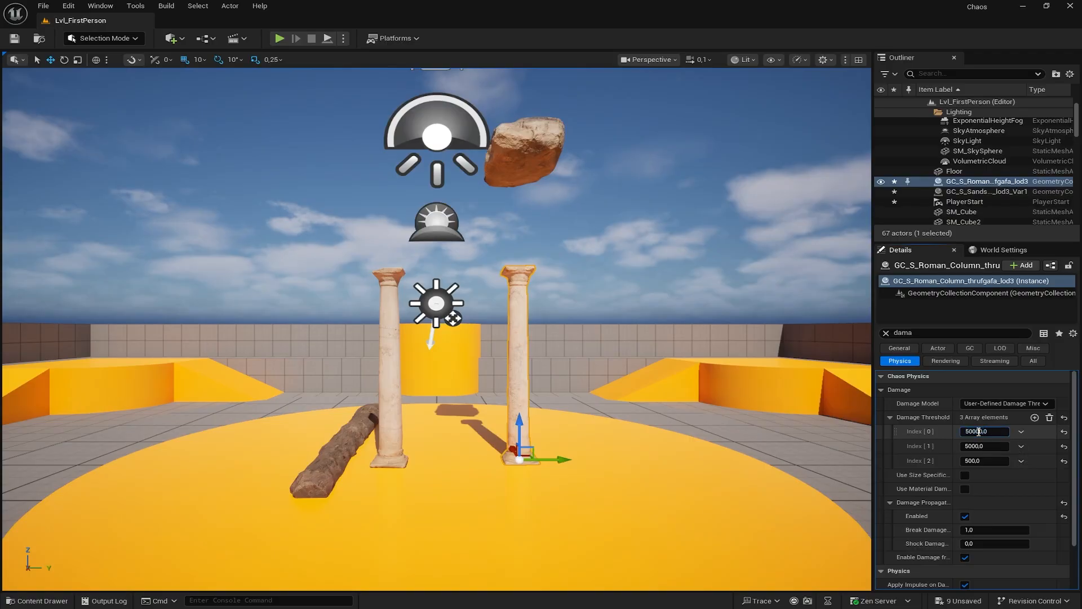
key("BackSpace")
left_click(971, 446)
key("BackSpace")
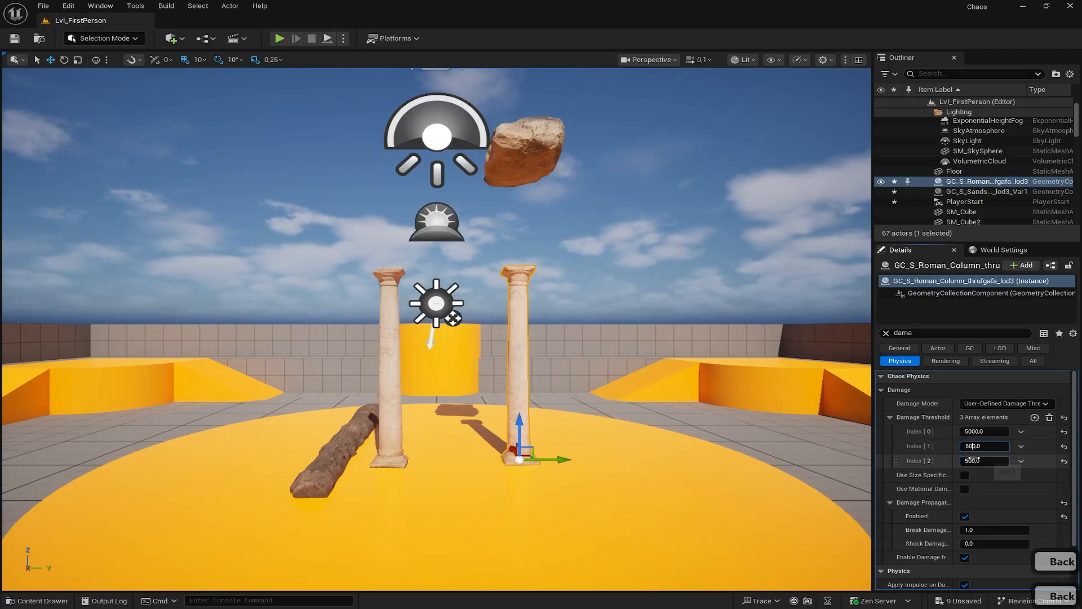
key("BackSpace")
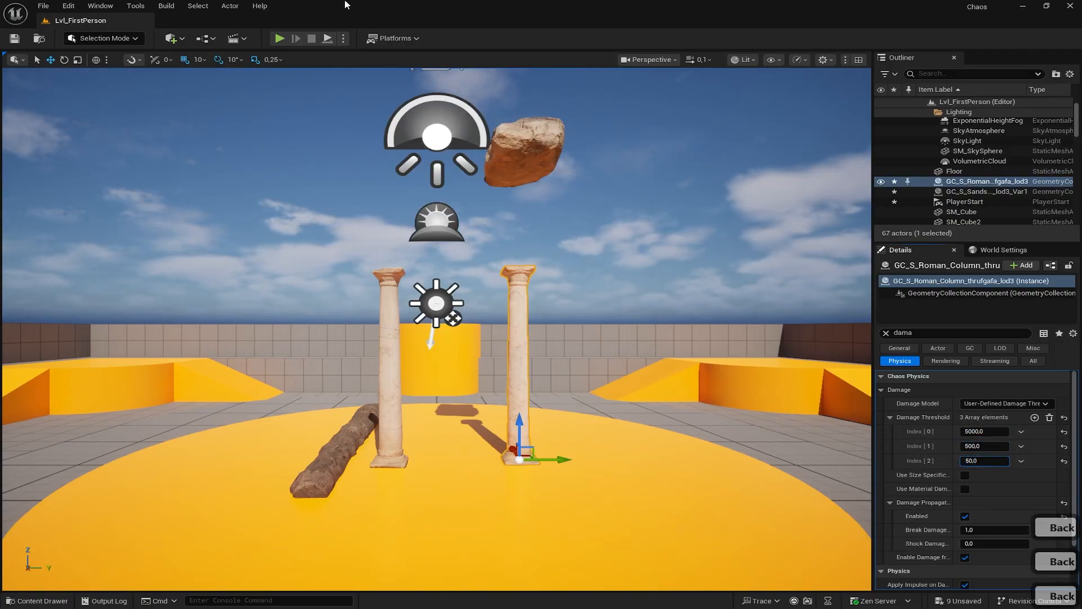
left_click(343, 38)
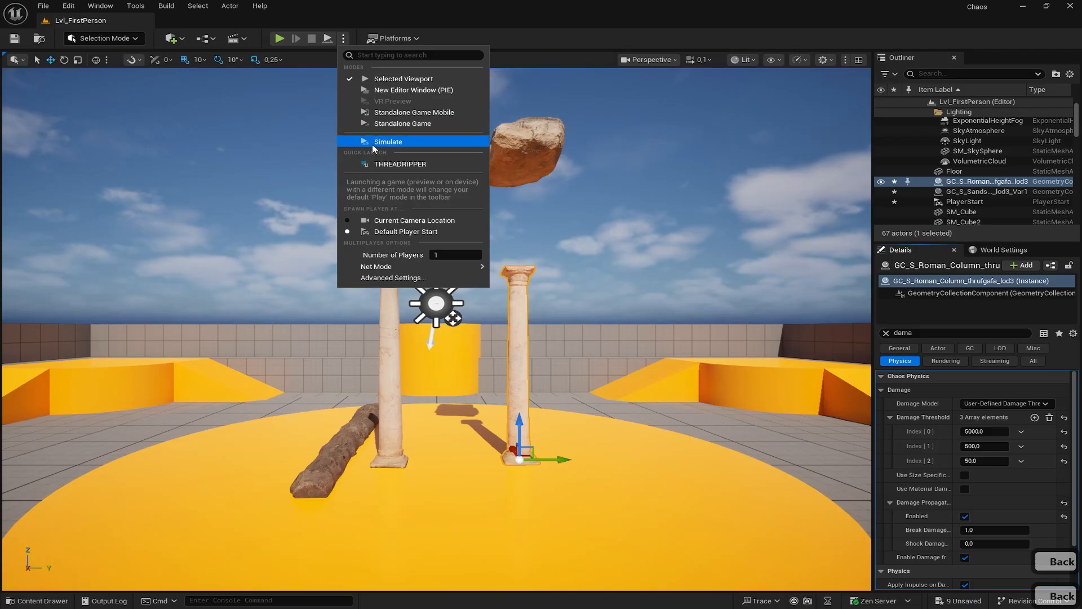
left_click(373, 146)
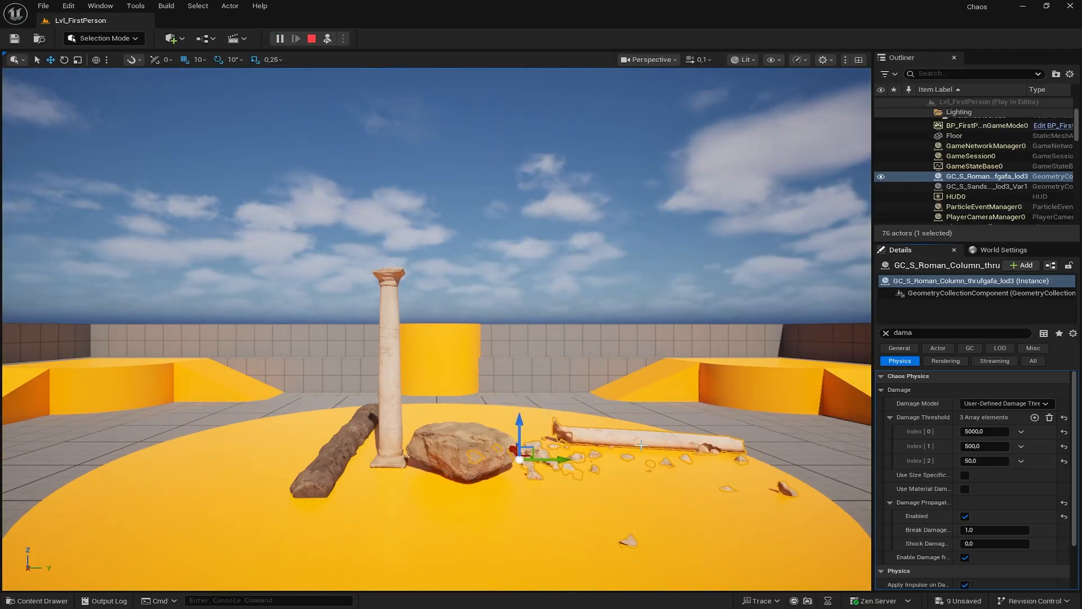
key("w")
key("w")
right_click_drag(602, 441, 635, 441)
key("d")
key("d")
key("d")
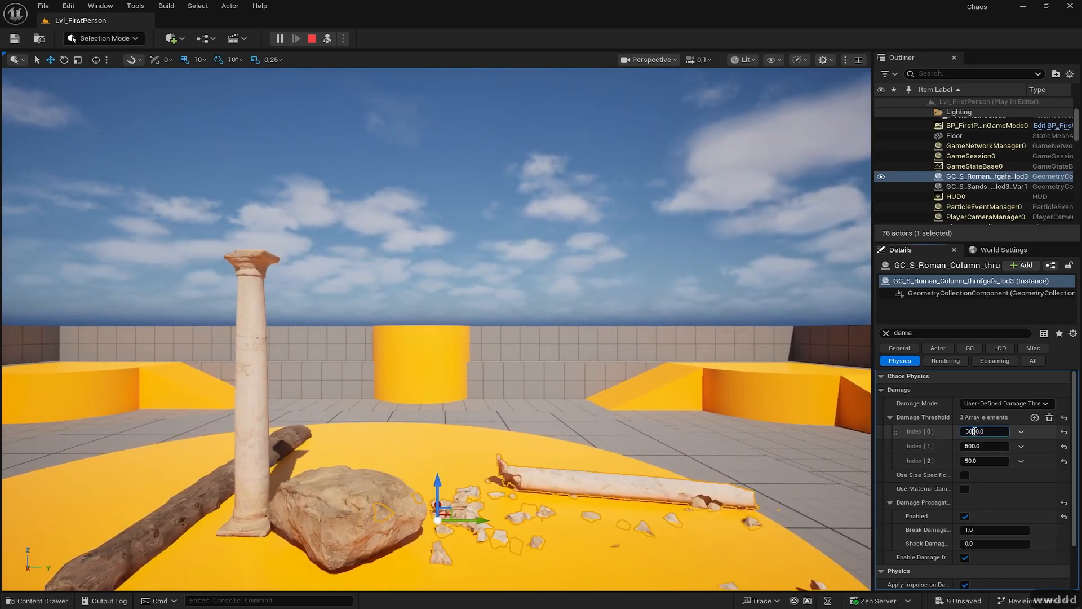
- Stop the simulation and enter the final thresholds 500, 50 and 5
left_click(974, 446)
key("BackSpace")
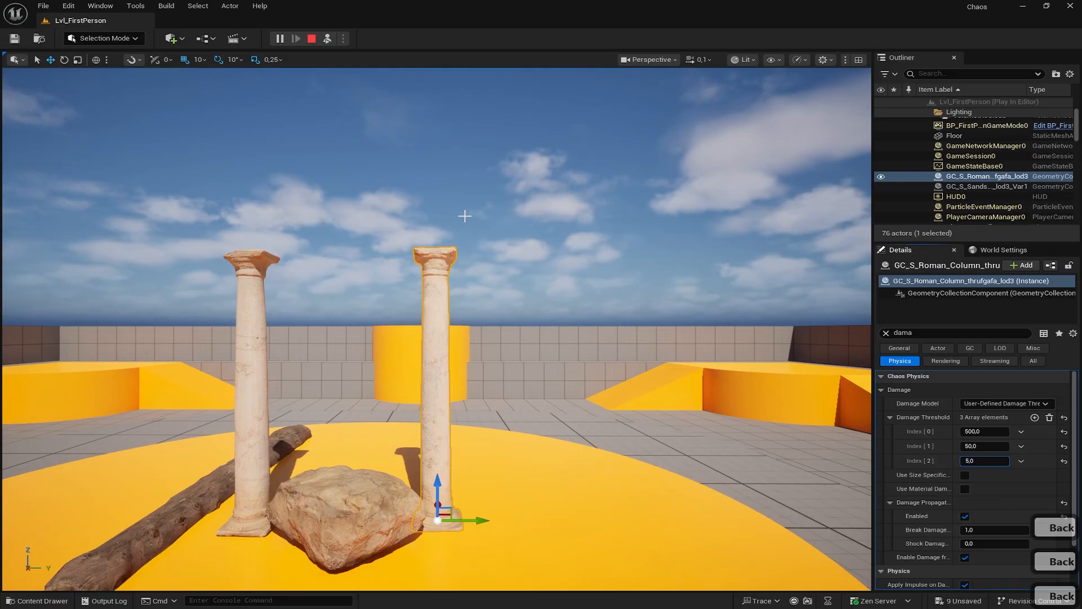
left_click(314, 38)
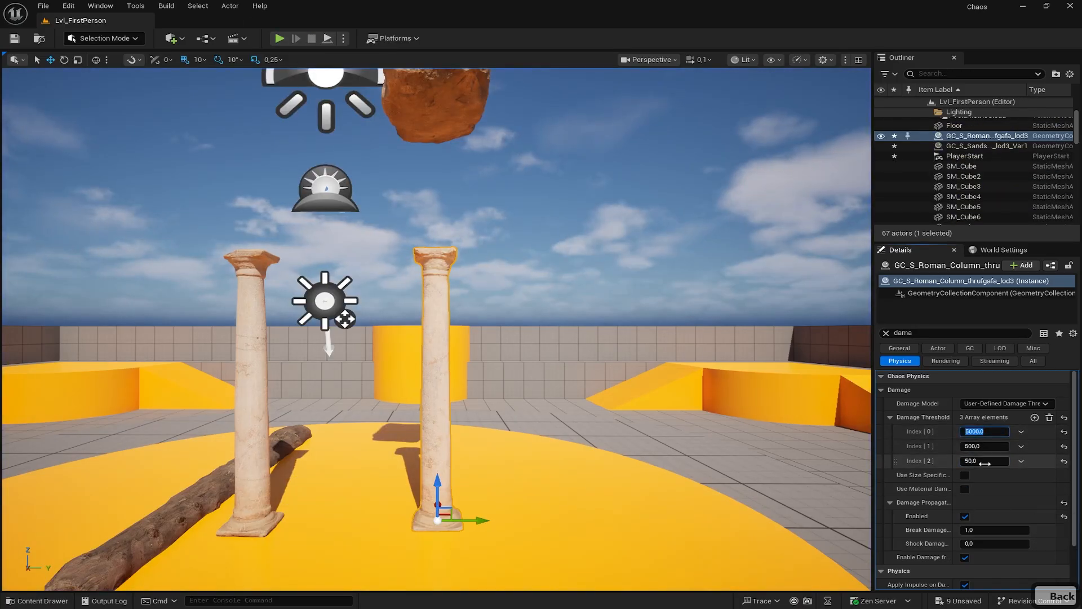
left_click(979, 432)
type("500")
key("Return")
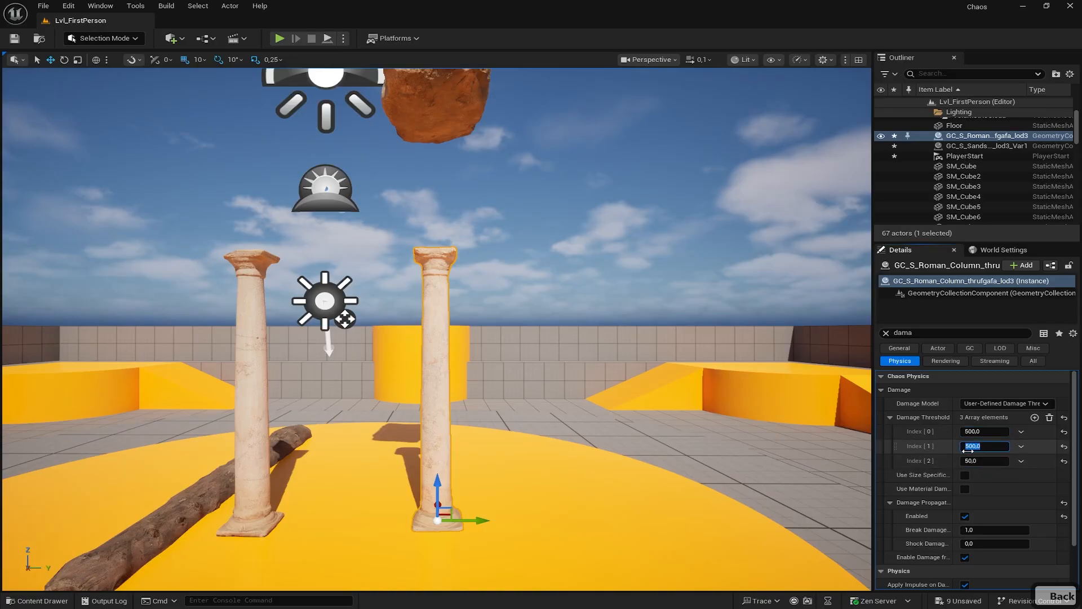
type("50")
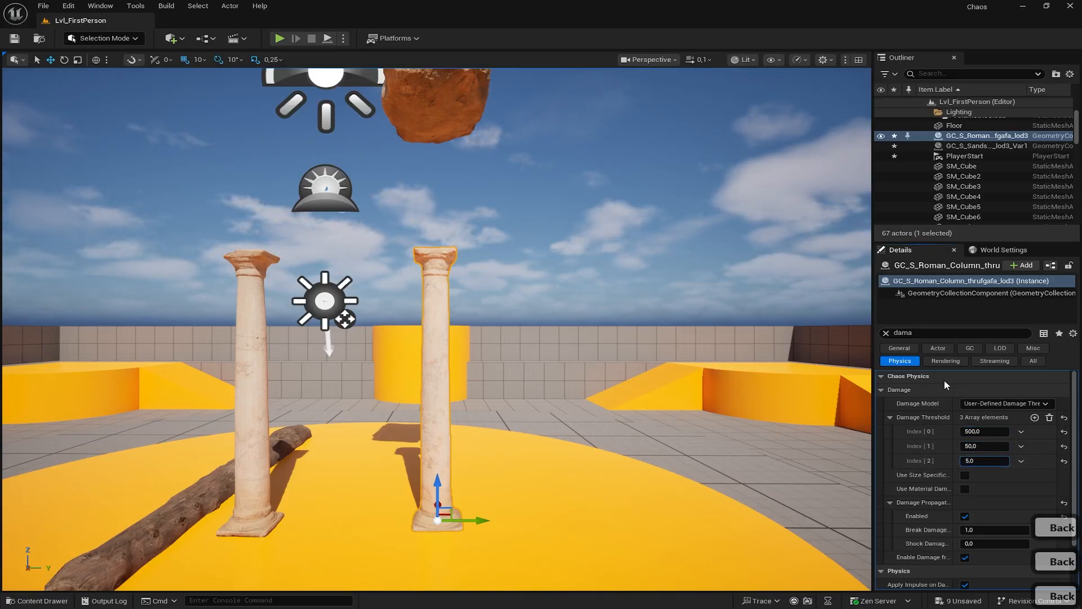
- Simulate the level and look over the right column's rubble scattered across the platform
left_click(419, 193)
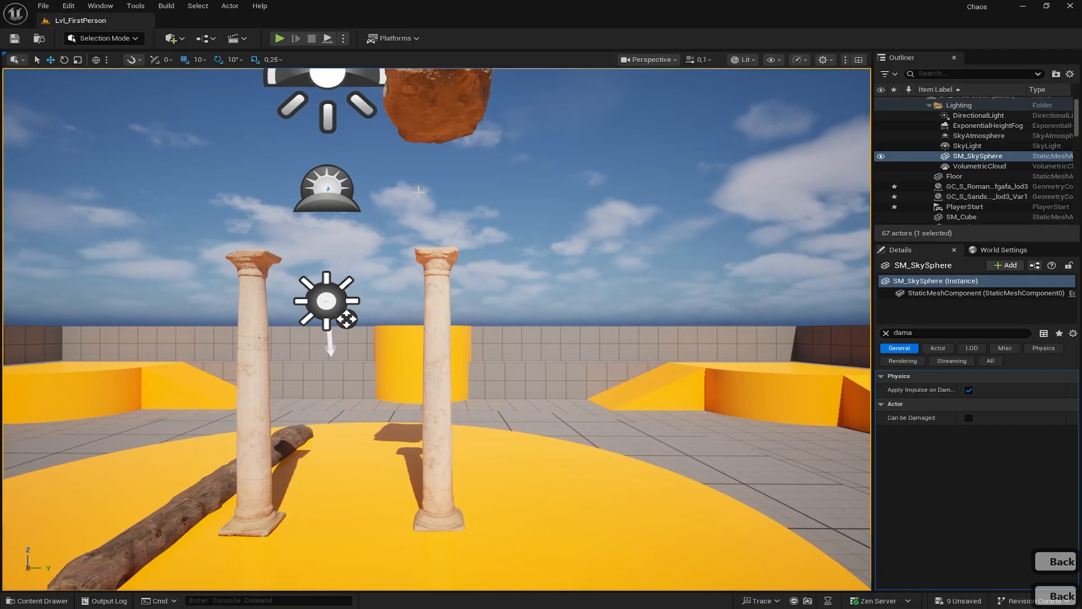
left_click(343, 39)
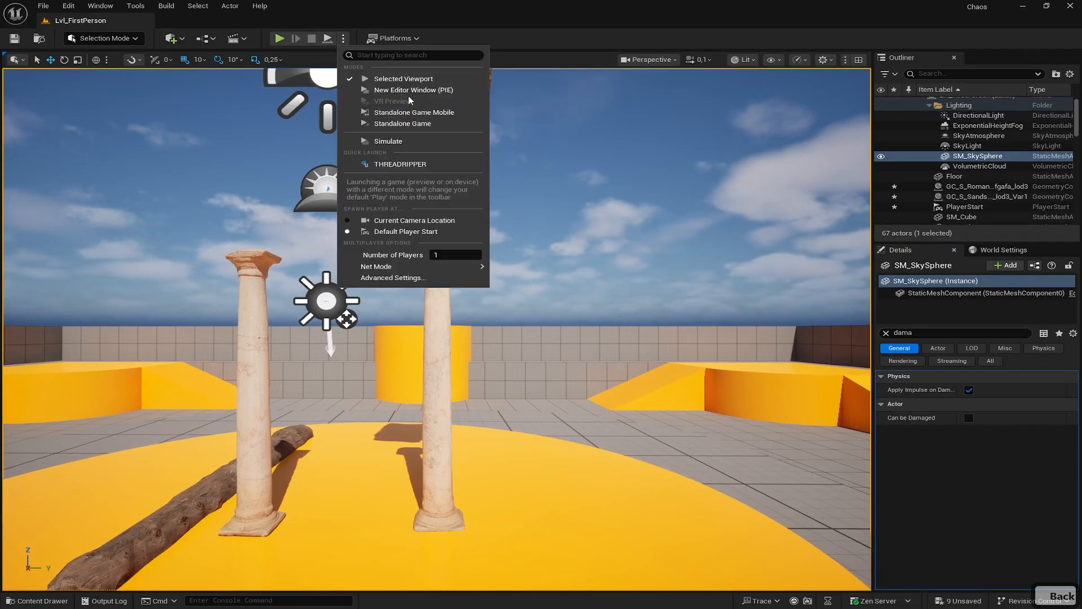
left_click(389, 141)
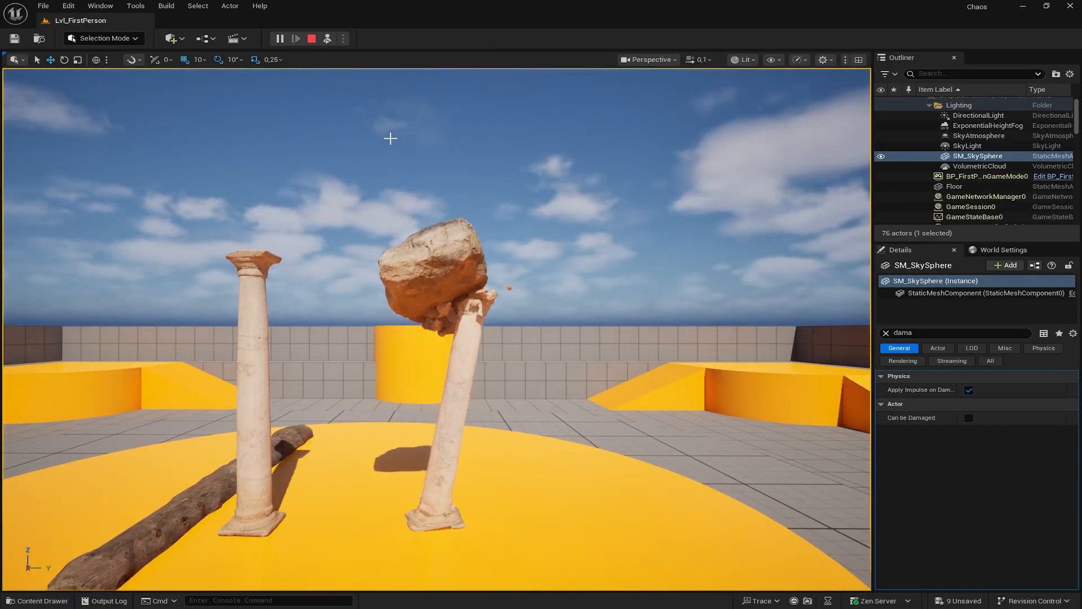
right_click_drag(405, 151, 424, 178)
key("s")
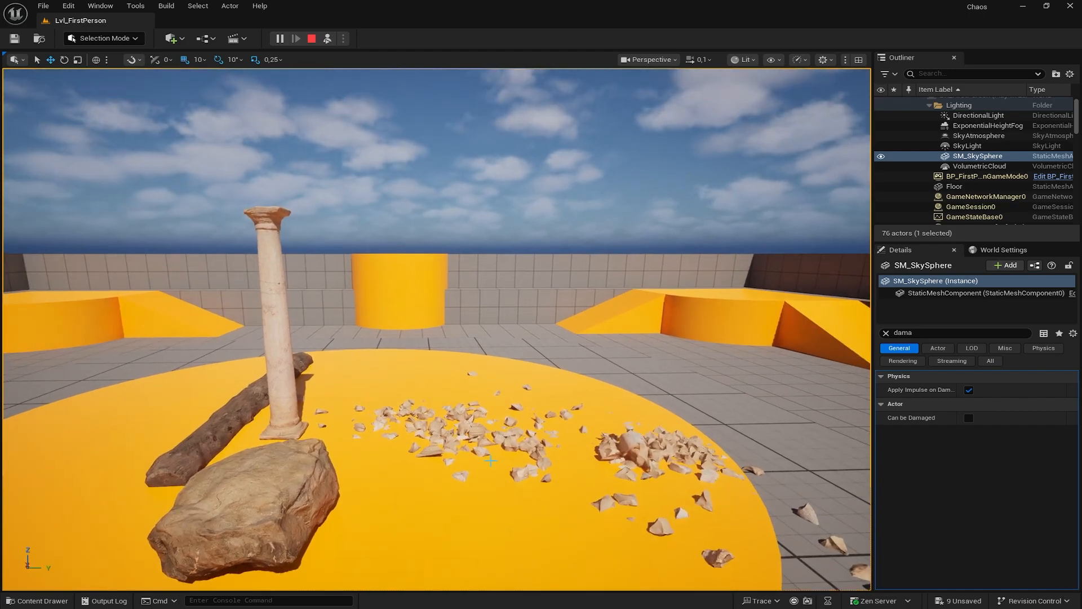
right_click_drag(636, 454, 602, 439)
right_click_drag(553, 480, 567, 488)
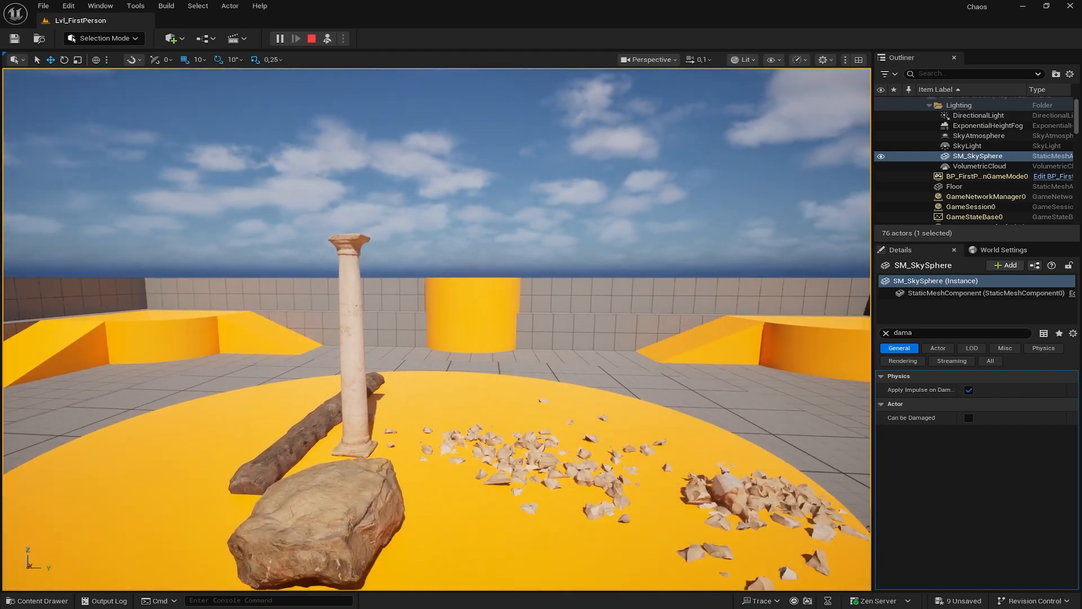
left_click(542, 461)
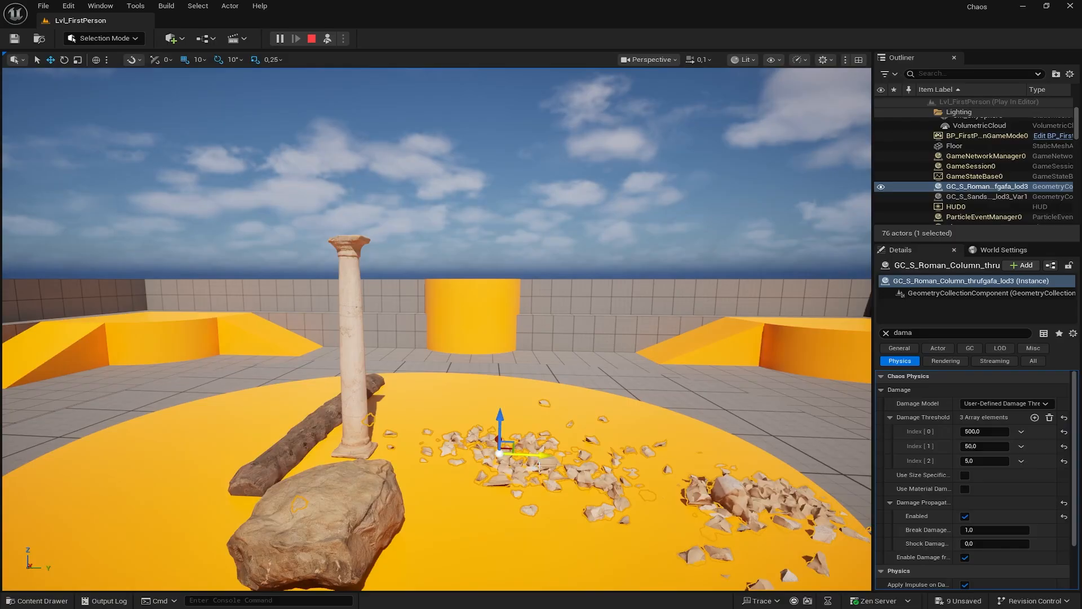
left_click(116, 39)
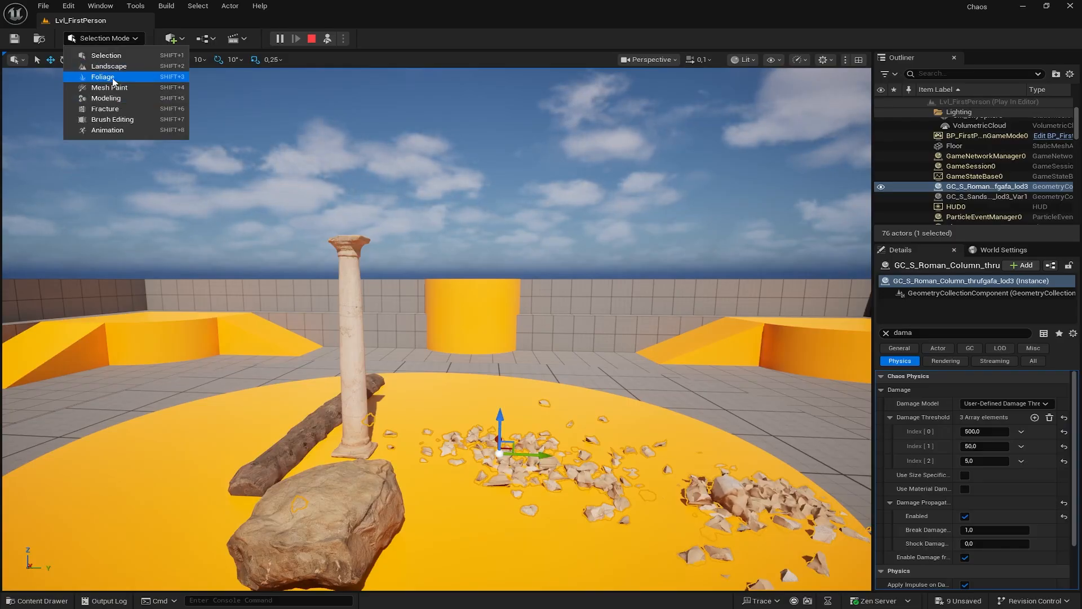
- Switch to Fracture Mode, end the simulation with Esc, and fly back to the intact column
left_click(110, 109)
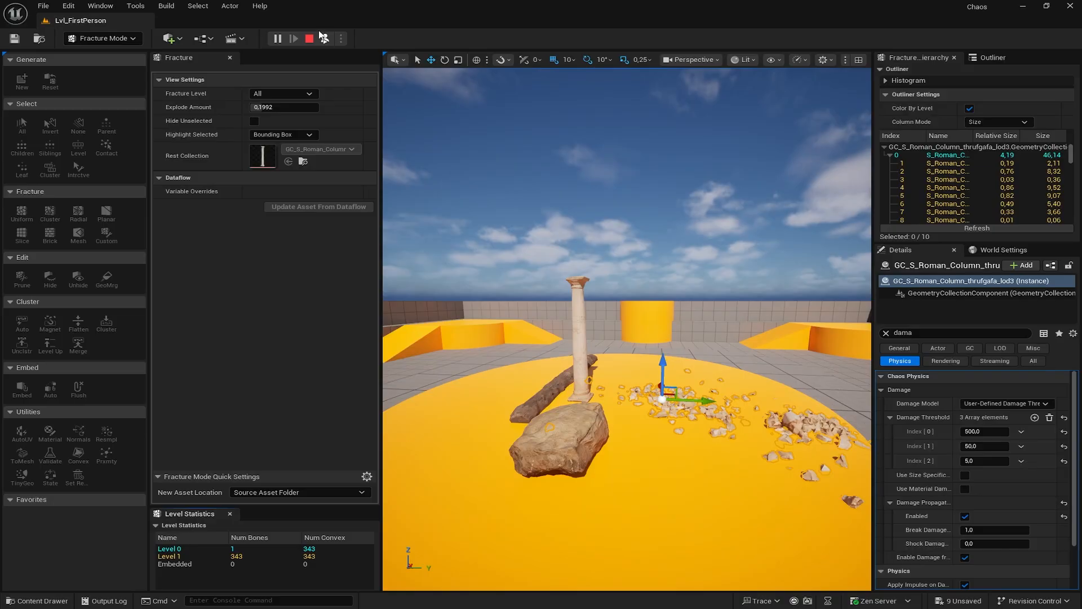
key("Escape")
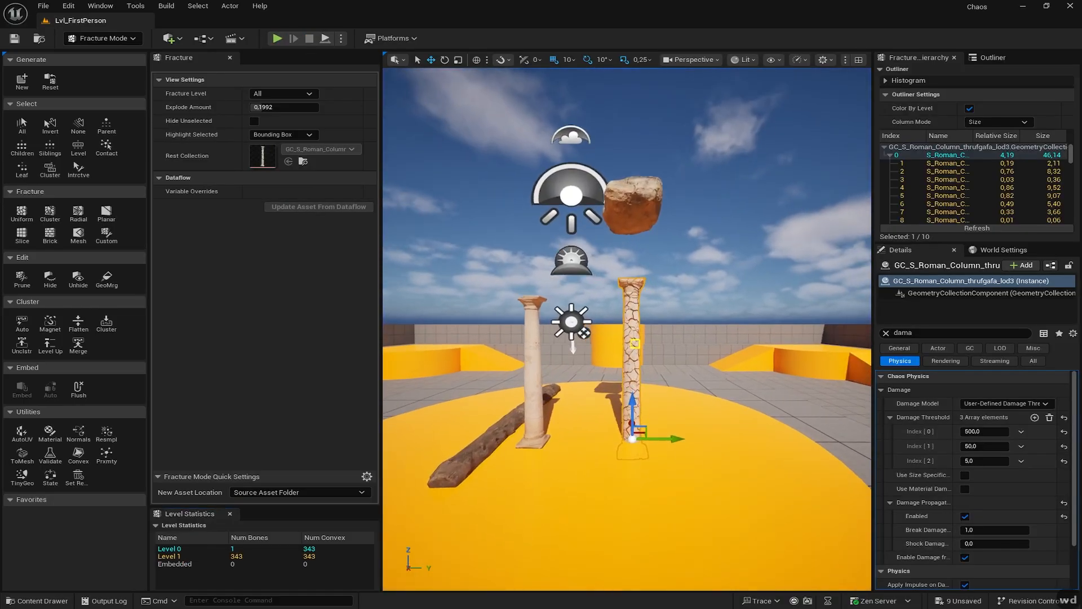
key("d")
key("w")
key("w")
key("w")
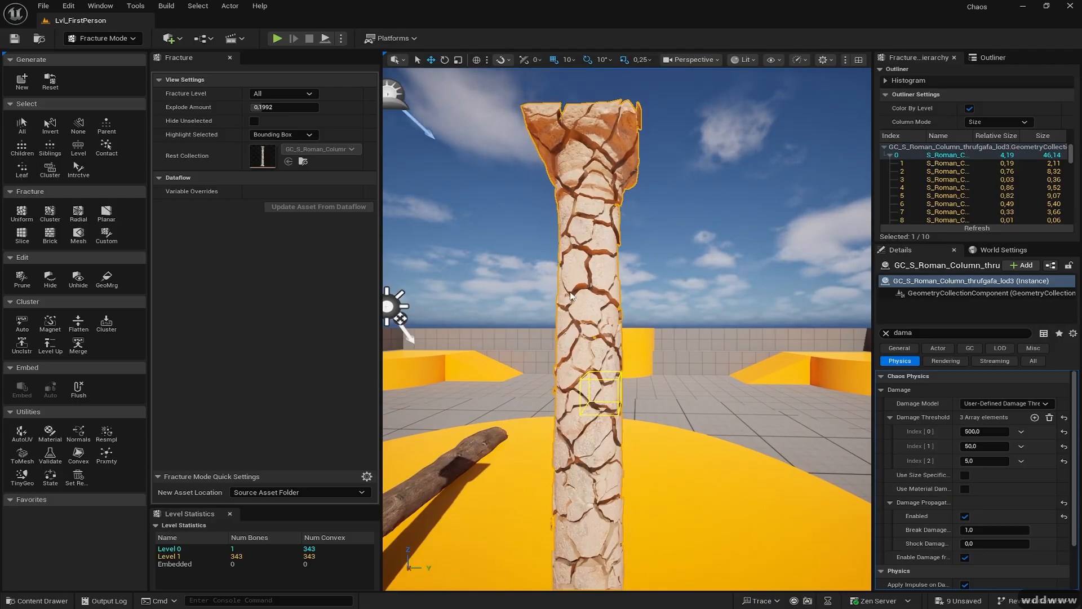
key("s")
key("s")
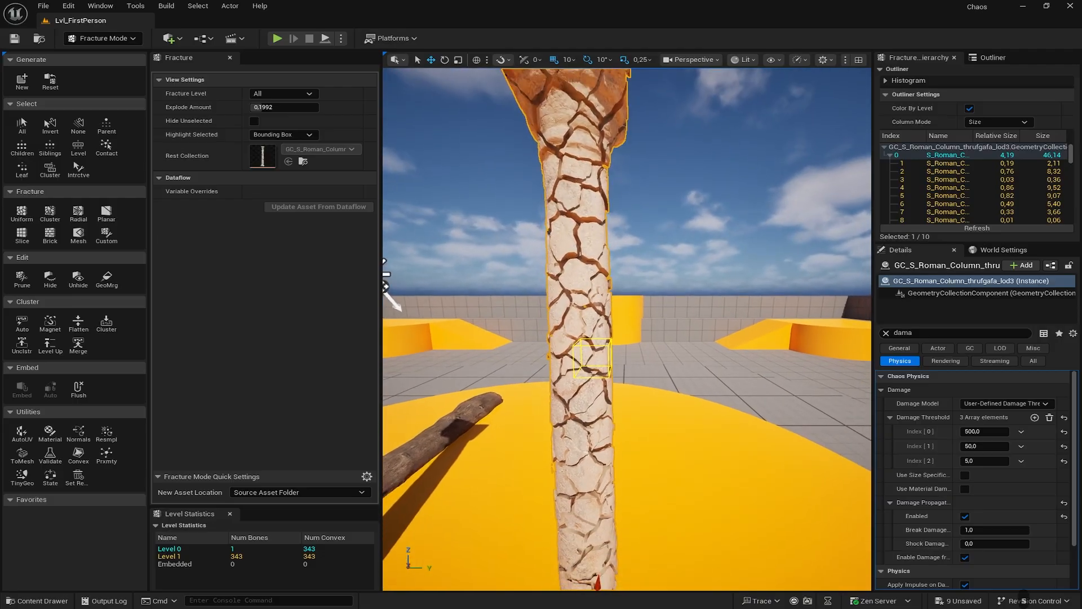
right_click_drag(626, 329, 633, 324)
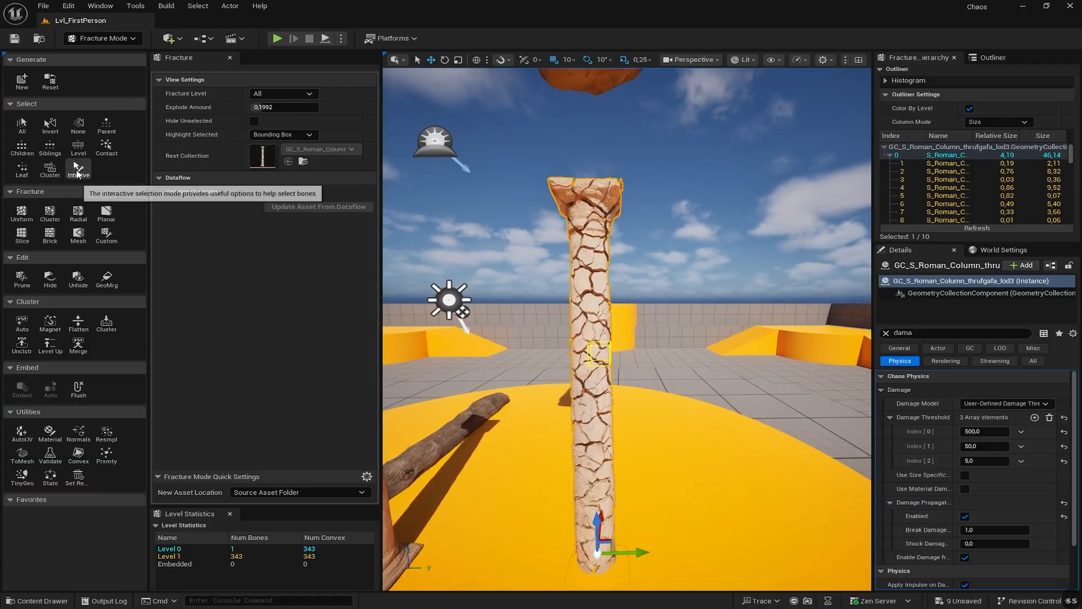
- Rect-select the 52 middle pieces interactively and cluster them under a new parent
left_click(79, 169)
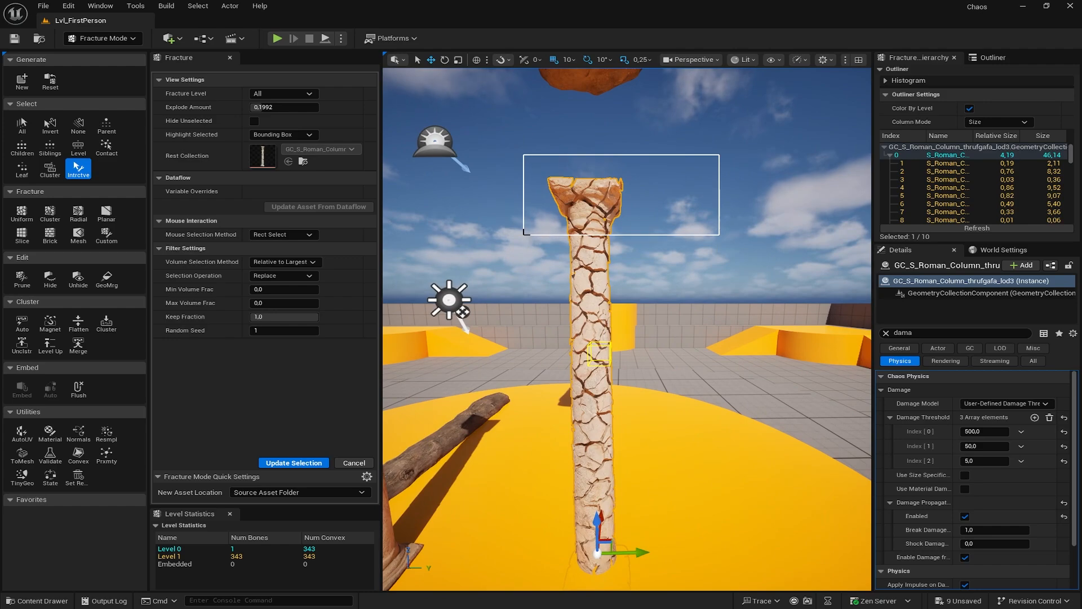
left_click_drag(526, 232, 525, 231)
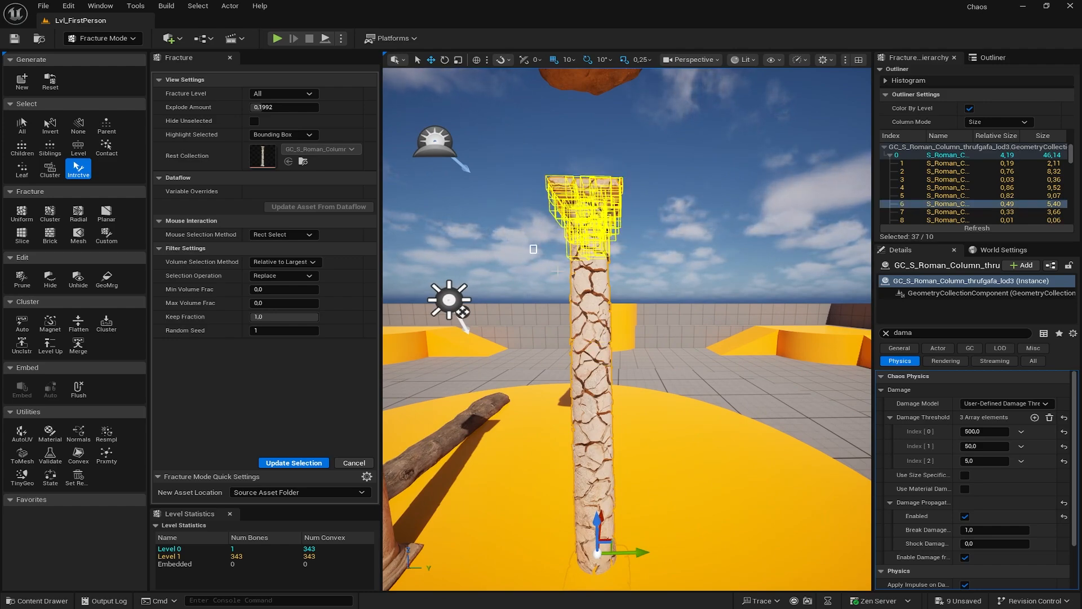
left_click_drag(531, 244, 624, 306)
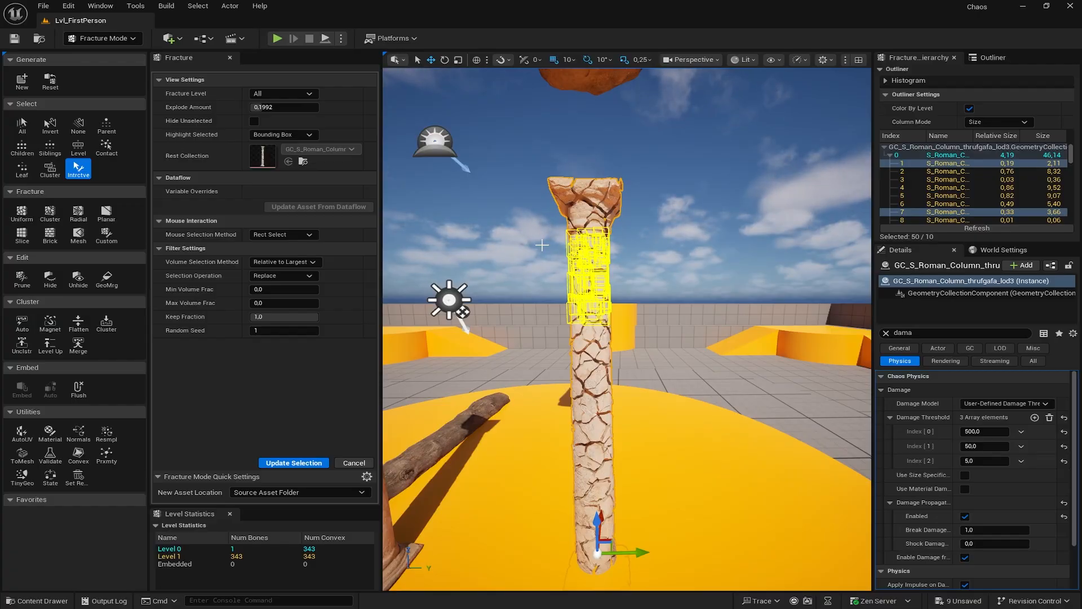
left_click_drag(541, 245, 619, 314)
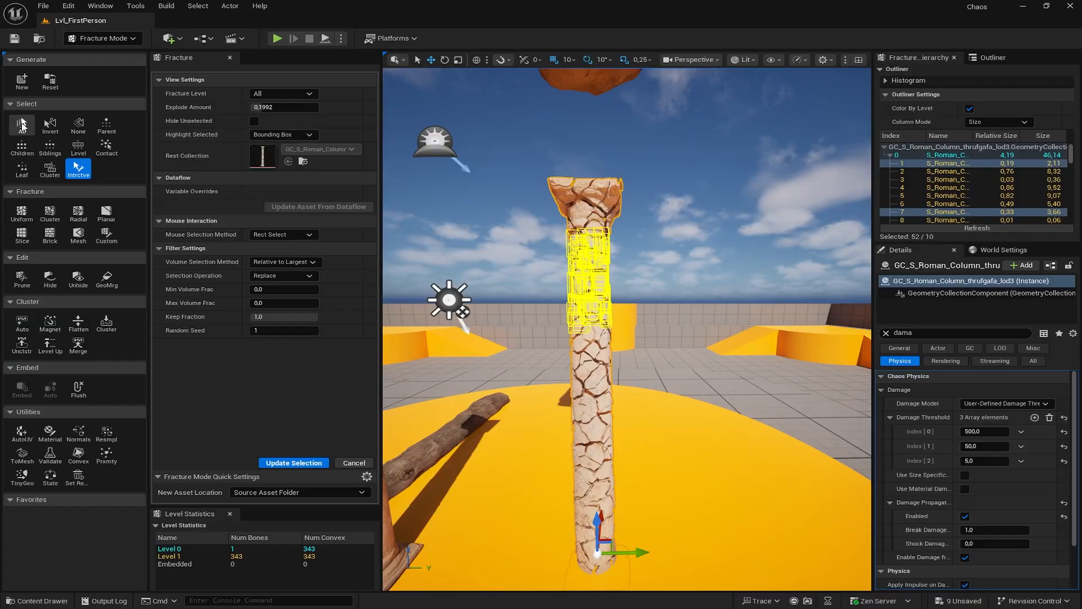
left_click(104, 323)
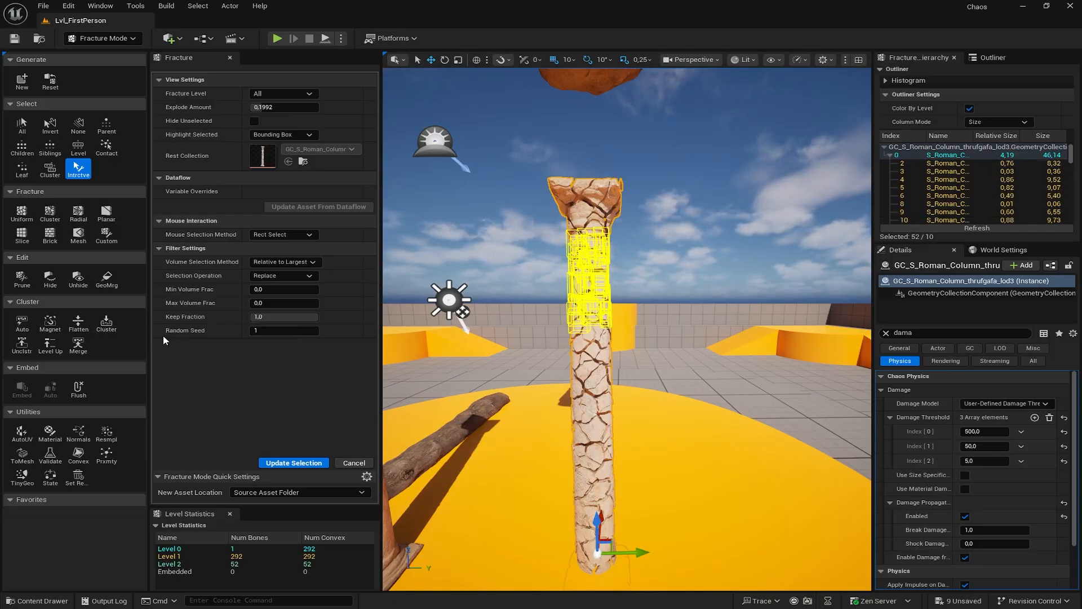
left_click(889, 155)
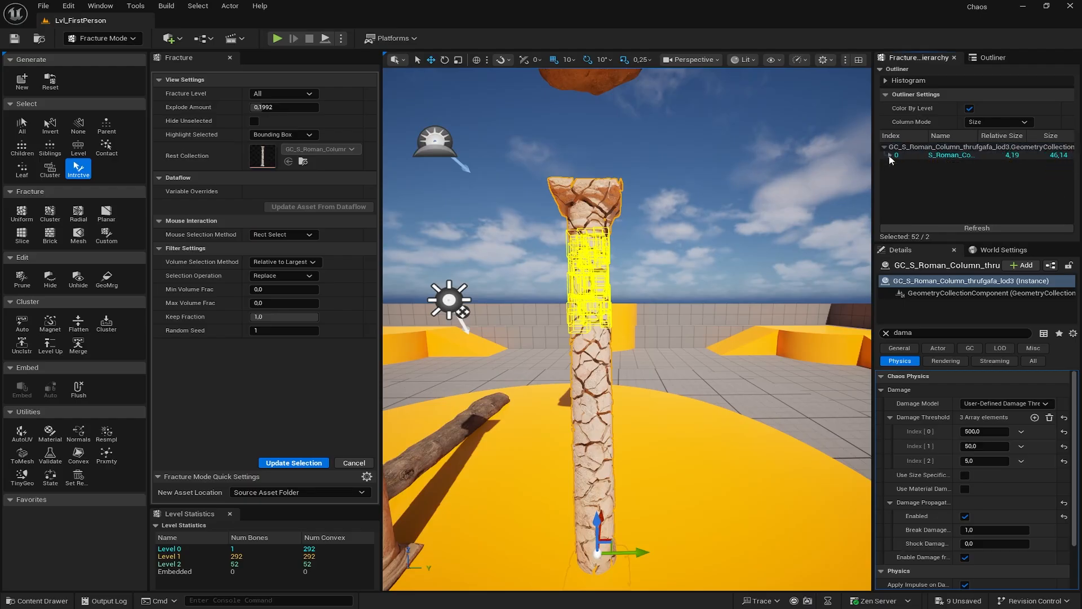
left_click(890, 155)
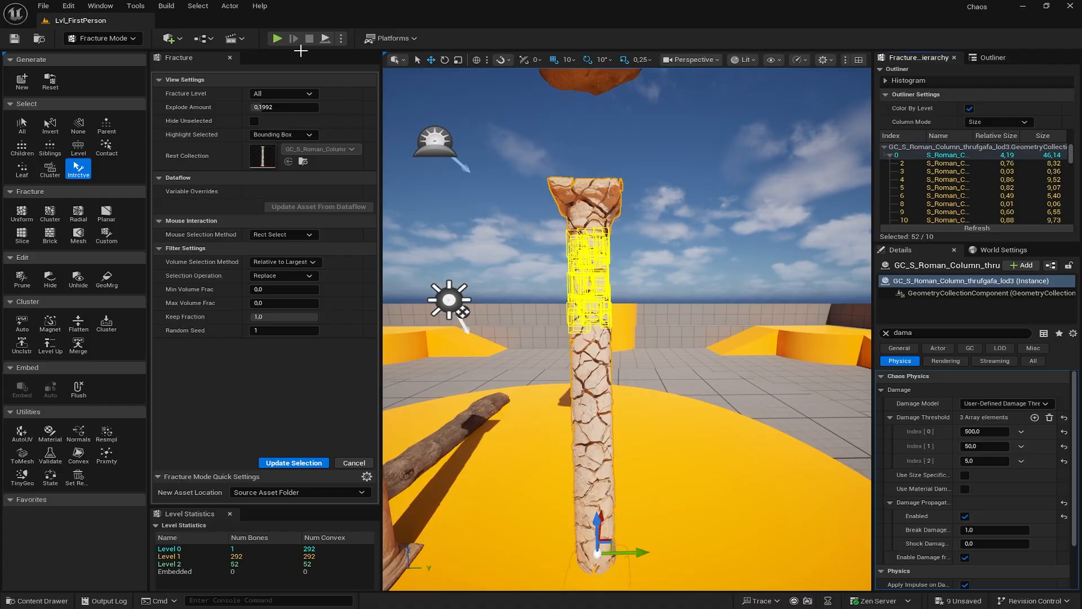
left_click(285, 94)
left_click(284, 127)
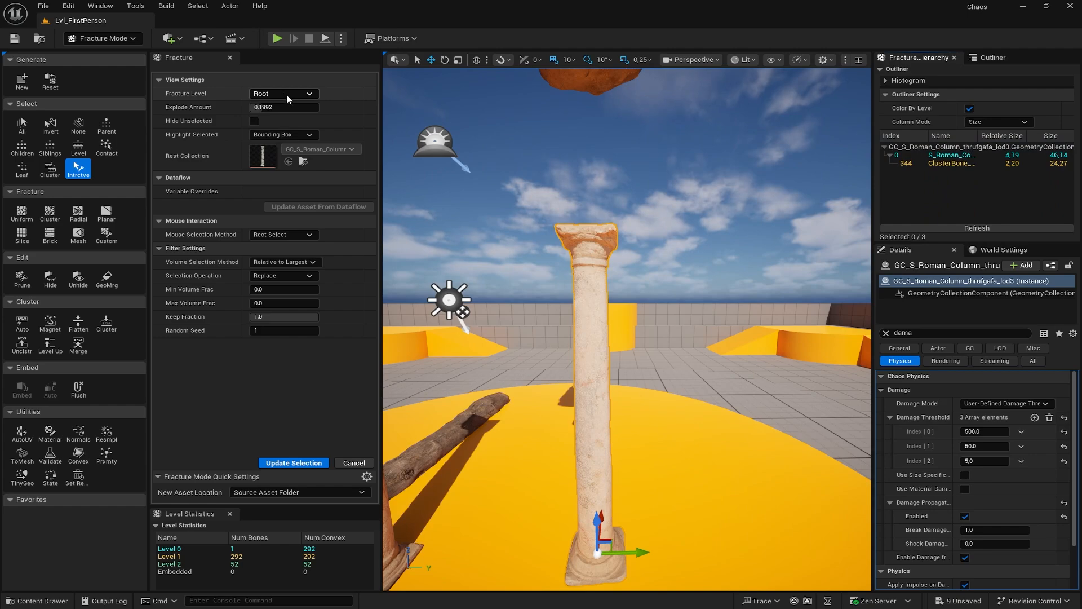
left_click(288, 97)
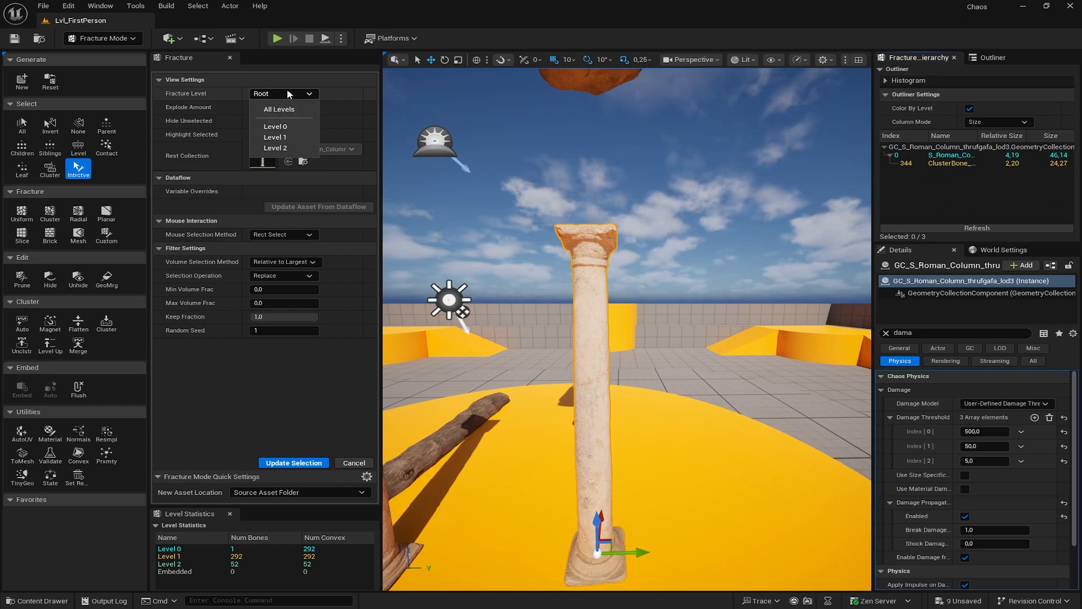
left_click(278, 138)
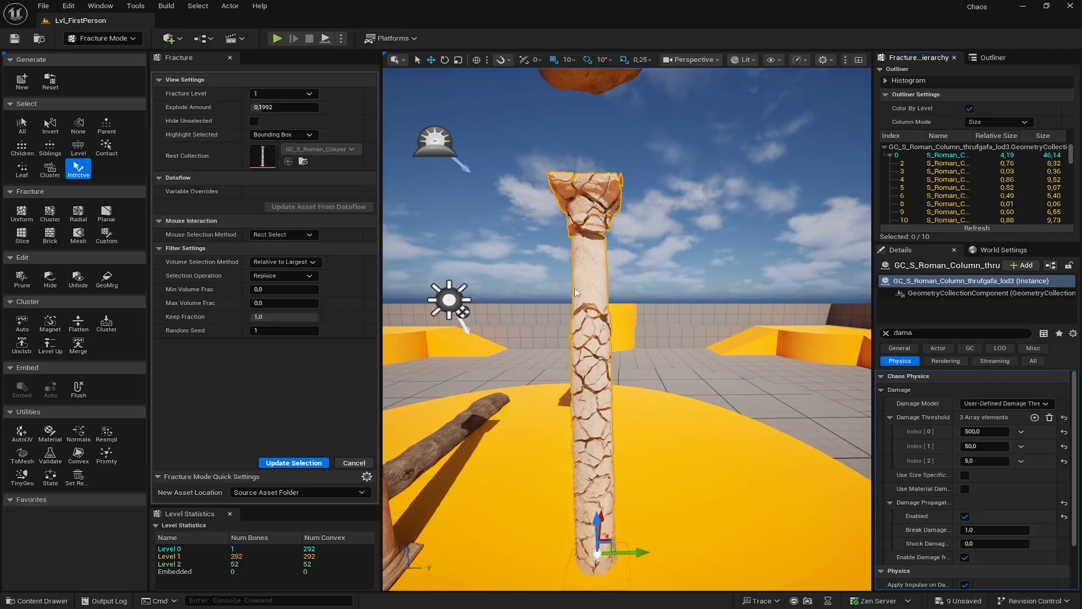
left_click(285, 94)
left_click(276, 148)
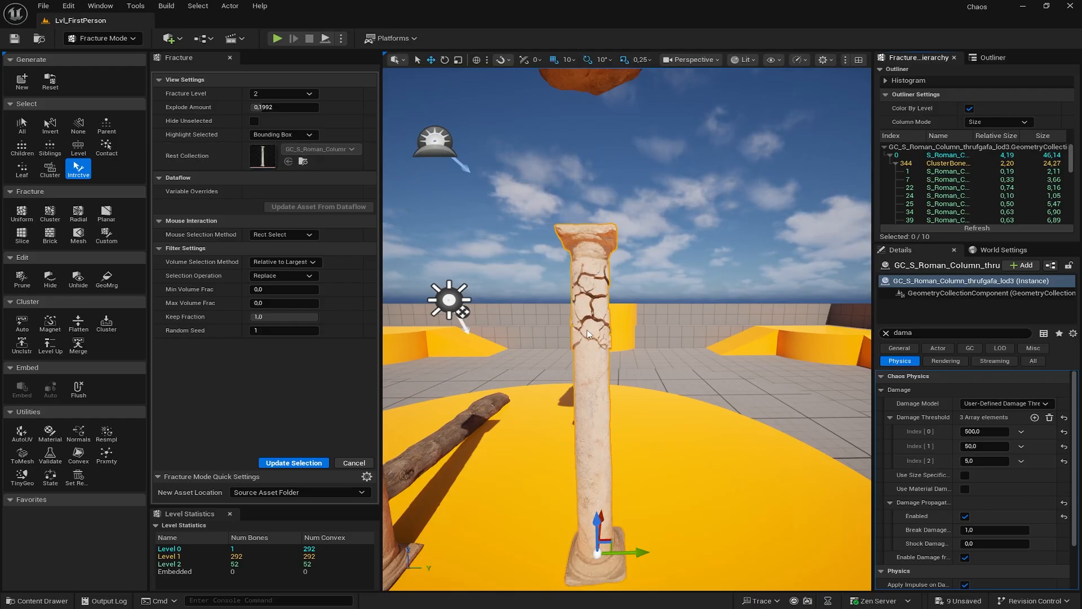
left_click(276, 93)
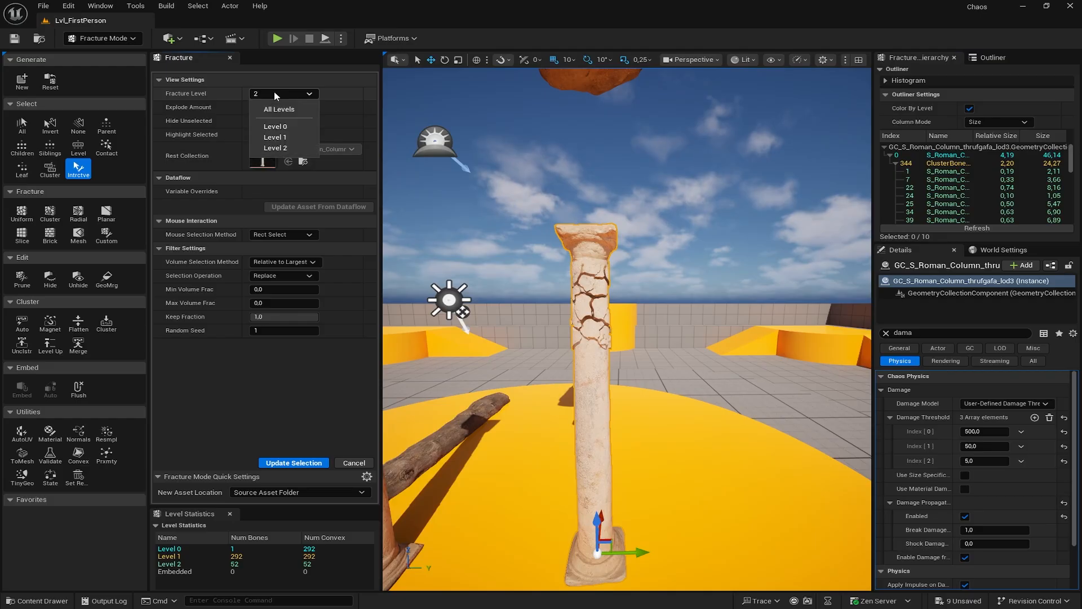
left_click(326, 101)
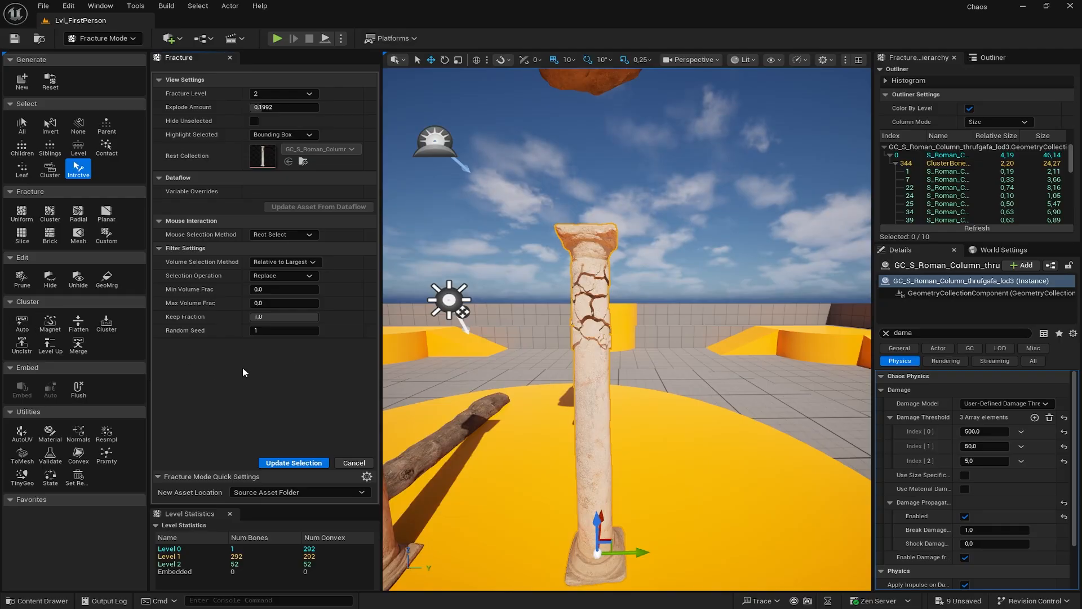
left_click(279, 93)
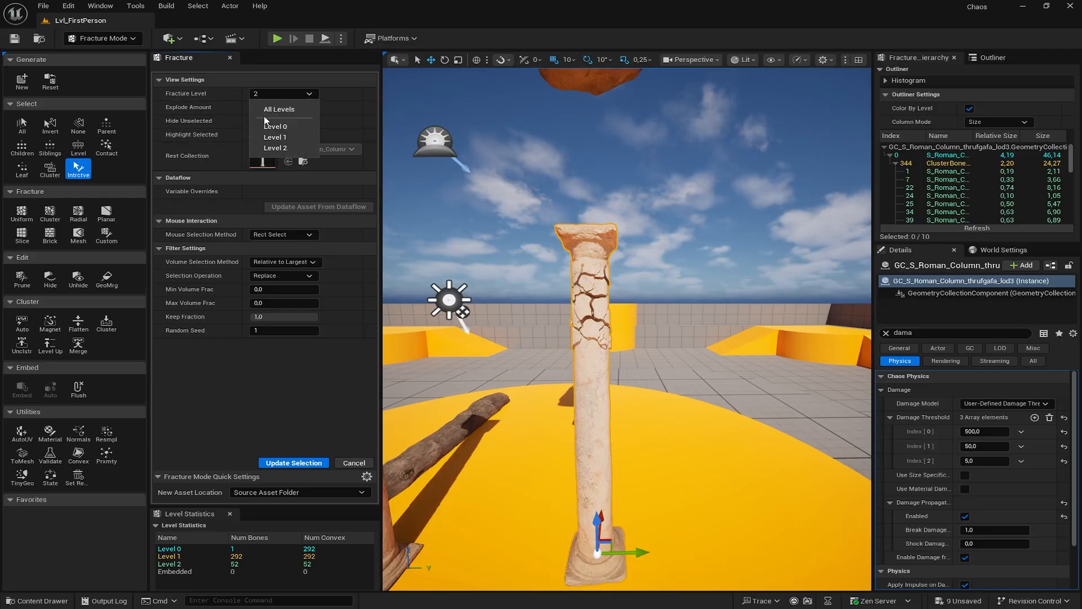
left_click(271, 113)
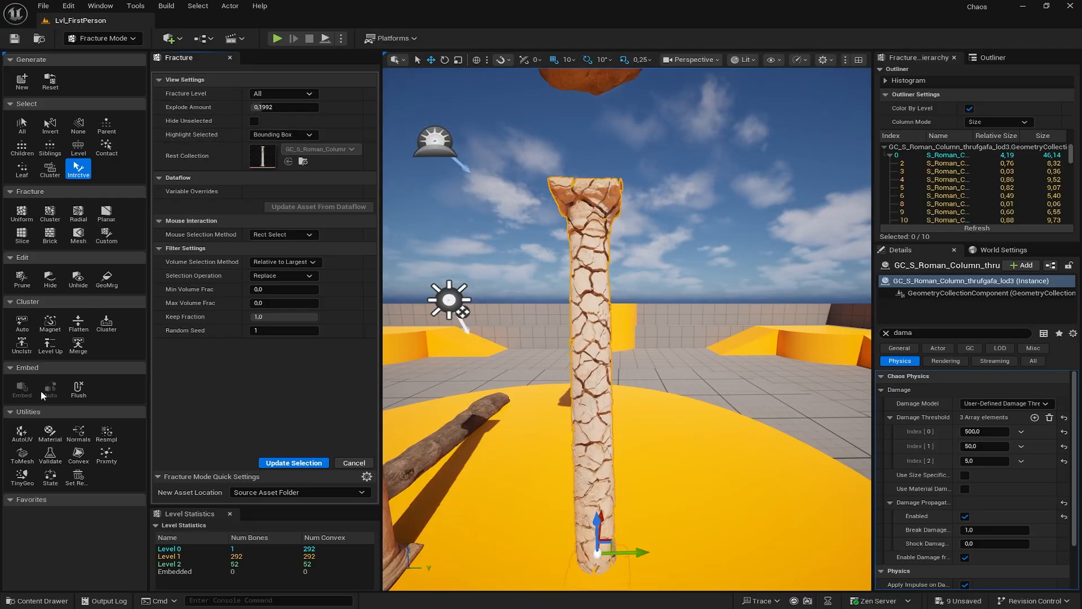
- Try Auto Cluster on the fractured pieces with 100 cluster sites
left_click(22, 323)
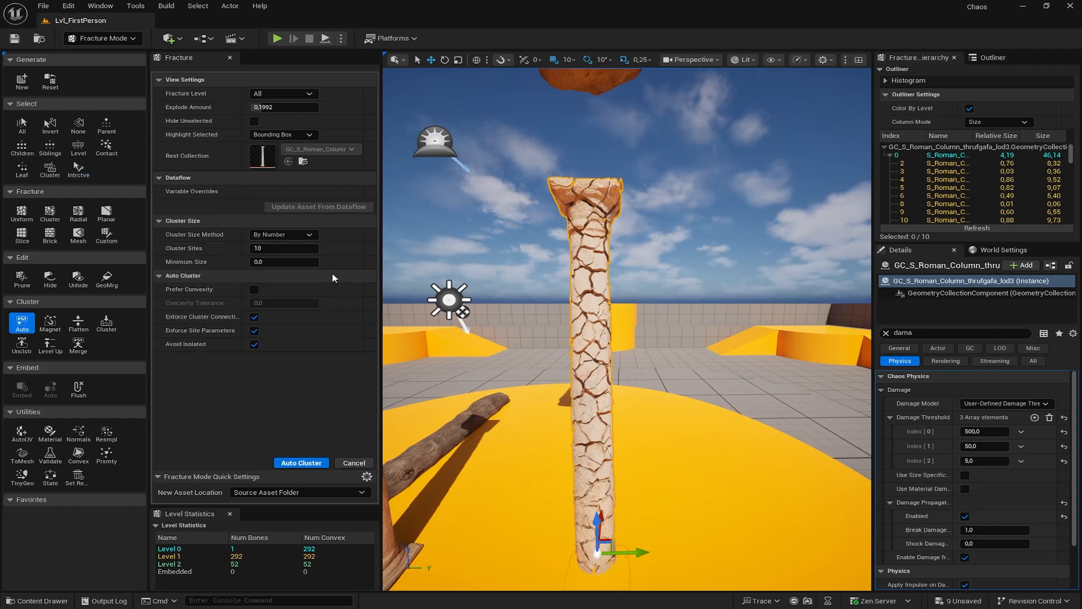
left_click(286, 250)
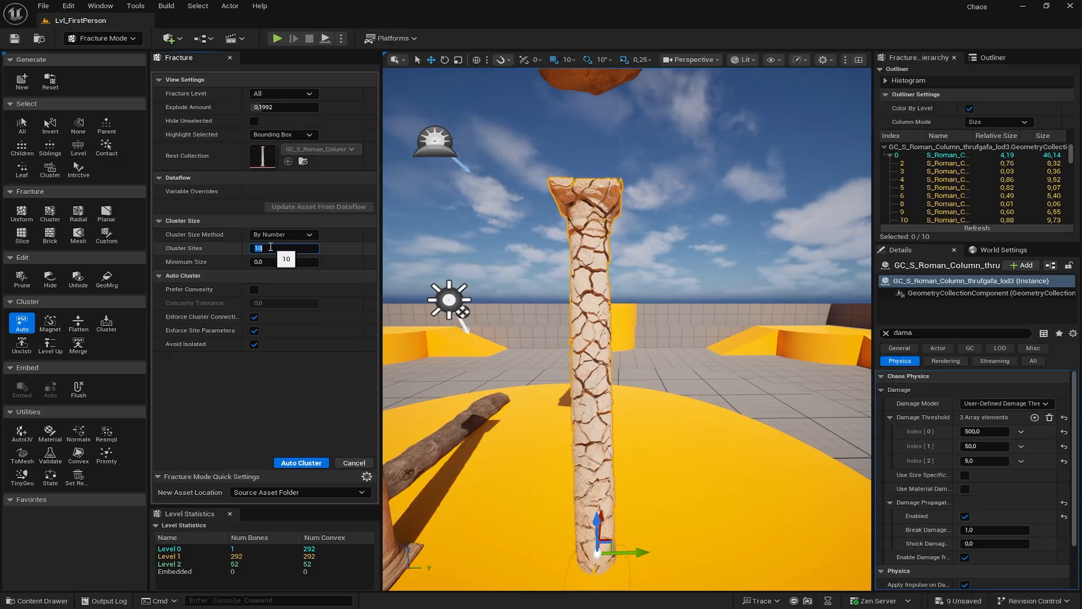
type("100")
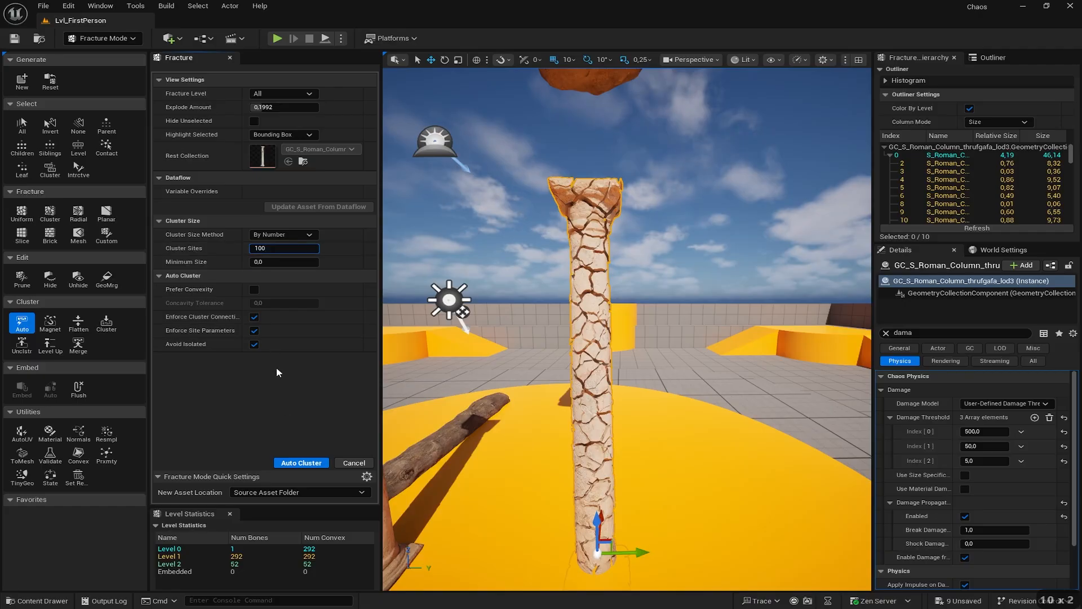
left_click(287, 420)
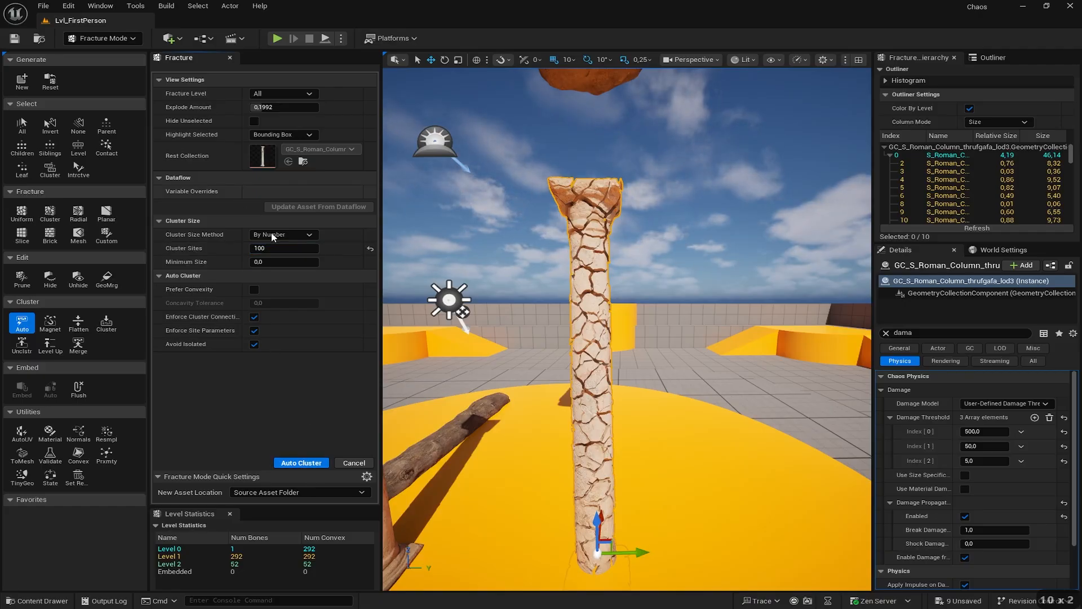
left_click(300, 464)
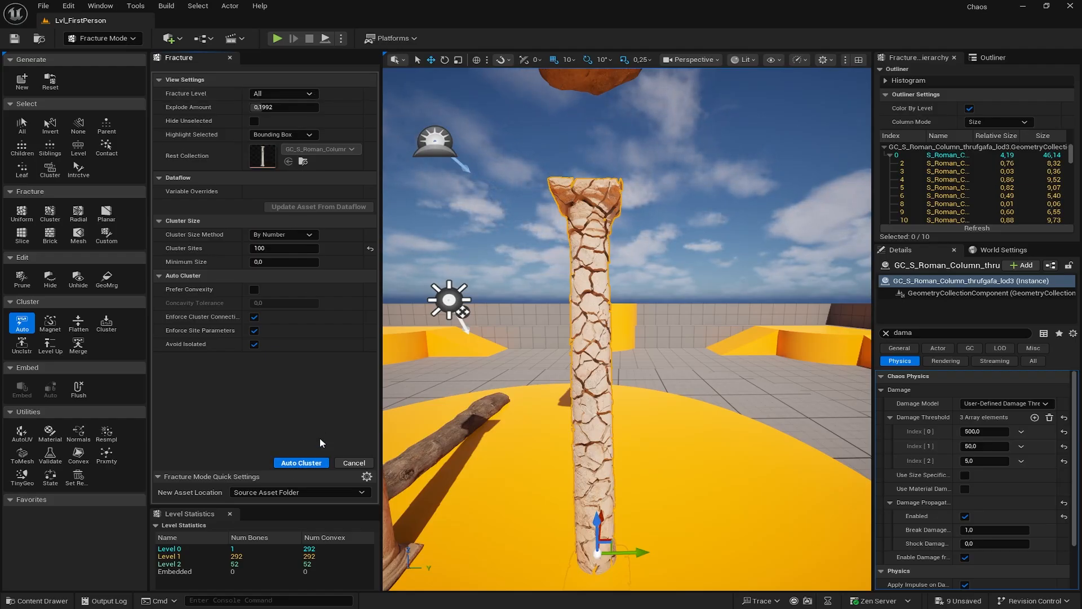
left_click(305, 464)
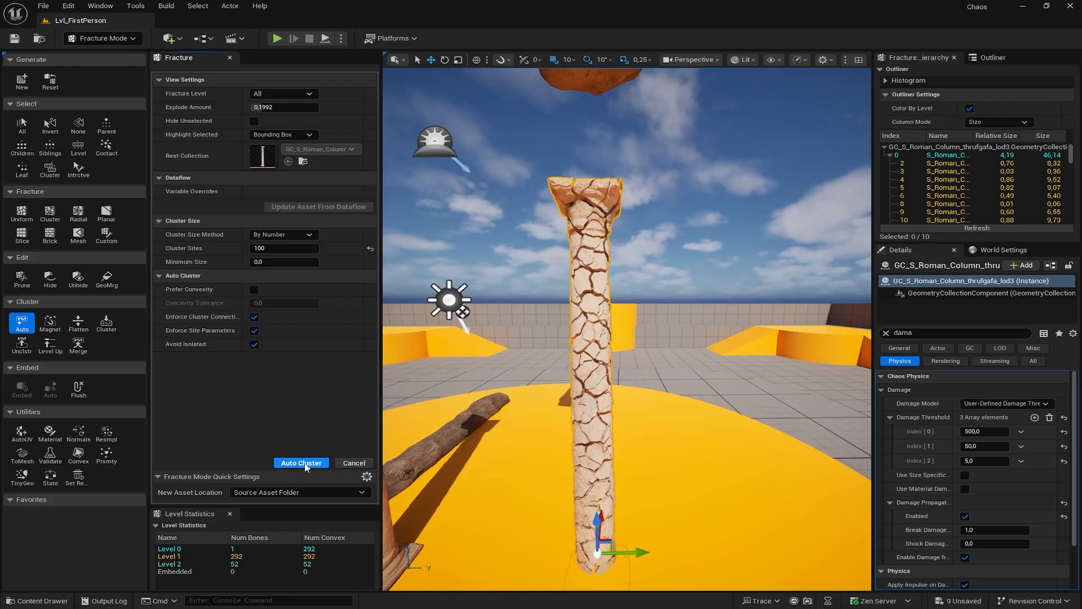
left_click(305, 464)
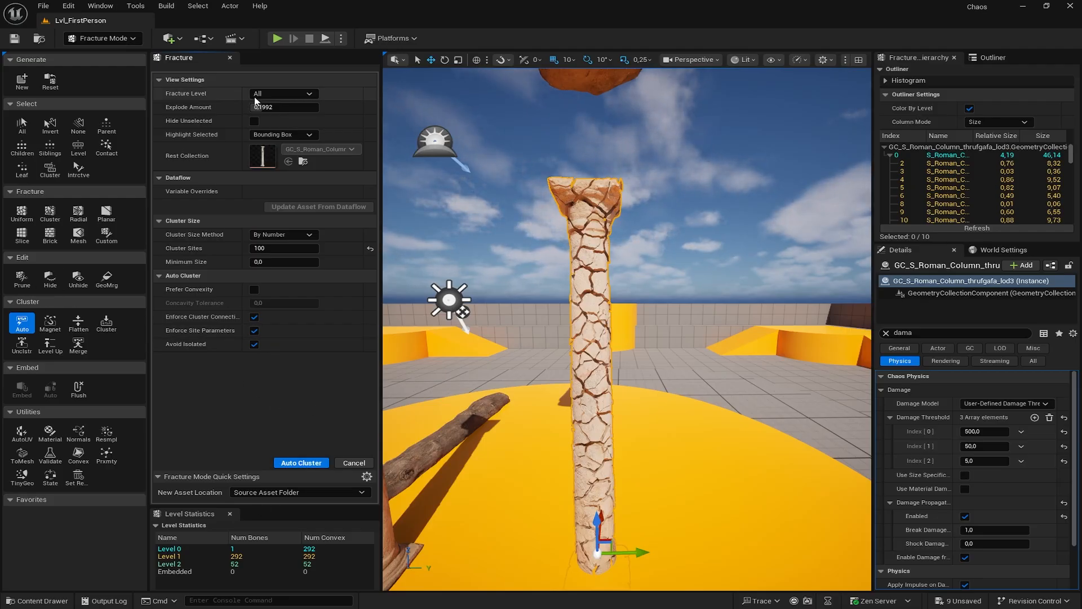
left_click(356, 464)
- Undo back to the unclustered pieces and re-run Auto Cluster with 100, then 50 sites
key("ctrl+z")
key("ctrl+z")
key("ctrl+z")
key("ctrl+z")
key("ctrl+z")
key("ctrl+z")
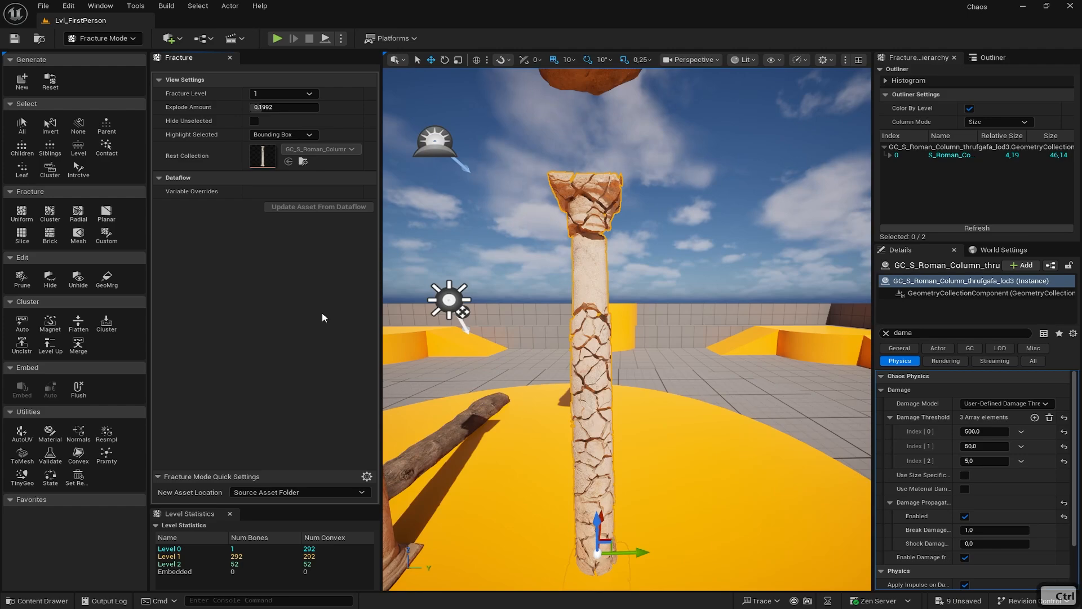
key("ctrl+z")
key("ctrl+z")
key("ctrl+z")
key("ctrl+z")
key("ctrl+z")
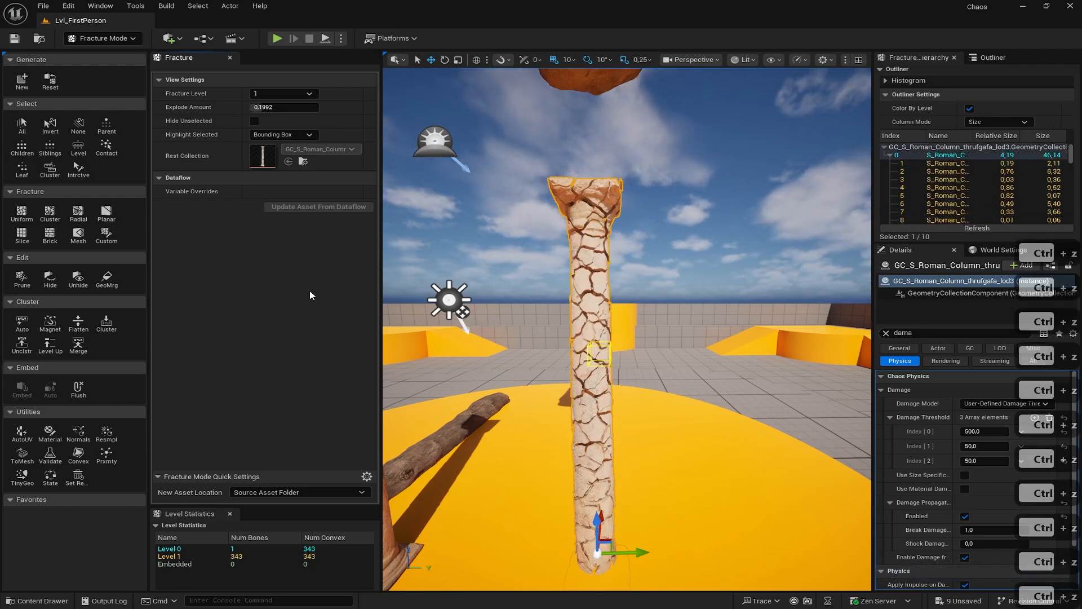
left_click(20, 321)
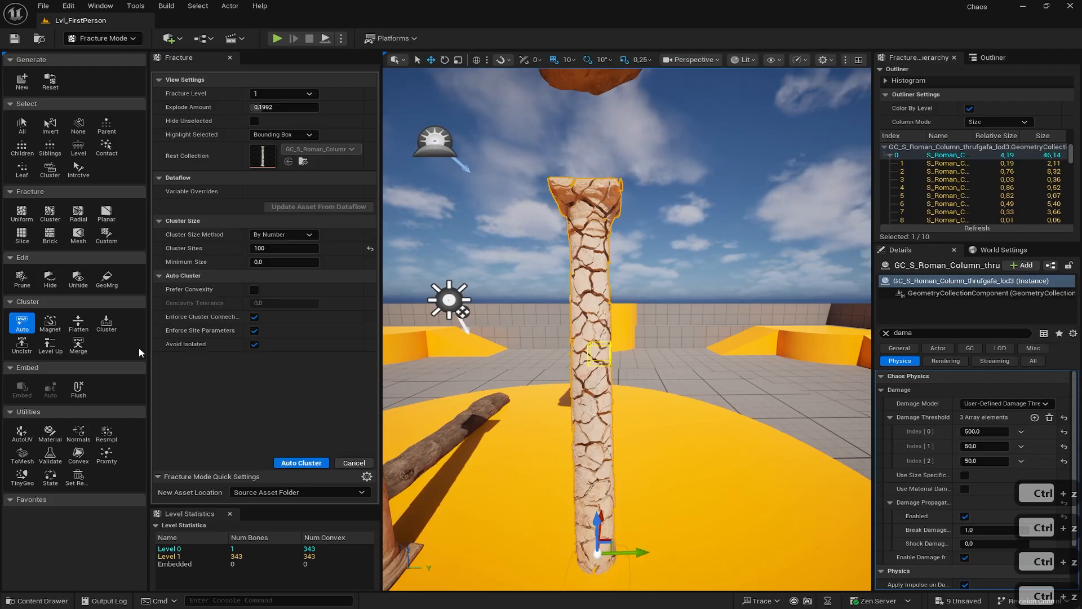
left_click(308, 464)
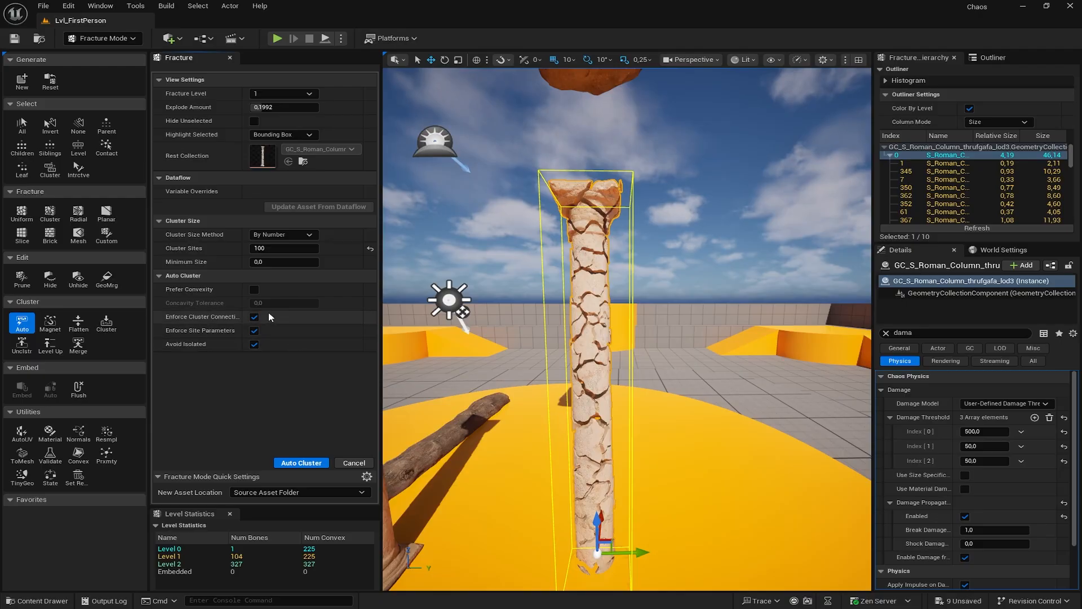
left_click(265, 252)
type("50")
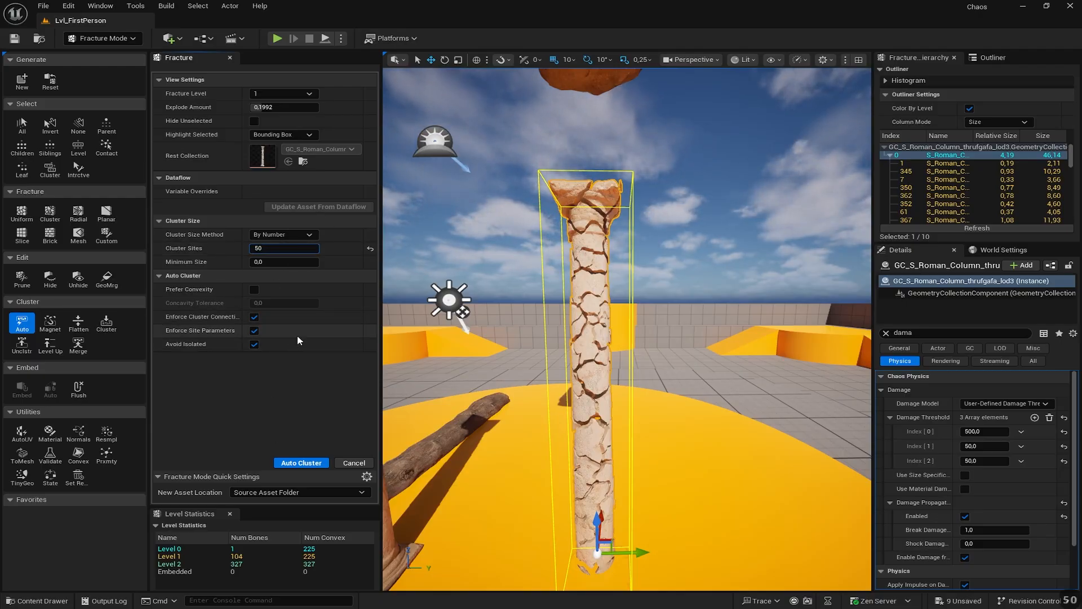
left_click(301, 463)
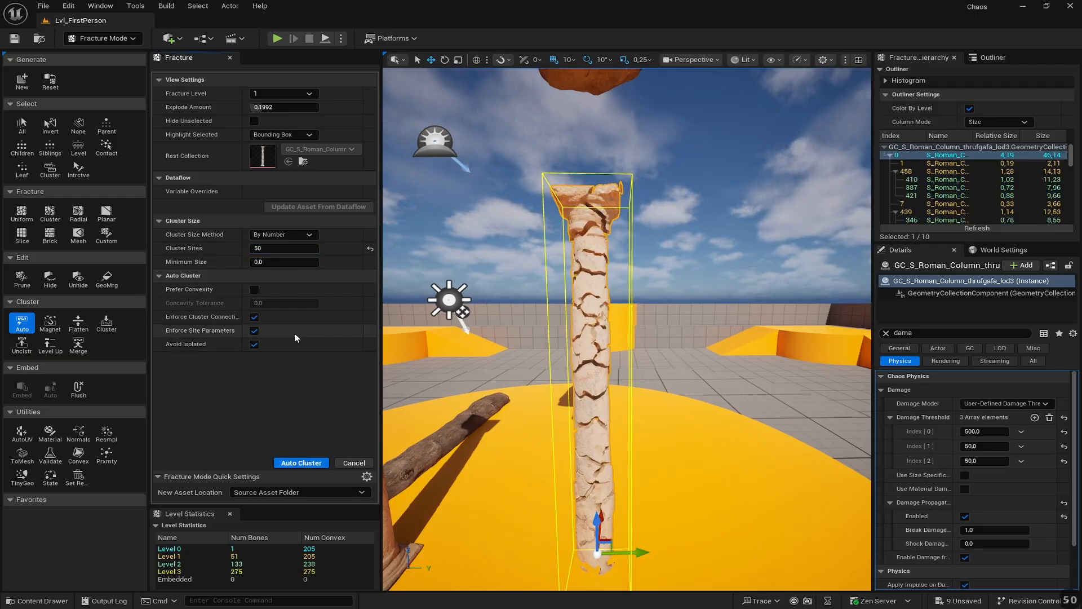
- Auto-cluster with 10 sites and drag the Level Statistics splitter upward
left_click(276, 248)
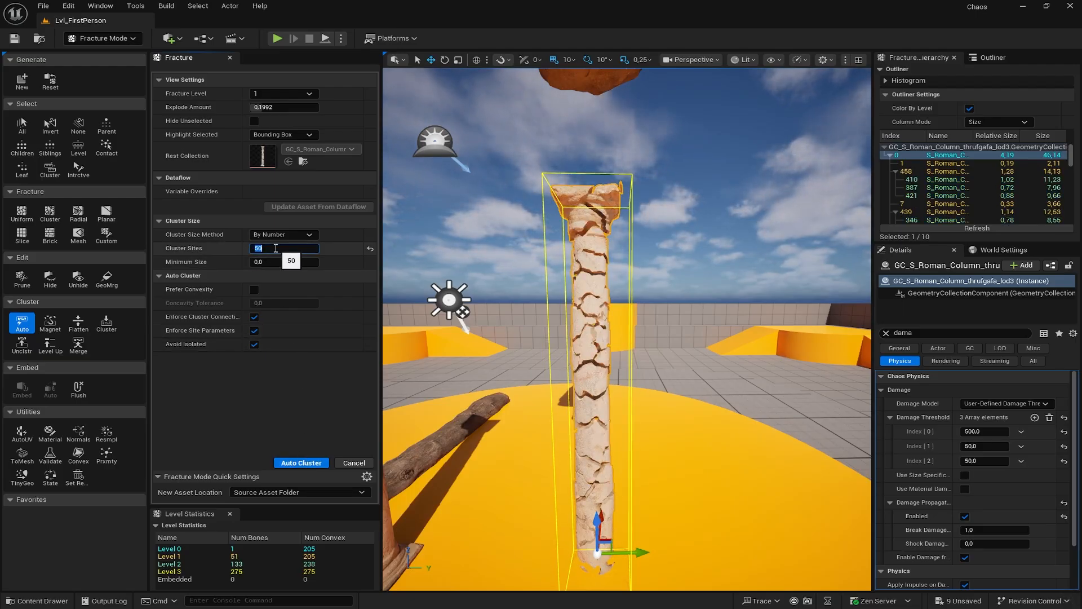
type("10")
key("Return")
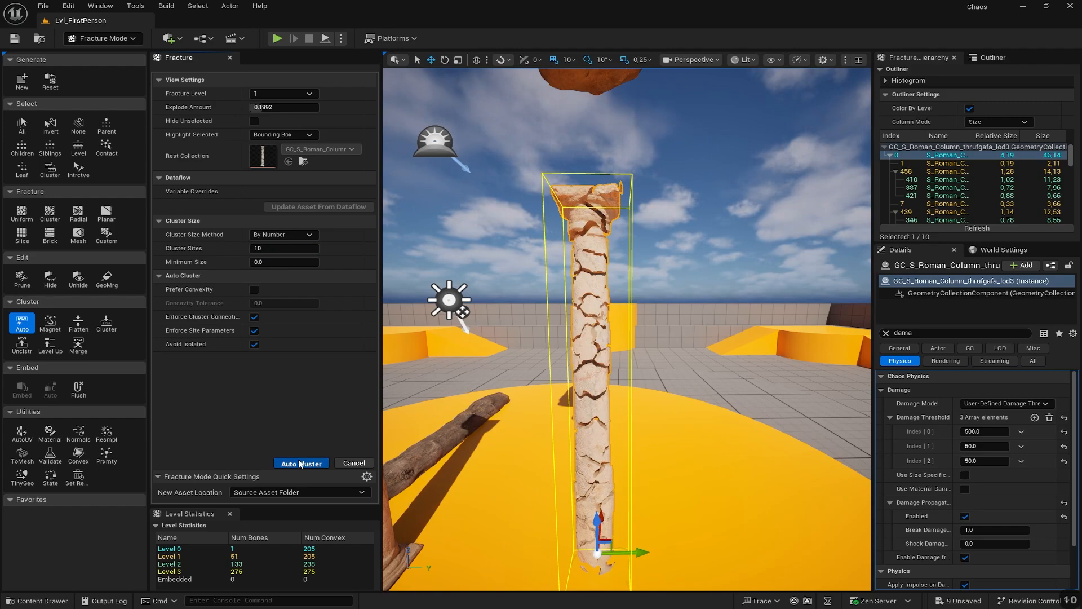
left_click(300, 463)
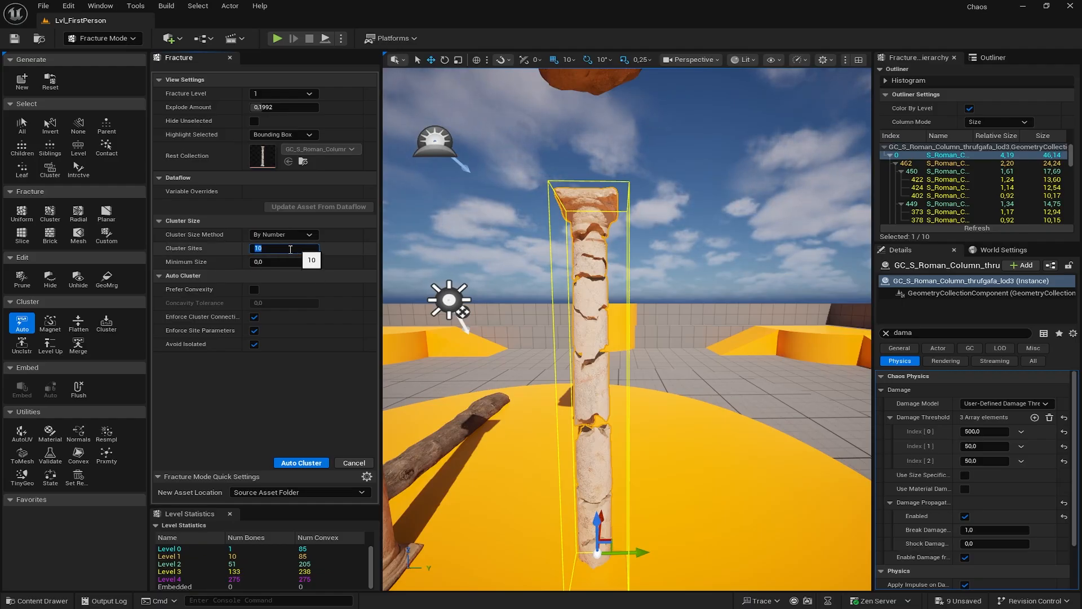
left_click(272, 248)
left_click(277, 401)
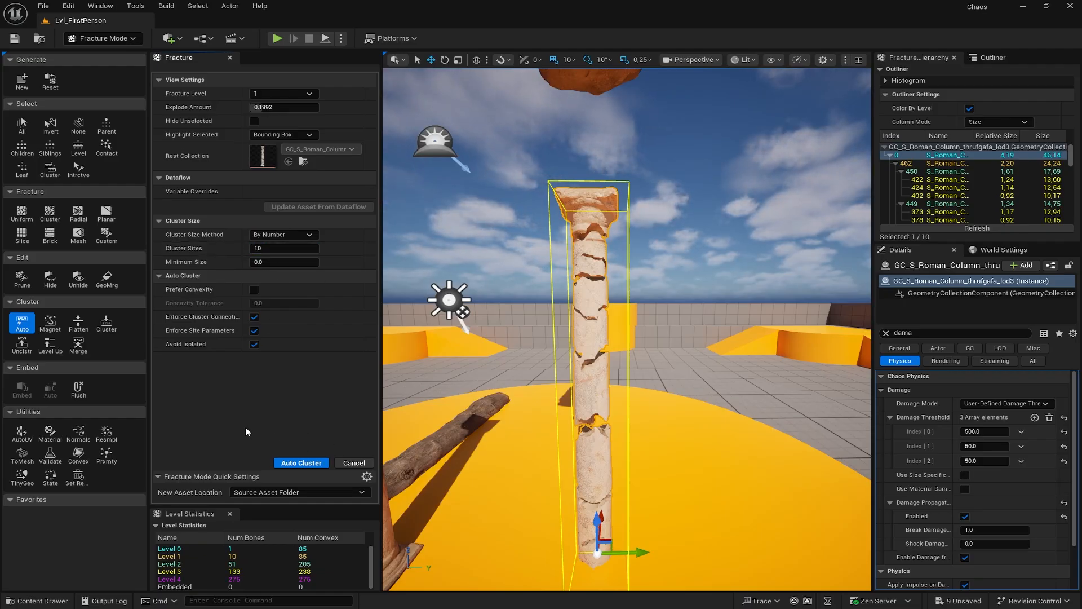
left_click(303, 463)
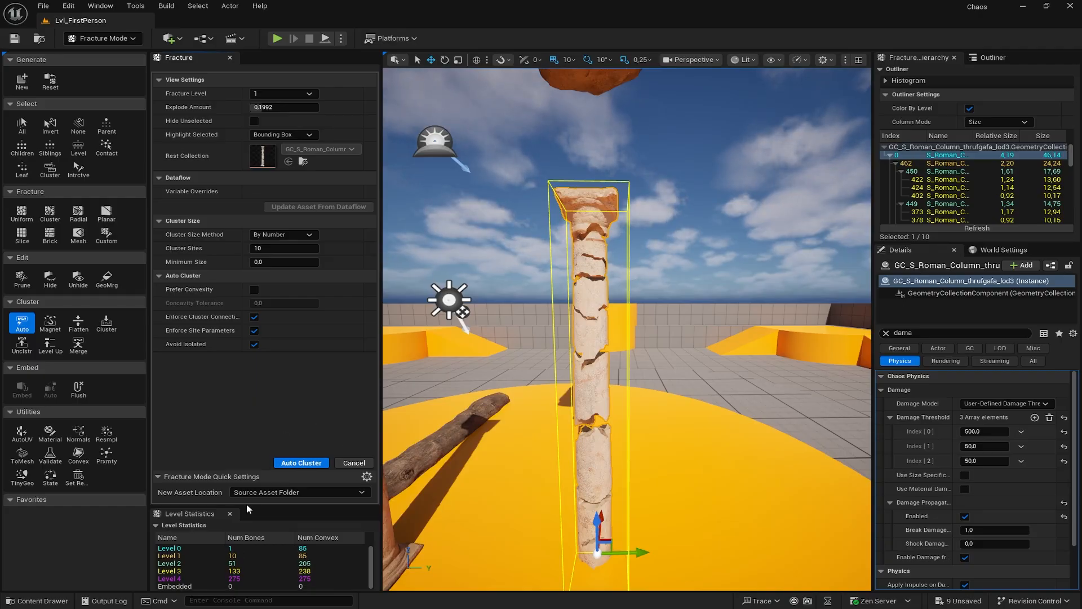
left_click_drag(243, 507, 243, 482)
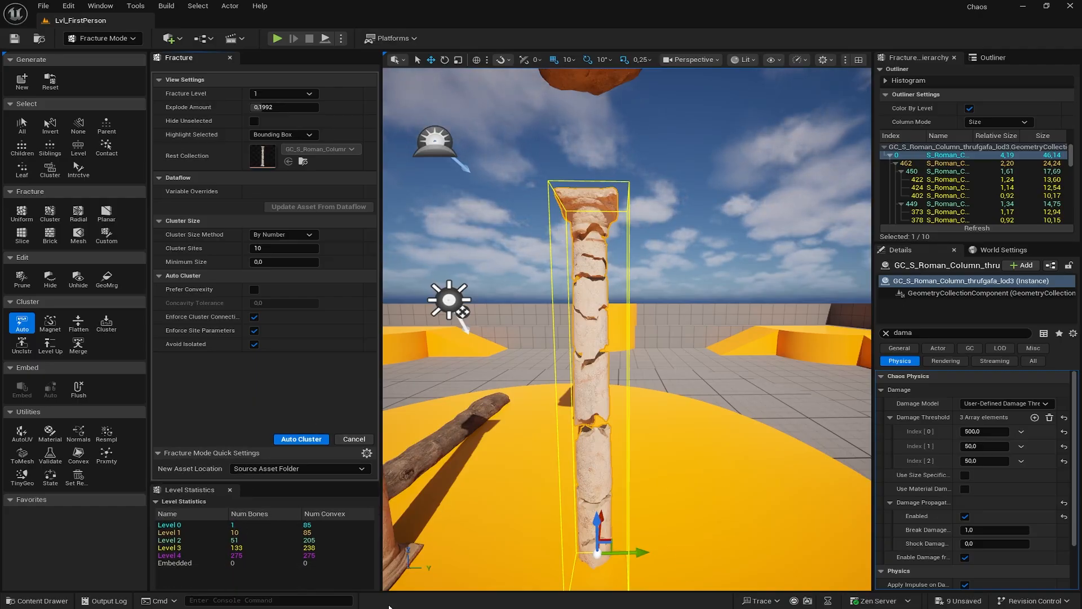
- Deselect the first column and select the second, unfractured Roman column
left_click(674, 275)
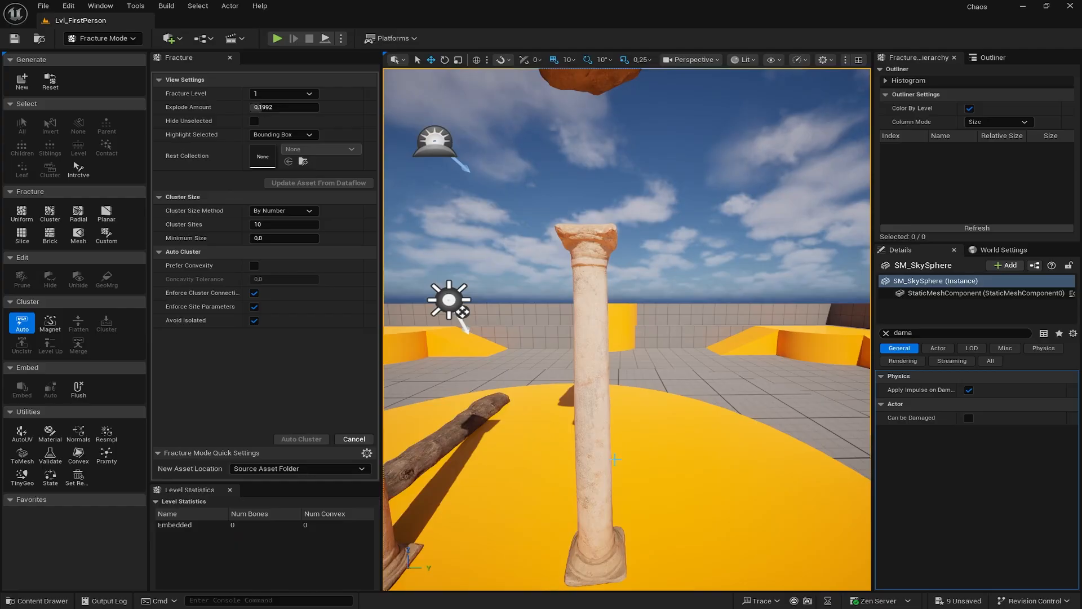
right_click_drag(504, 342, 506, 360)
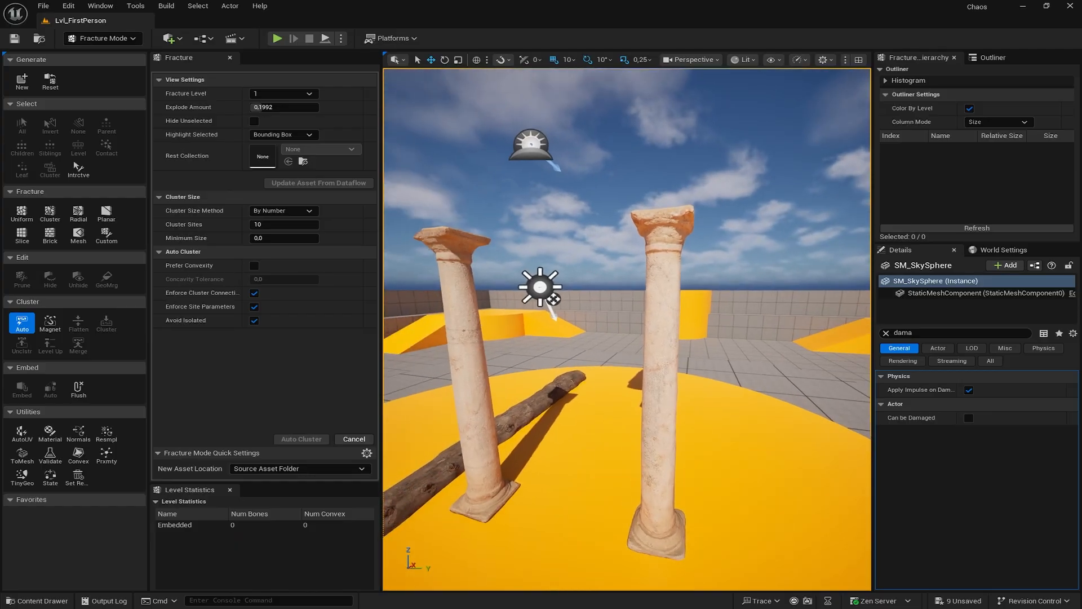
left_click(475, 367)
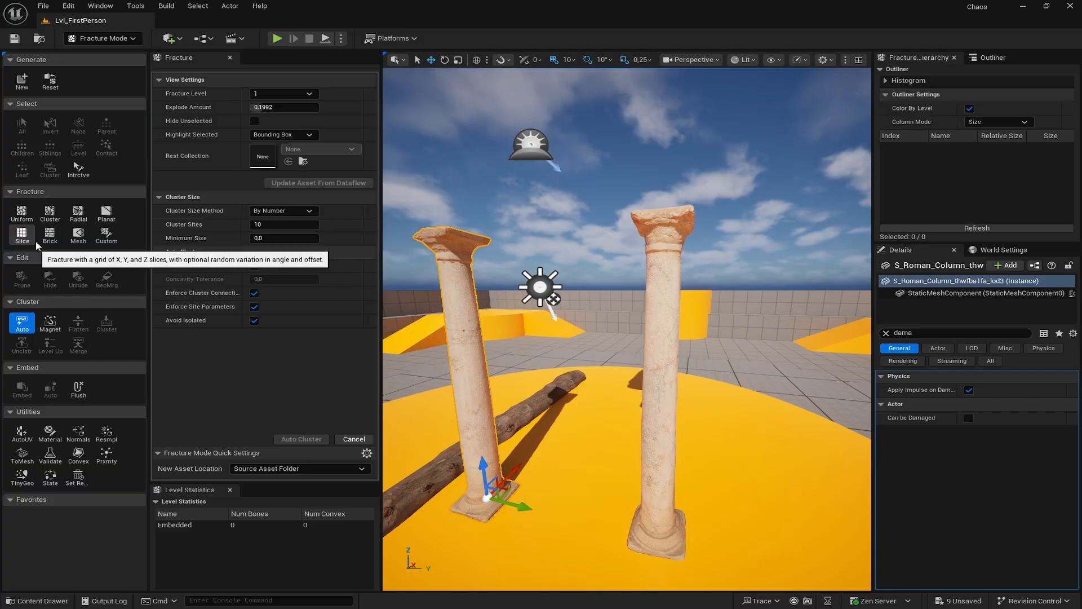
- Try Brick, then switch to Cluster Voronoi fracture with 8 clusters and 2–30 sites per cluster
left_click(50, 234)
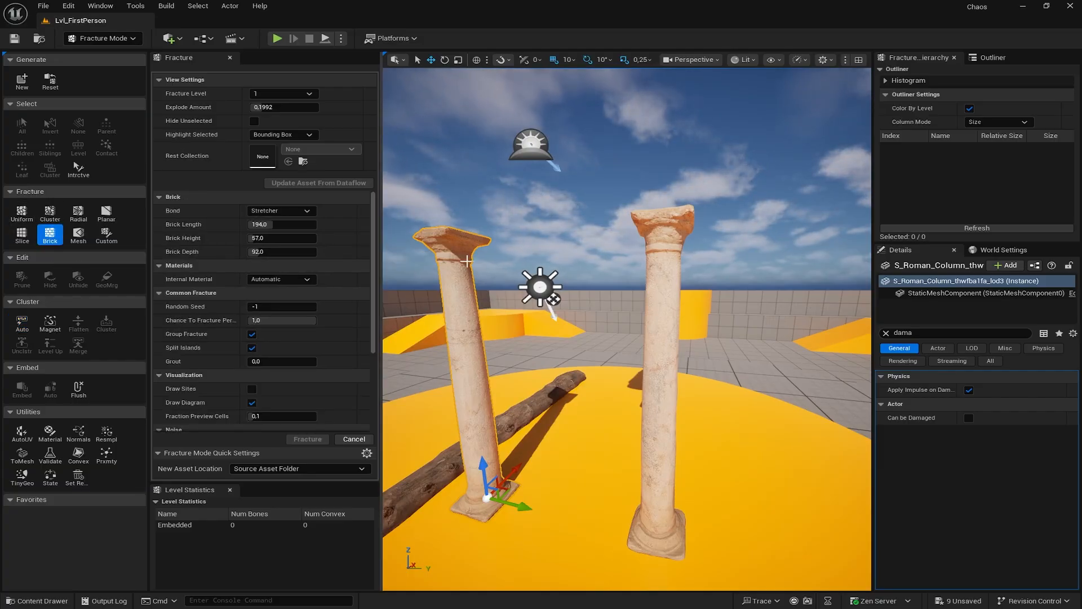
right_click_drag(467, 261, 423, 282)
key("a")
key("w")
key("a")
key("w")
key("a")
key("w")
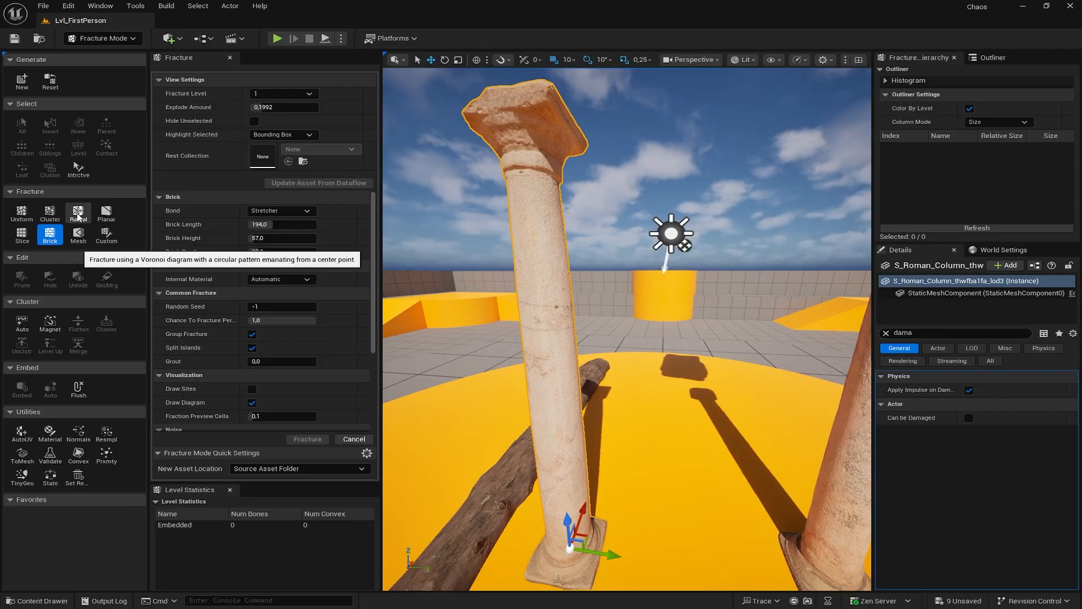
left_click(50, 215)
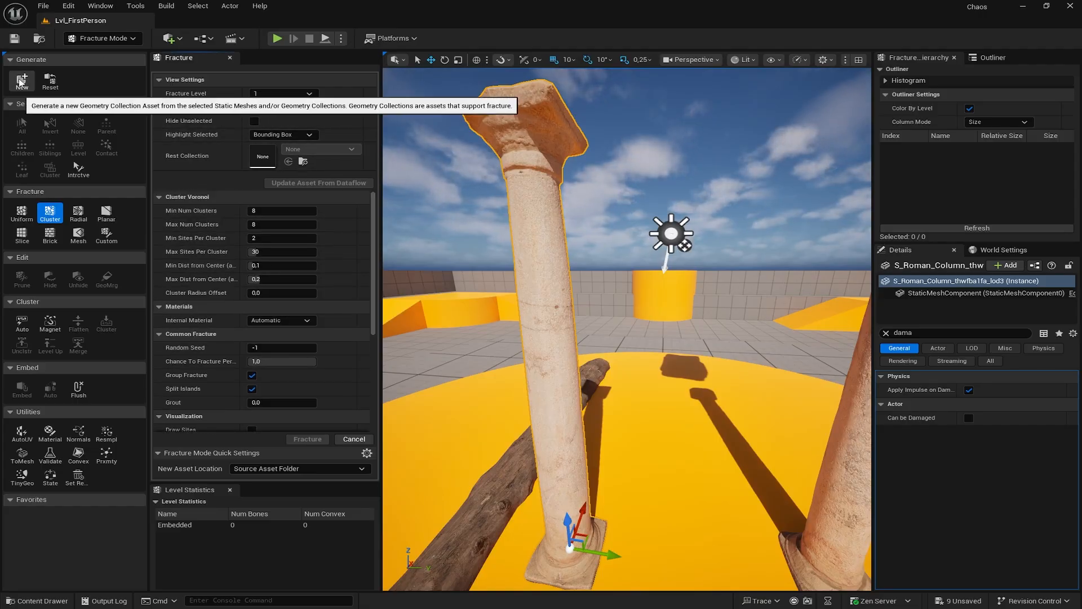
- Create a new geometry collection from the column in Content/Chaos/Meshes
left_click(21, 82)
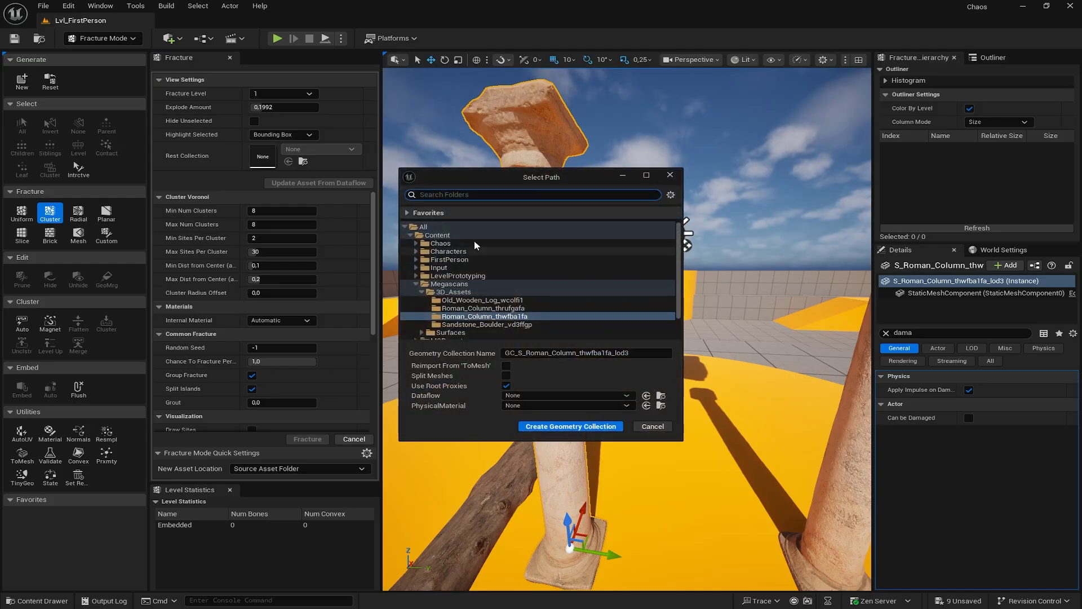
left_click(446, 236)
left_click(440, 243)
left_click(416, 244)
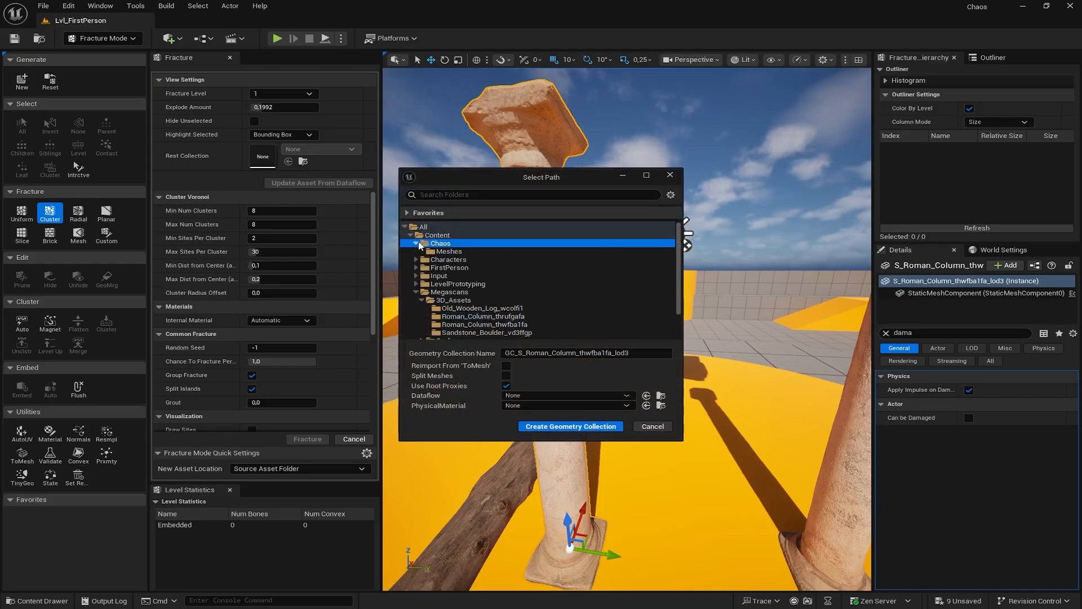
left_click(449, 252)
left_click(559, 429)
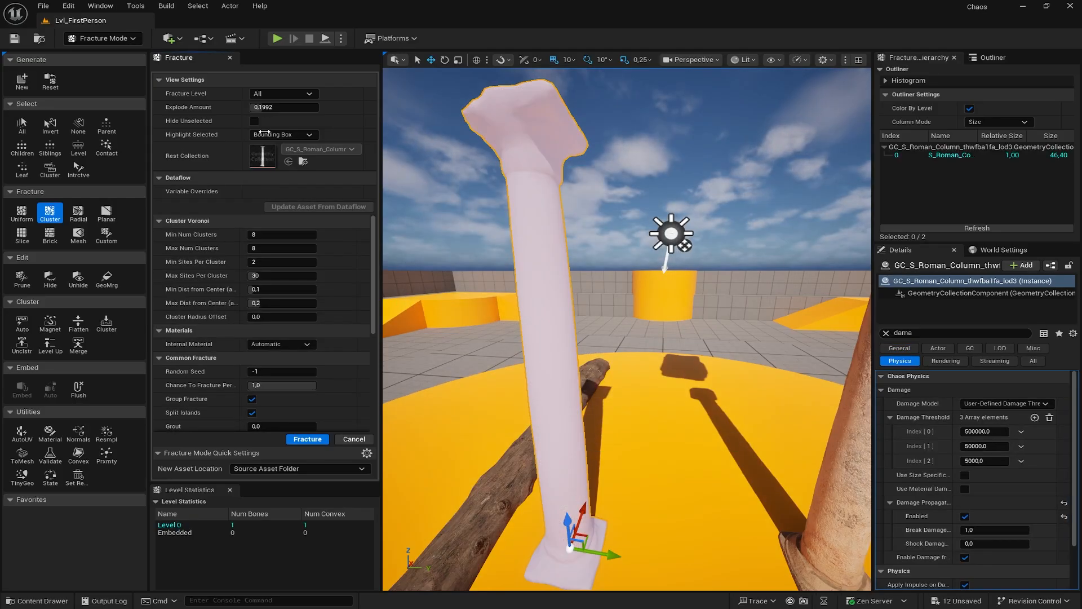
- Find the 'color' properties in Details and turn off Show Bone Colors
left_click(926, 332)
type("color")
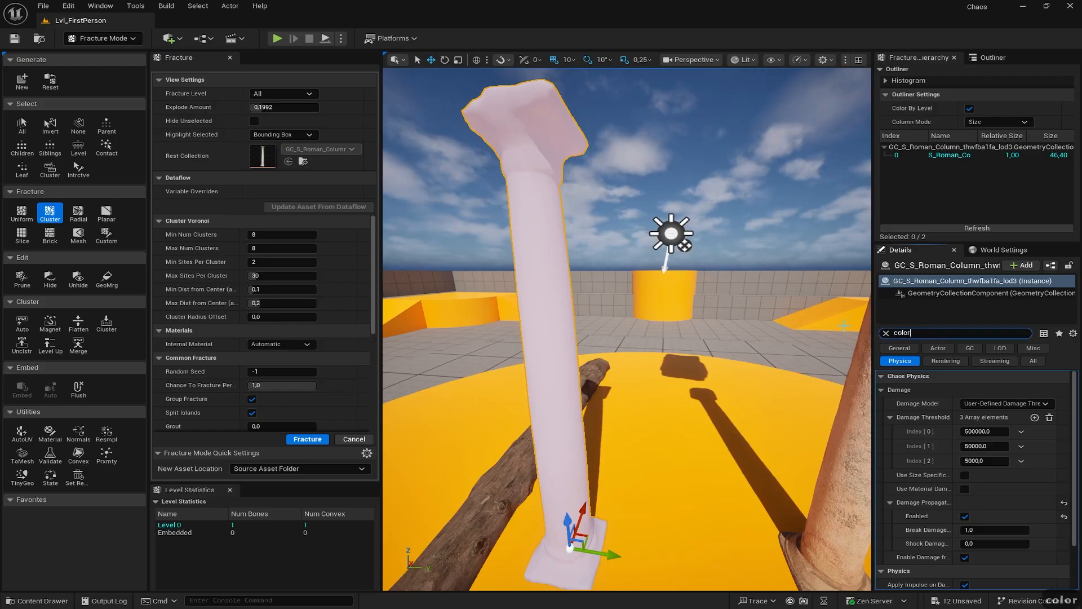
left_click(969, 403)
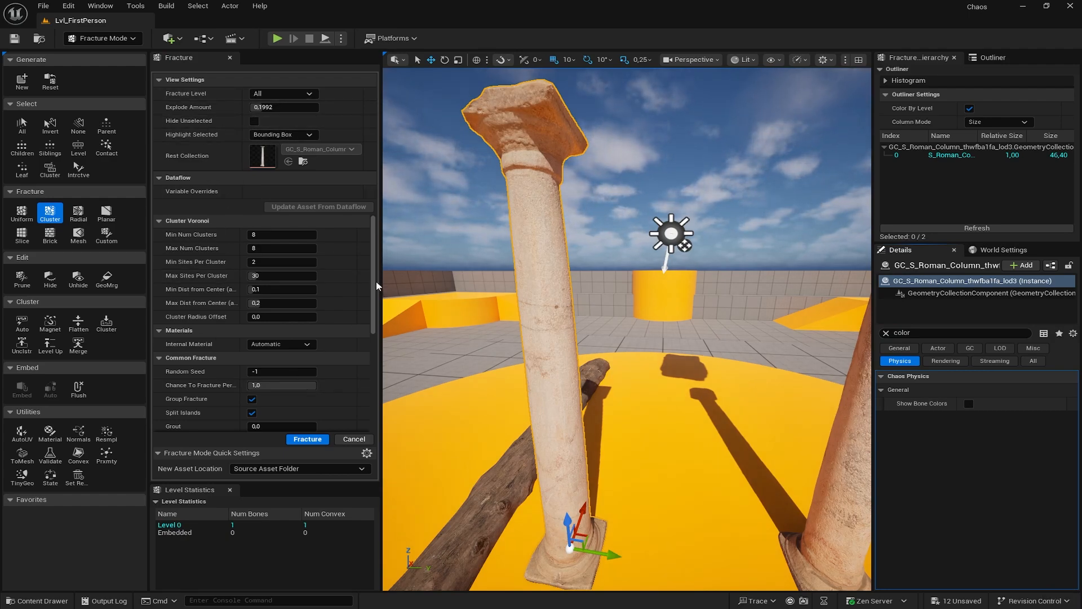
- Set the fracture's Internal Material to MI_Rock_Cliff_vmgkdbdg_2K
left_click(281, 344)
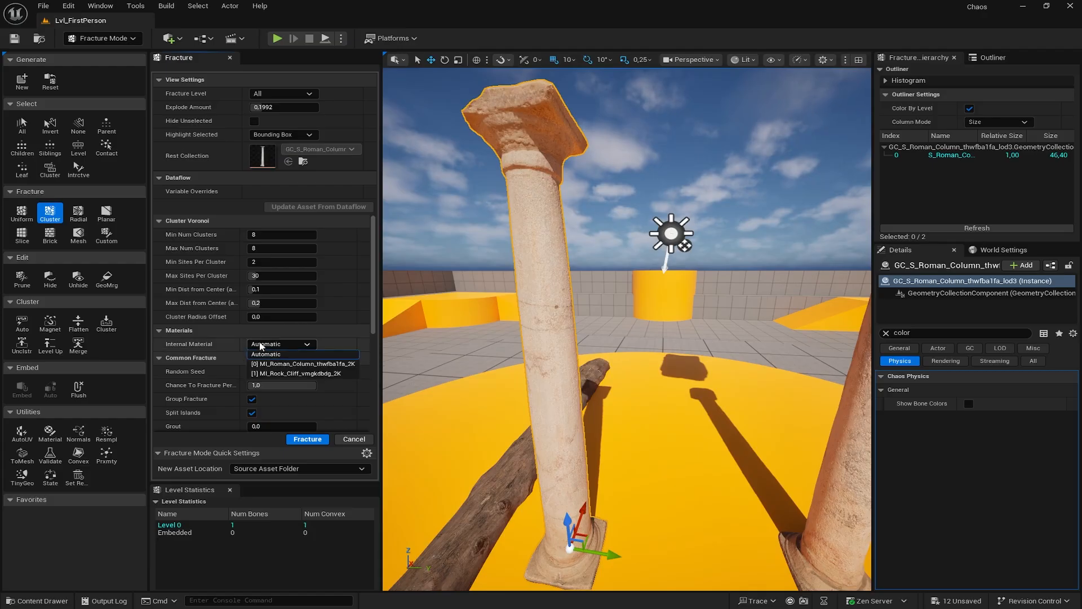
left_click(267, 374)
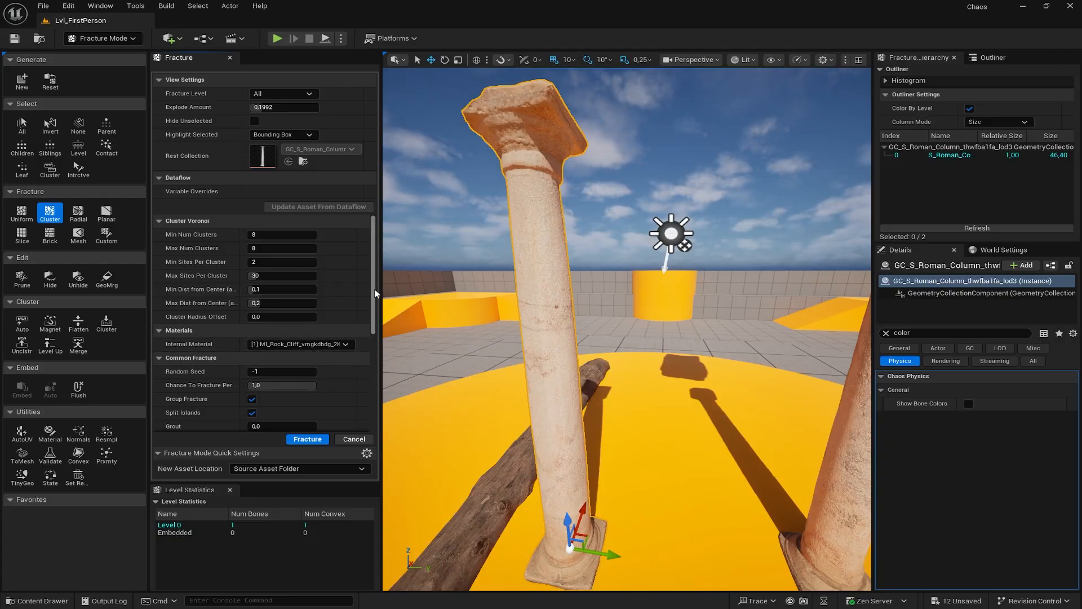
scroll(374, 324, "down", 3)
scroll(374, 330, "down", 2)
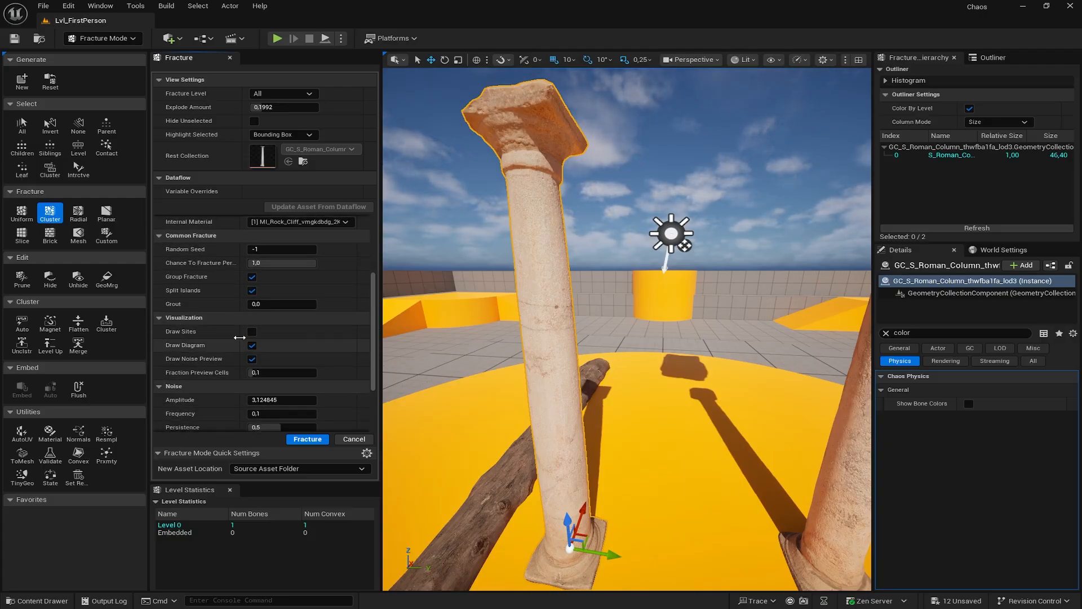
- Select the column to show the fracture preview and set noise Point Spacing to 8.0
left_click(545, 277)
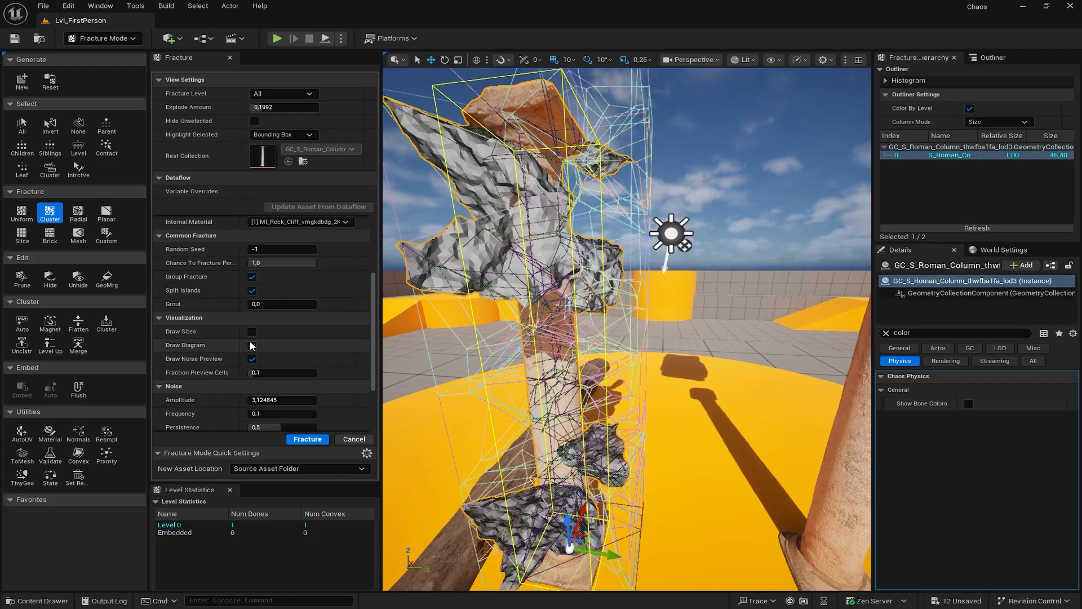
key("w")
key("d")
key("w")
key("d")
key("d")
key("d")
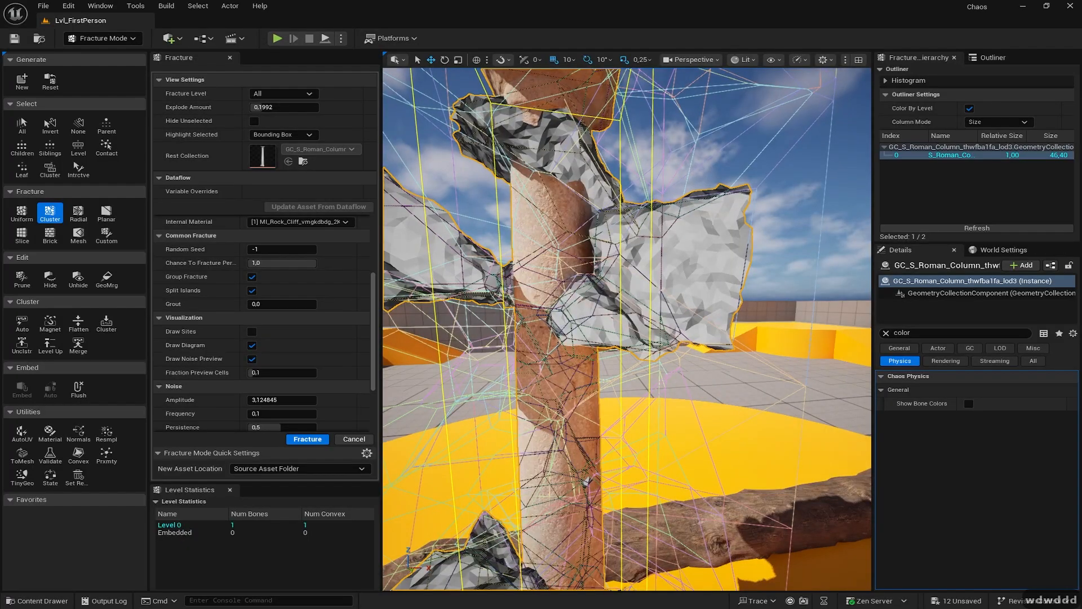
scroll(371, 371, "down", 3)
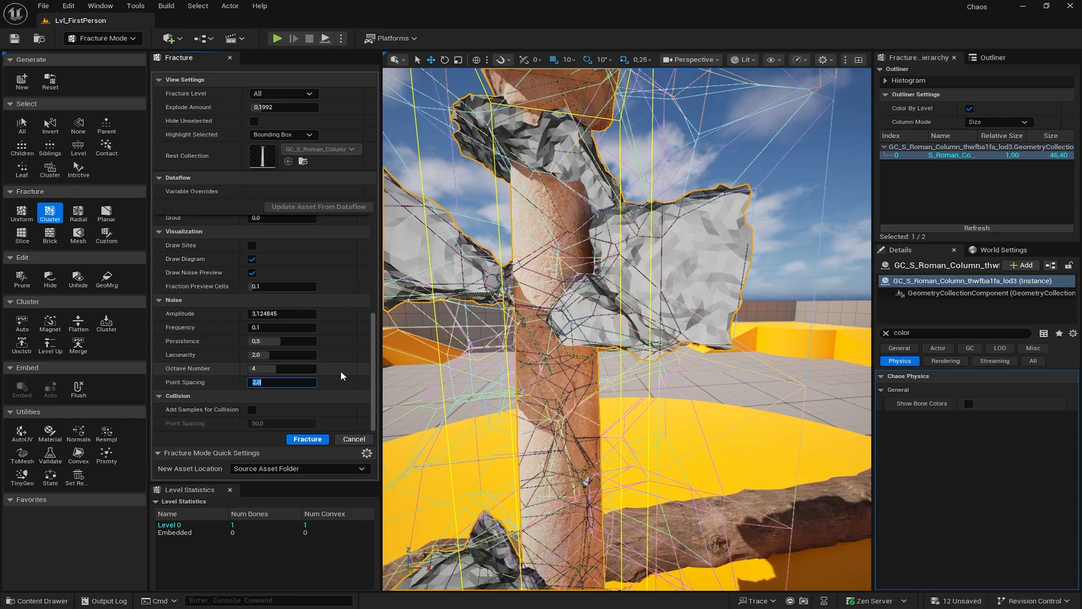
type("8")
key("Return")
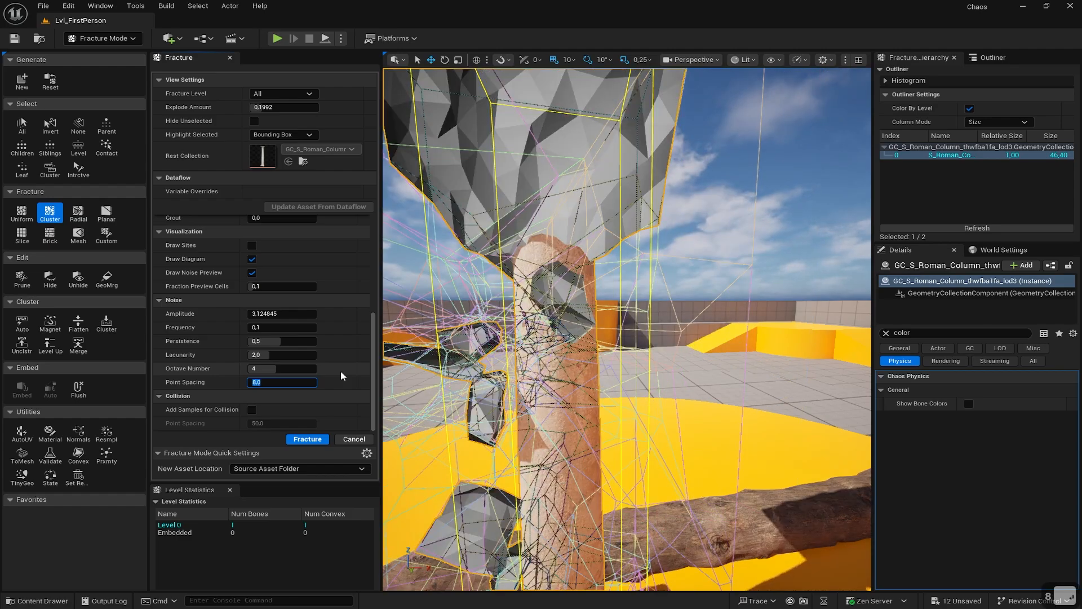
- Fly around the column to inspect the noise-shaped cluster fracture preview
key("a")
key("a")
key("s")
key("a")
right_click_drag(598, 349, 698, 394)
key("w")
key("d")
key("d")
key("w")
key("w")
key("d")
key("s")
key("a")
key("a")
key("a")
key("d")
key("w")
key("d")
key("w")
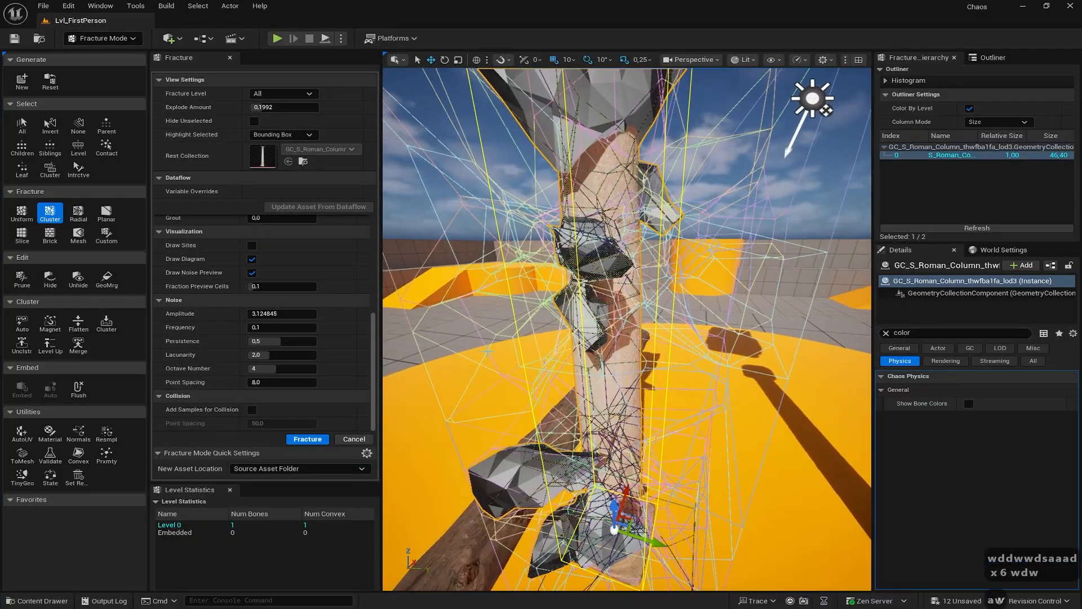
- Fracture the column into 85 Level 1 pieces and fly around the result
left_click(310, 442)
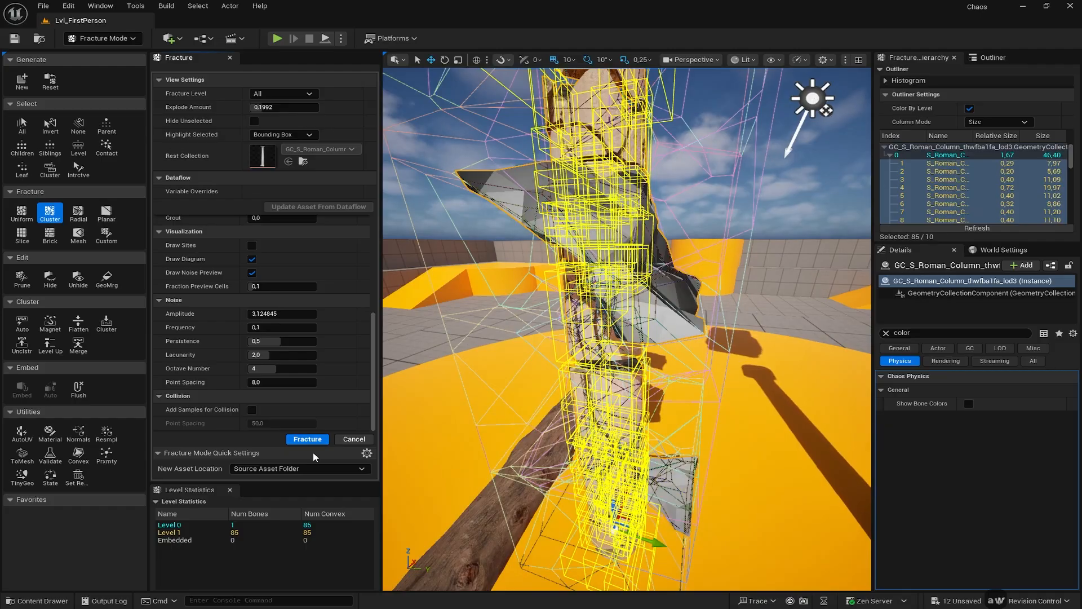
right_click_drag(620, 350, 656, 296)
key("a")
key("s")
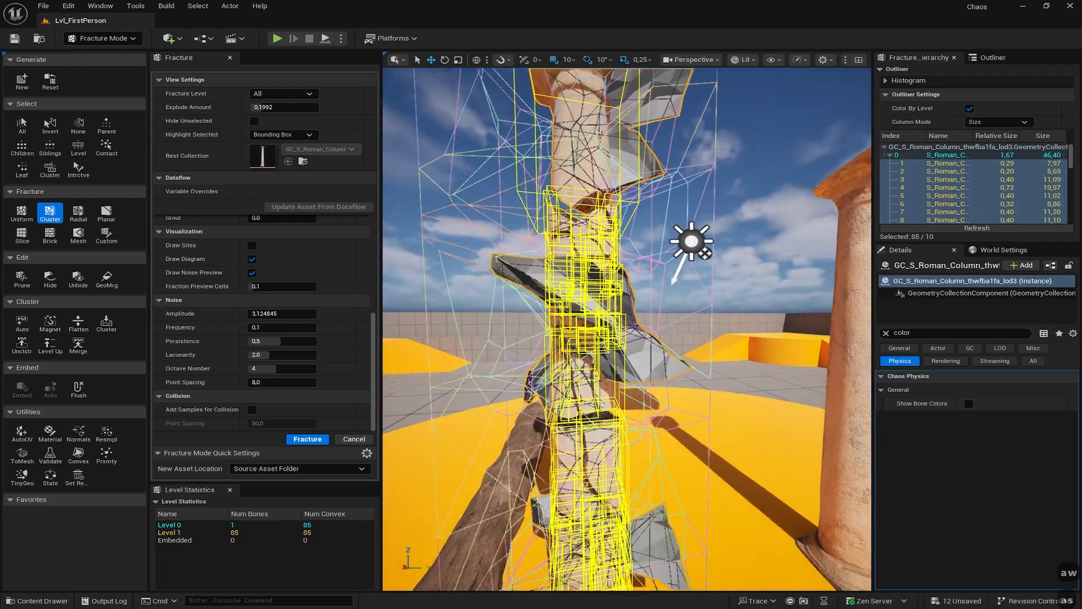
key("d")
right_click_drag(554, 351, 529, 336)
key("w")
key("d")
key("d")
key("a")
key("w")
key("a")
key("a")
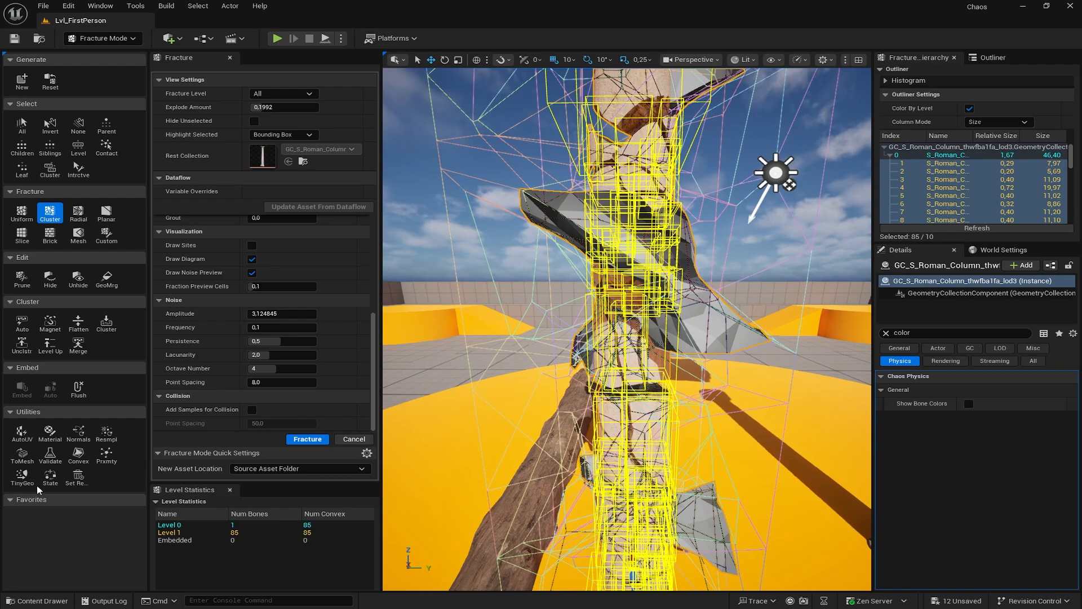
- Select several individual fractured pieces on the column to inspect them
left_click(682, 368)
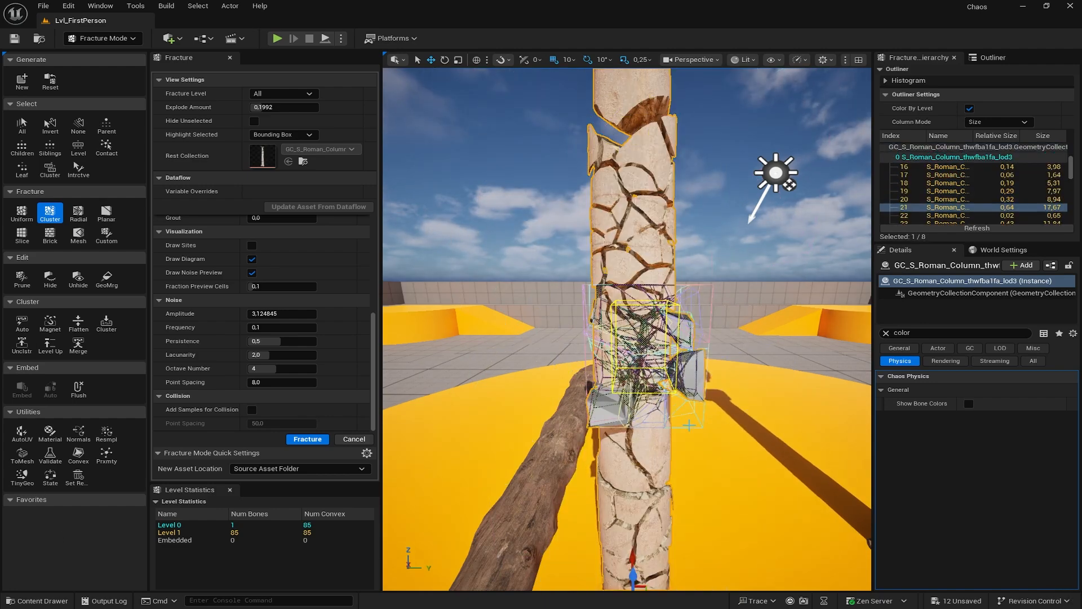
left_click(655, 261)
left_click(655, 264)
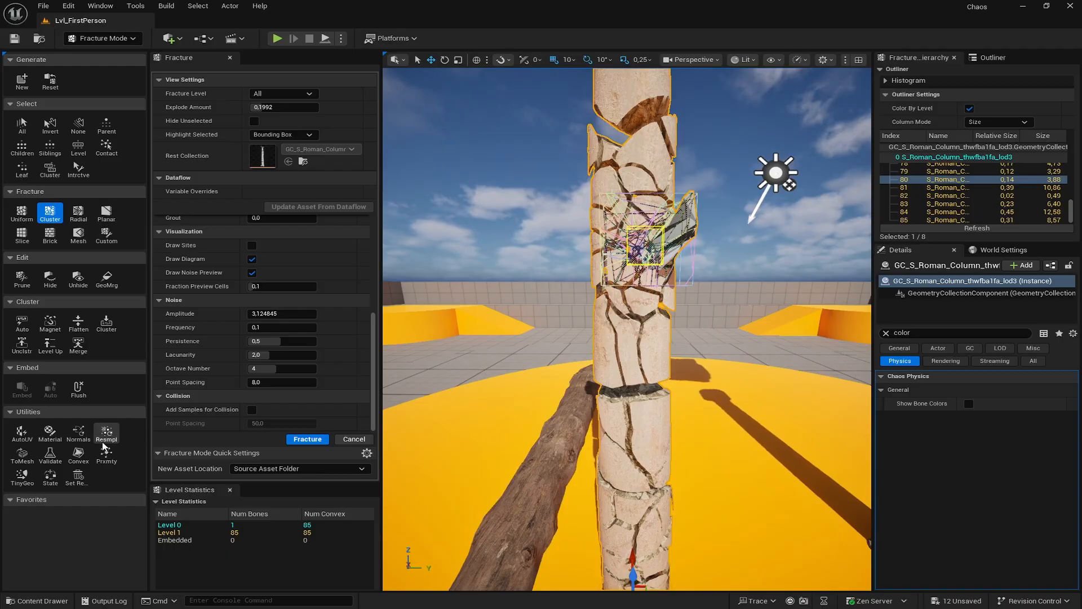
mouse_move(539, 338)
right_mouse_down()
mouse_move(575, 338)
mouse_move(542, 338)
right_mouse_up()
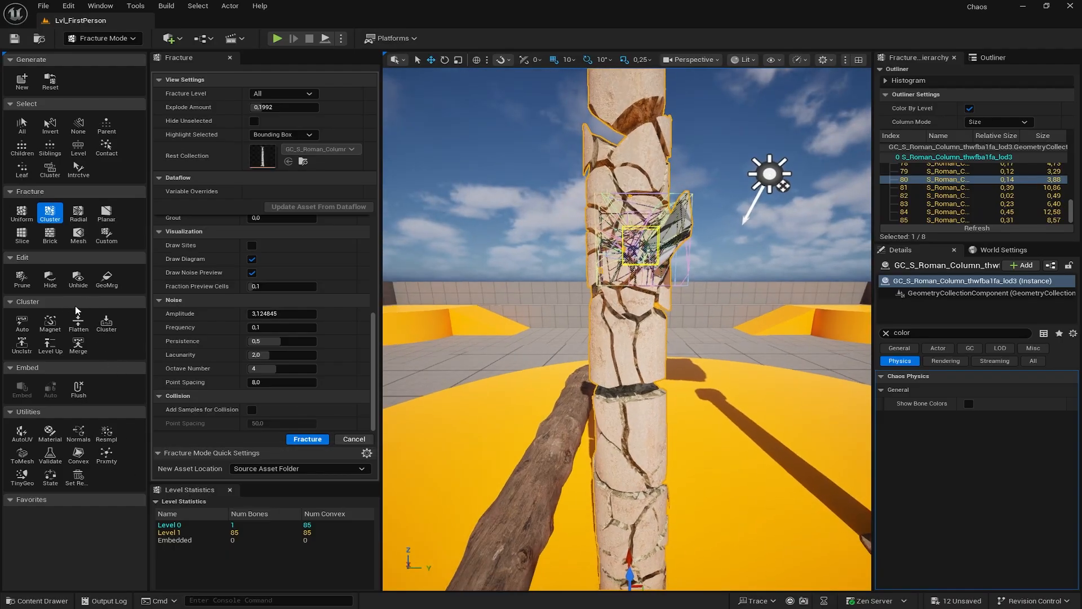
- Run Cluster Magnet twice for 79, 1 and 7 bones at Levels 1–3, then display fracture level 1
left_click(48, 324)
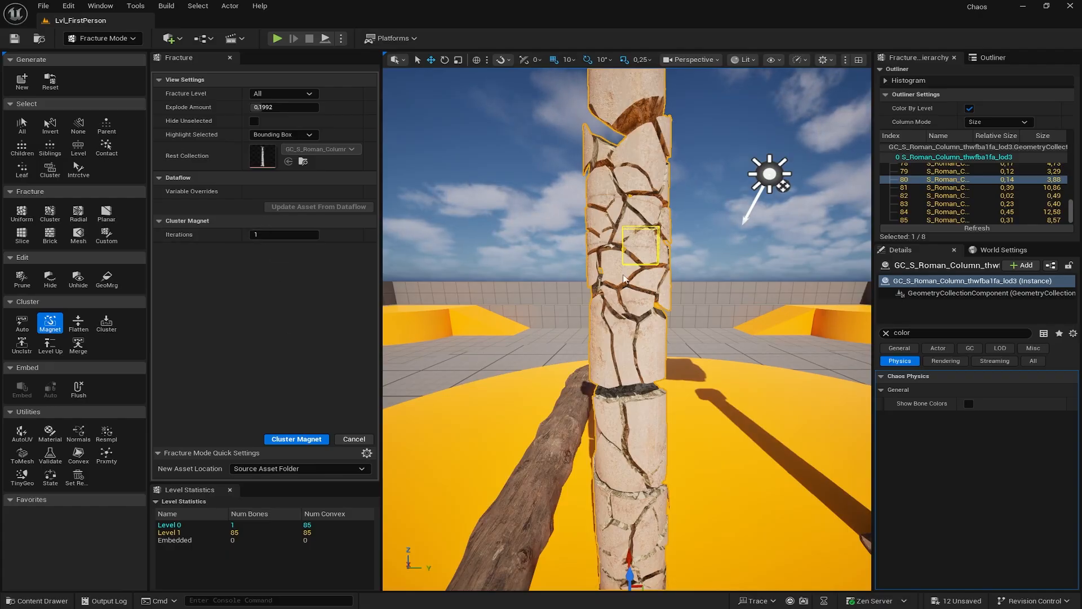
left_click(296, 439)
left_click(305, 440)
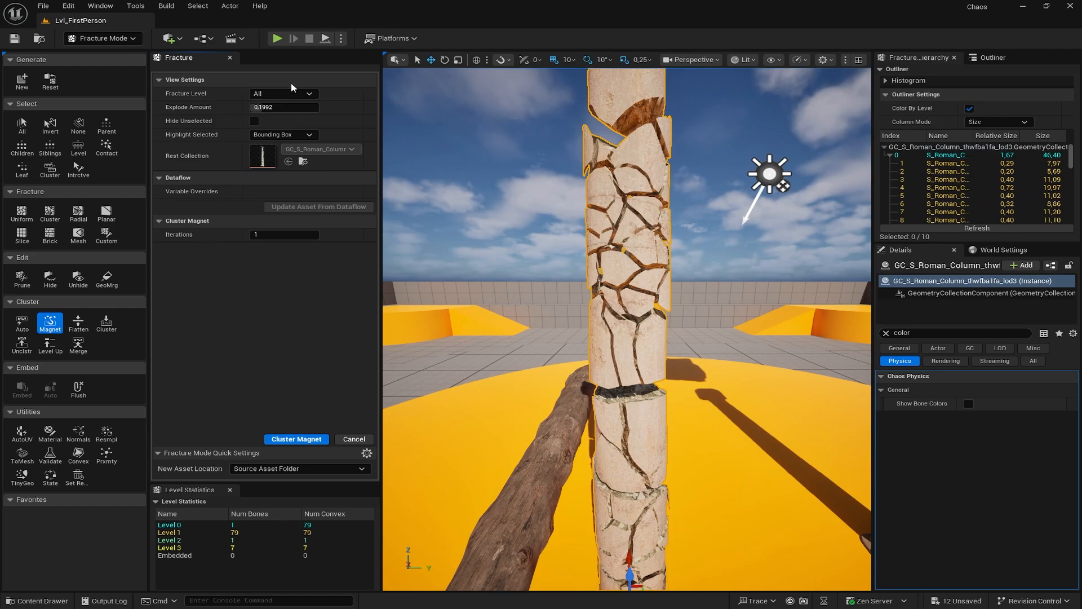
left_click(285, 93)
left_click(284, 138)
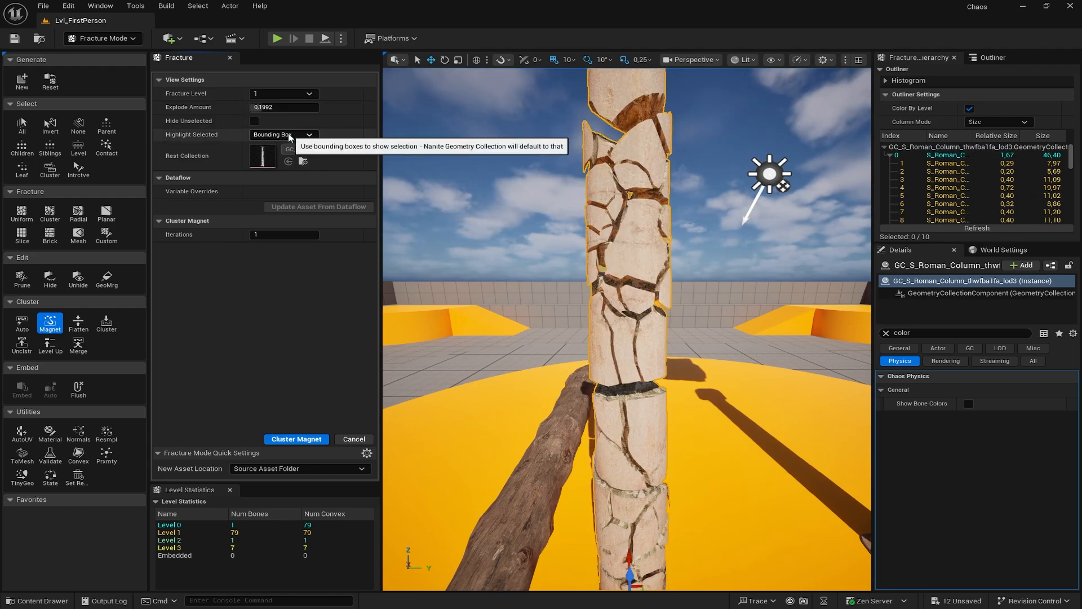
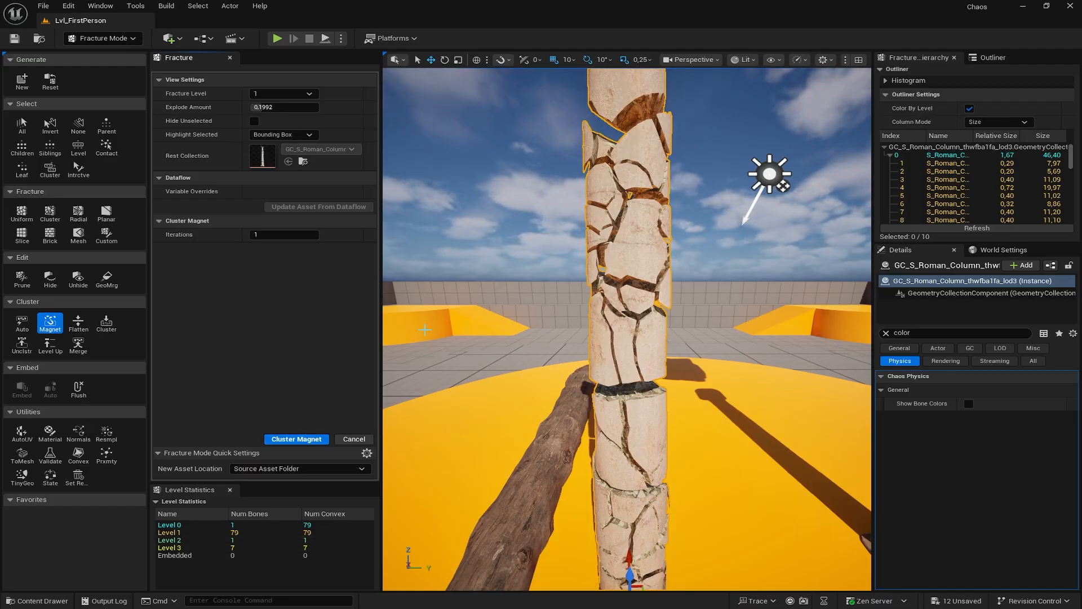
- Run Cluster Magnet on the column with 3 iterations, adding a fourth fracture level
left_click(266, 238)
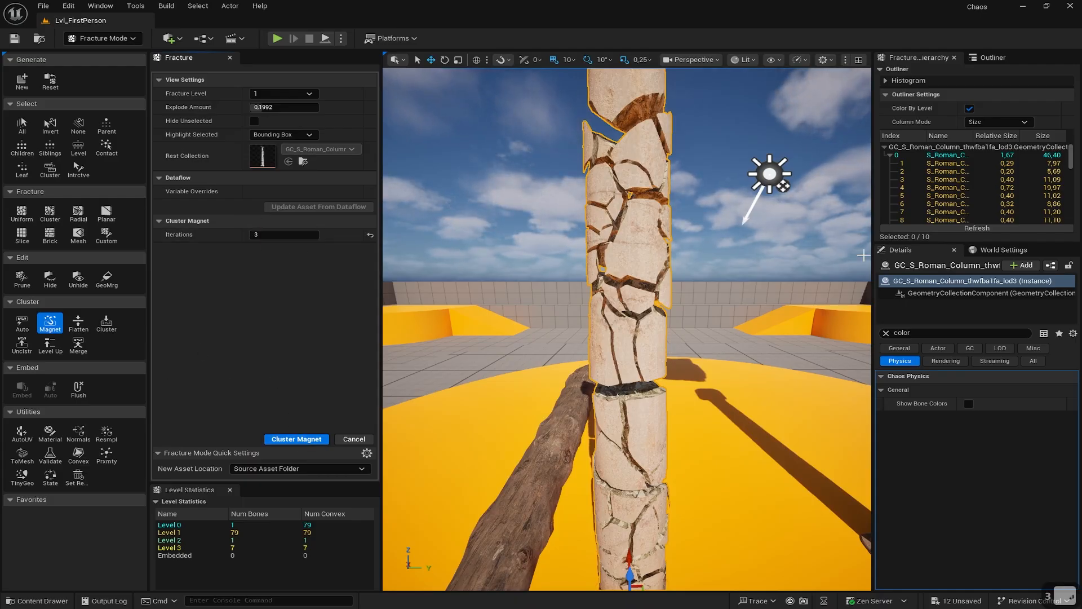
left_click(636, 264)
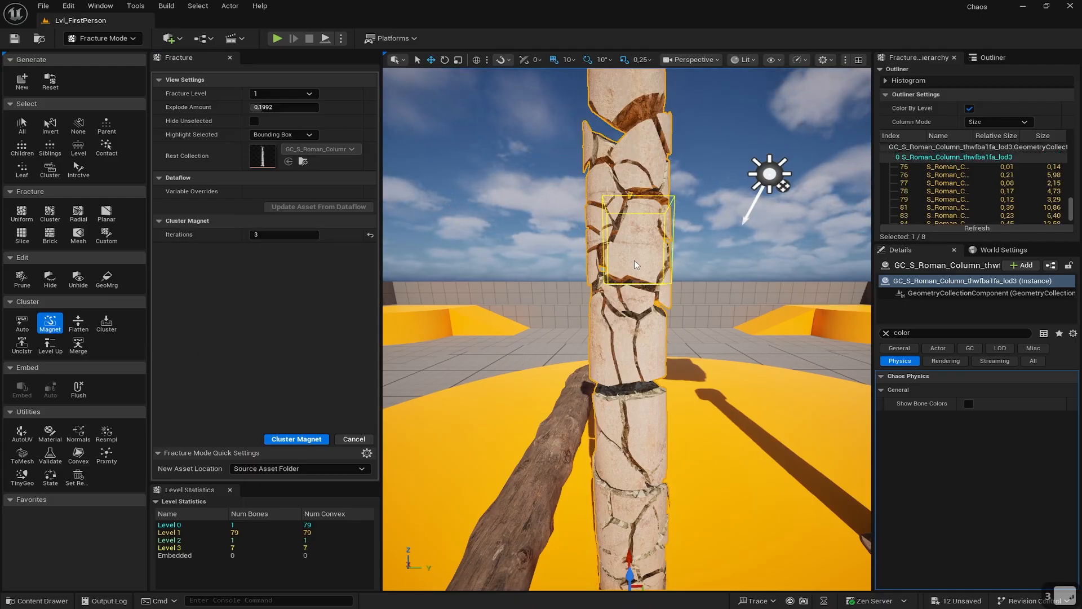
left_click(296, 439)
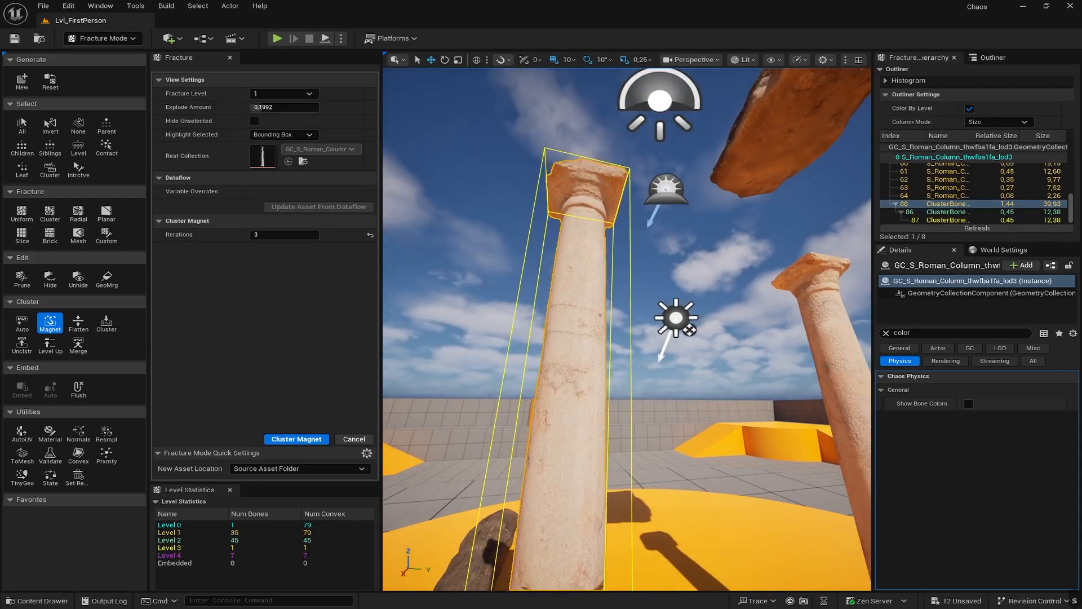
- Fly around the broken column and select the second Roman column
right_click_drag(627, 294, 572, 409)
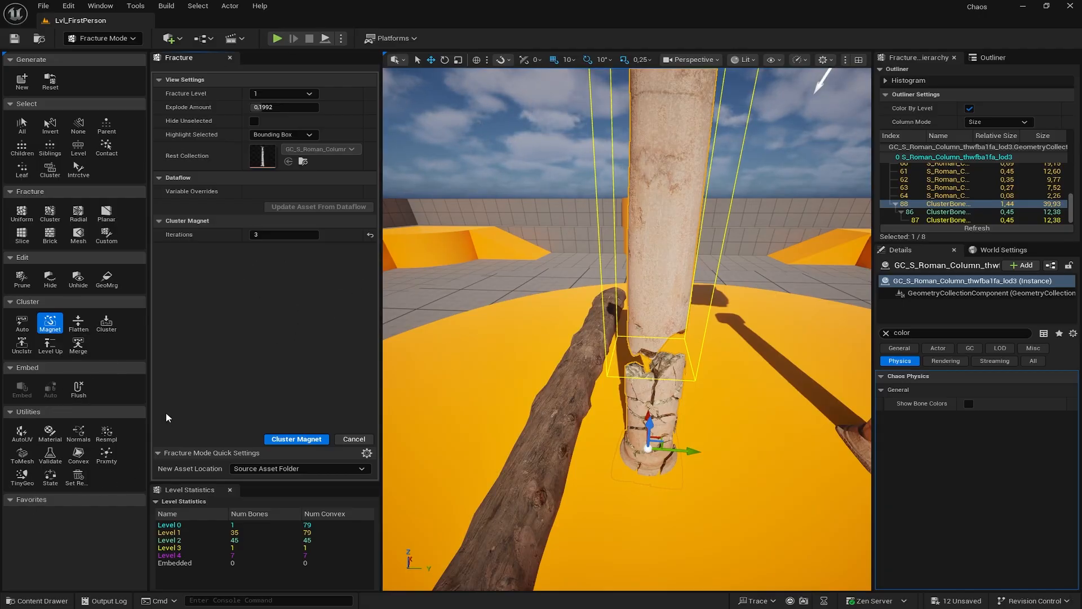
key("w")
right_click_drag(703, 345, 790, 323)
key("w")
key("w")
key("a")
key("s")
key("d")
left_click(752, 282)
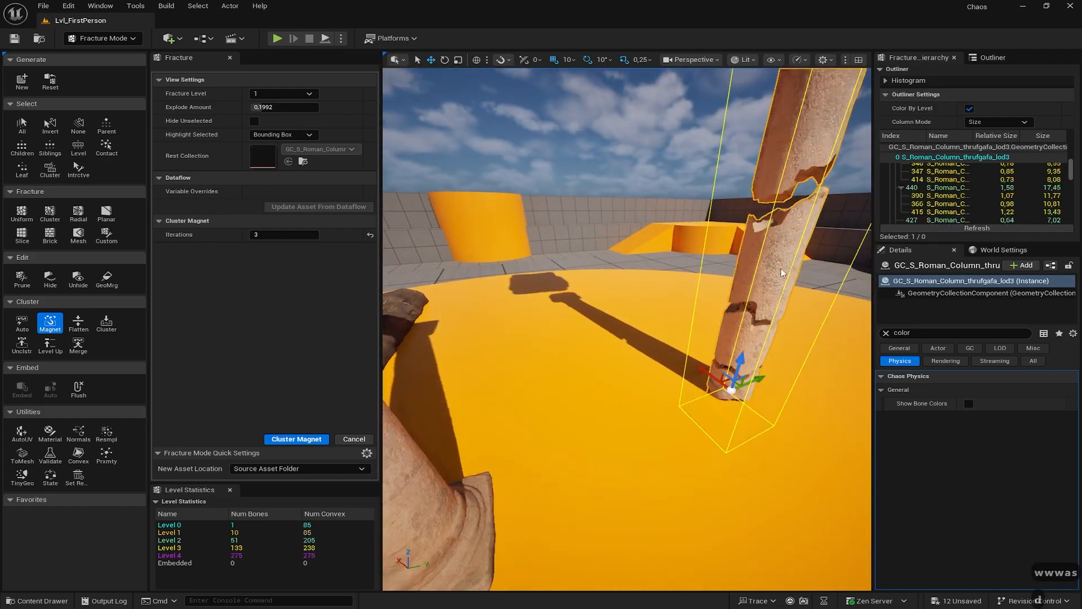
key("d")
key("w")
key("d")
mouse_move(752, 282)
right_mouse_down()
mouse_move(759, 229)
mouse_move(775, 242)
mouse_move(772, 304)
mouse_move(764, 299)
right_mouse_up()
- Add a second material slot to the column holding MI_Detailed_Stone_Texture
key("w")
key("w")
key("s")
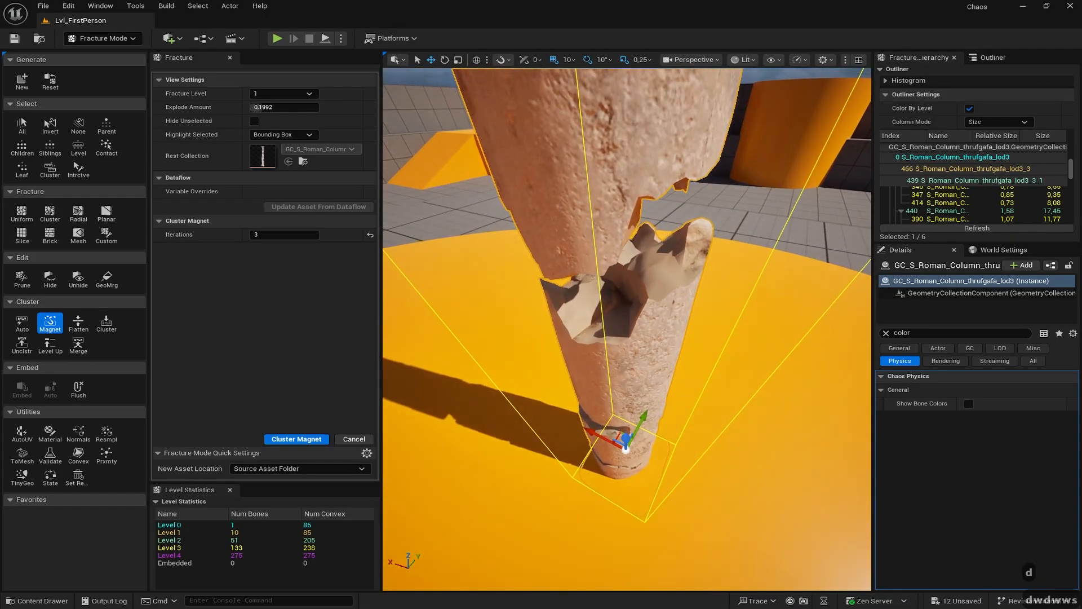
left_click(50, 440)
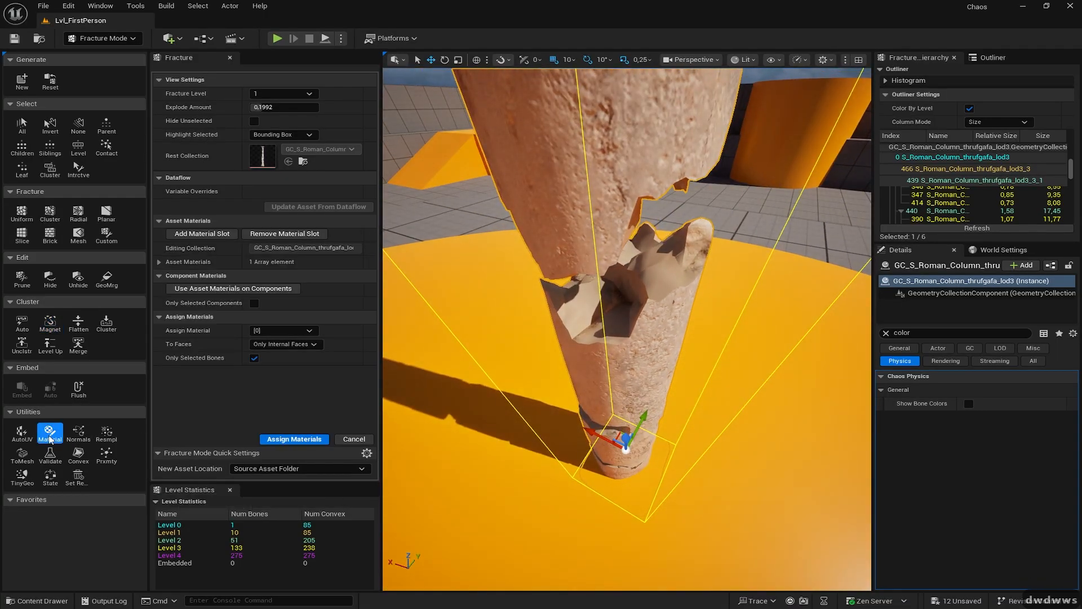
left_click(191, 232)
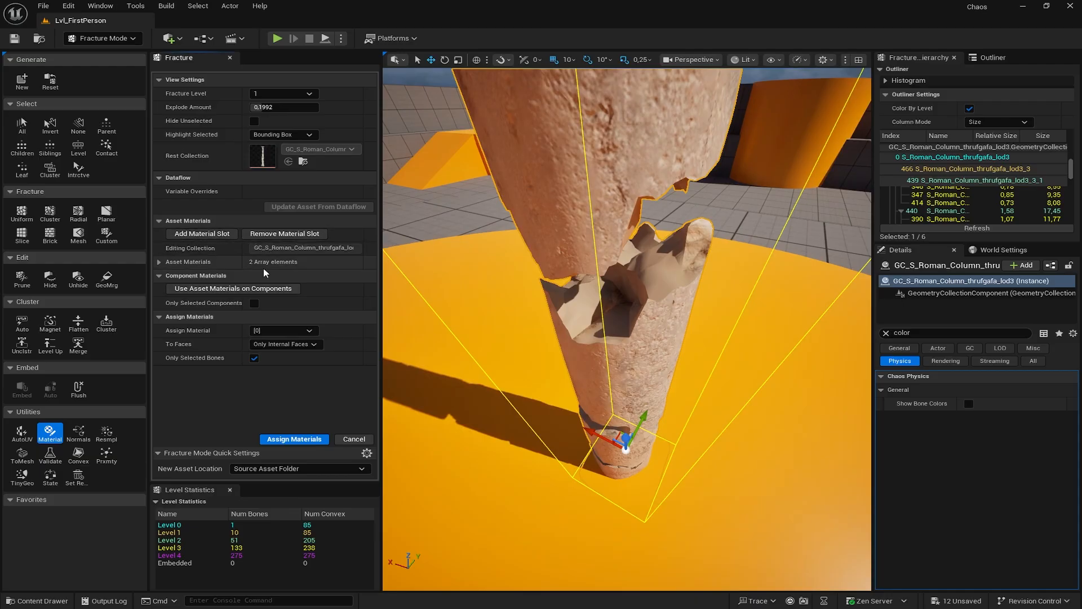
left_click(159, 261)
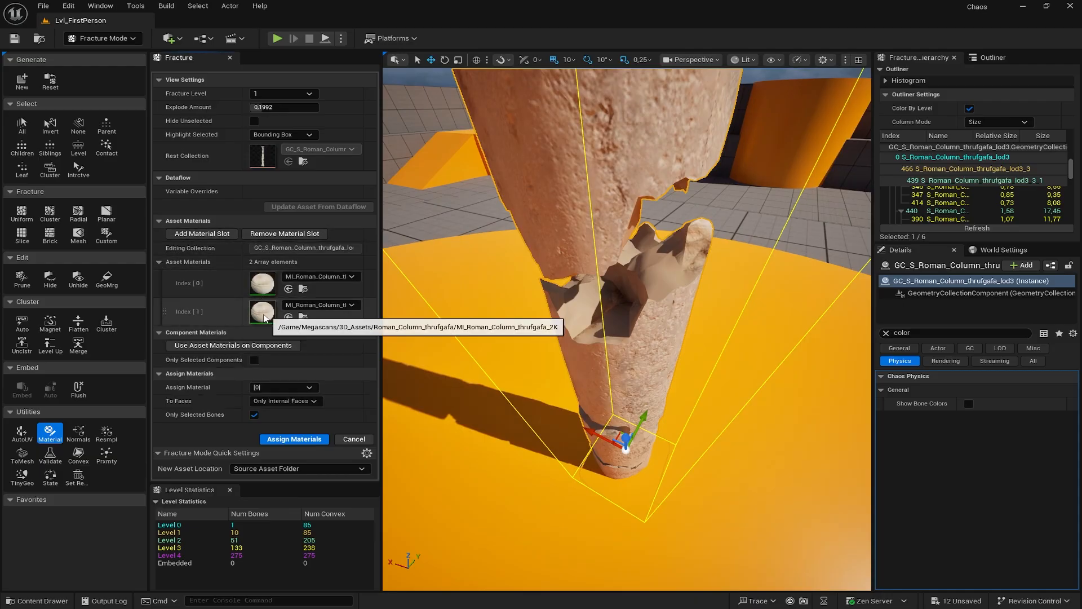
left_click(39, 601)
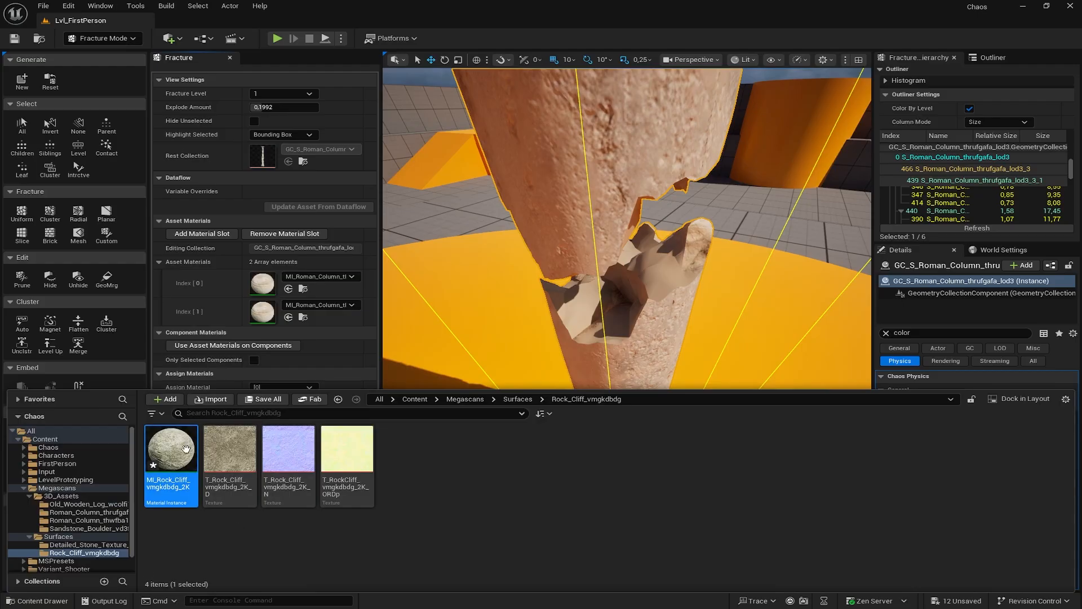
left_click(88, 544)
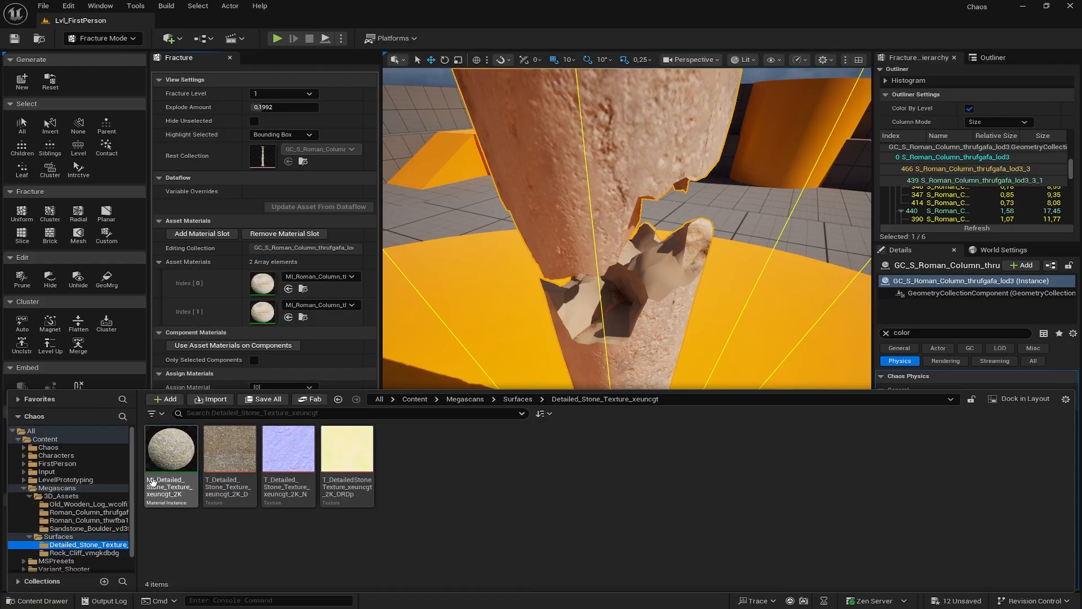
left_click_drag(170, 458, 262, 309)
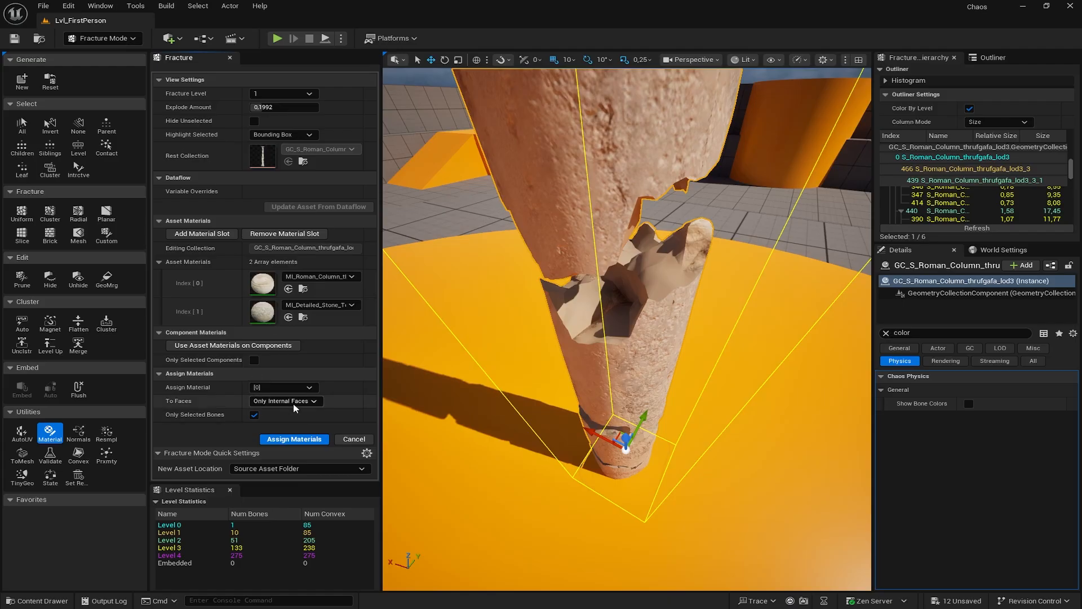
- Assign material slot [1] to the column's internal faces and fly around to inspect
left_click(309, 388)
left_click(267, 408)
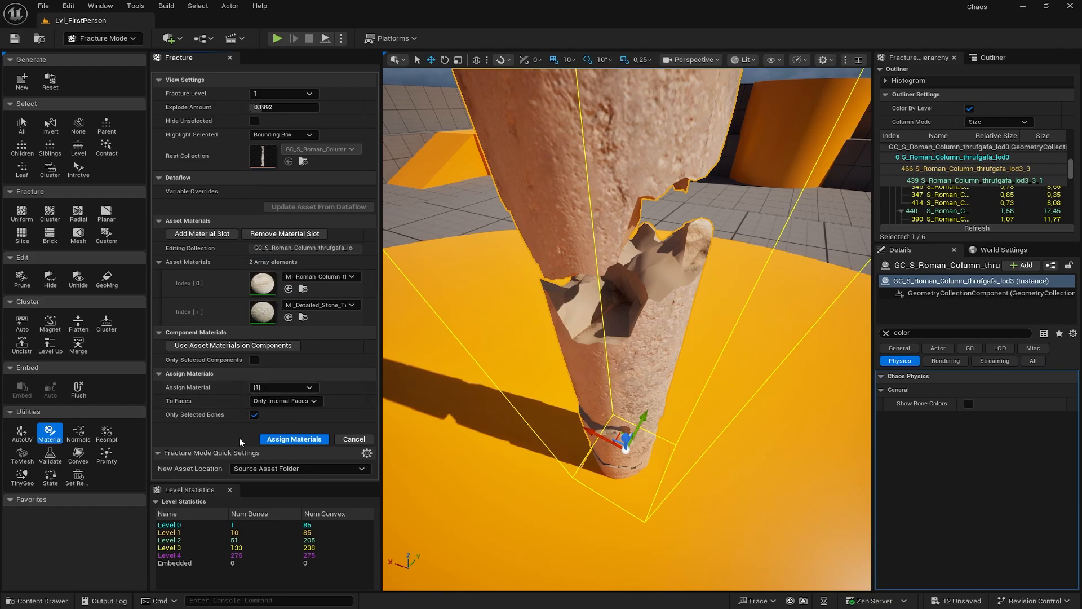
left_click(281, 440)
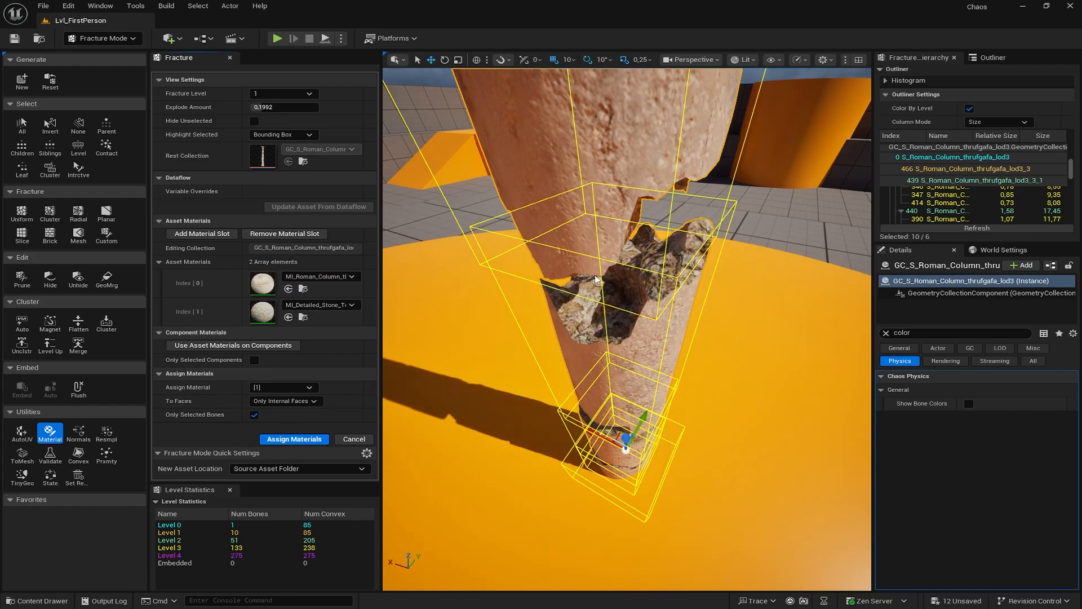
right_click_drag(596, 280, 590, 175)
key("w")
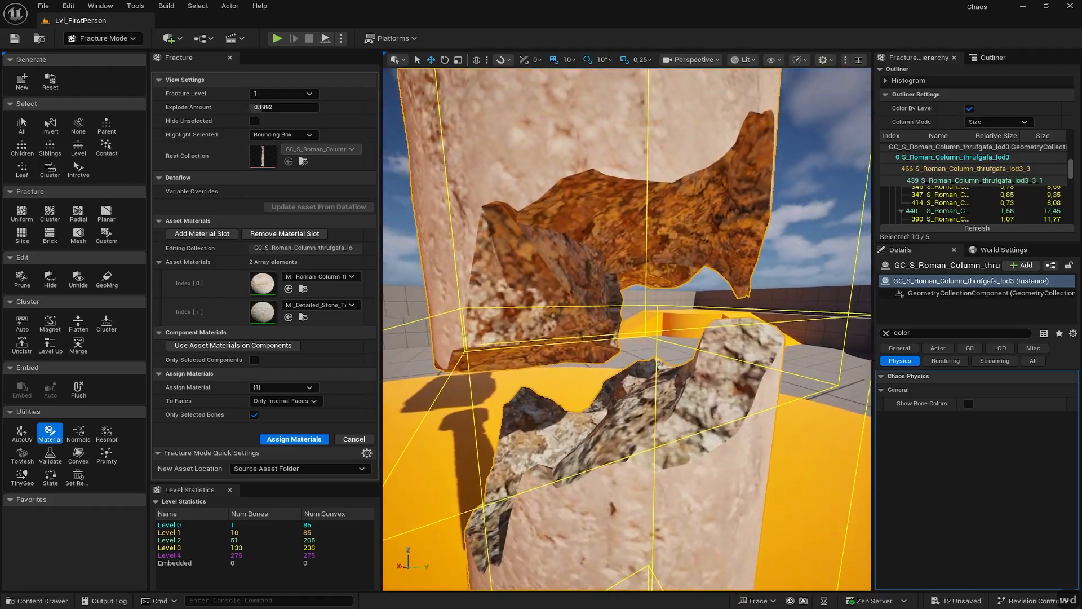
key("s")
mouse_move(409, 432)
right_mouse_down()
mouse_move(407, 409)
mouse_move(408, 431)
right_mouse_up()
key("d")
key("d")
key("d")
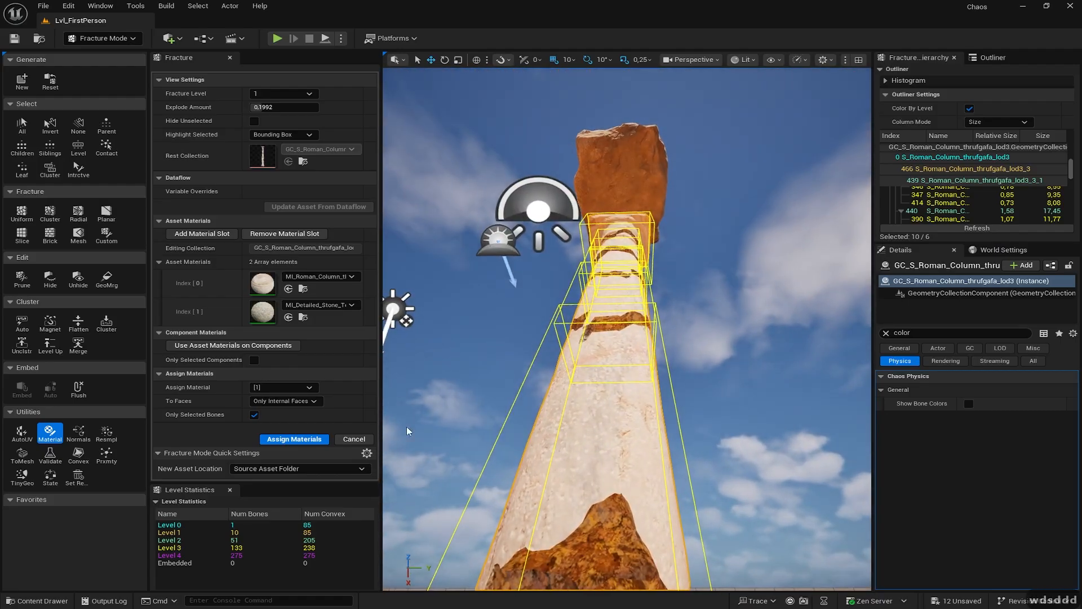
key("s")
key("s")
right_click_drag(782, 374, 711, 364)
key("a")
key("a")
key("w")
key("s")
key("s")
key("d")
key("a")
key("a")
key("a")
- Select the sandstone boulder and add a second slot holding MI_Rock_Cliff
key("d")
key("w")
left_click(590, 287)
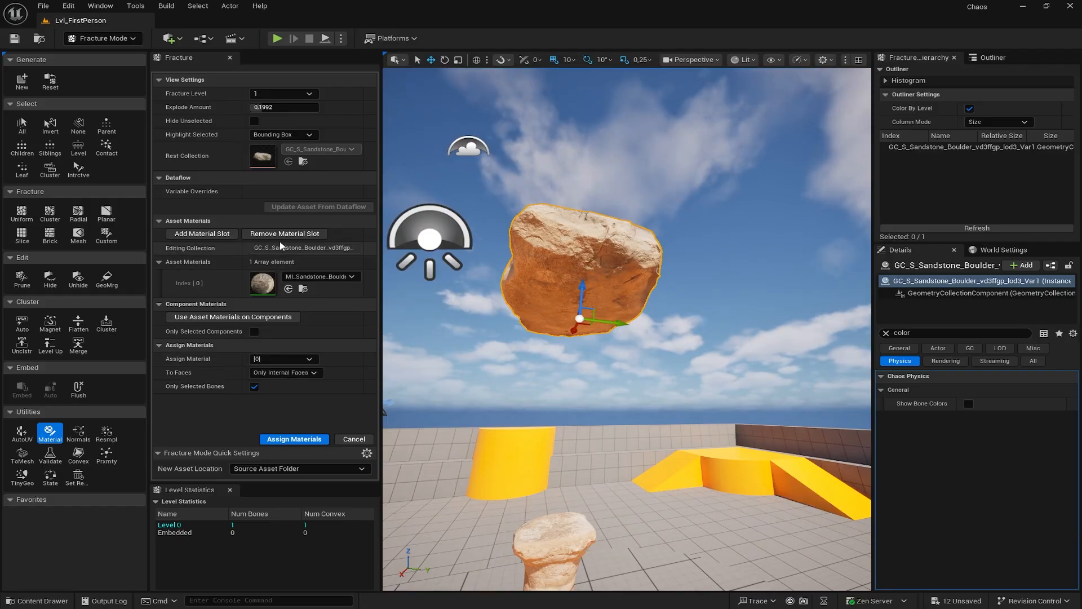
left_click(202, 234)
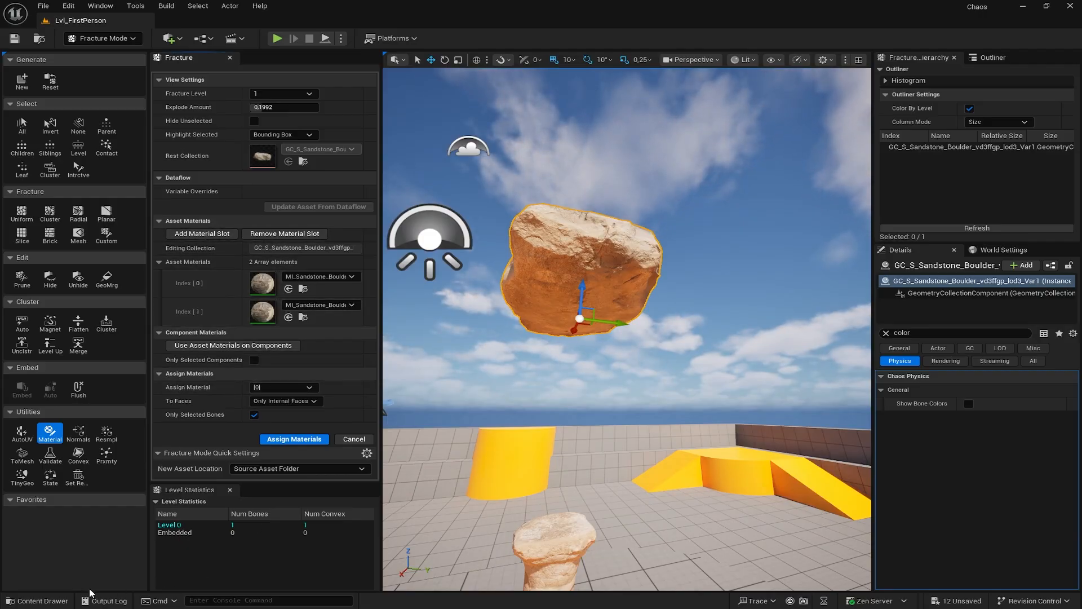
left_click(38, 600)
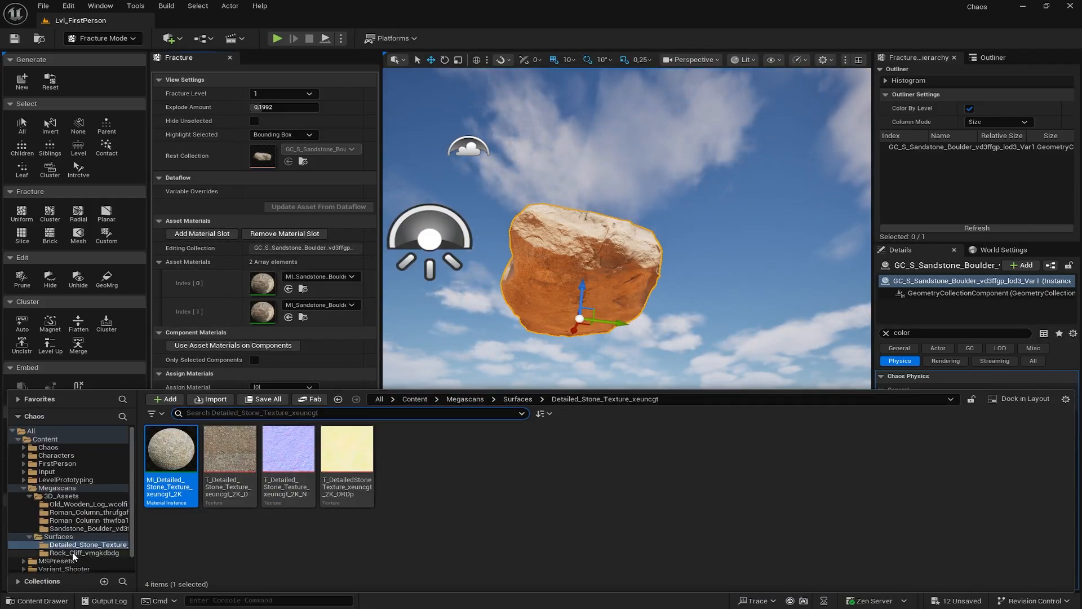
left_click(73, 554)
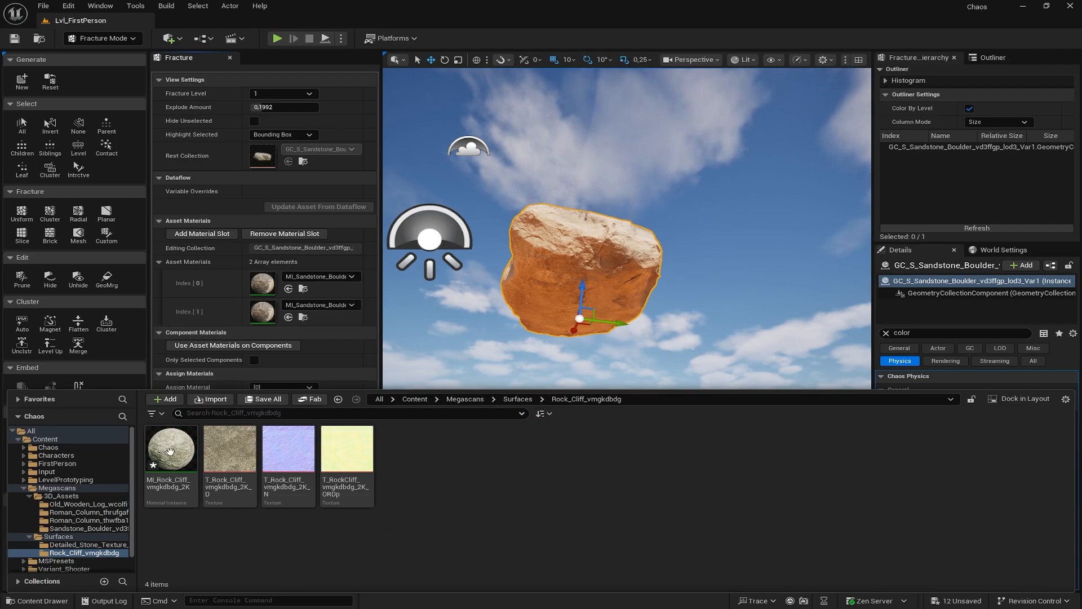
left_click_drag(170, 451, 262, 311)
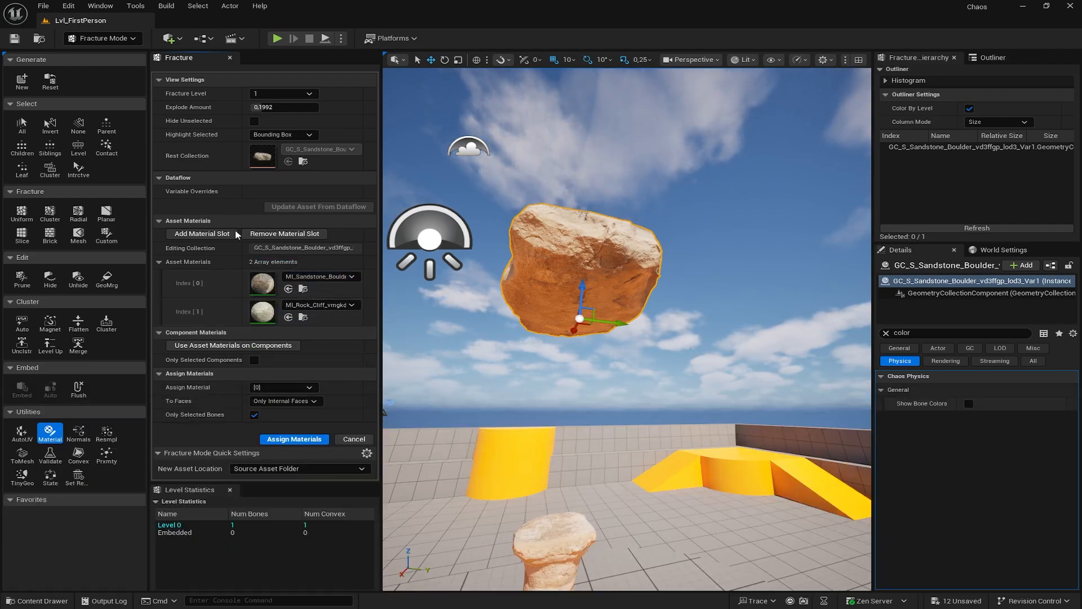
- Set Assign Material to slot [1] with To Faces on Only Internal Faces
left_click(276, 388)
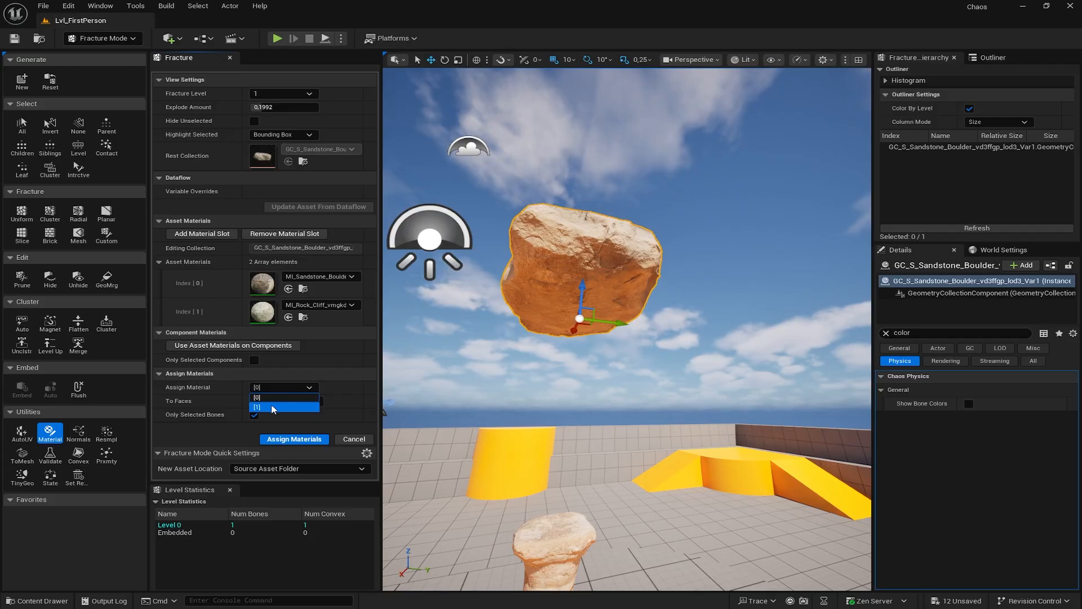
left_click(273, 407)
left_click(285, 401)
left_click(279, 422)
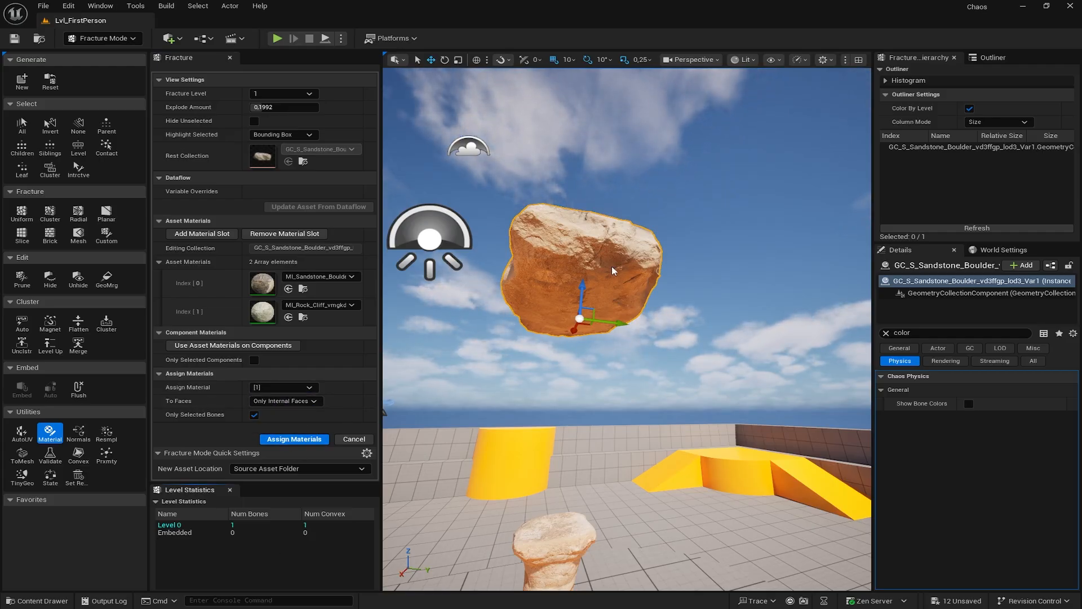
- Choose Uniform fracture, keeping noise amplitude 3.12 and frequency 0.1
left_click(21, 214)
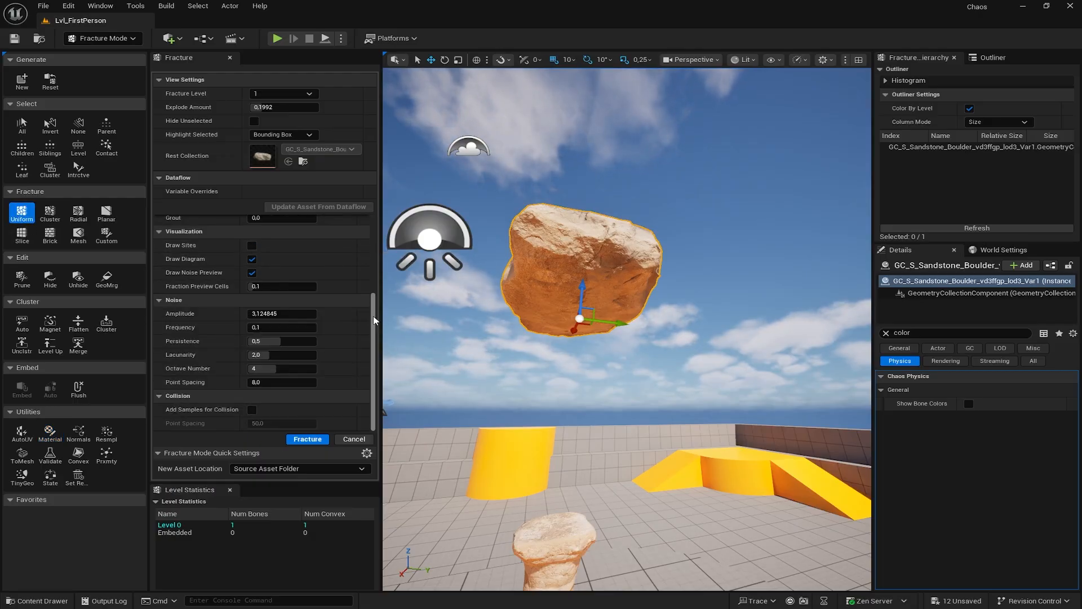
left_click_drag(373, 320, 384, 223)
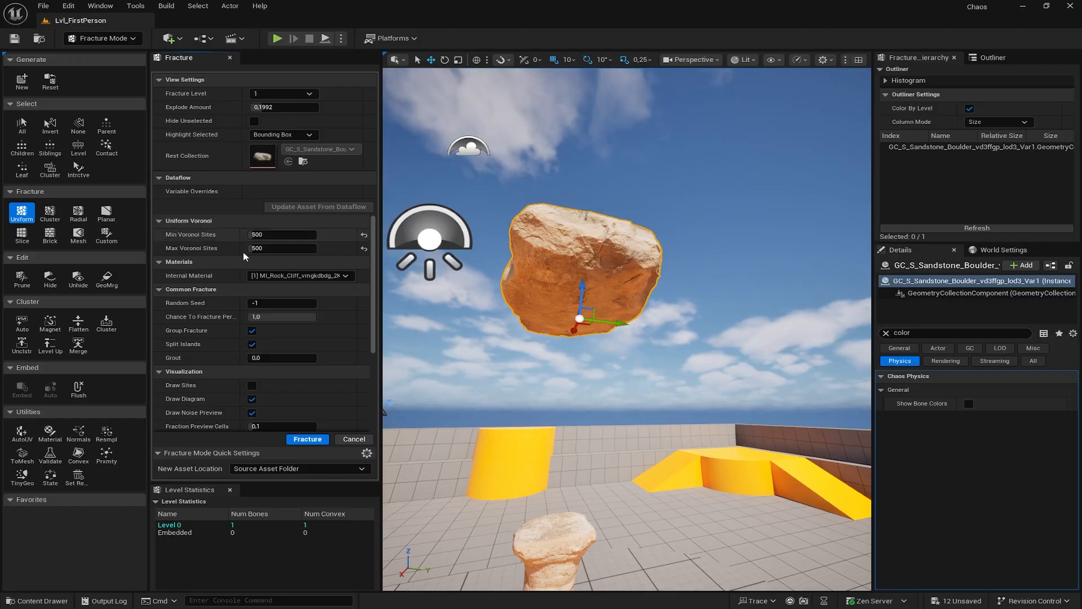
left_click_drag(373, 241, 300, 452)
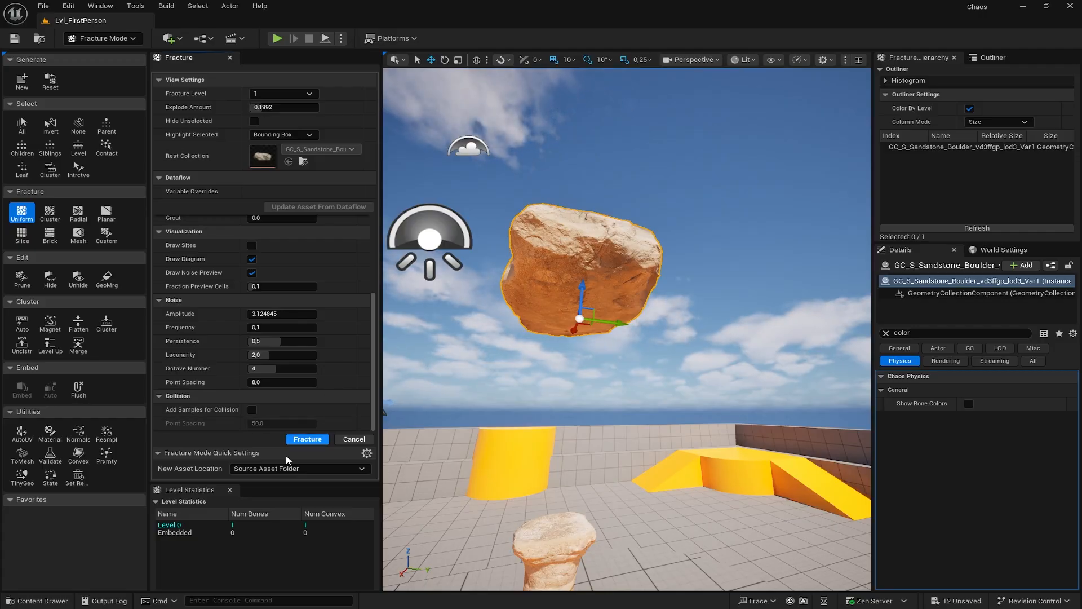
- Fly around the boulder, then fracture it into 443 noisy uniform pieces
right_click_drag(457, 367, 463, 366)
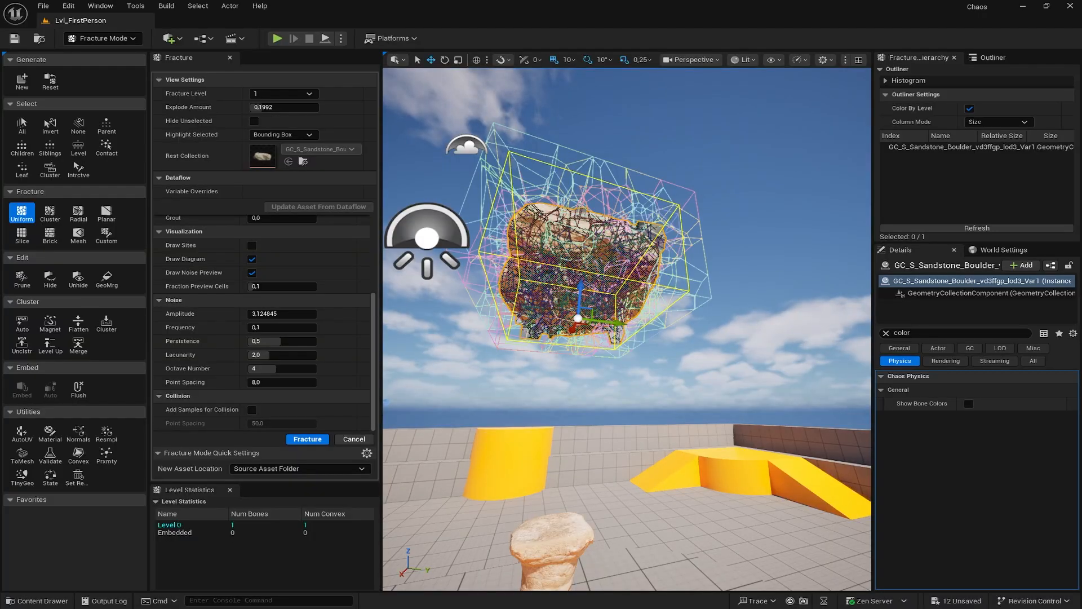
key("w")
mouse_move(518, 383)
right_mouse_down()
mouse_move(521, 339)
mouse_move(522, 451)
mouse_move(555, 406)
mouse_move(572, 434)
mouse_move(620, 397)
mouse_move(671, 400)
mouse_move(530, 388)
mouse_move(516, 378)
right_mouse_up()
key("s")
key("w")
key("a")
key("w")
key("s")
key("a")
key("a")
key("a")
key("a")
key("d")
key("w")
key("d")
key("d")
key("w")
key("d")
key("d")
mouse_move(462, 347)
right_mouse_down()
mouse_move(445, 345)
mouse_move(463, 348)
right_mouse_up()
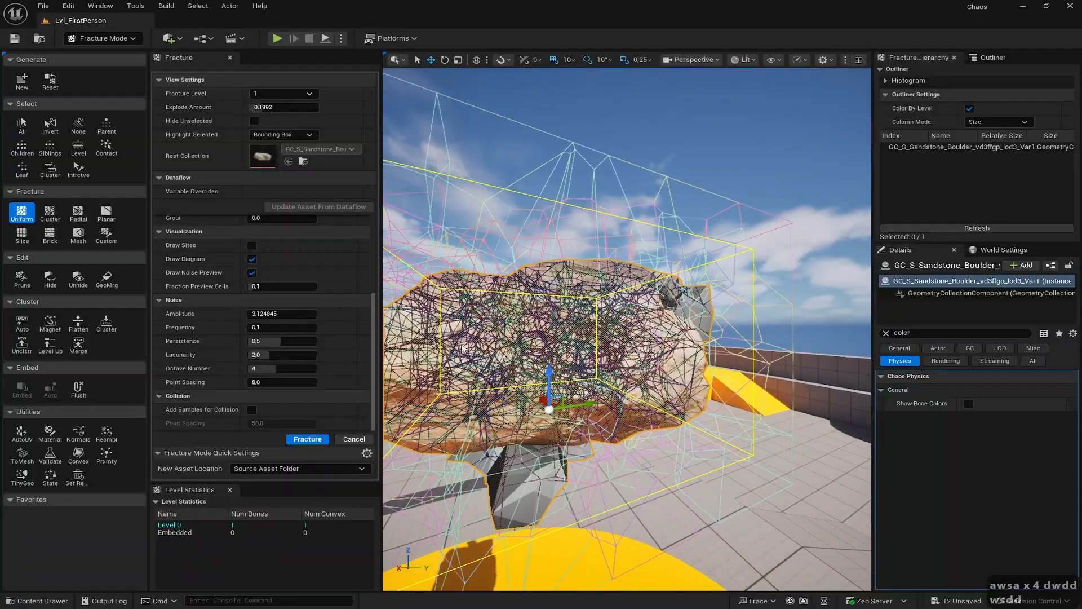
left_click(307, 439)
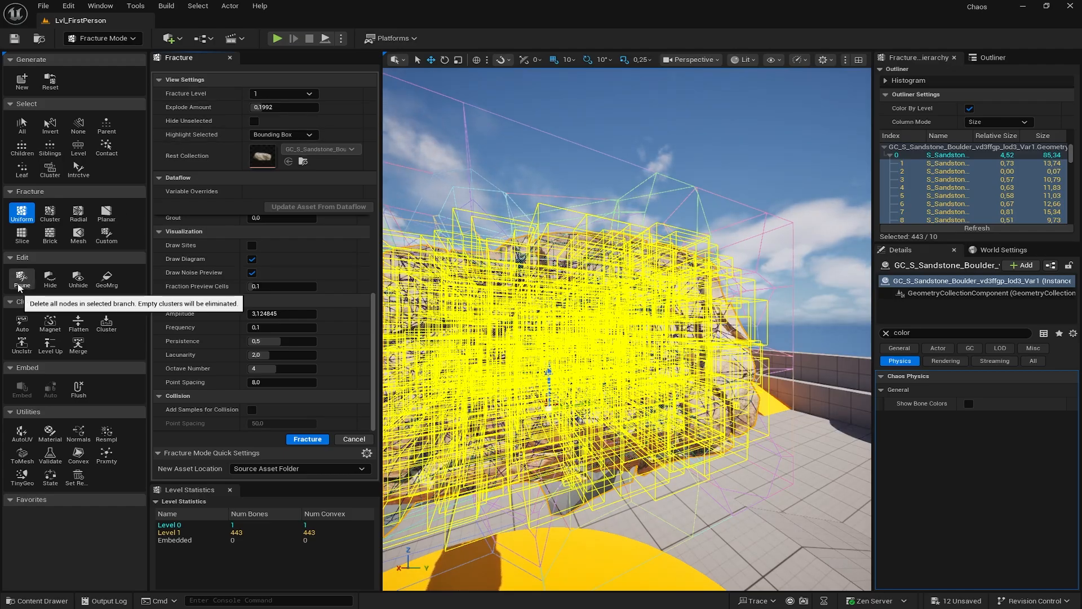
- Auto-cluster the boulder's 443 fragments with 50 cluster sites
left_click(22, 325)
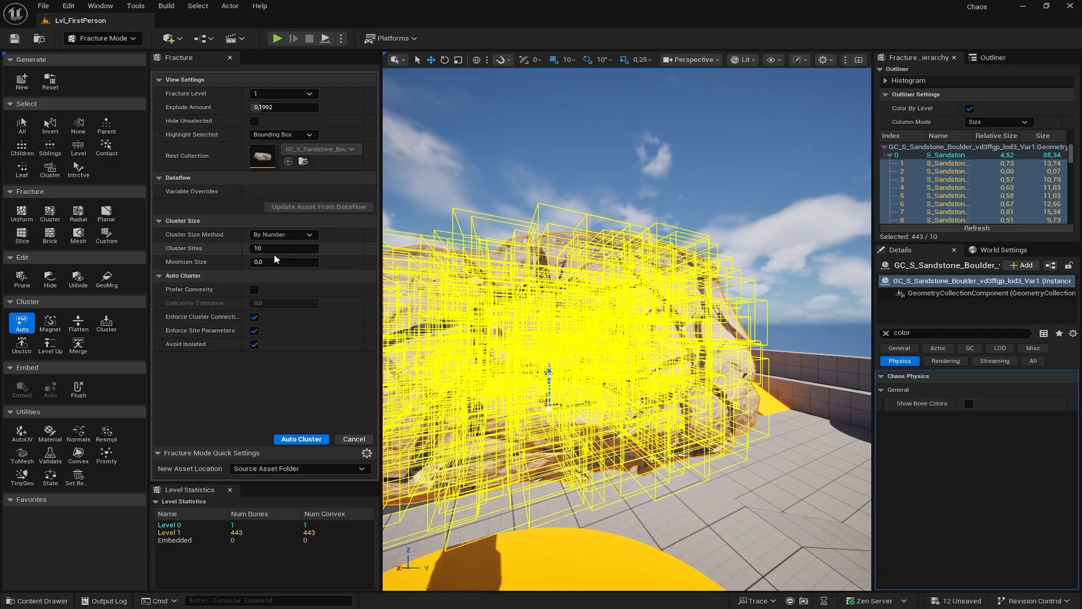
left_click(277, 247)
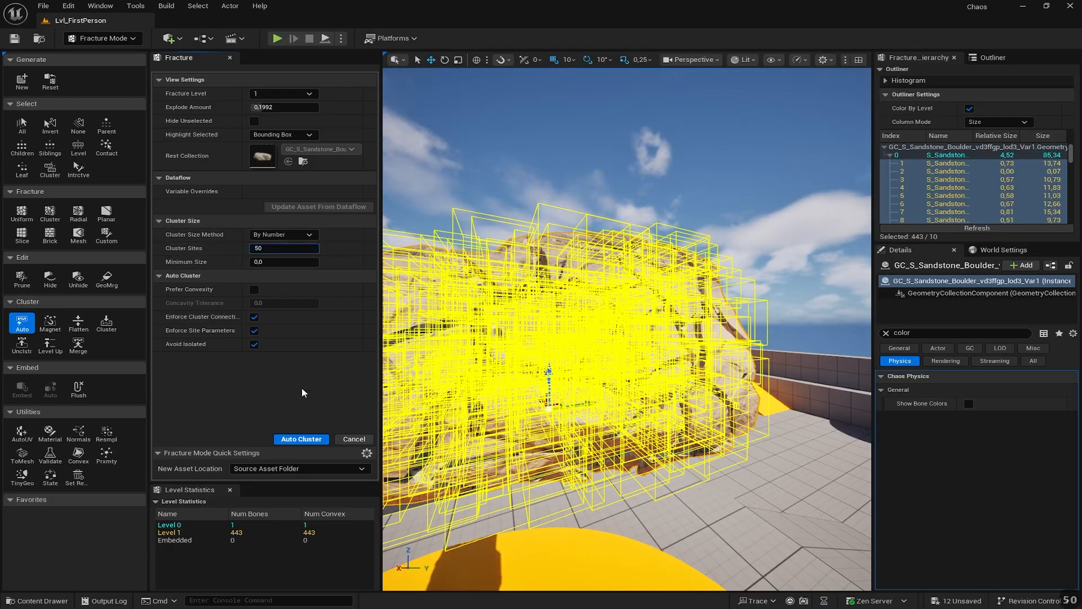
left_click(299, 440)
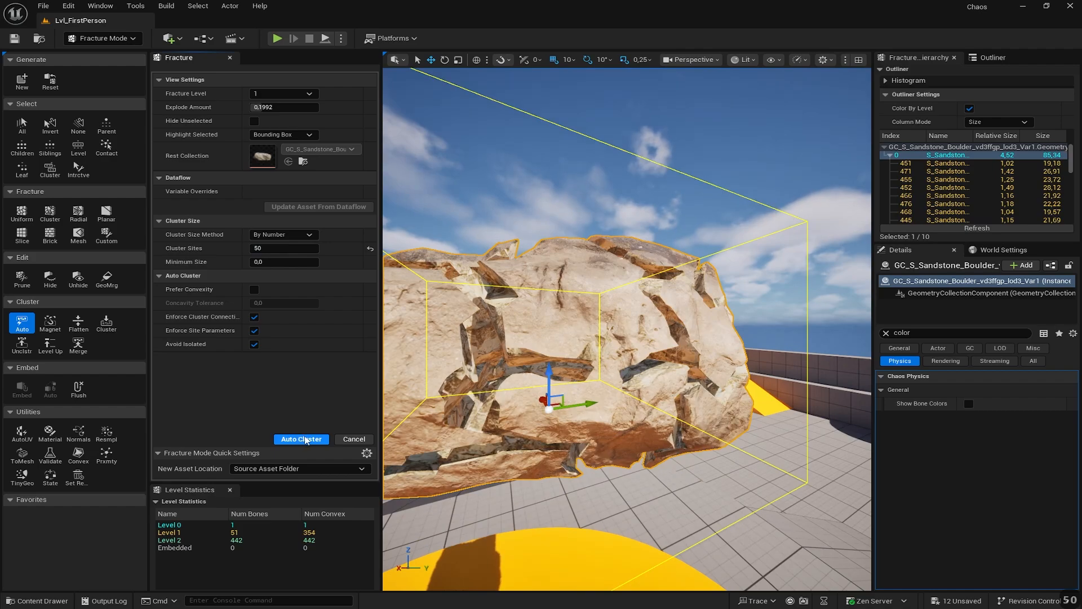
- Centre on the clustered boulder and fly around its fractured surface
key("f")
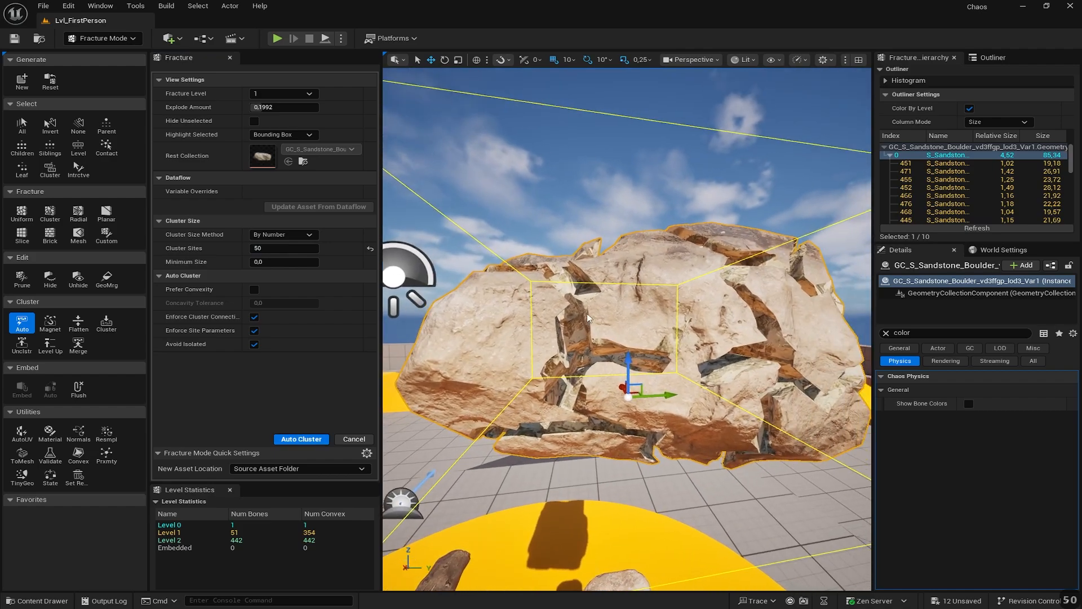
key("d")
right_click_drag(587, 318, 725, 317)
key("w")
key("w")
key("a")
key("a")
key("a")
key("a")
key("w")
key("a")
key("s")
key("d")
key("d")
key("a")
key("w")
key("w")
key("a")
key("s")
key("a")
key("a")
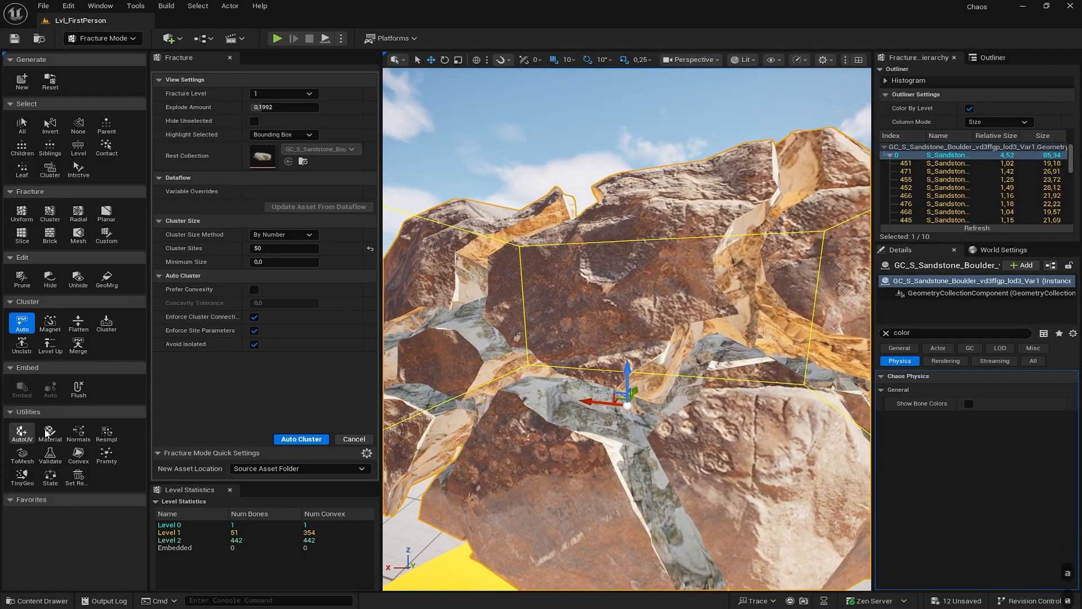
- Apply material slot [1] to the internal faces of all boulder bones
left_click(49, 438)
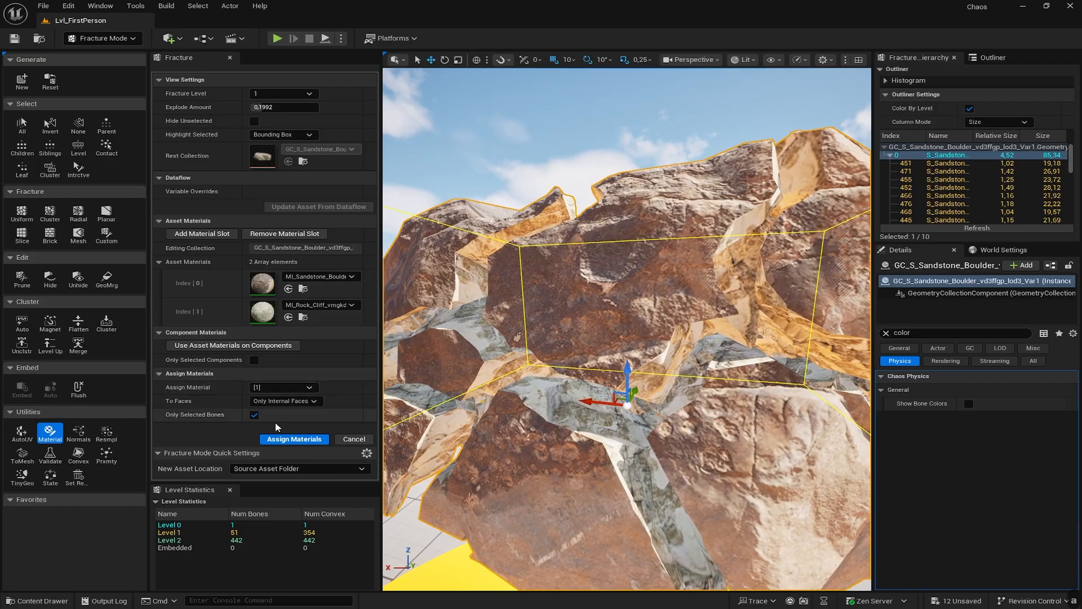
left_click(294, 439)
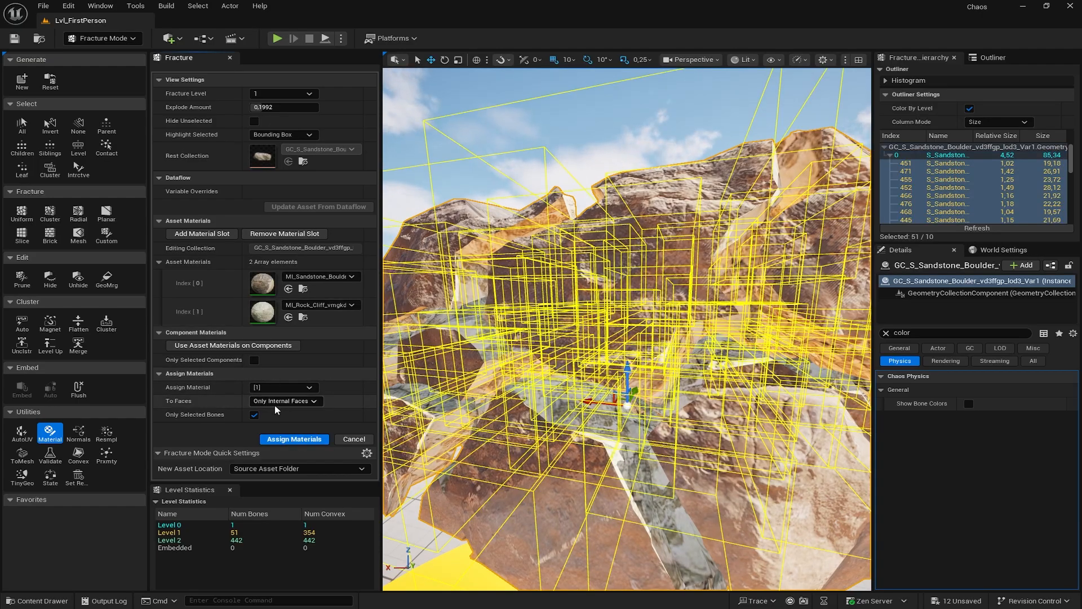
left_click(290, 444)
- Inspect the rock cliff faces, then switch back to Selection Mode
right_click_drag(541, 361, 383, 327)
key("d")
key("d")
key("s")
key("d")
key("d")
key("s")
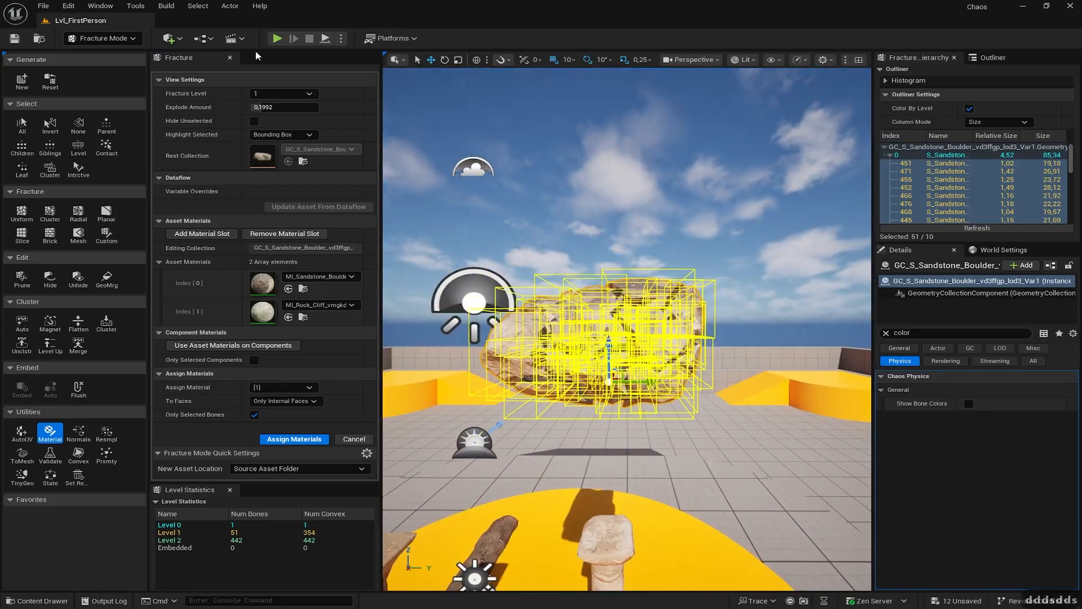
left_click(104, 38)
left_click(93, 51)
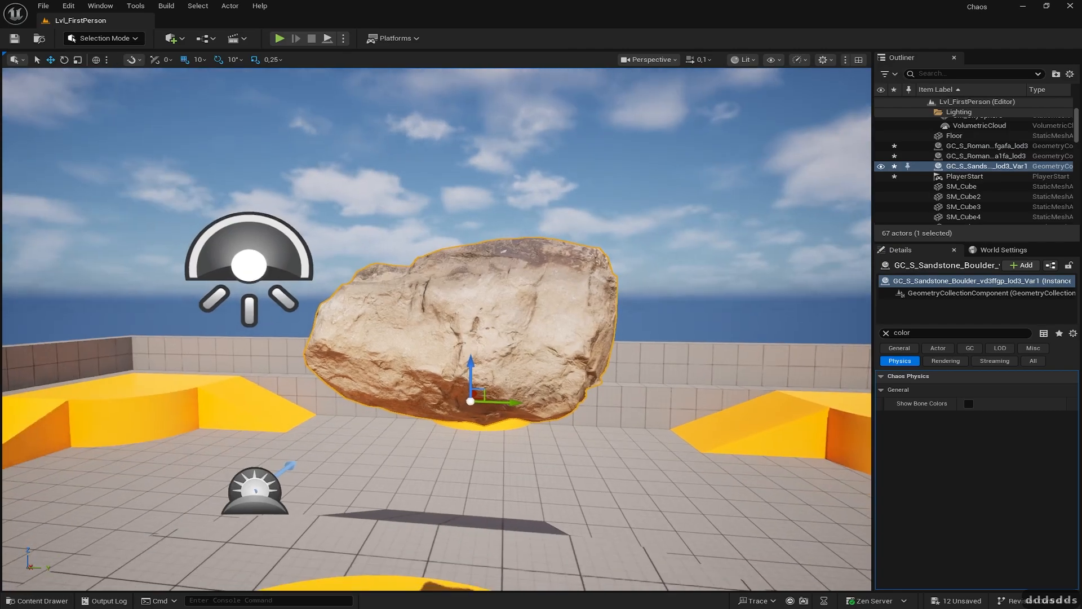
key("s")
right_click_drag(428, 226, 400, 274)
key("a")
key("s")
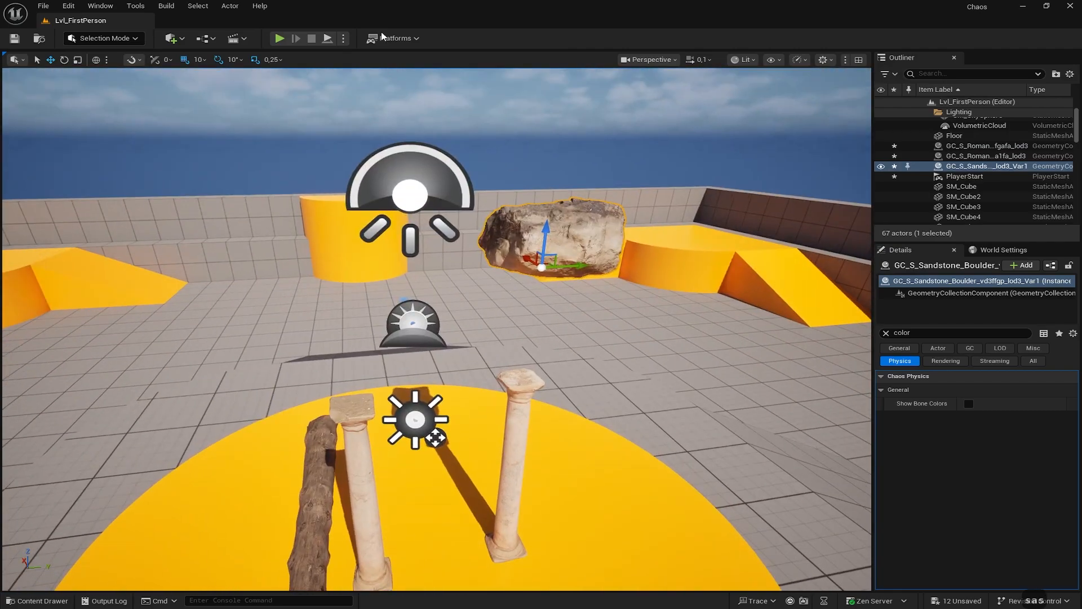
left_click(342, 40)
left_click(388, 142)
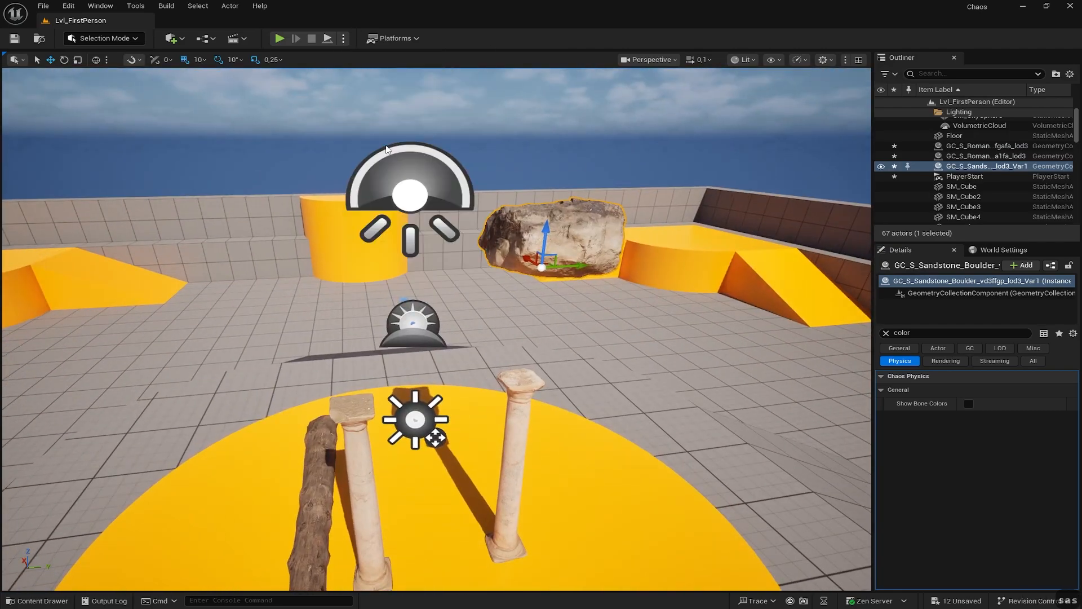
right_click_drag(382, 148, 442, 203)
key("d")
key("w")
key("d")
key("w")
key("a")
key("a")
key("w")
key("a")
key("w")
left_click(312, 39)
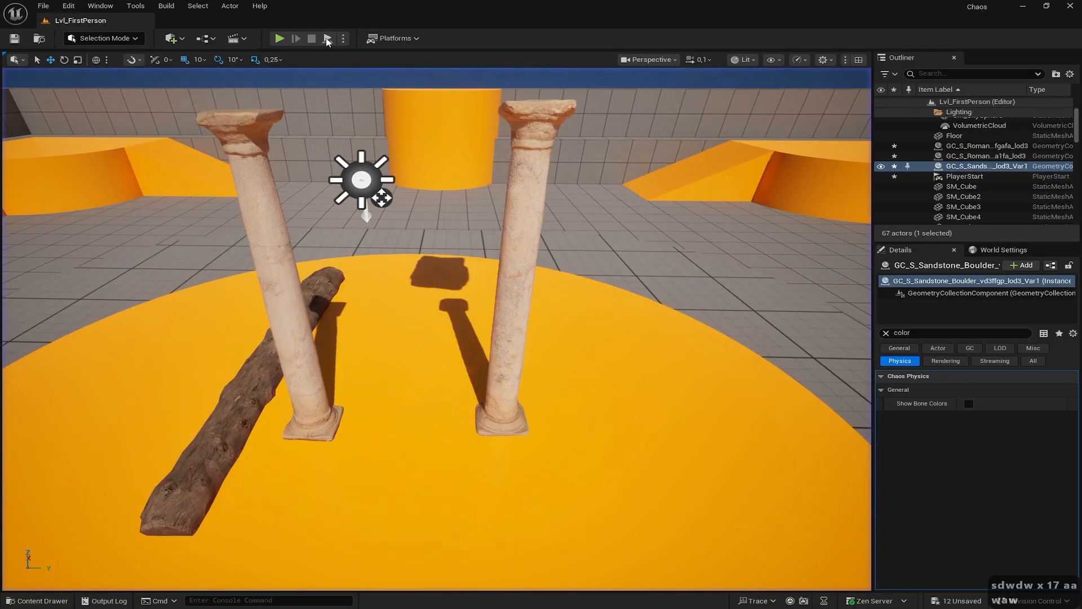
left_click(344, 38)
left_click(391, 142)
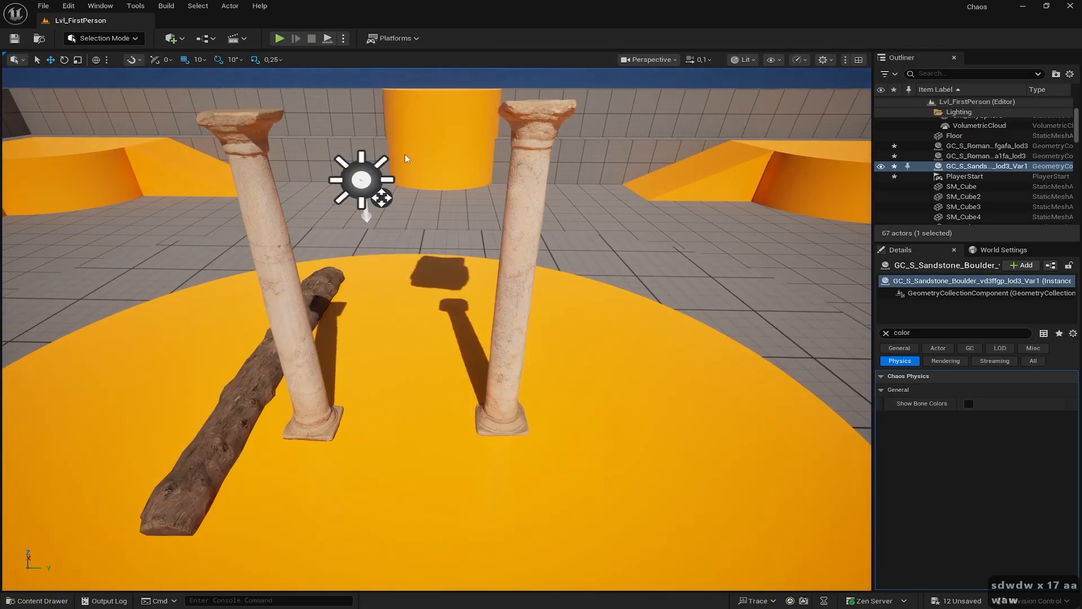
right_click_drag(390, 142, 390, 191)
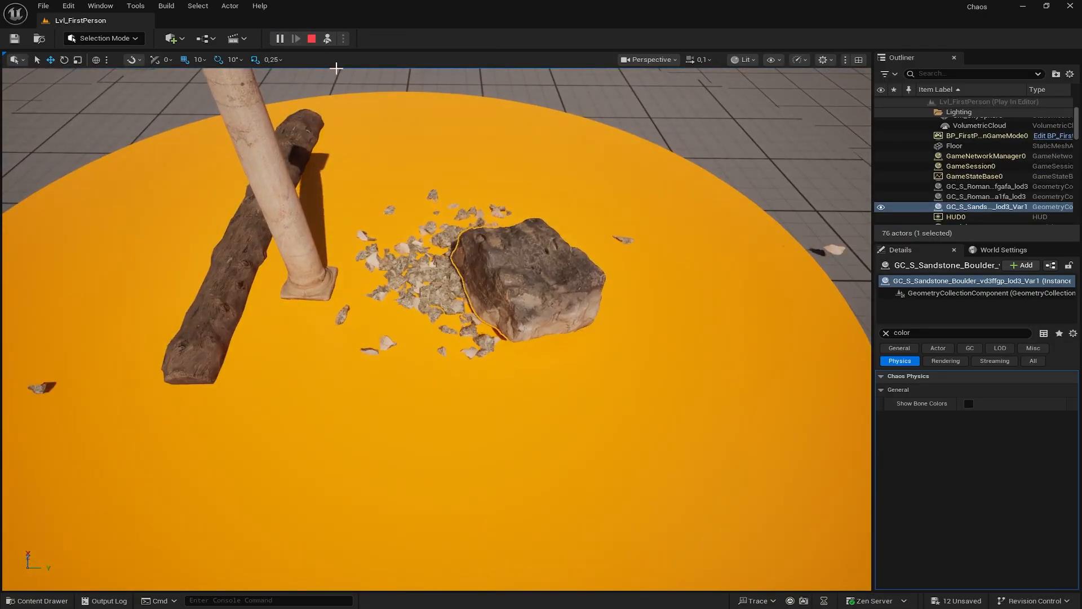
left_click(312, 39)
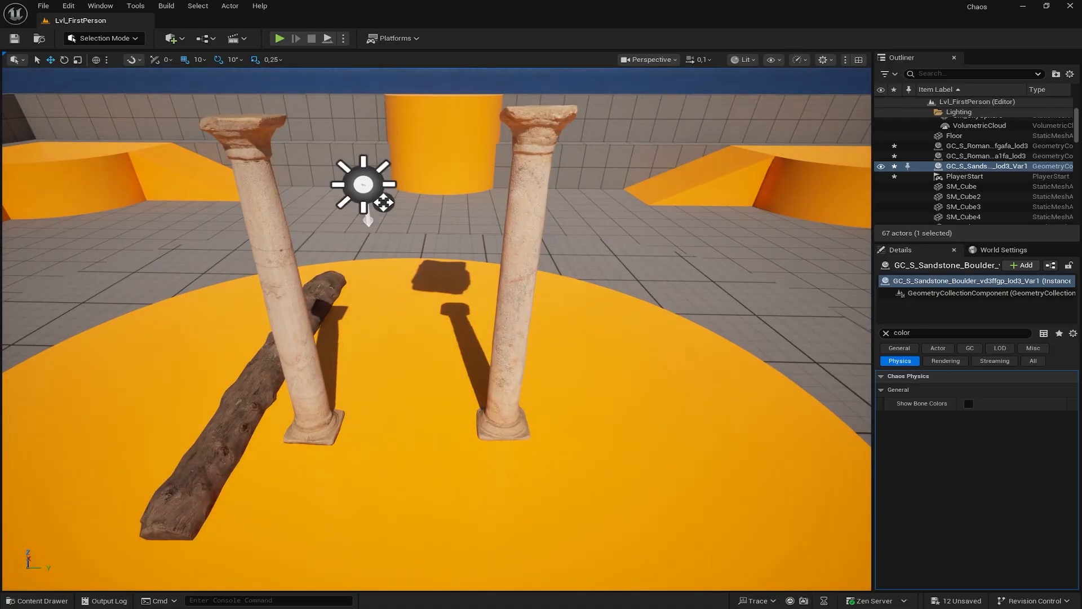
- Set the right column's Damage Thresholds to 50000, 500 and 5000, then Play
left_click(519, 265)
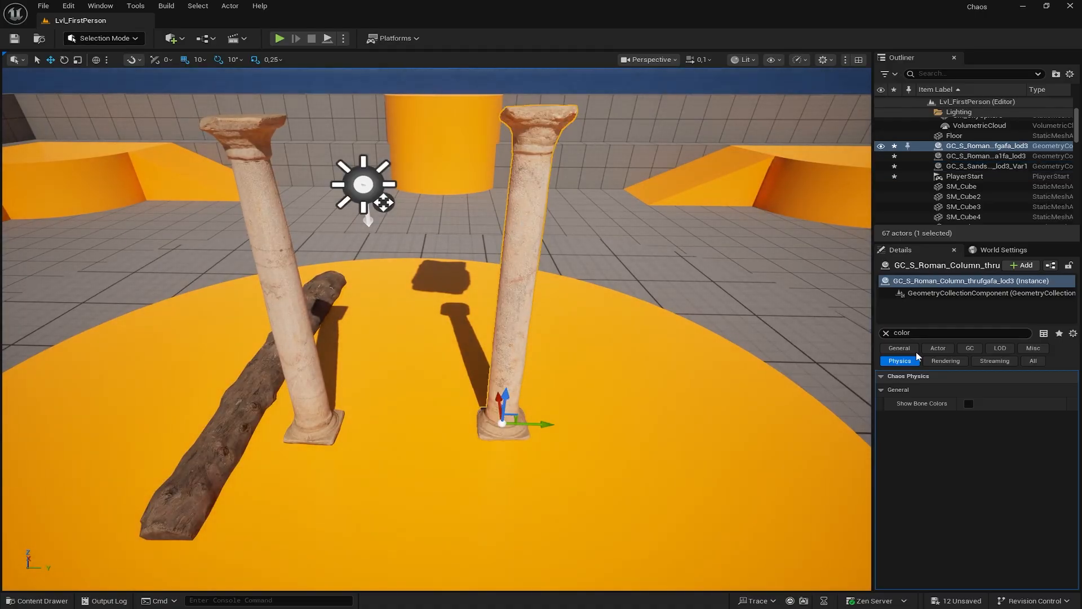
left_click(910, 333)
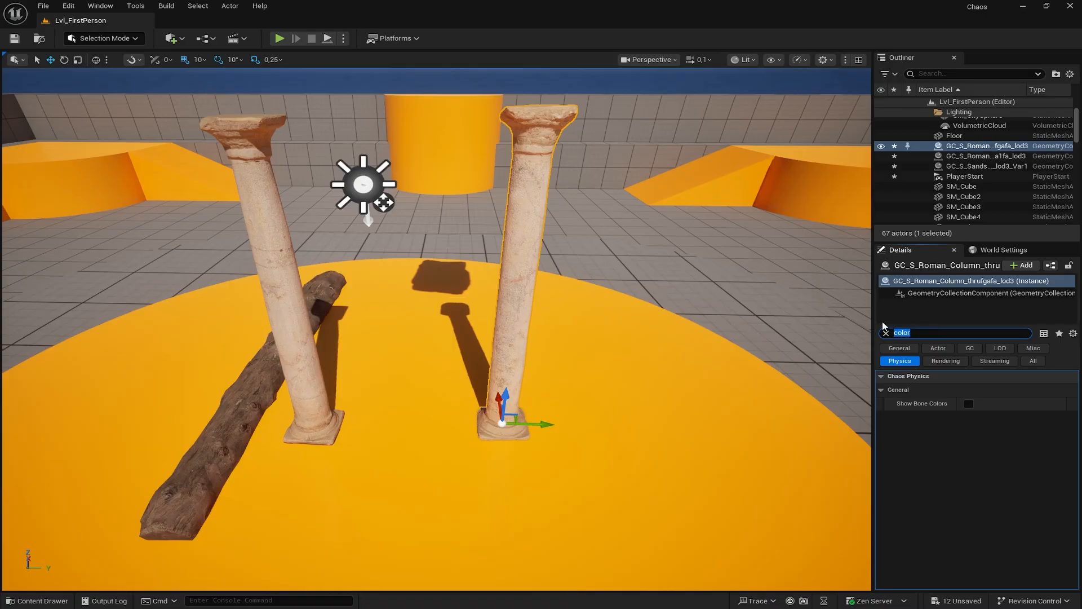
type("dama")
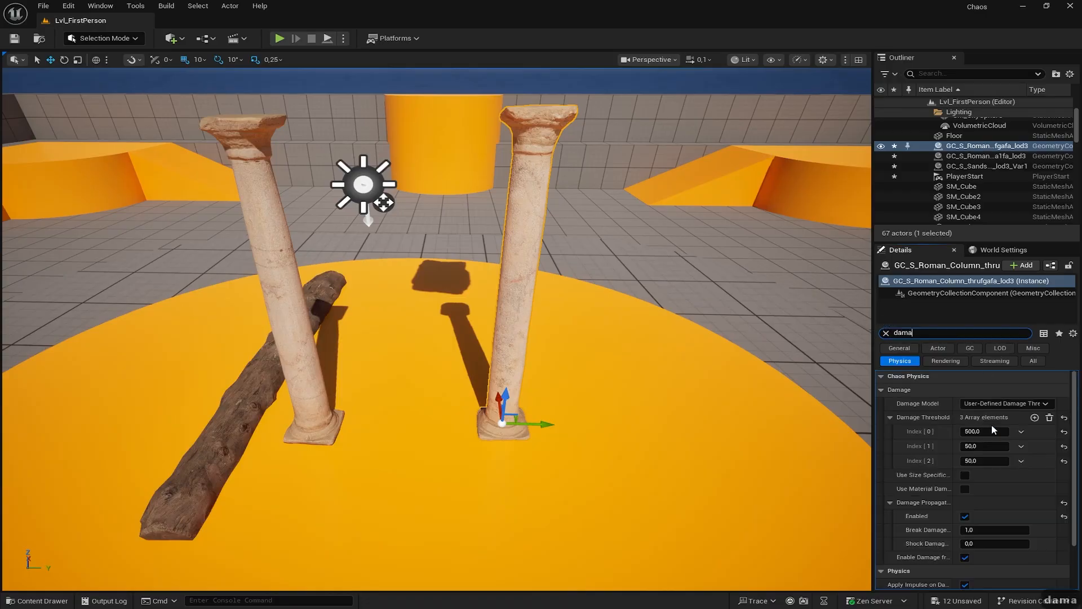
left_click(992, 431)
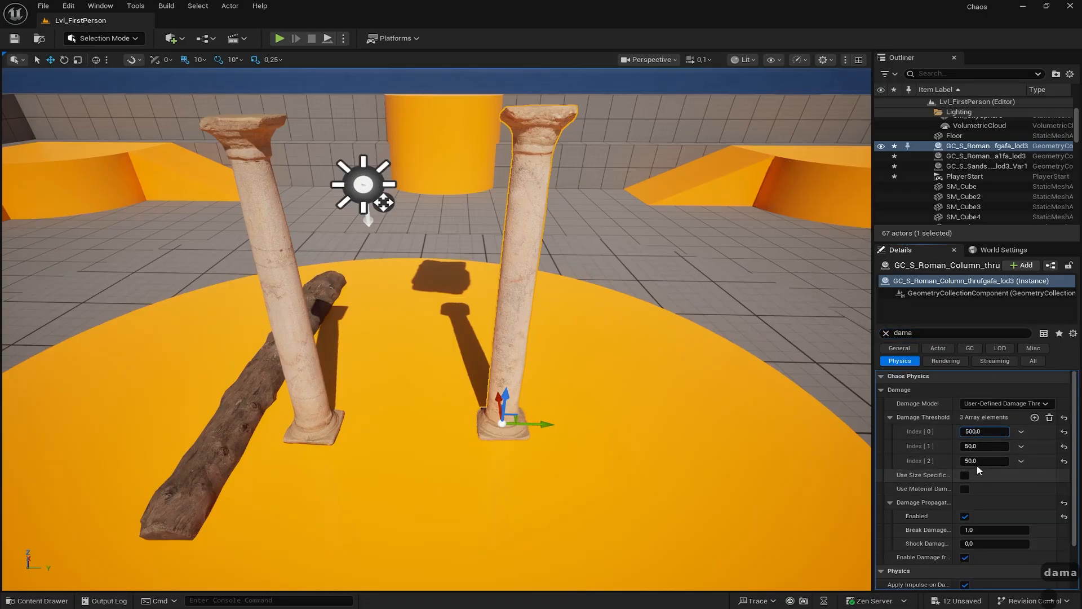
type("00")
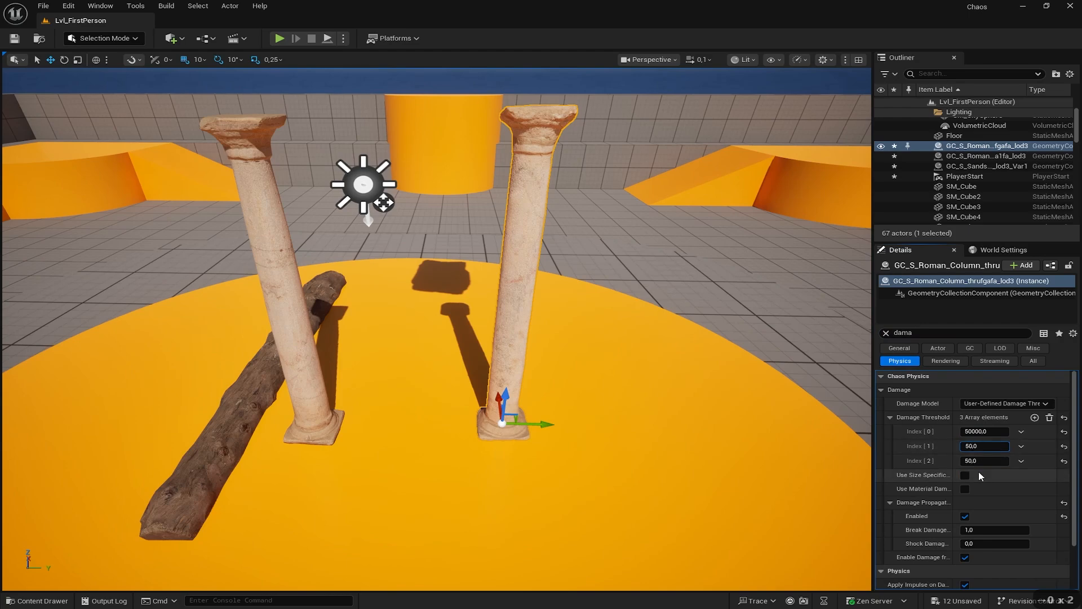
left_click(971, 460)
type("00")
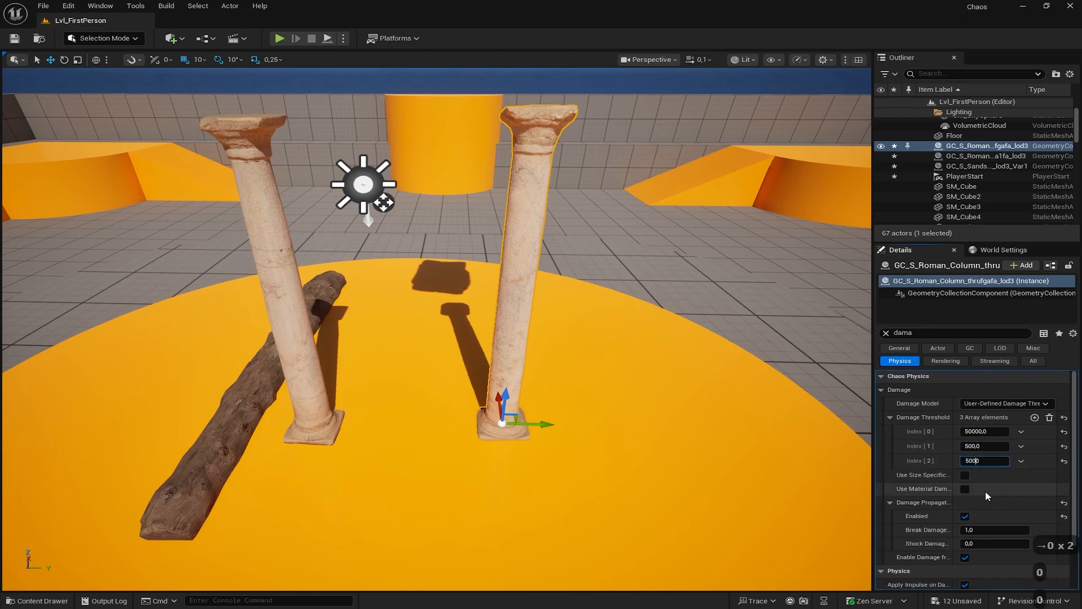
key("Return")
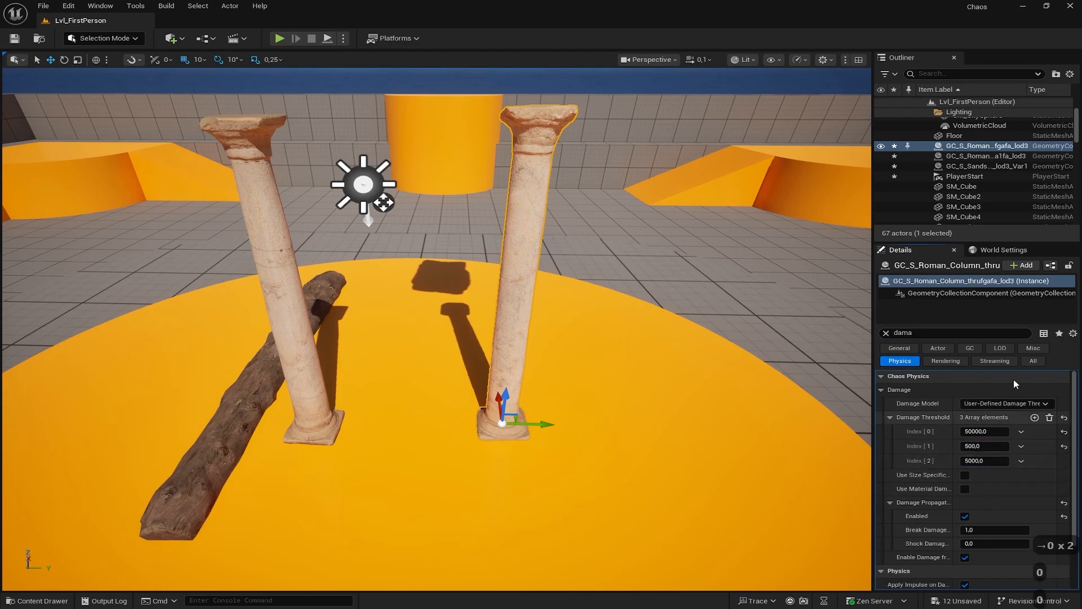
left_click(280, 38)
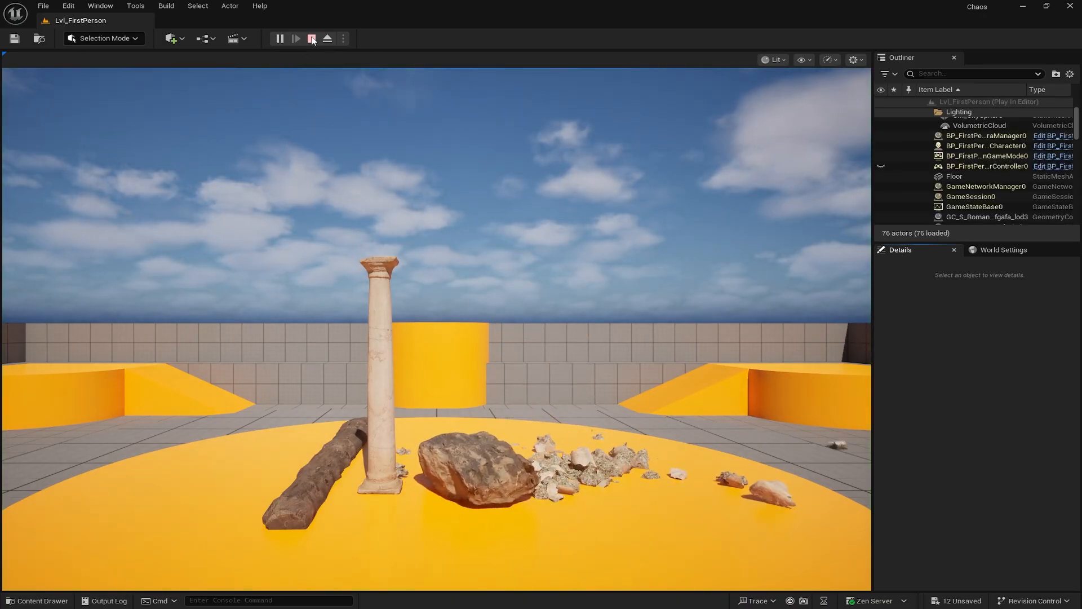
- End the play session, then play and stop the level once more
key("Escape")
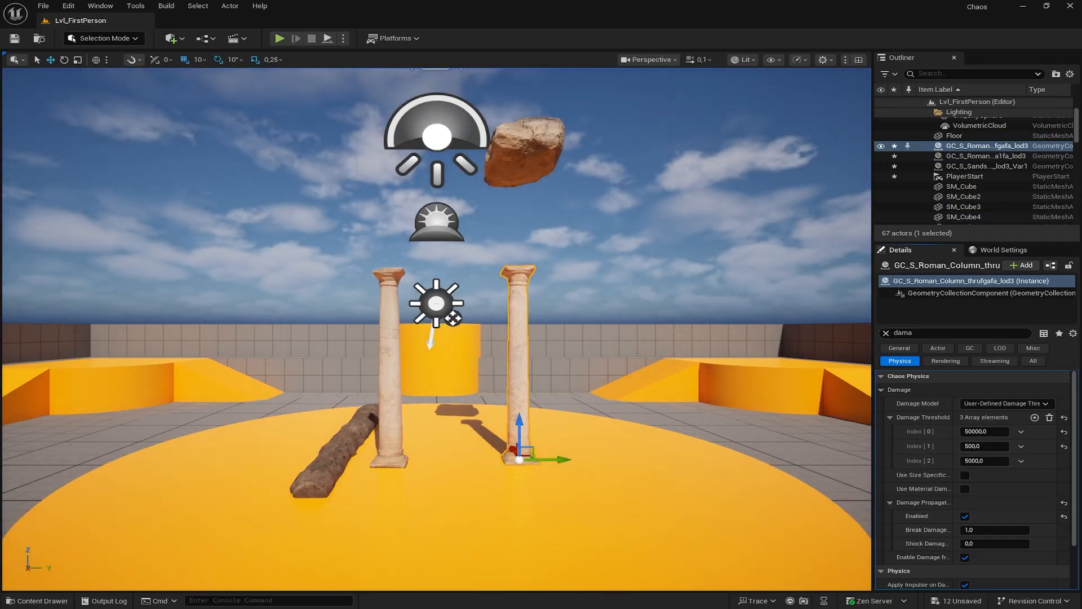
key("w")
key("w")
key("w")
key("w")
key("w")
key("w")
key("w")
key("w")
key("w")
key("w")
key("w")
key("w")
key("w")
key("w")
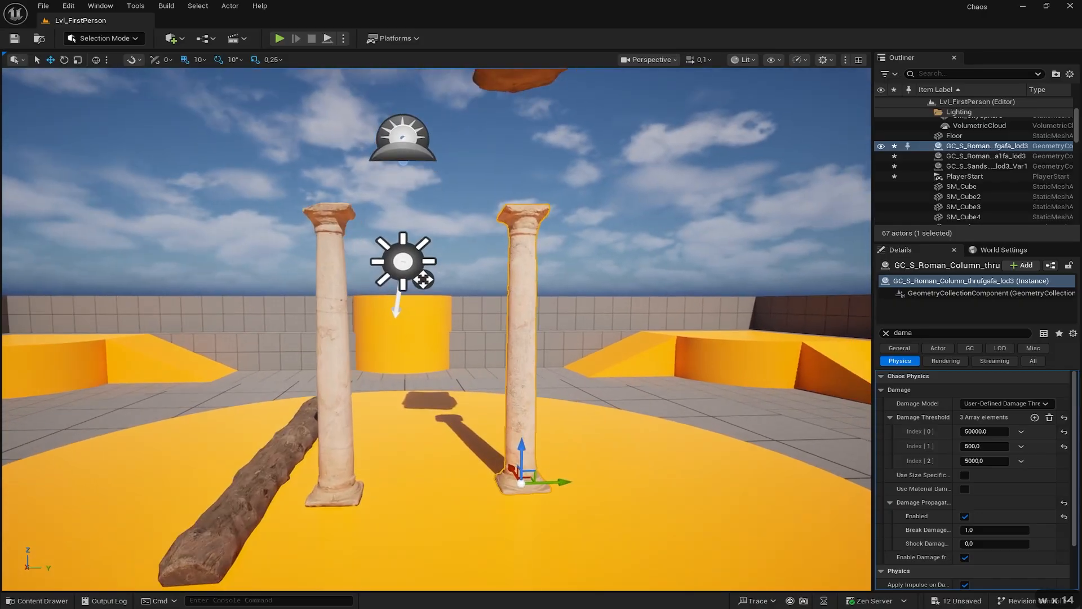
left_click(278, 38)
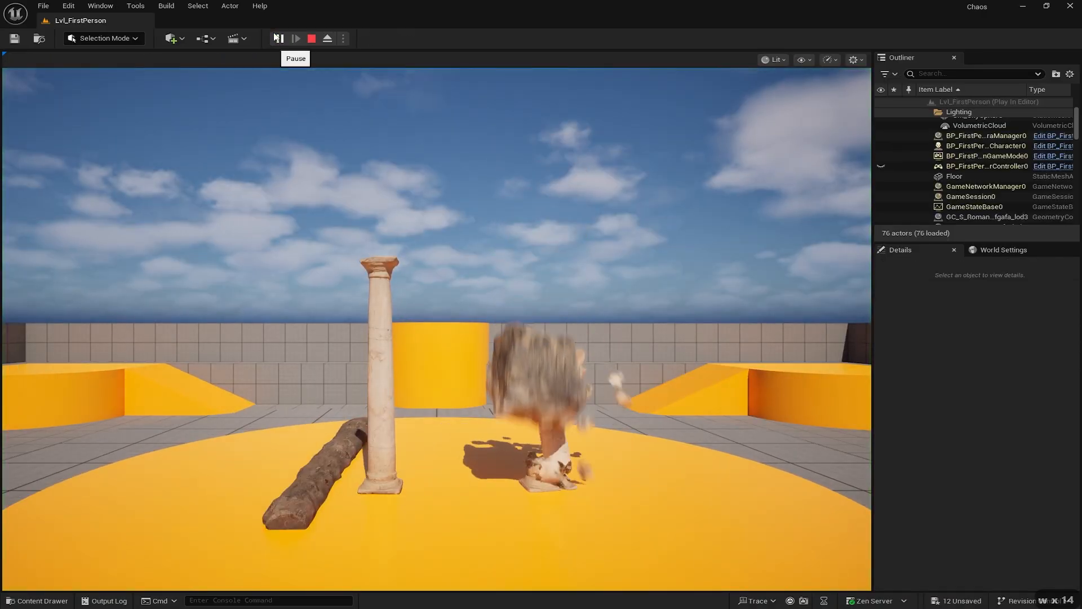
left_click(311, 39)
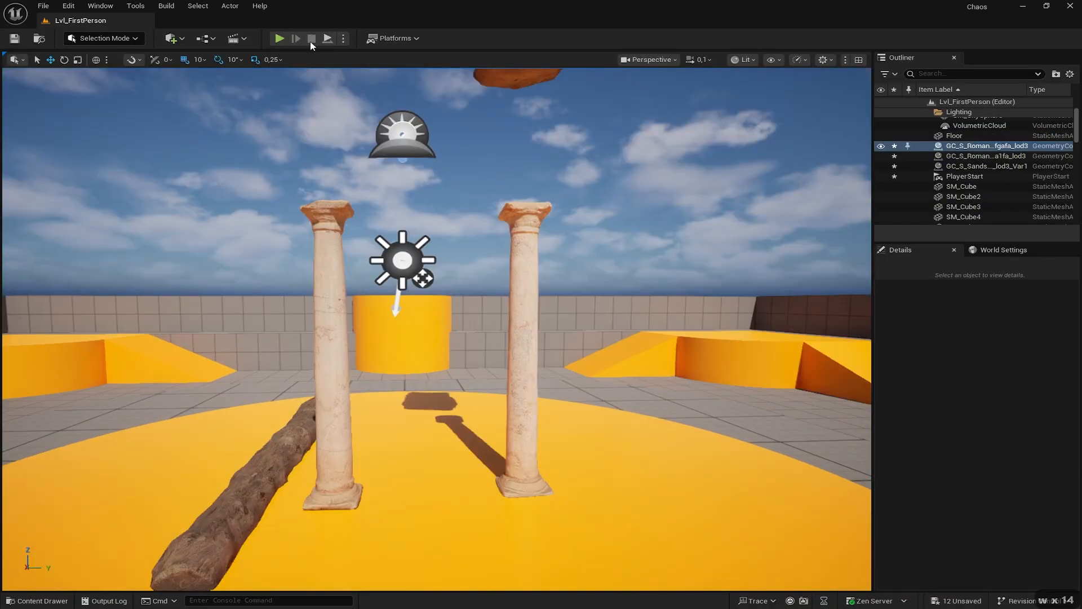
- Fly around the columns, replay to watch the boulder smash a column, then stop
right_click_drag(653, 319, 712, 321)
key("a")
key("w")
key("w")
key("w")
key("w")
key("a")
key("d")
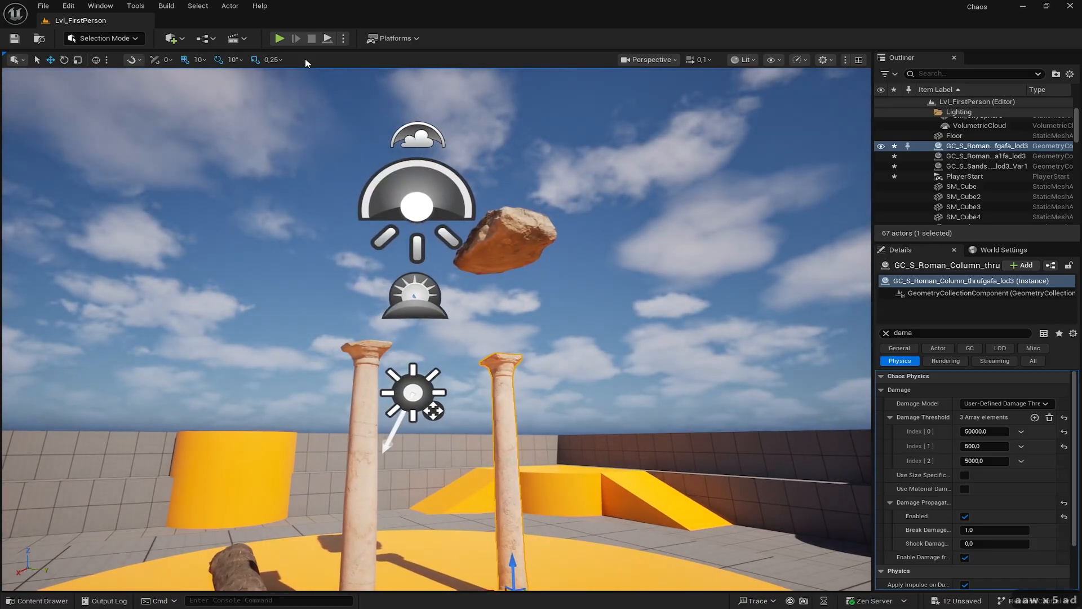
left_click(279, 38)
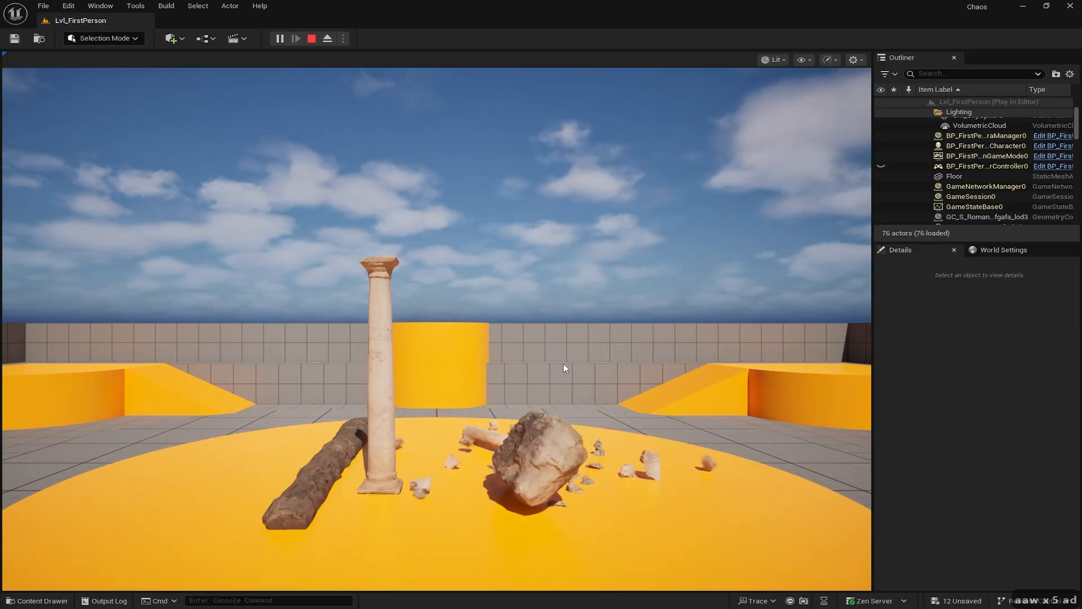
left_click(580, 495)
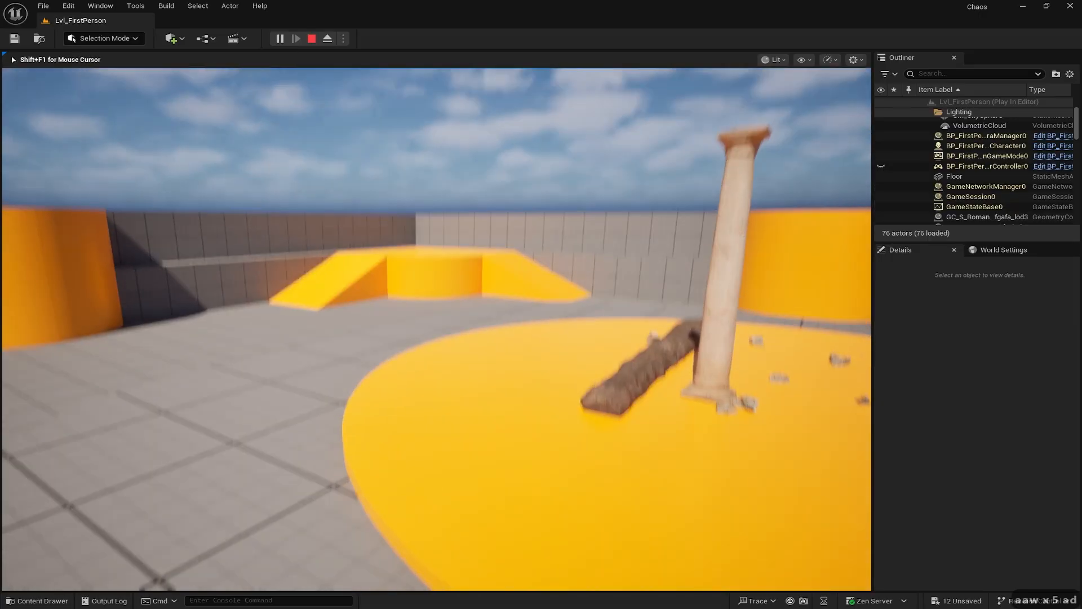
key("Escape")
right_click_drag(510, 311, 556, 288)
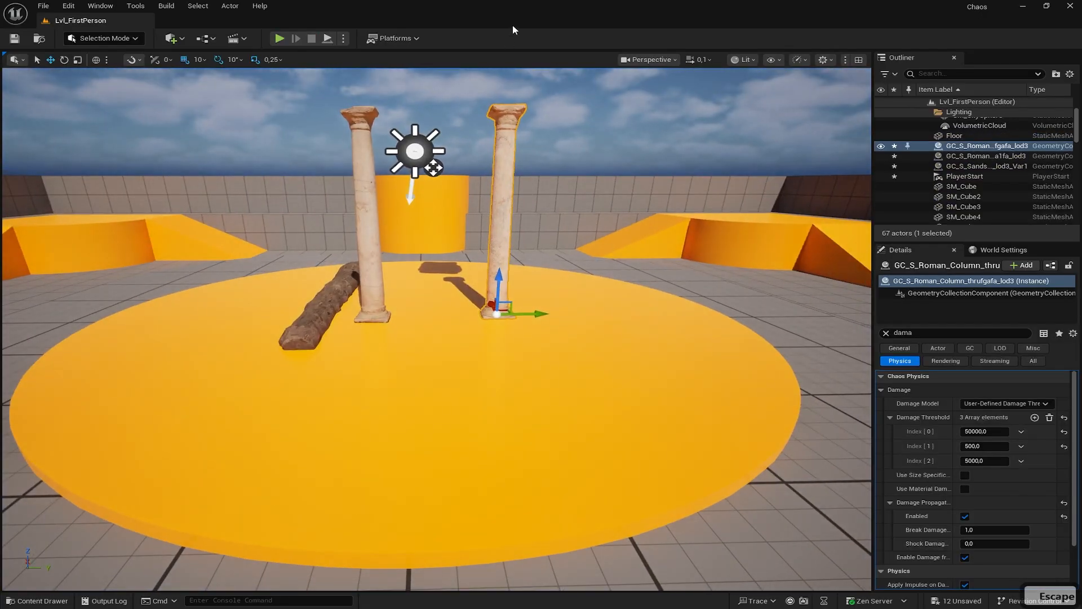
right_click_drag(659, 301, 679, 230)
- Select the boulder and lower its Damage Thresholds to 50000, 5000 and 500
key("w")
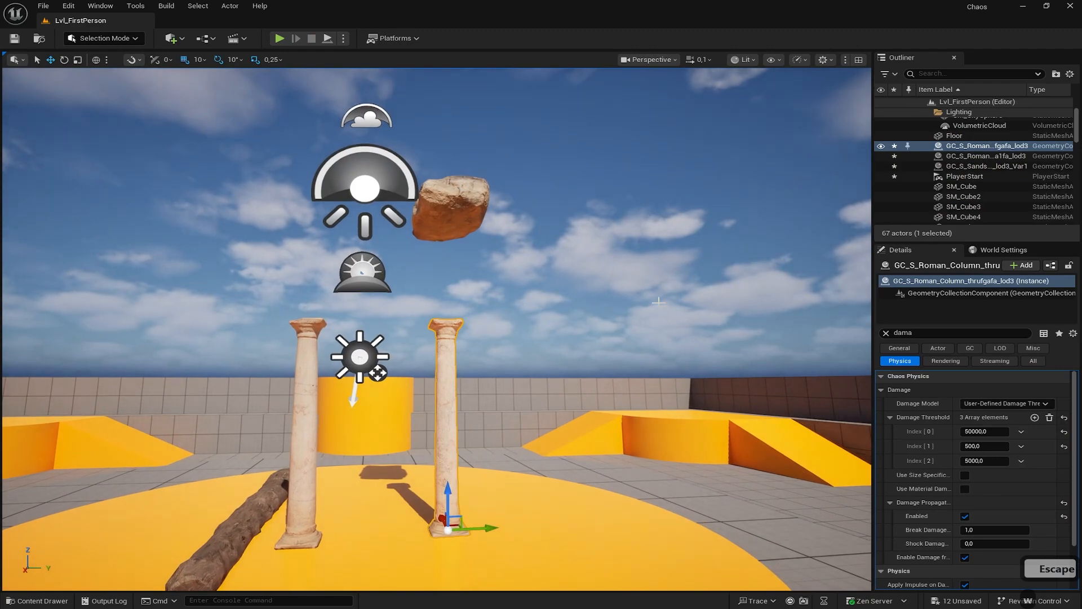
left_click(460, 216)
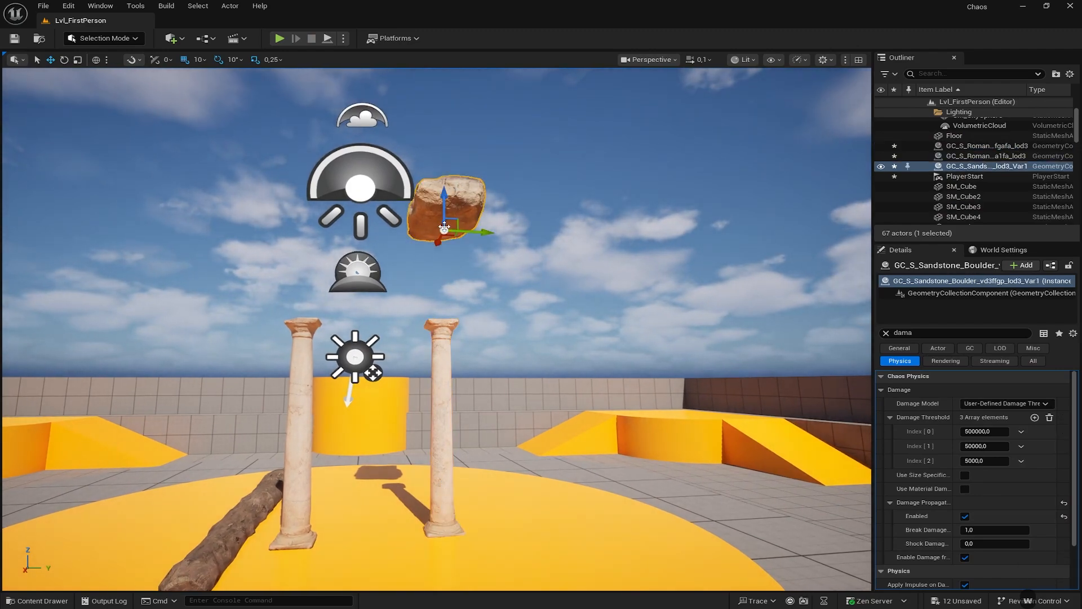
left_click(976, 434)
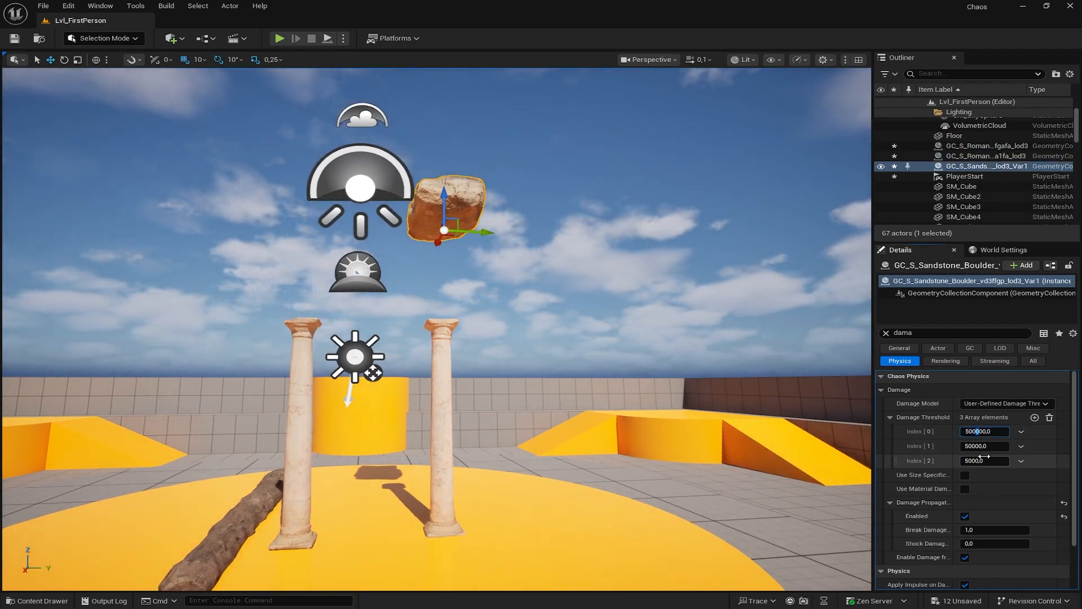
key("BackSpace")
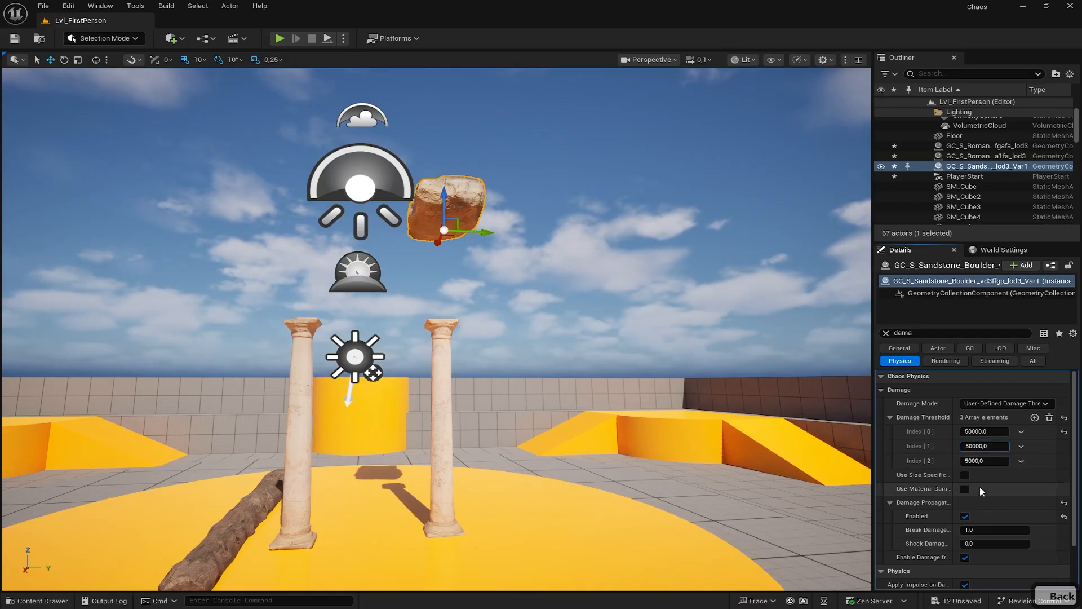
key("BackSpace")
left_click(974, 456)
left_click(974, 460)
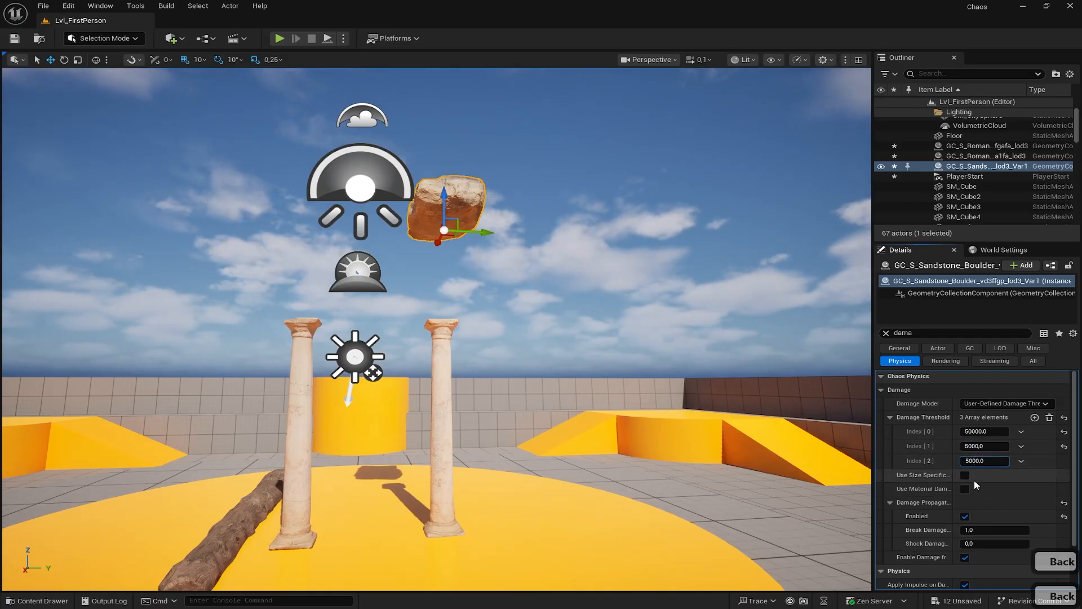
key("BackSpace")
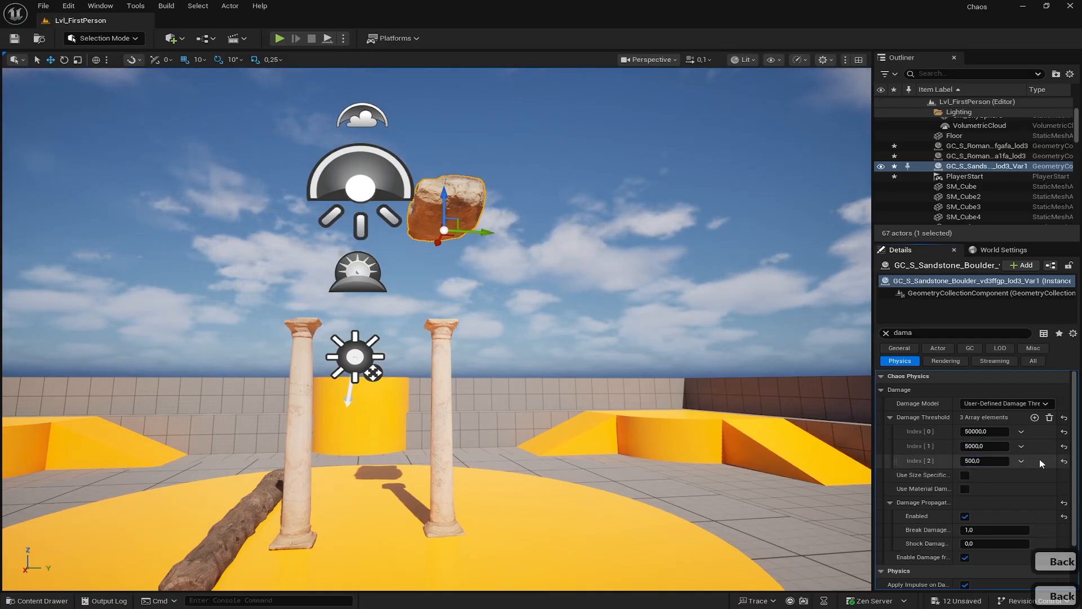
left_click(143, 38)
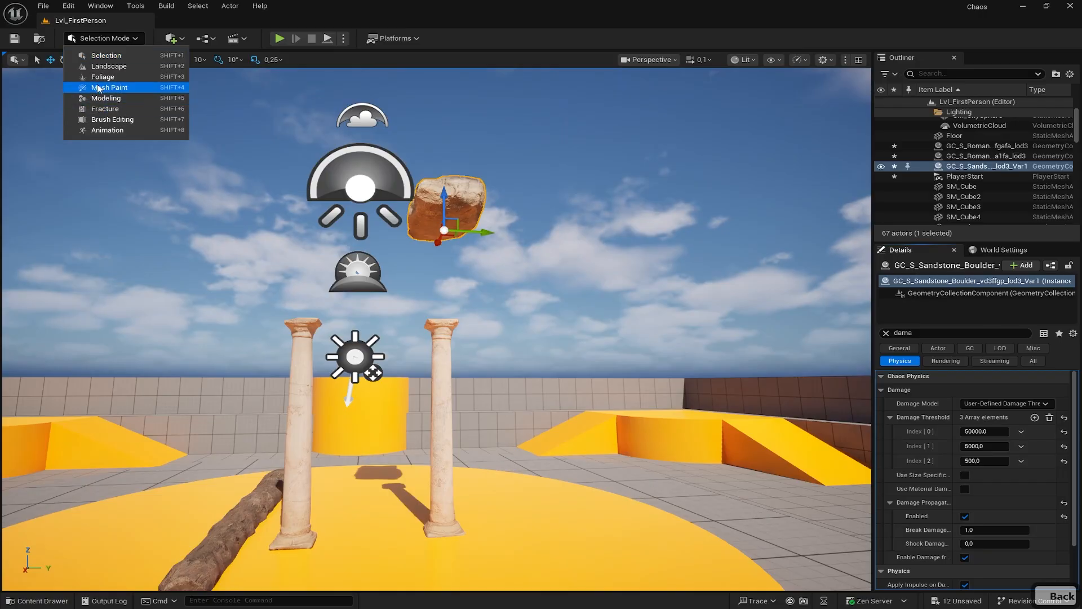
- Enter Fracture mode, check Level 2 statistics, then play and stop to watch the boulder shatter
left_click(102, 110)
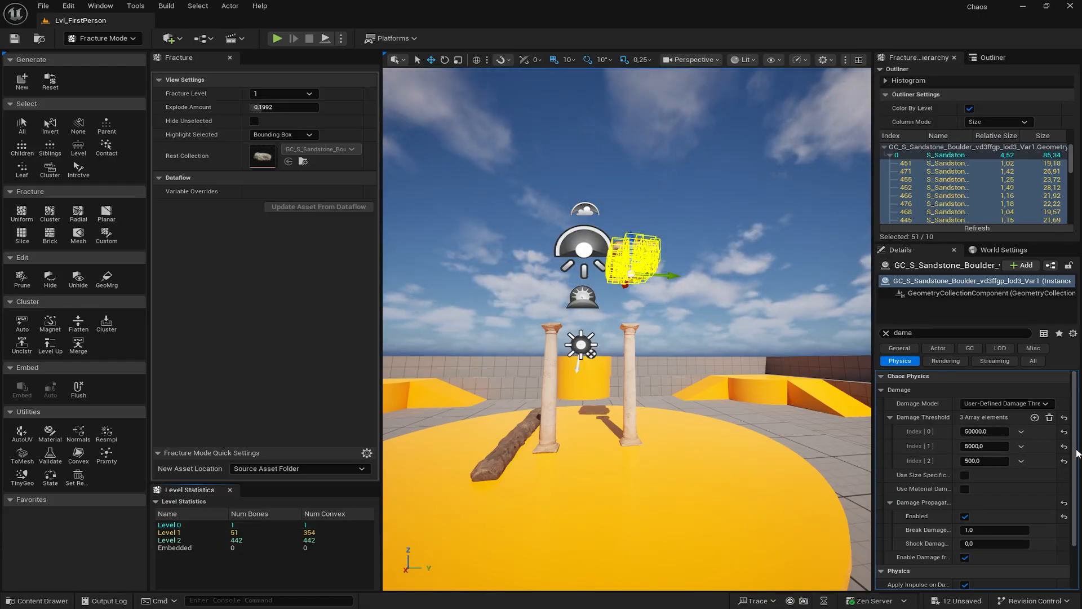
left_click(240, 540)
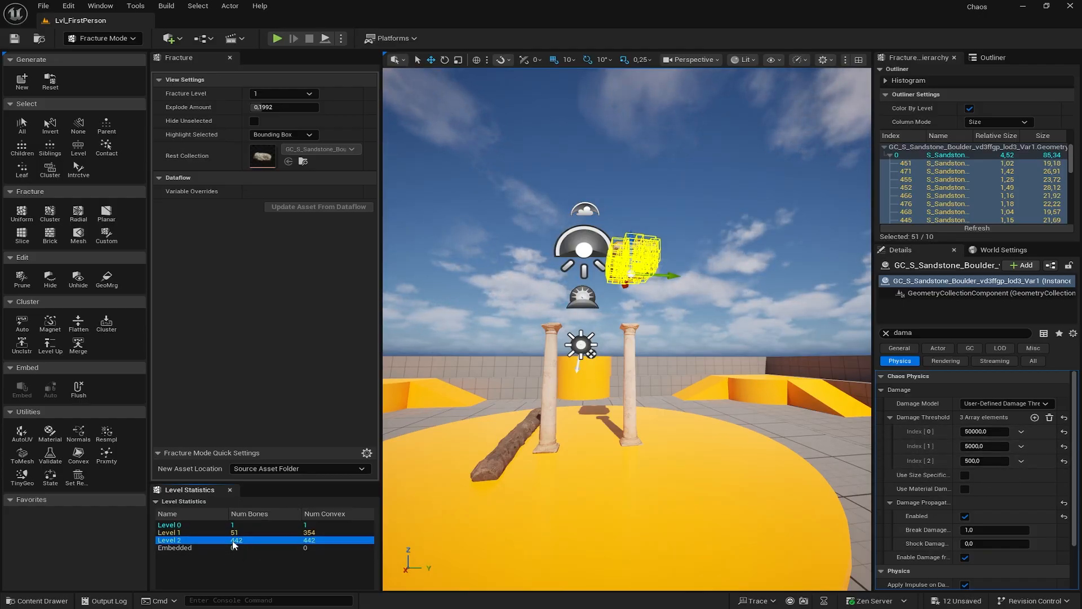
left_click(277, 39)
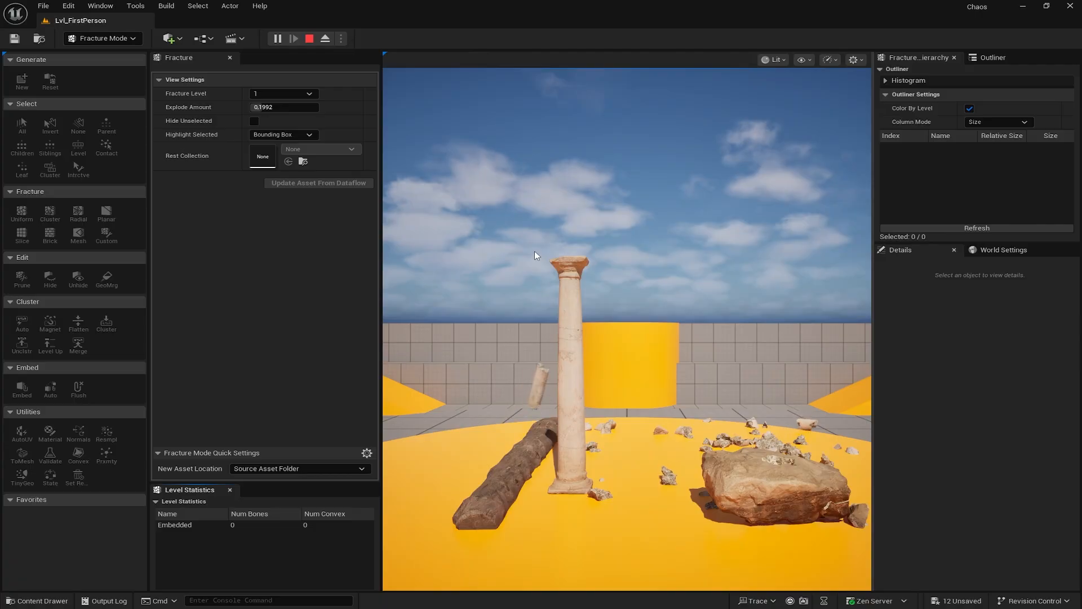
left_click(309, 38)
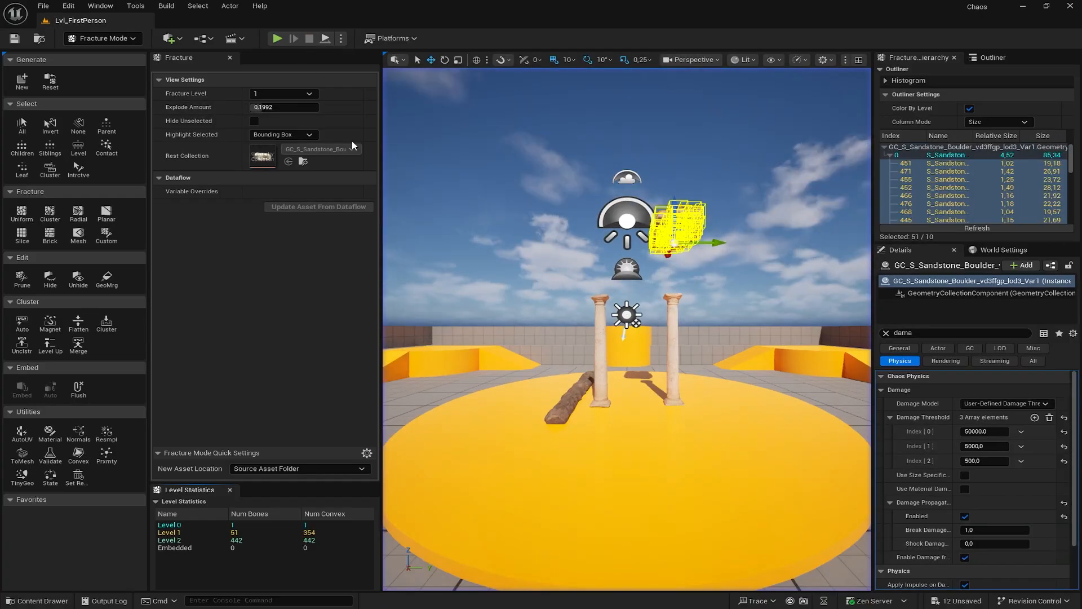
right_click_drag(627, 329, 641, 330)
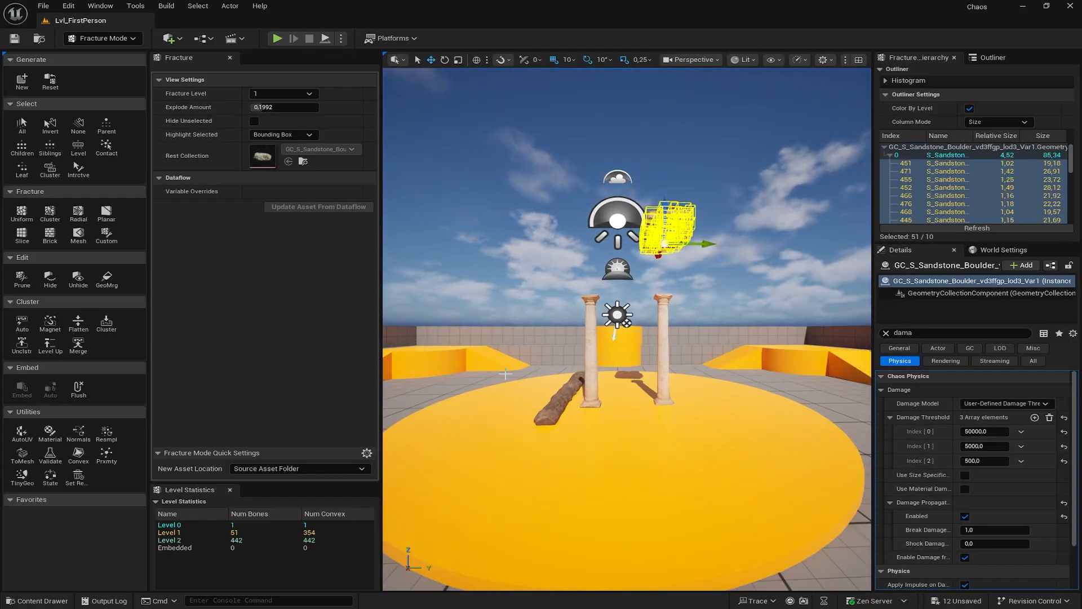
- Select the wooden log and drag it onto the platform against a Roman column
left_click(543, 417)
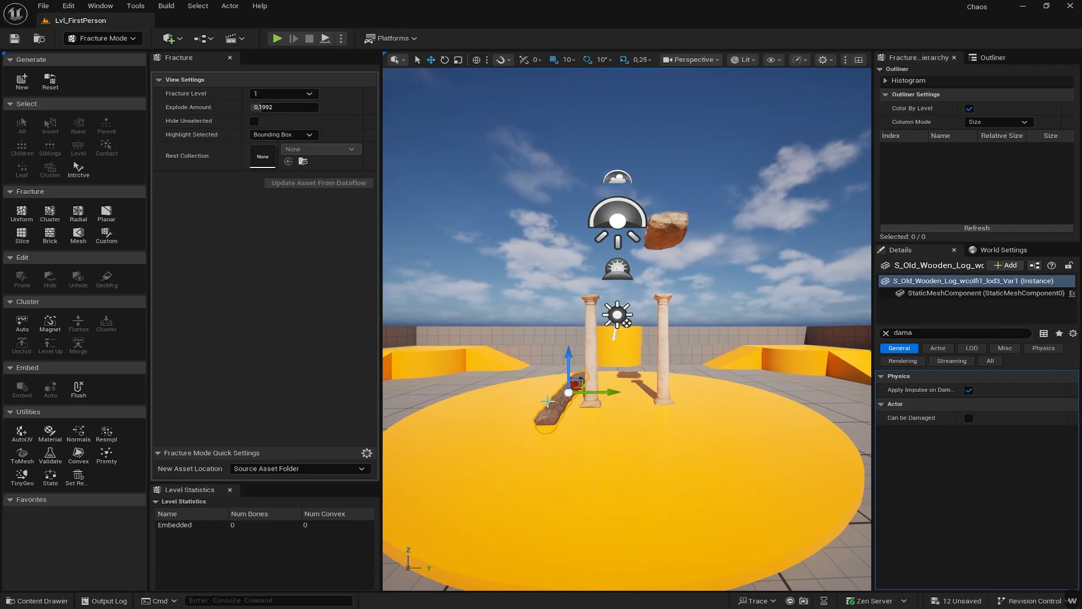
right_click_drag(542, 417, 526, 381)
key("s")
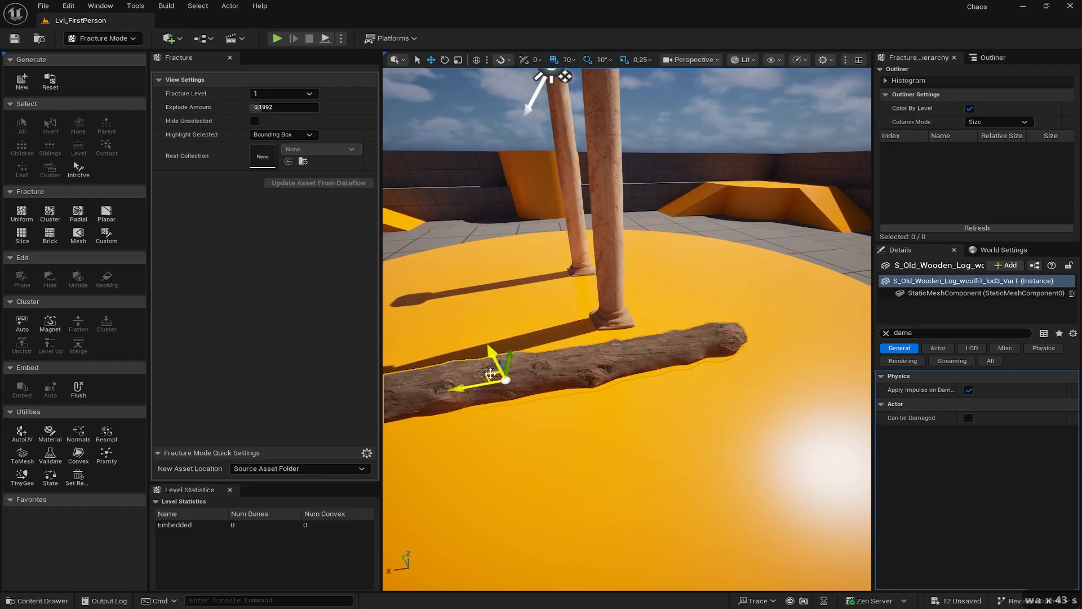
left_click_drag(490, 373, 604, 180)
- Rotate the wooden log 90 degrees so it stands upright
right_click_drag(610, 199, 620, 256)
key("e")
key("s")
key("d")
key("e")
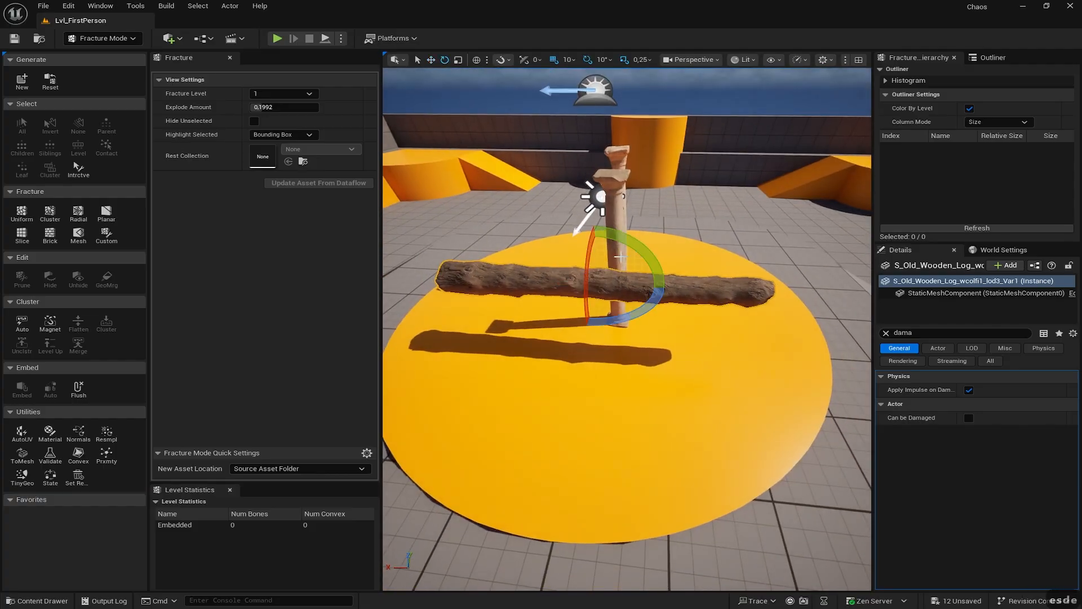
left_click_drag(623, 246, 675, 336)
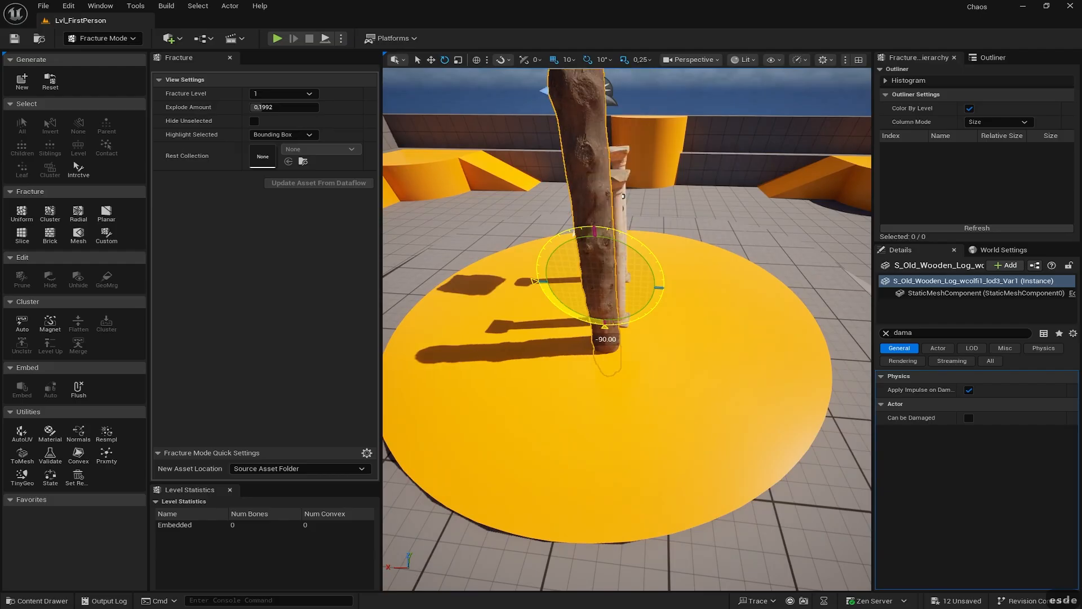
- Raise the upright log so it rests on the yellow platform beside the columns
key("w")
left_click_drag(600, 261, 592, 195)
key("d")
key("w")
right_click_drag(673, 228, 579, 158)
key("d")
key("s")
key("w")
key("d")
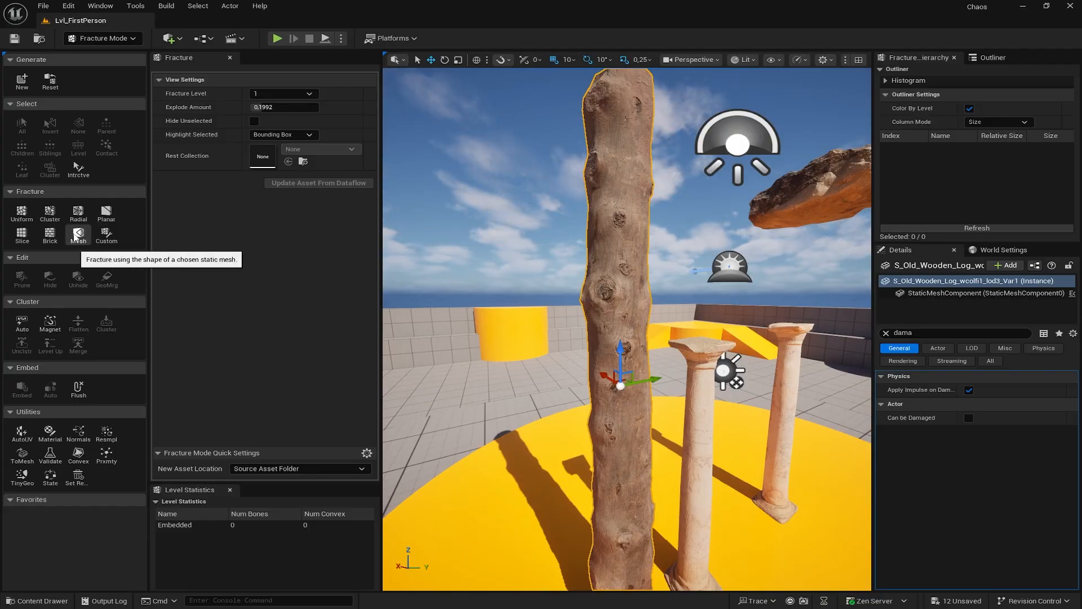
- Switch the fracture method from Mesh to Planar
left_click(78, 236)
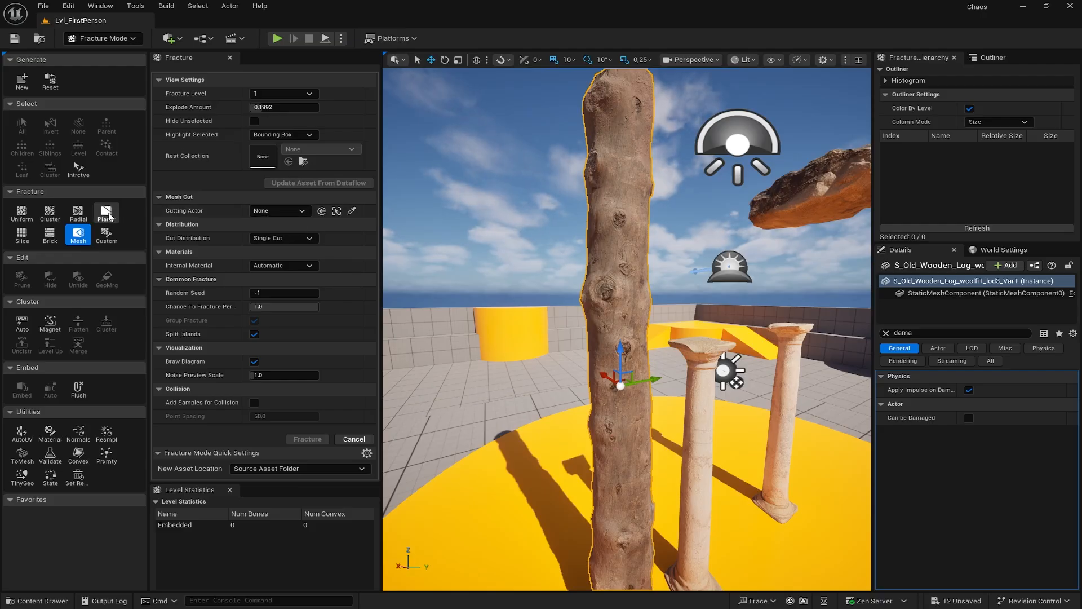
left_click(106, 214)
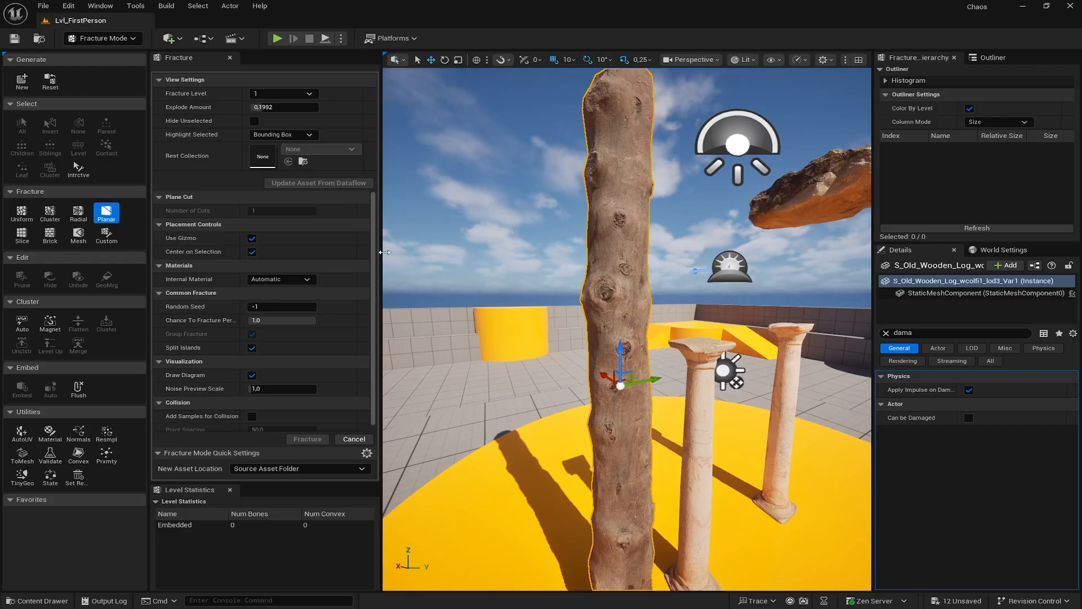
right_click_drag(508, 265, 600, 272)
key("d")
key("d")
key("w")
key("d")
key("s")
key("a")
key("a")
key("a")
key("a")
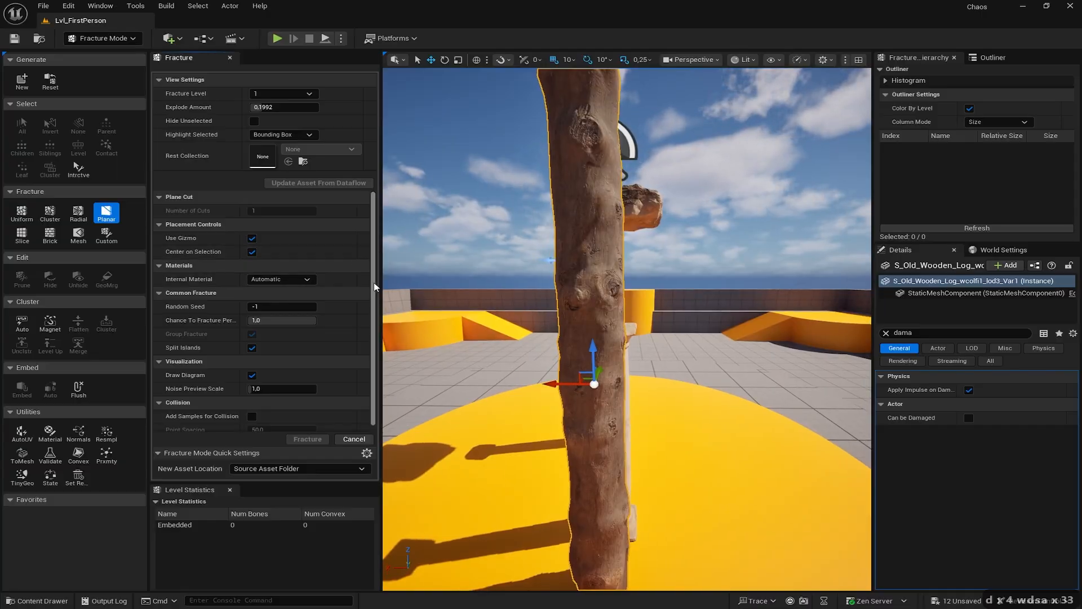
- Create the log's geometry collection in Chaos/Meshes and turn off Show Bone Colors
left_click(21, 81)
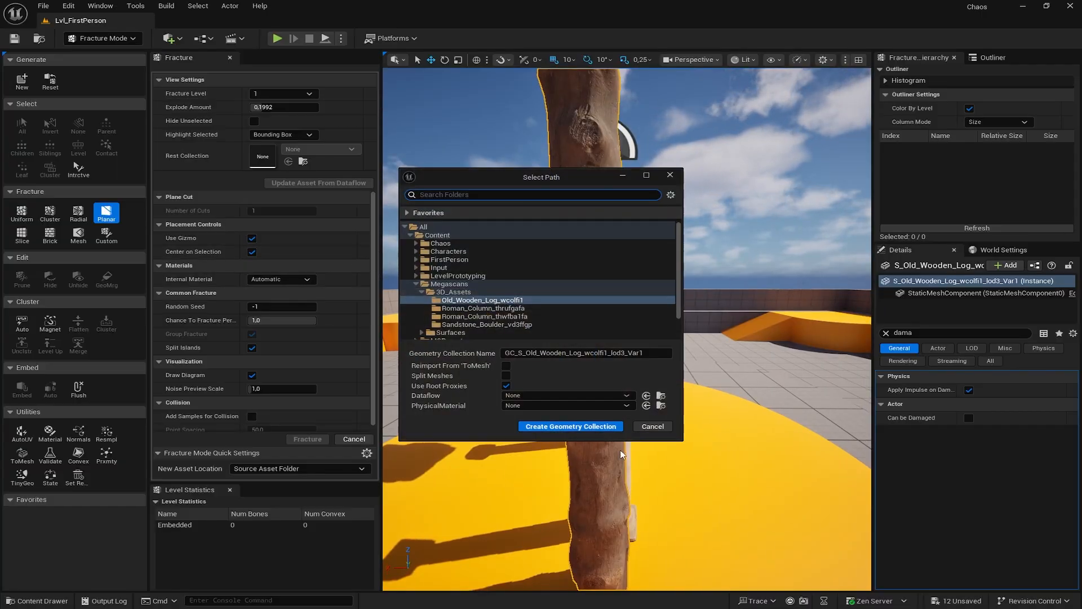
double_click(443, 243)
left_click(440, 251)
left_click(593, 426)
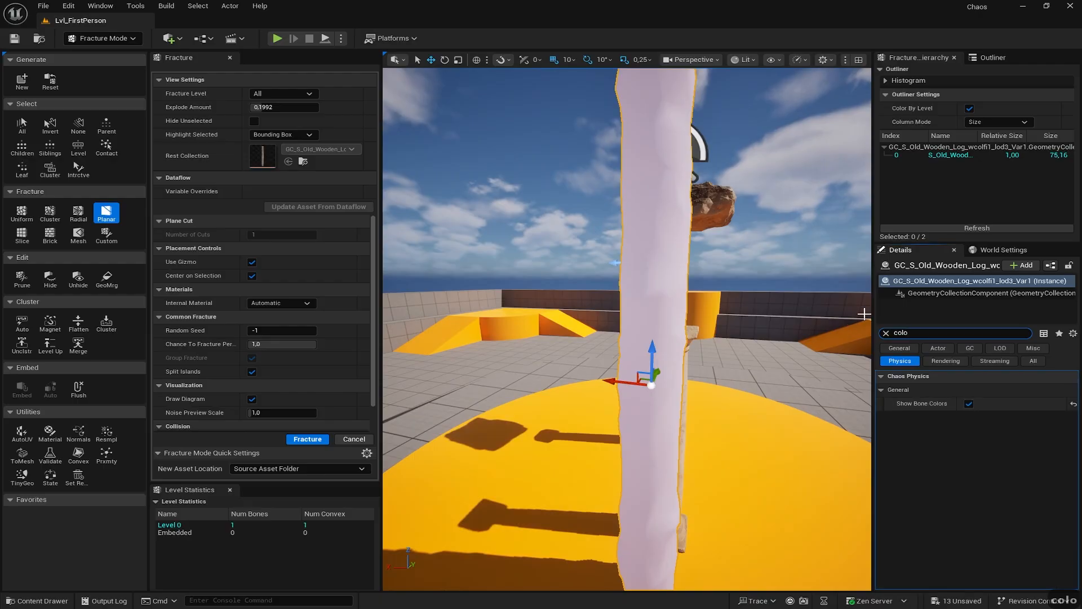
left_click(969, 403)
key("d")
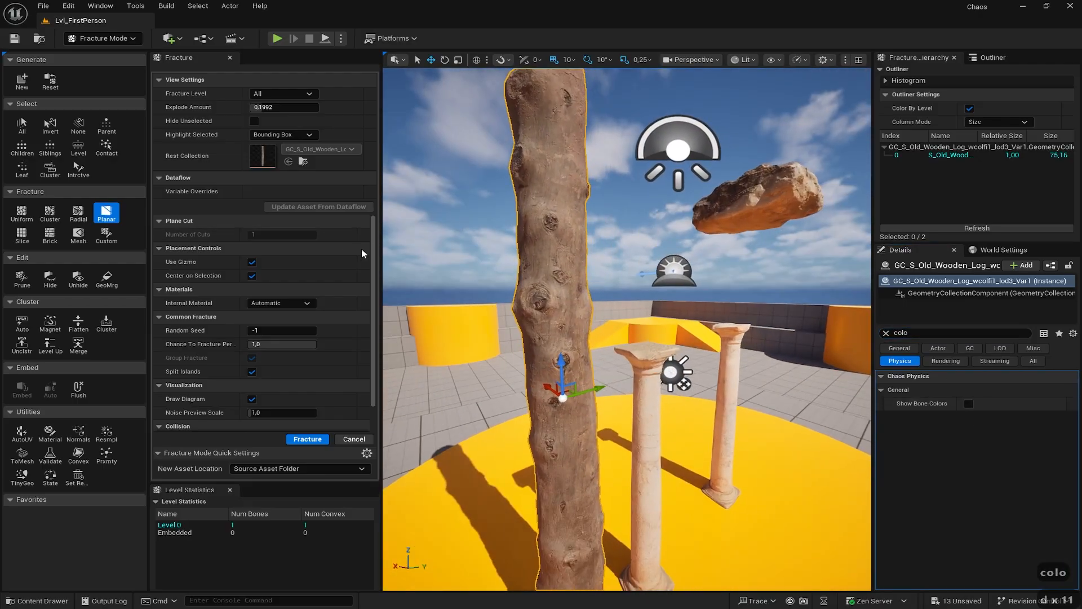
- Leave the fracture Internal Material set to Automatic
left_click_drag(372, 234, 372, 327)
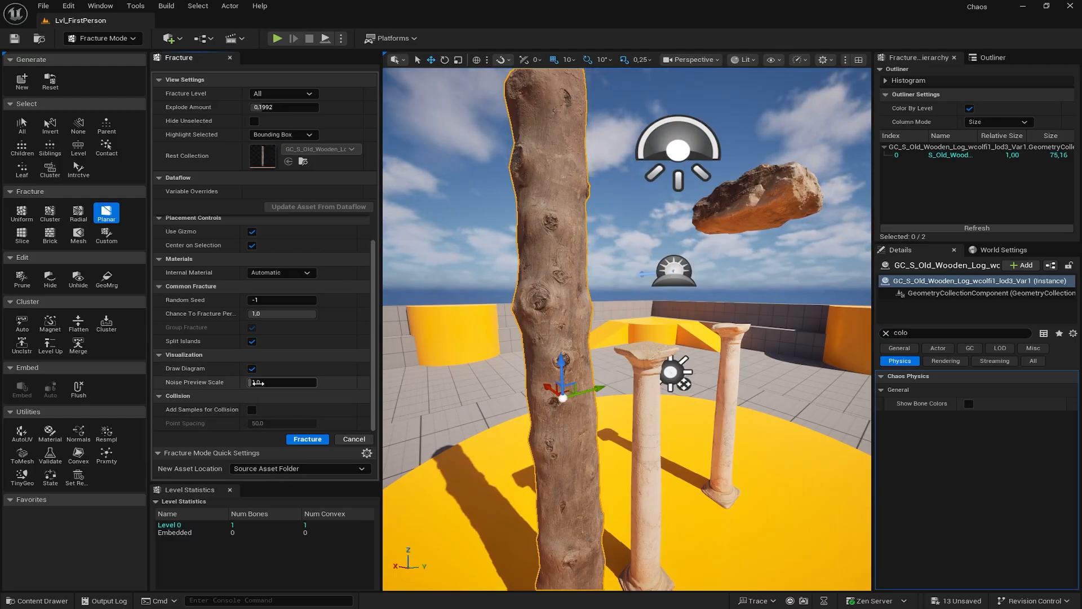
right_click_drag(465, 313, 421, 372)
key("d")
key("s")
key("d")
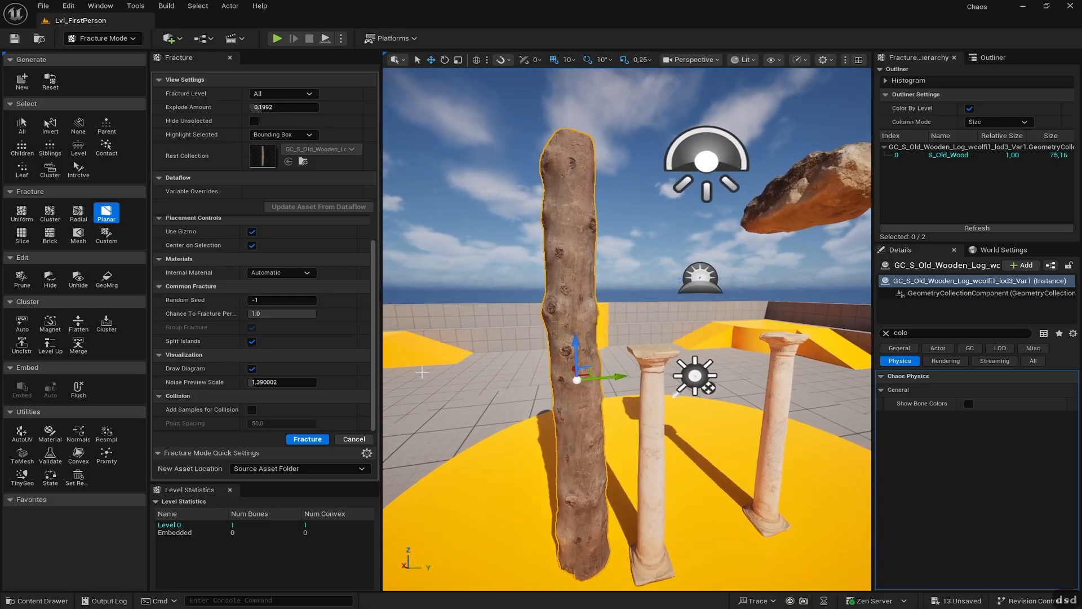
left_click(307, 274)
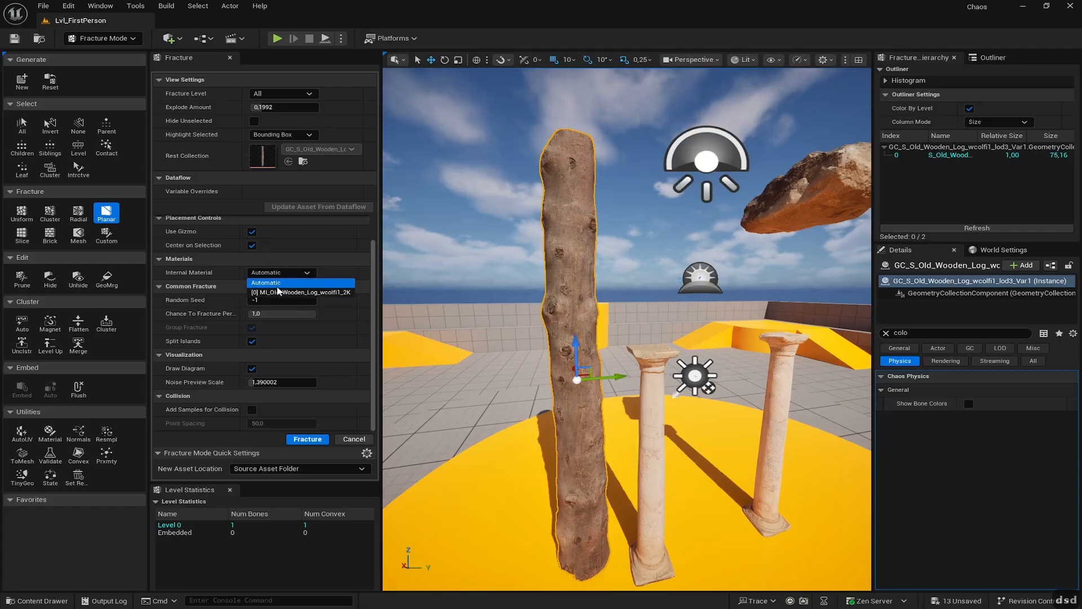
left_click(362, 261)
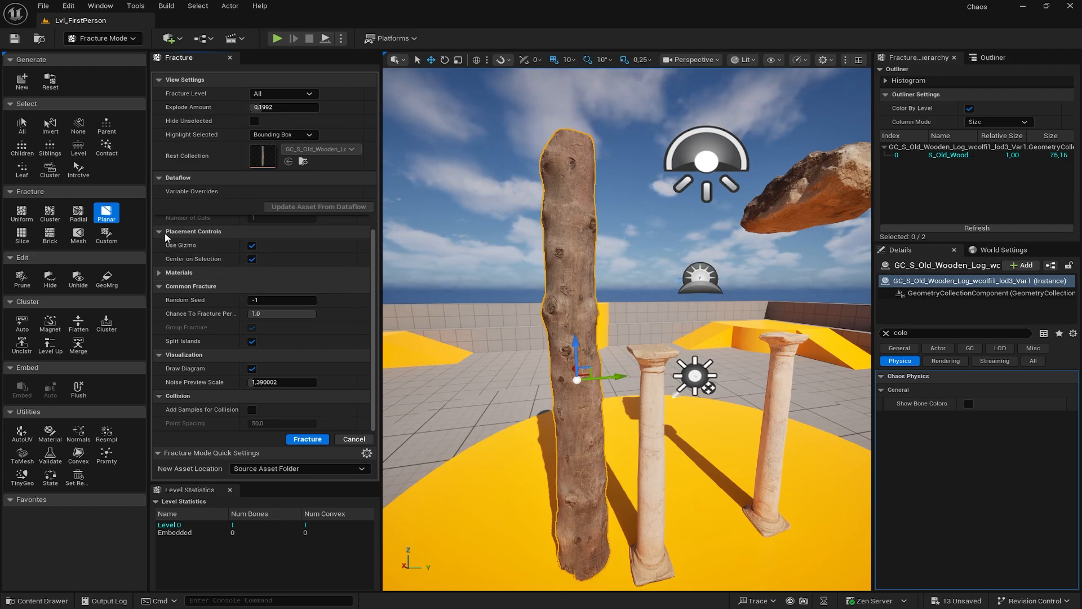
- Switch to Uniform Voronoi fracturing and select the log's bone to preview 500 sites
scroll(376, 276, "up", 1)
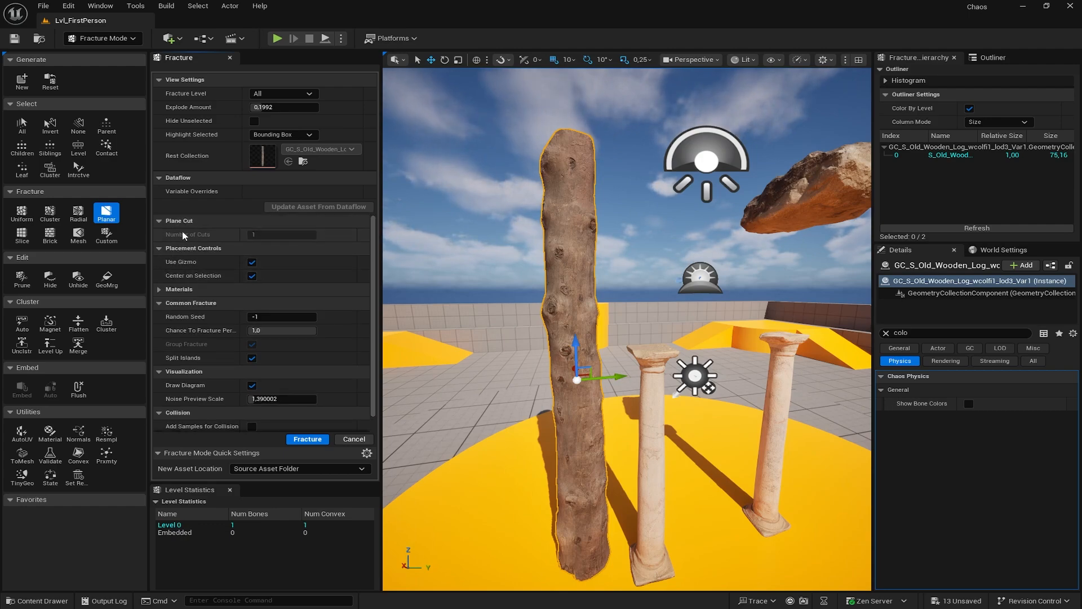
left_click(78, 214)
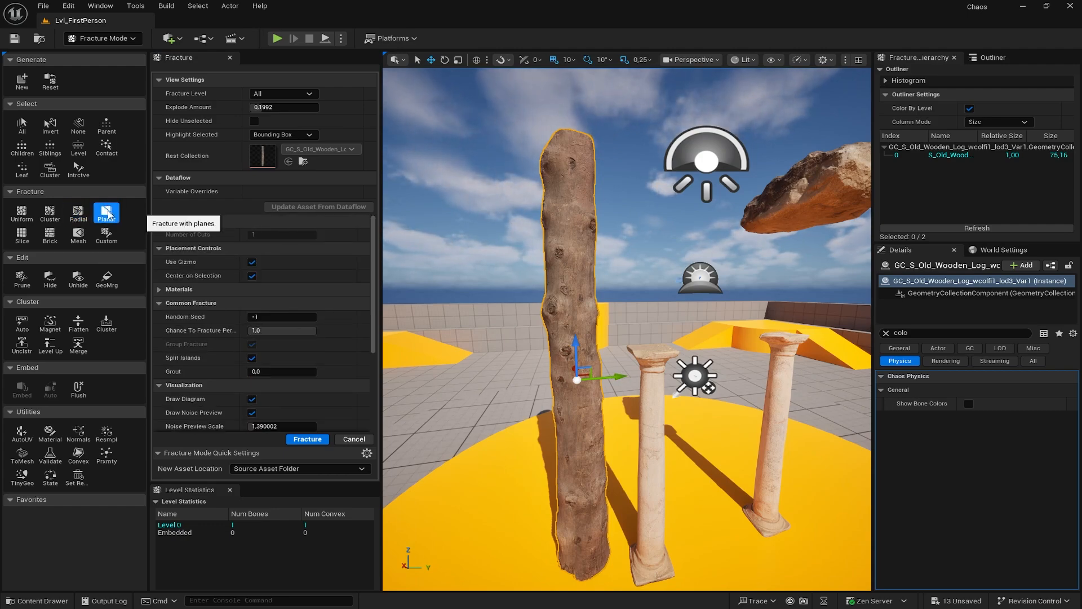
left_click(19, 216)
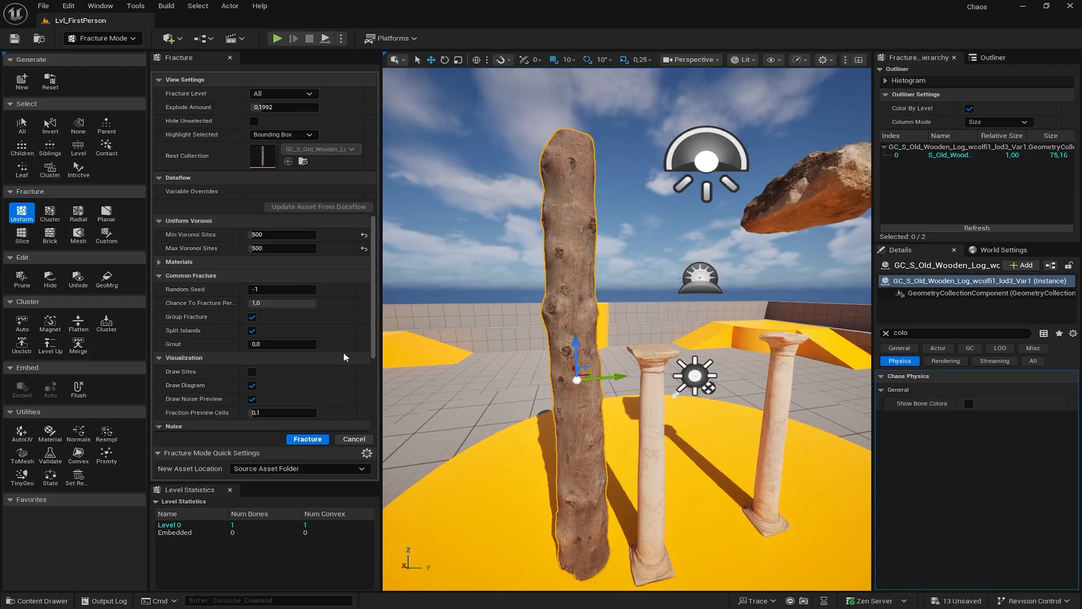
left_click(555, 232)
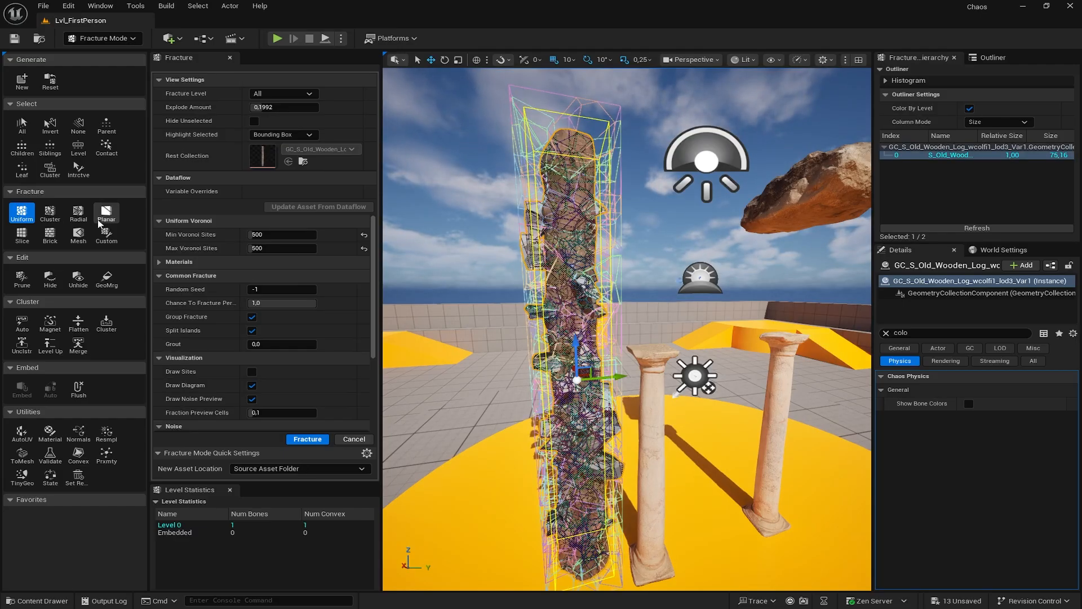
- Switch to Planar fracturing and inspect the cutting plane through the log
left_click(105, 214)
key("f")
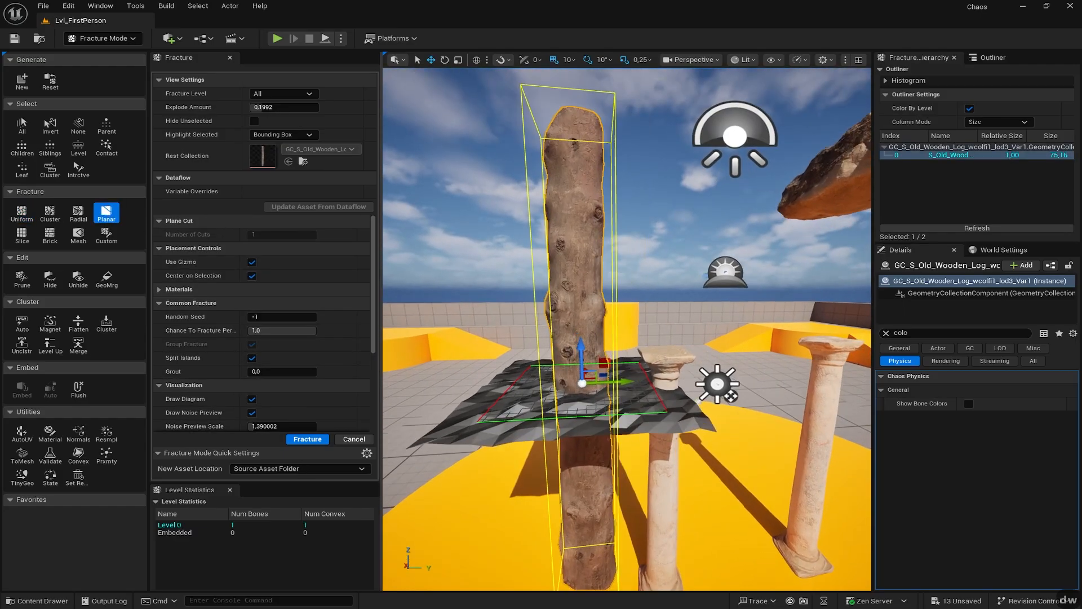
key("w")
key("d")
key("w")
key("w")
right_click_drag(627, 329, 559, 336)
key("w")
key("w")
key("s")
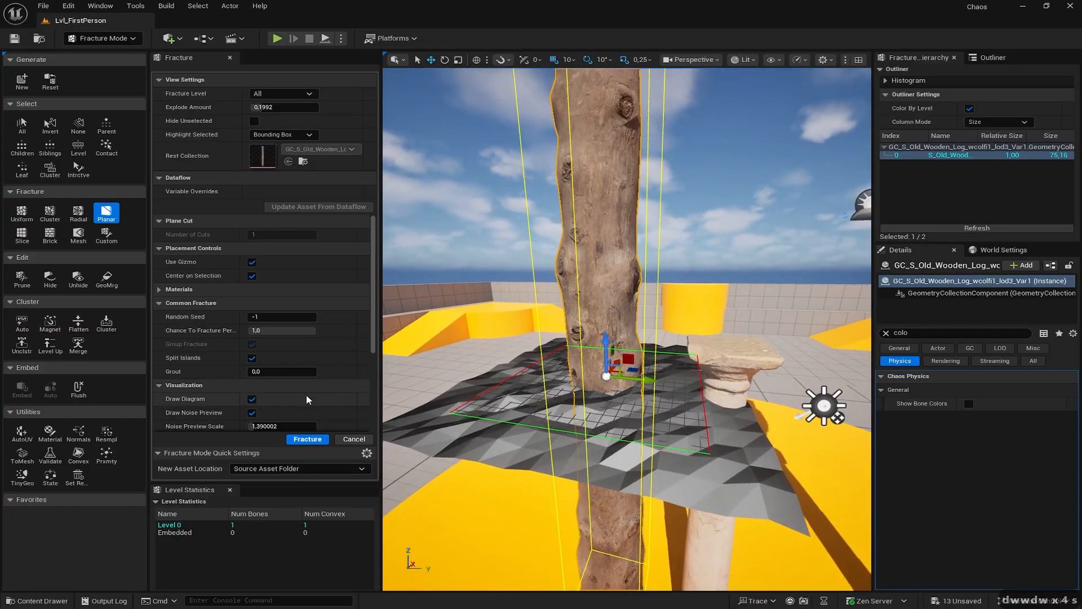
scroll(327, 350, "down", 5)
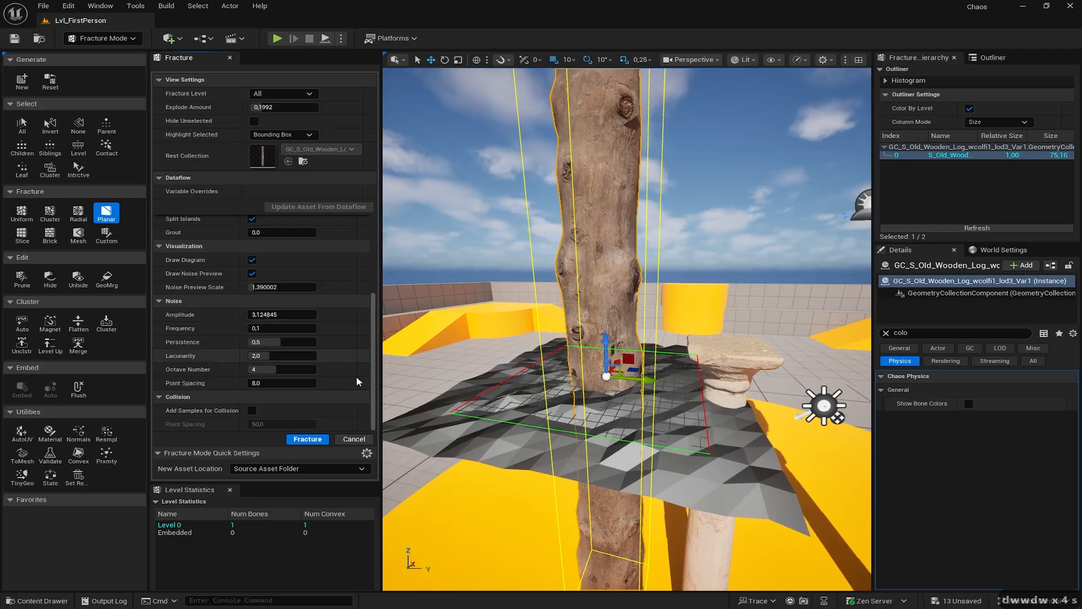
right_click_drag(553, 361, 570, 374)
key("w")
key("a")
key("a")
key("d")
key("w")
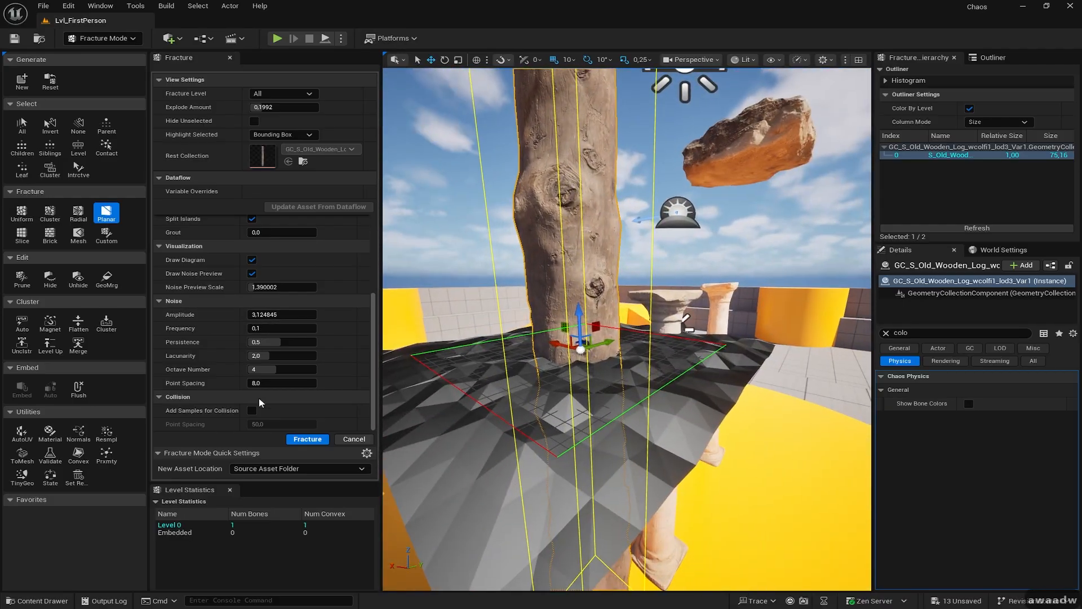
- Set the noise Point Spacing to 2
type("2")
key("Return")
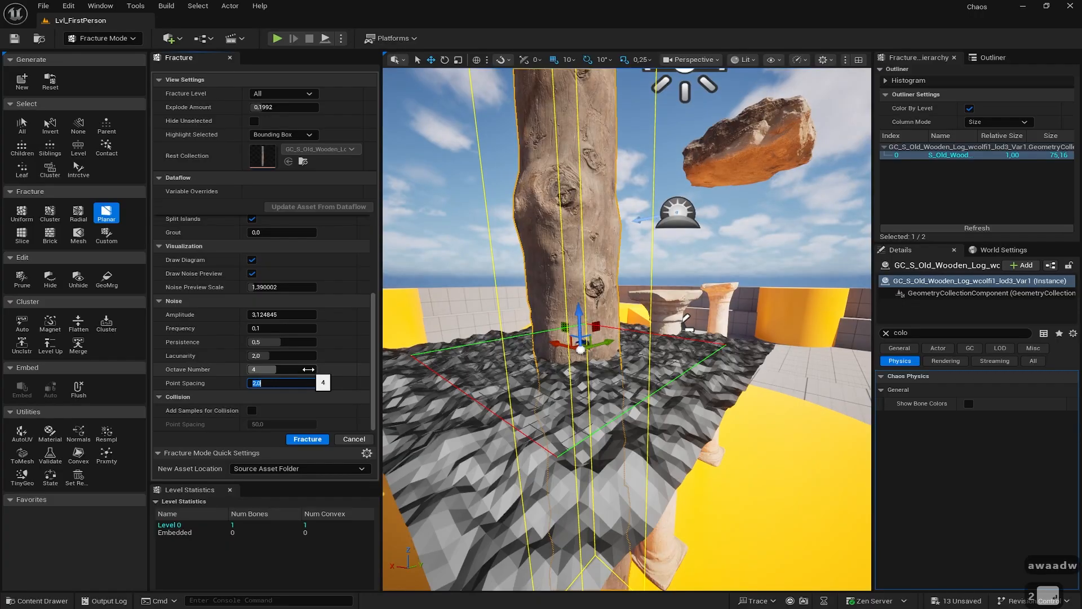
right_click_drag(326, 337, 318, 323)
right_click_drag(496, 333, 404, 352)
key("d")
key("w")
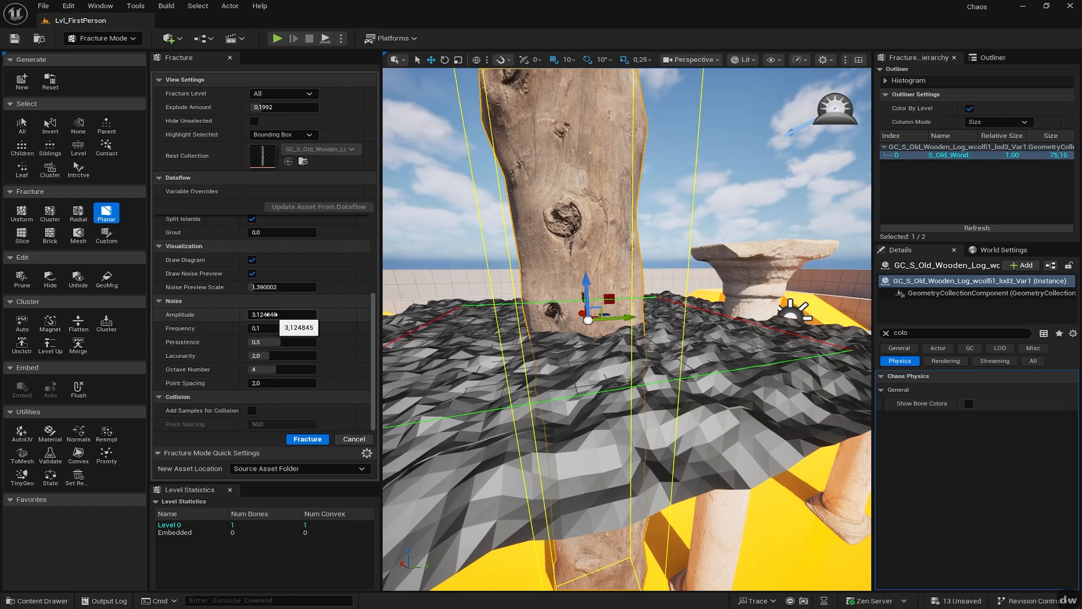
- Raise the noise Amplitude to about 41 for a rougher cut
left_click_drag(272, 315, 315, 314)
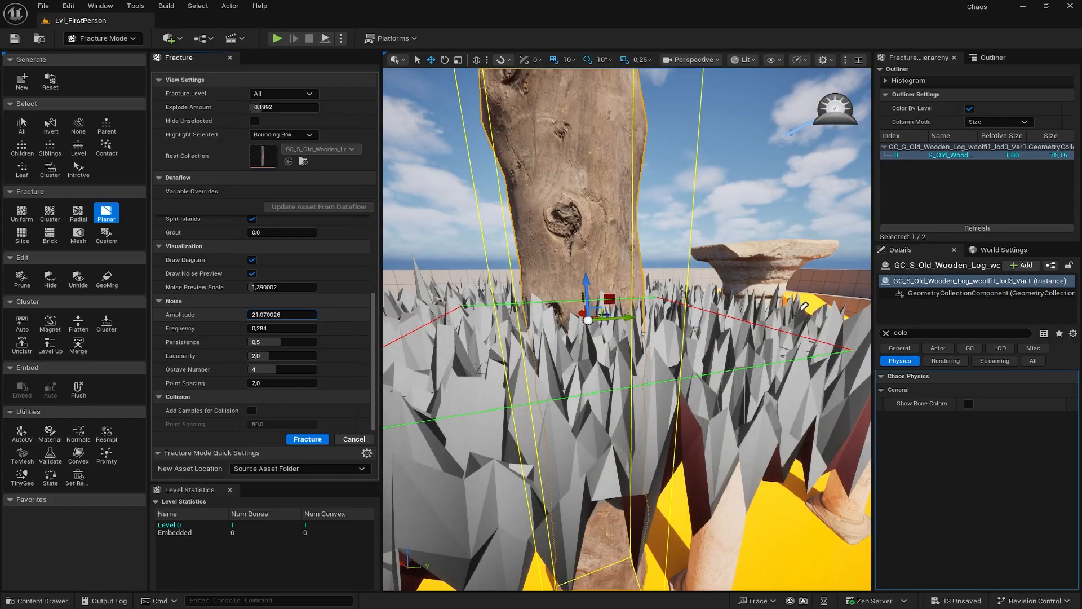
right_click_drag(620, 329, 586, 299)
key("s")
key("d")
key("d")
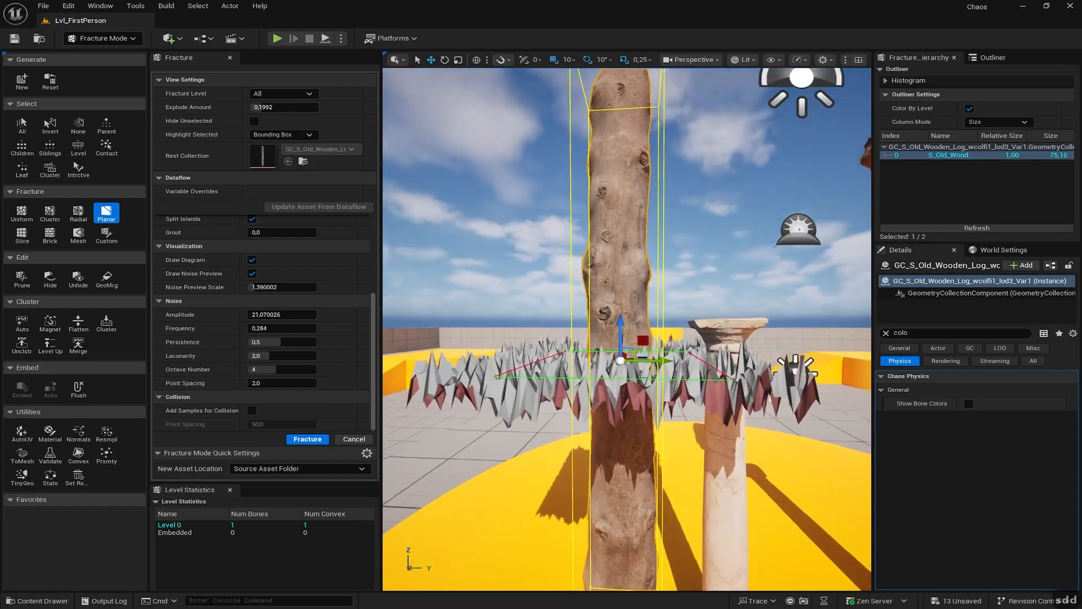
key("w")
key("d")
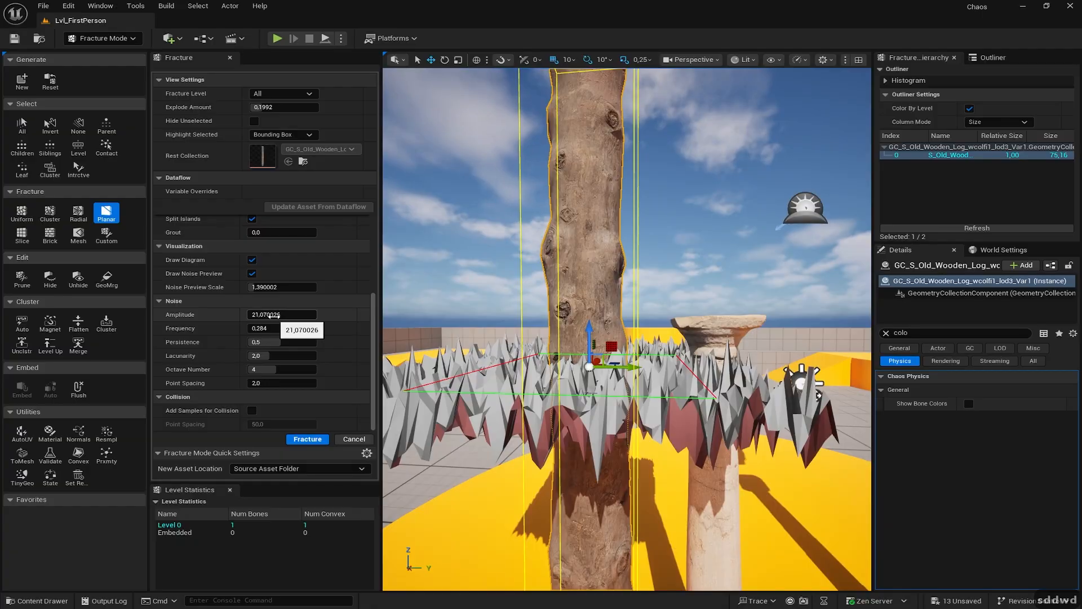
left_click_drag(272, 316, 278, 314)
key("a")
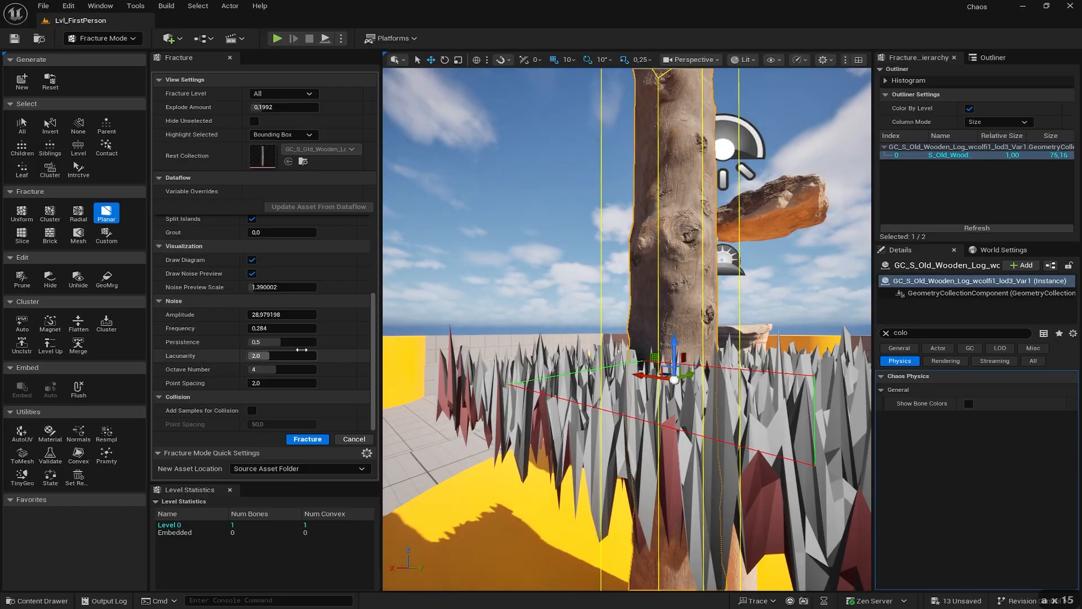
left_click_drag(274, 314, 277, 314)
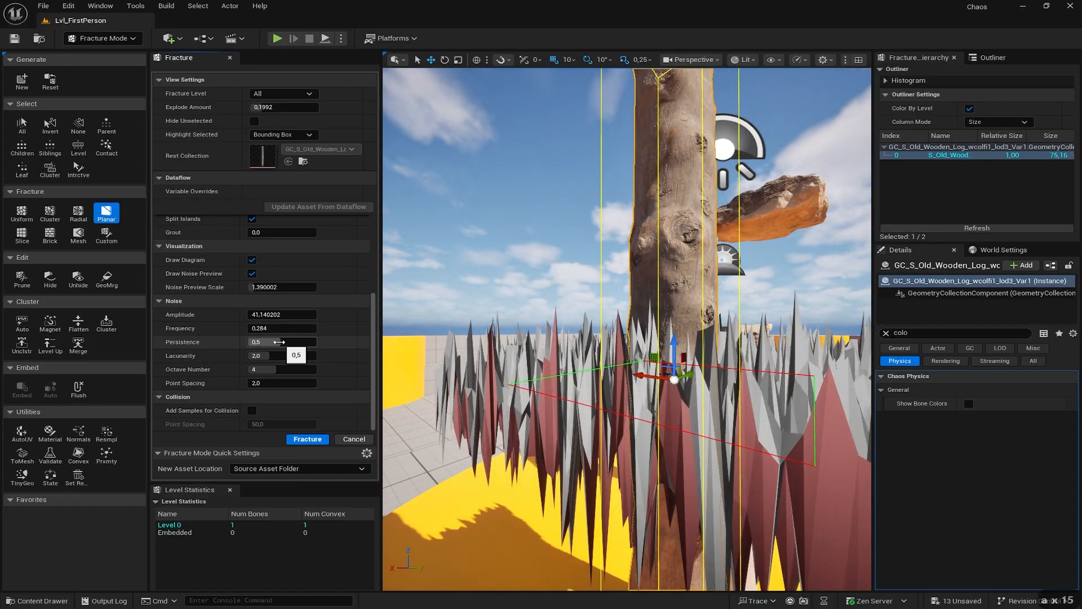
- Apply the noisy planar cut, splitting the log into three pieces
left_click(308, 440)
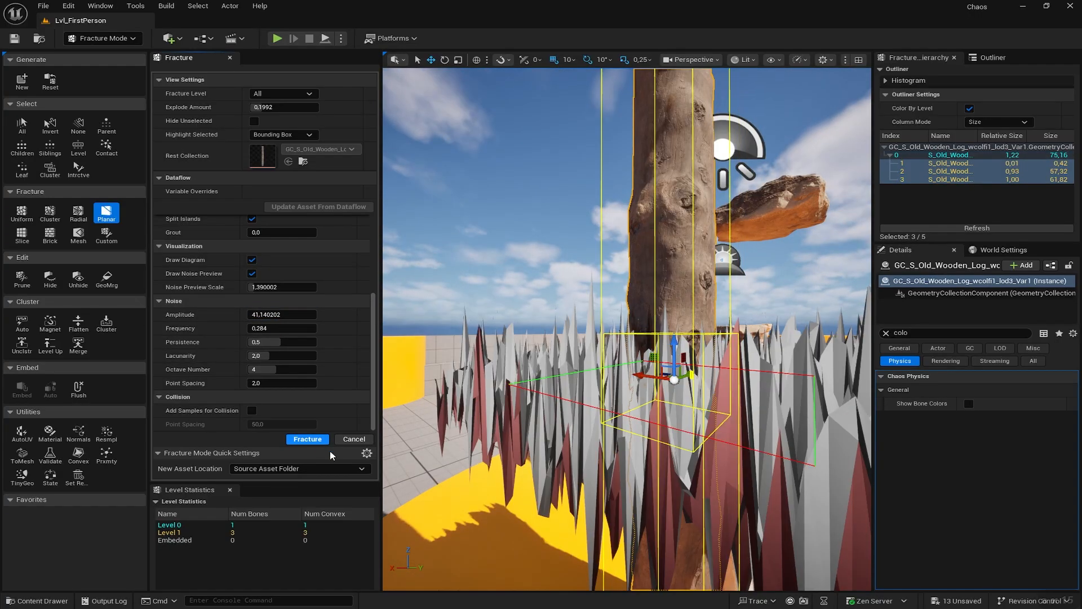
key("d")
right_click_drag(626, 329, 617, 321)
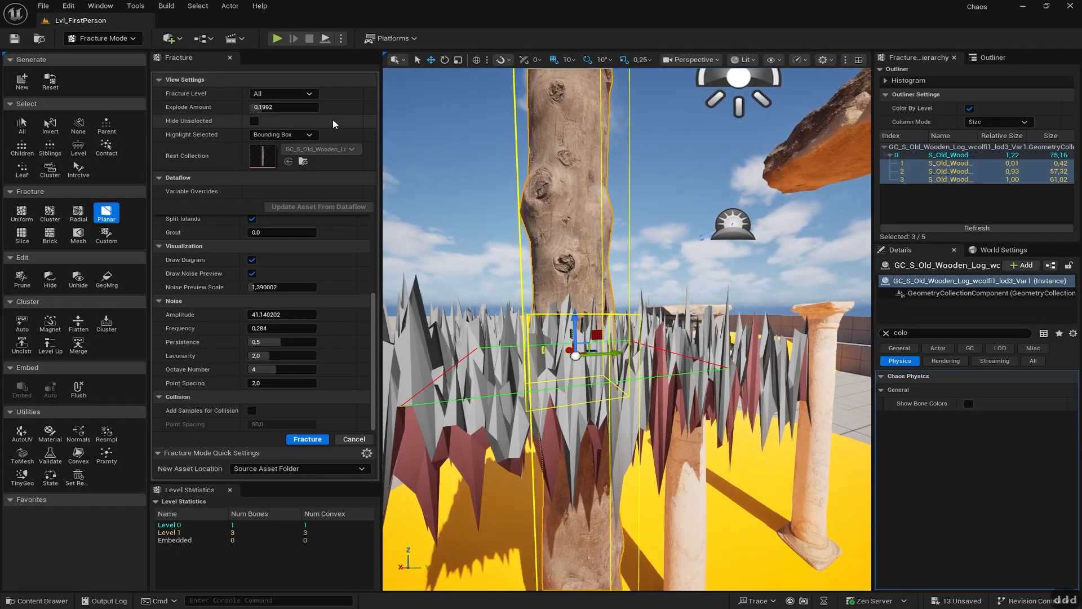
- Hide the noise preview and fracture diagram, leaving Explode Amount at 0
left_click(252, 274)
left_click(252, 272)
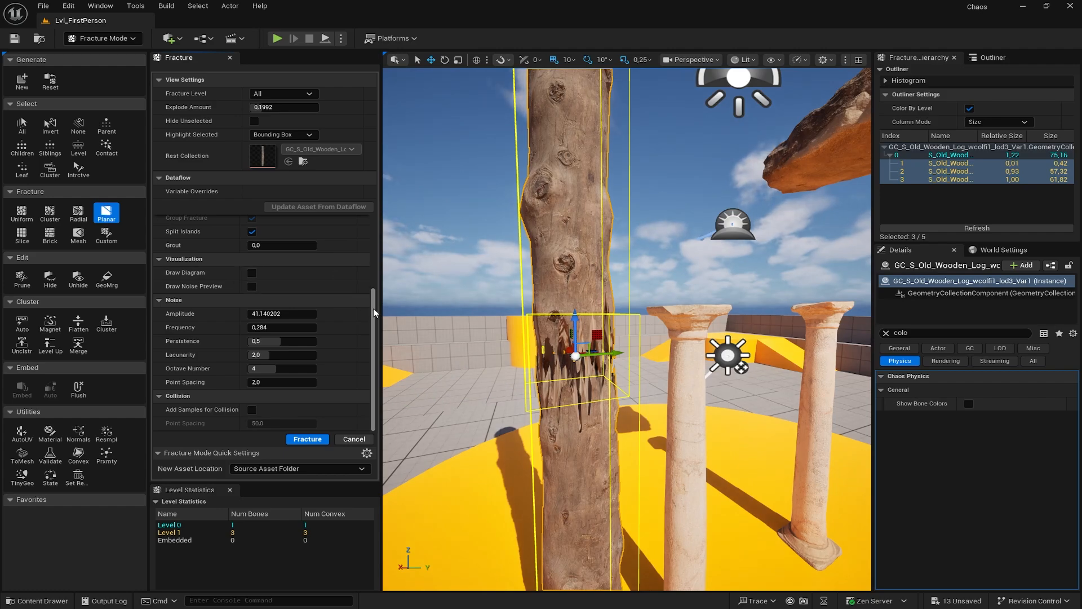
scroll(242, 226, "up", 5)
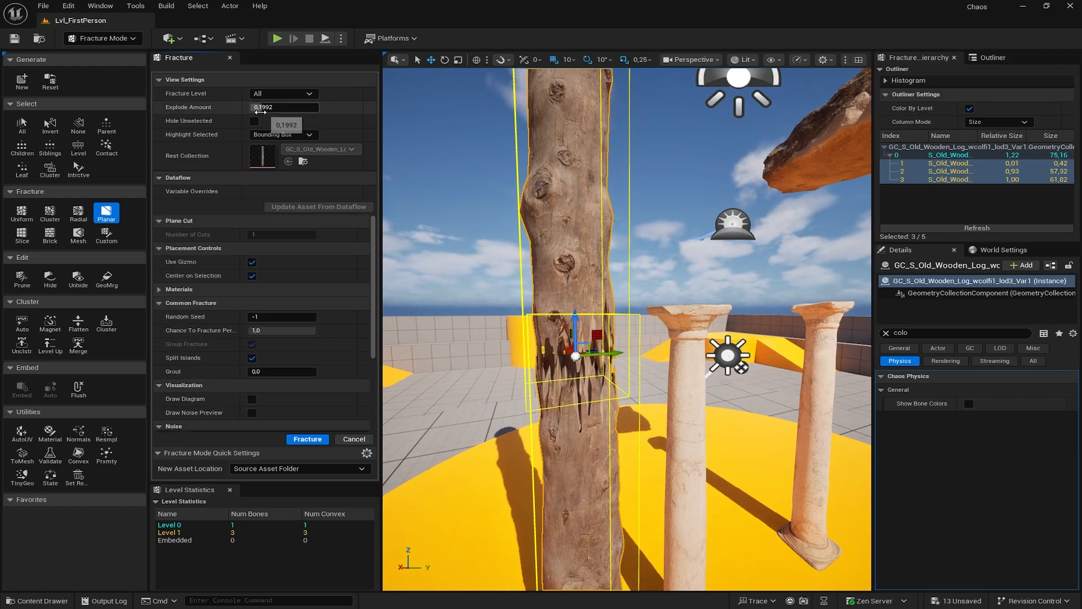
mouse_move(271, 107)
left_mouse_down()
mouse_move(316, 108)
mouse_move(250, 107)
left_mouse_up()
key("s")
right_click_drag(627, 329, 666, 338)
key("d")
key("d")
key("s")
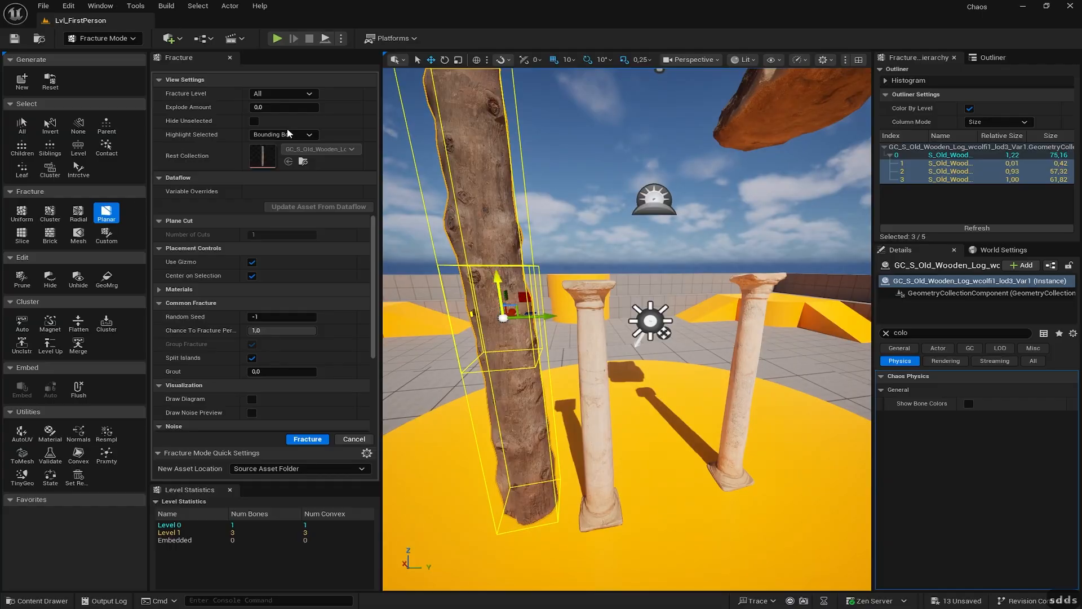
right_click_drag(507, 274, 510, 271)
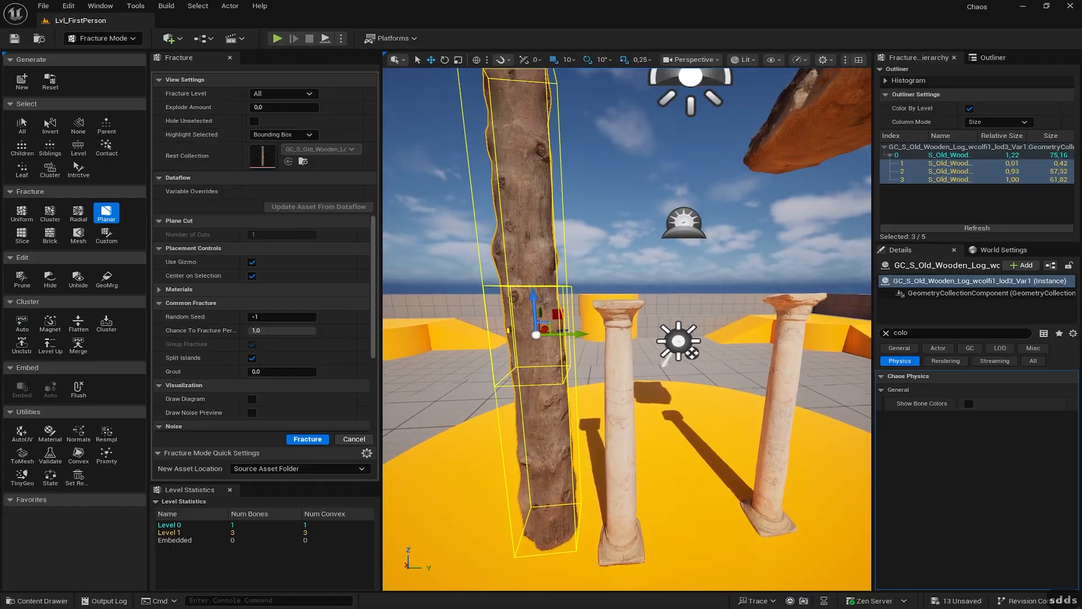
- Play the level and walk around to watch the log topple
left_click(277, 37)
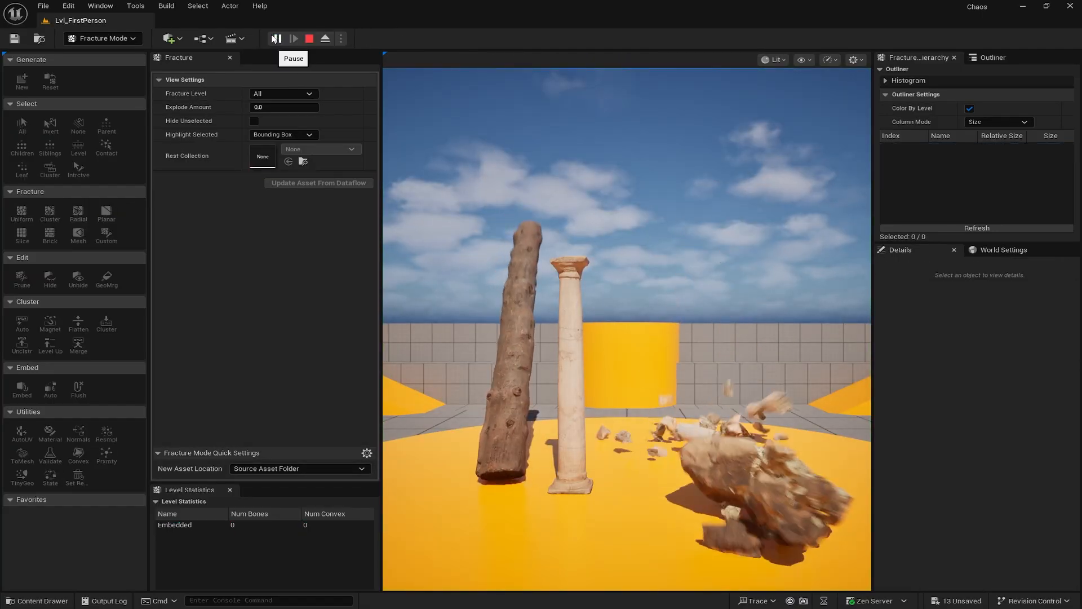
left_click(597, 305)
key("a")
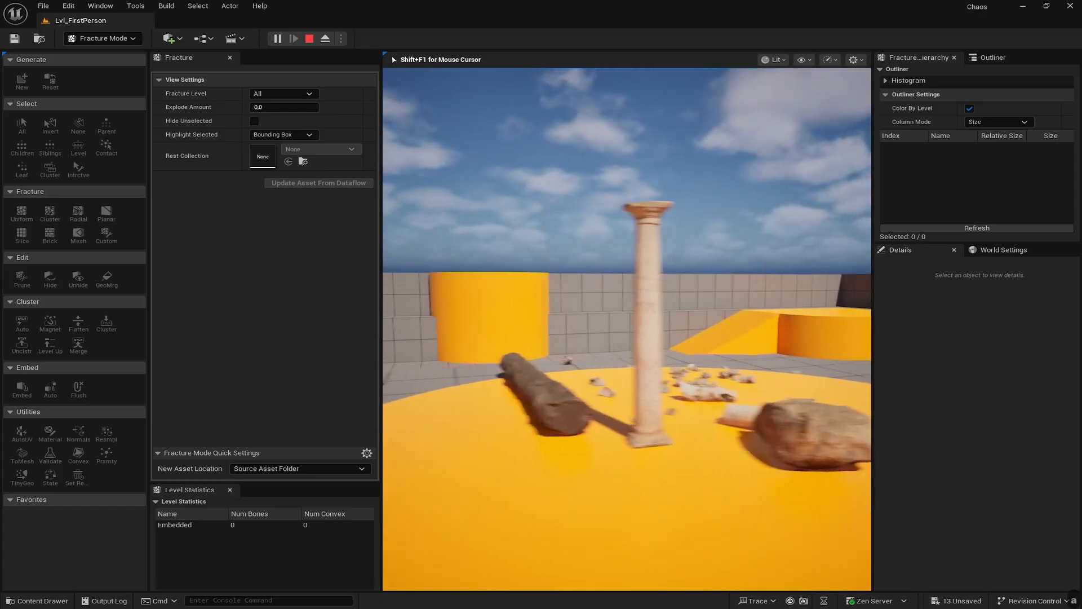